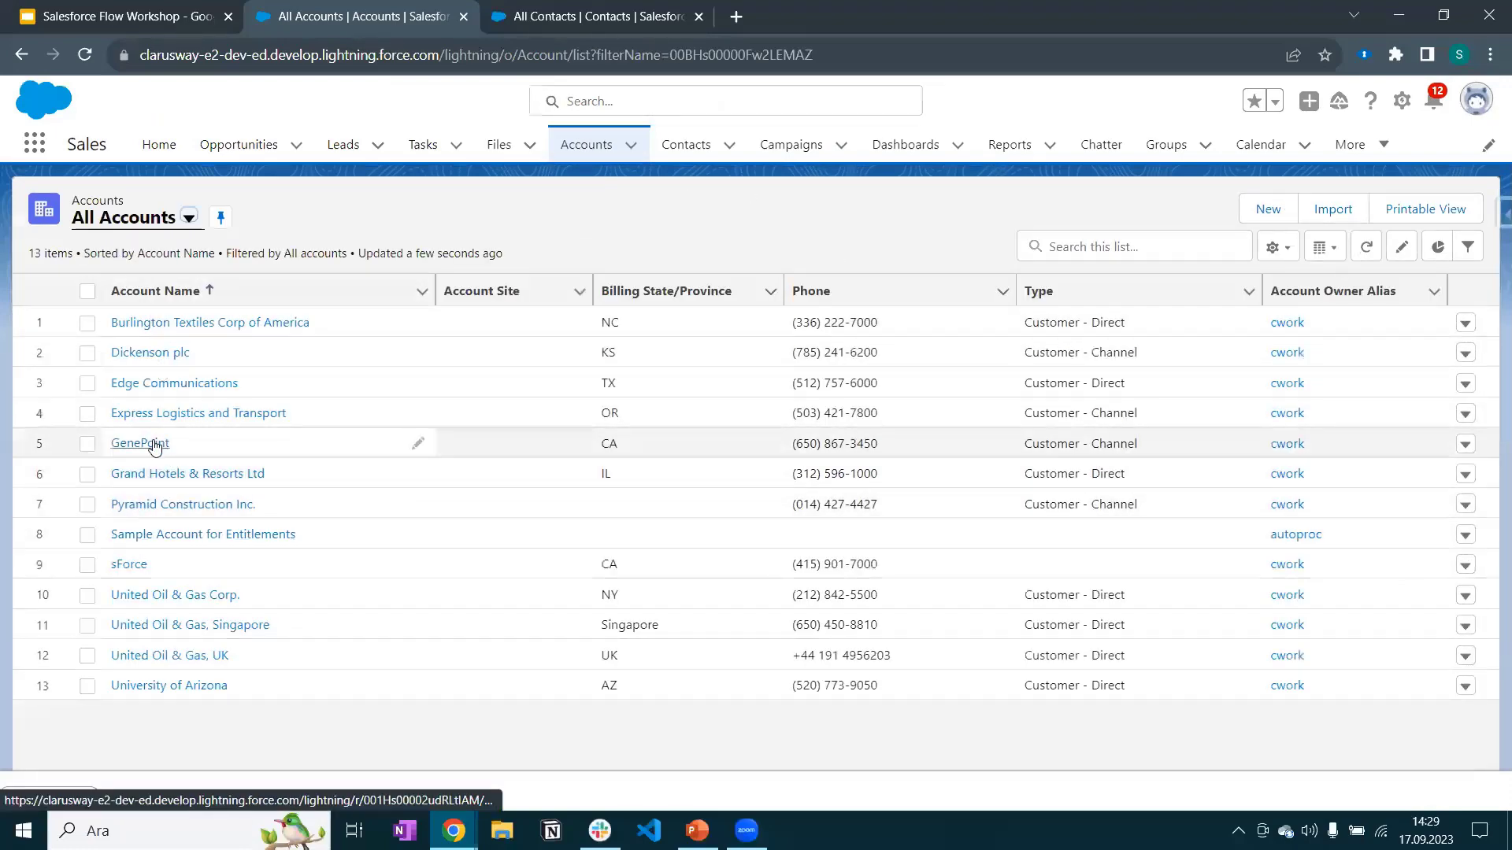
Open the GenePoint account record and start a new contact from the All Contacts list.
{"action": "left_click", "coordinate": [154, 444]}
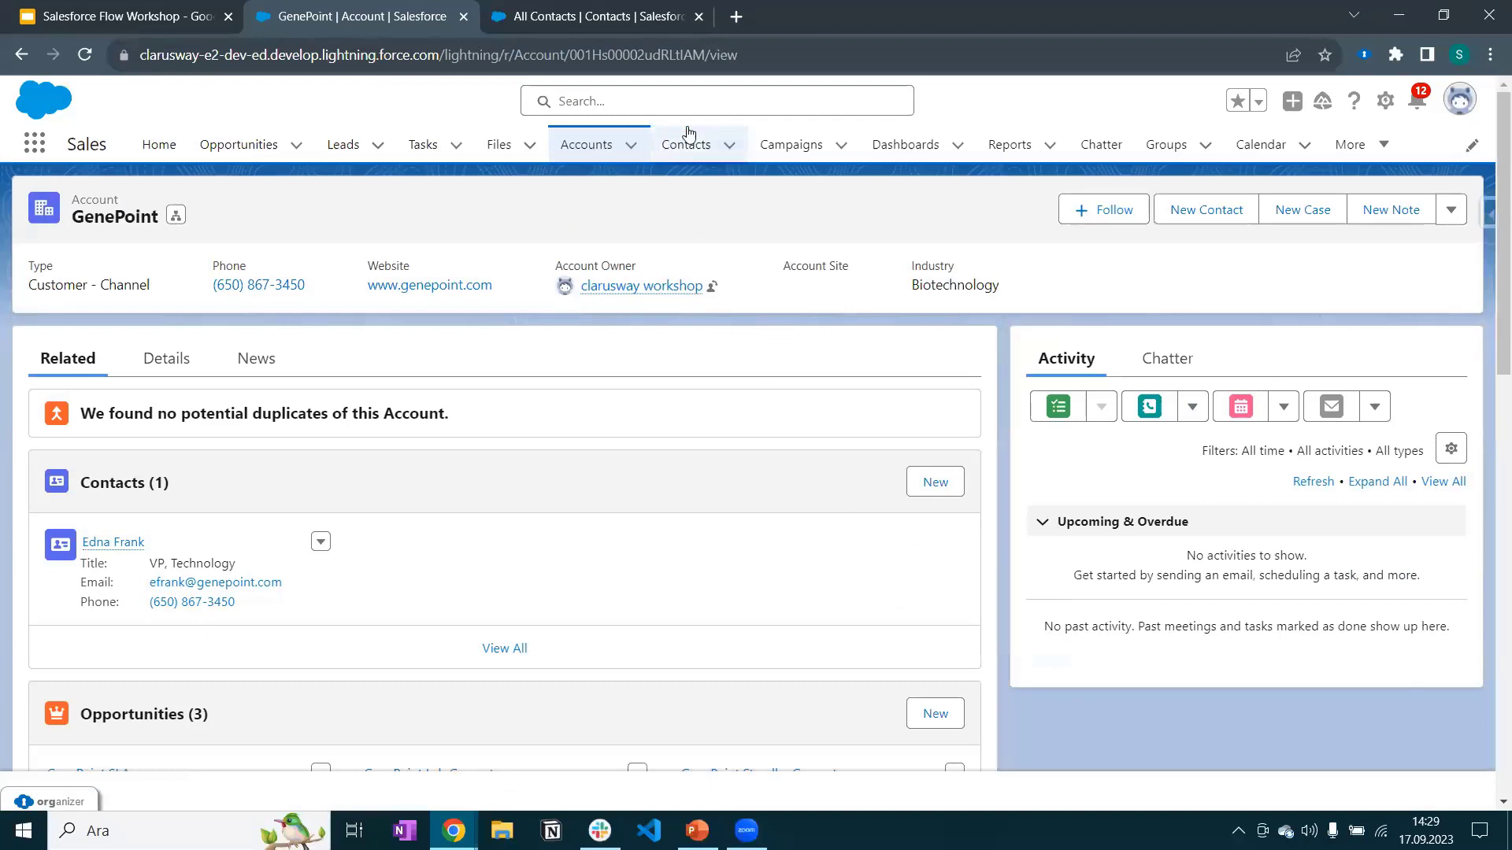
{"action": "left_click", "coordinate": [624, 52]}
{"action": "left_click", "coordinate": [623, 22]}
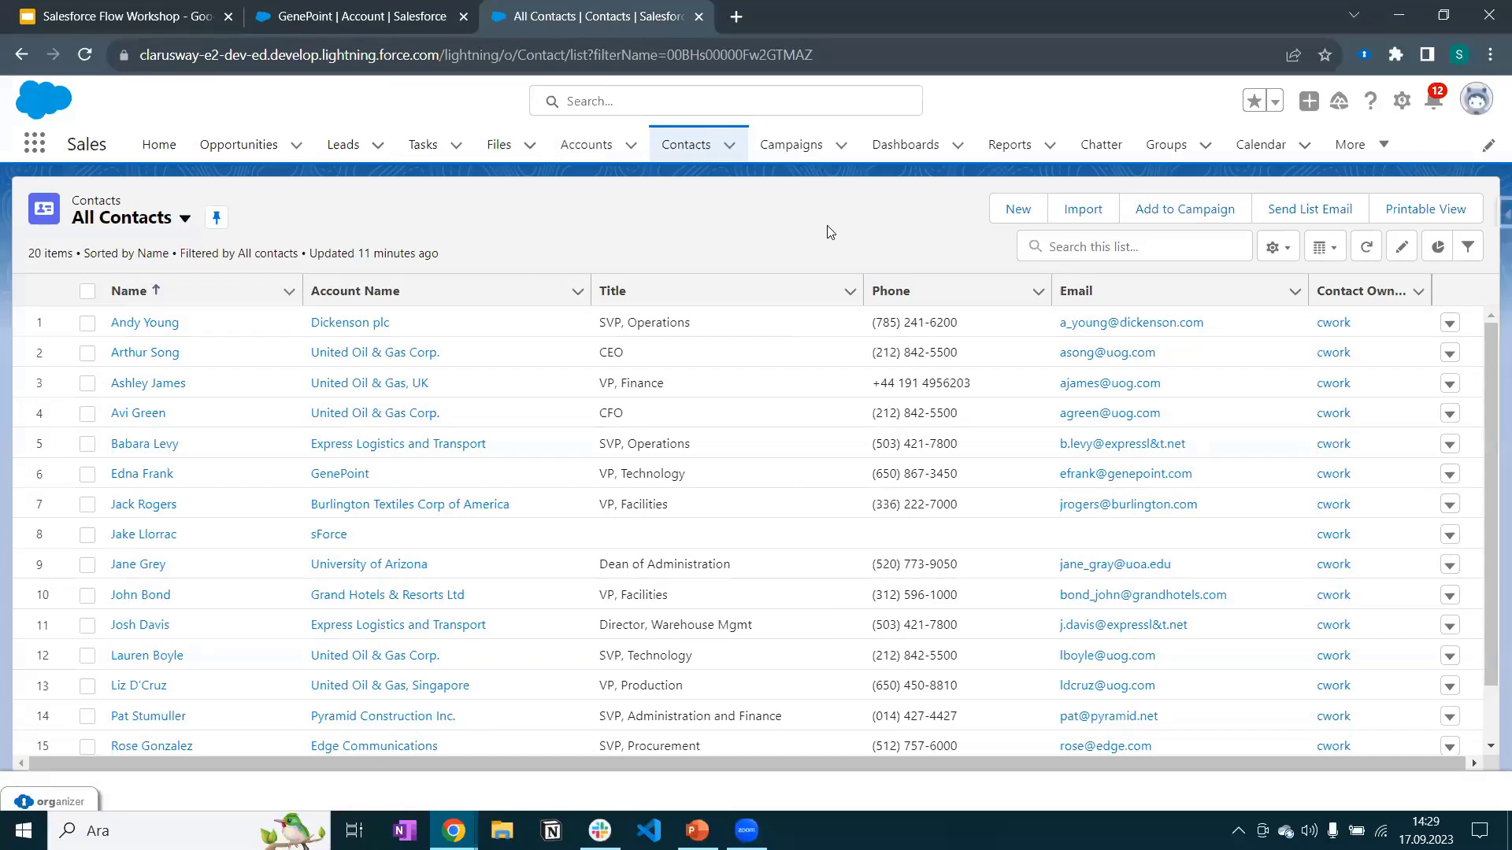
{"action": "left_click", "coordinate": [1013, 210]}
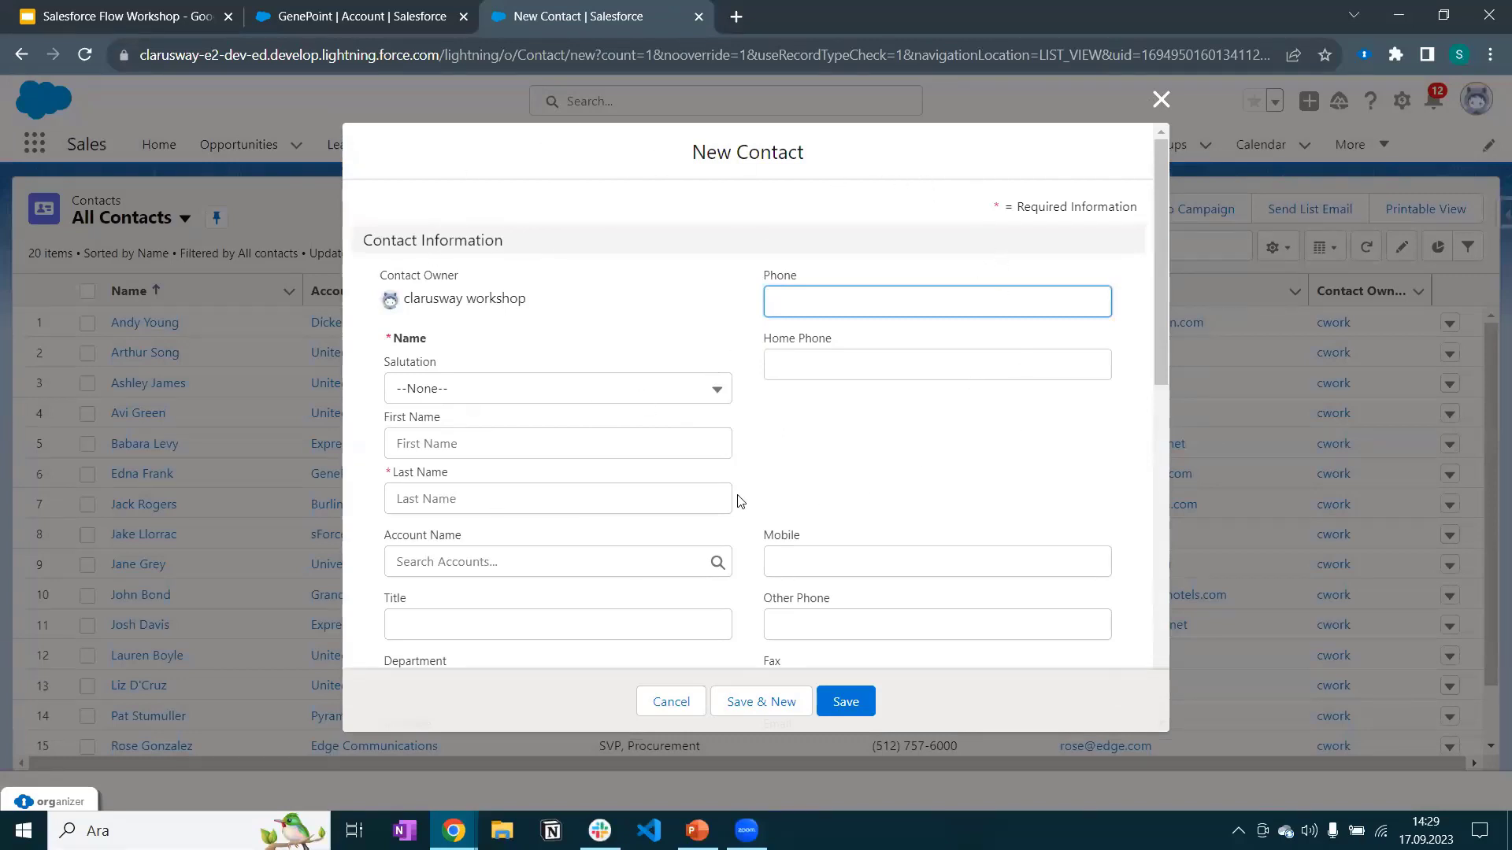
Examine the New Contact form's fields alongside the GenePoint account page, and close the form without saving.
{"action": "scroll", "coordinate": [844, 274], "scroll_direction": "down", "scroll_amount": 5}
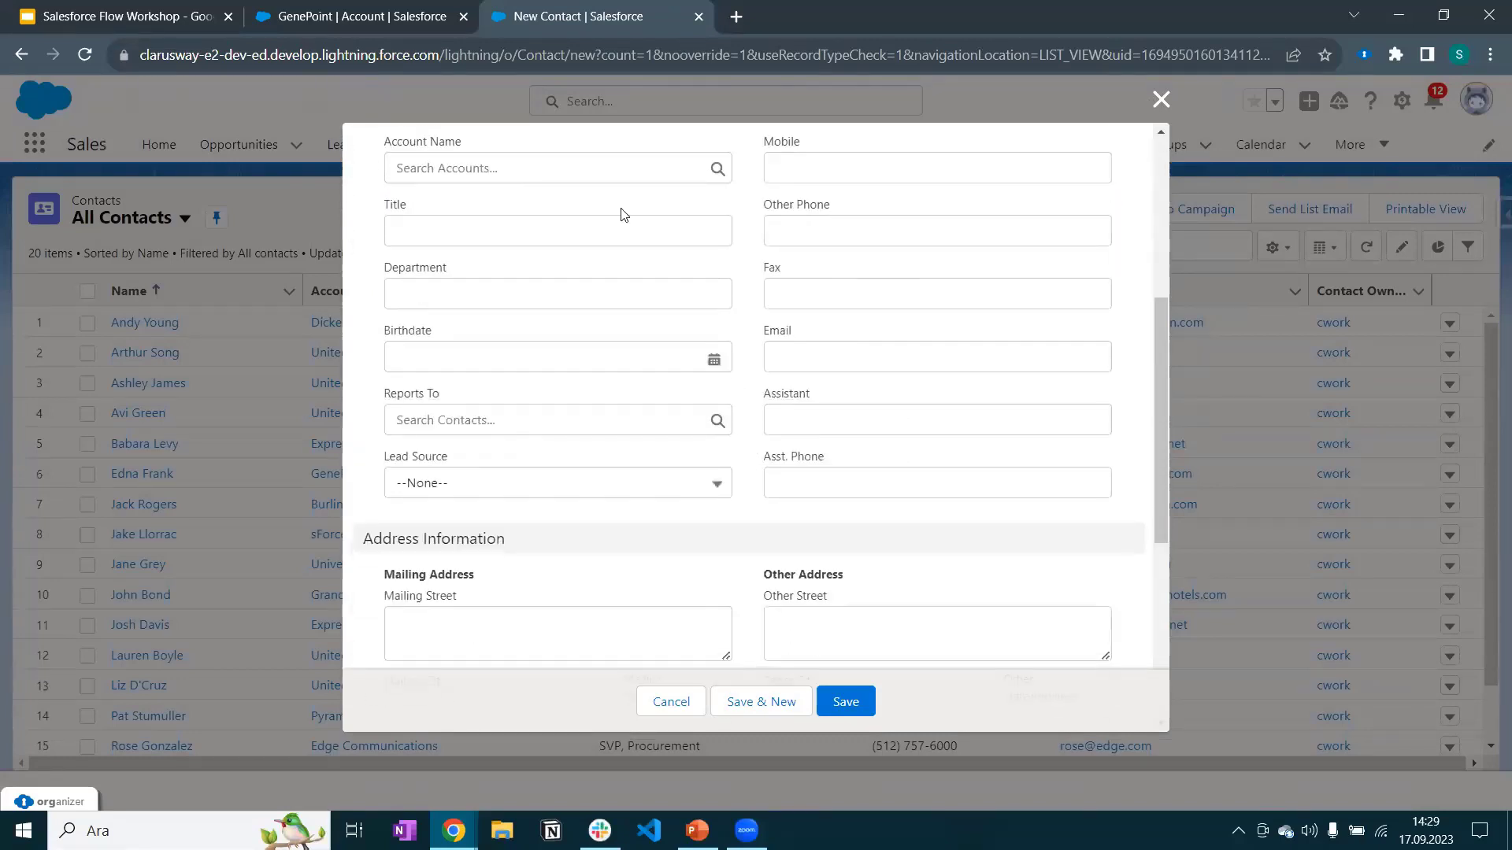
{"action": "scroll", "coordinate": [831, 408], "scroll_direction": "up", "scroll_amount": 5}
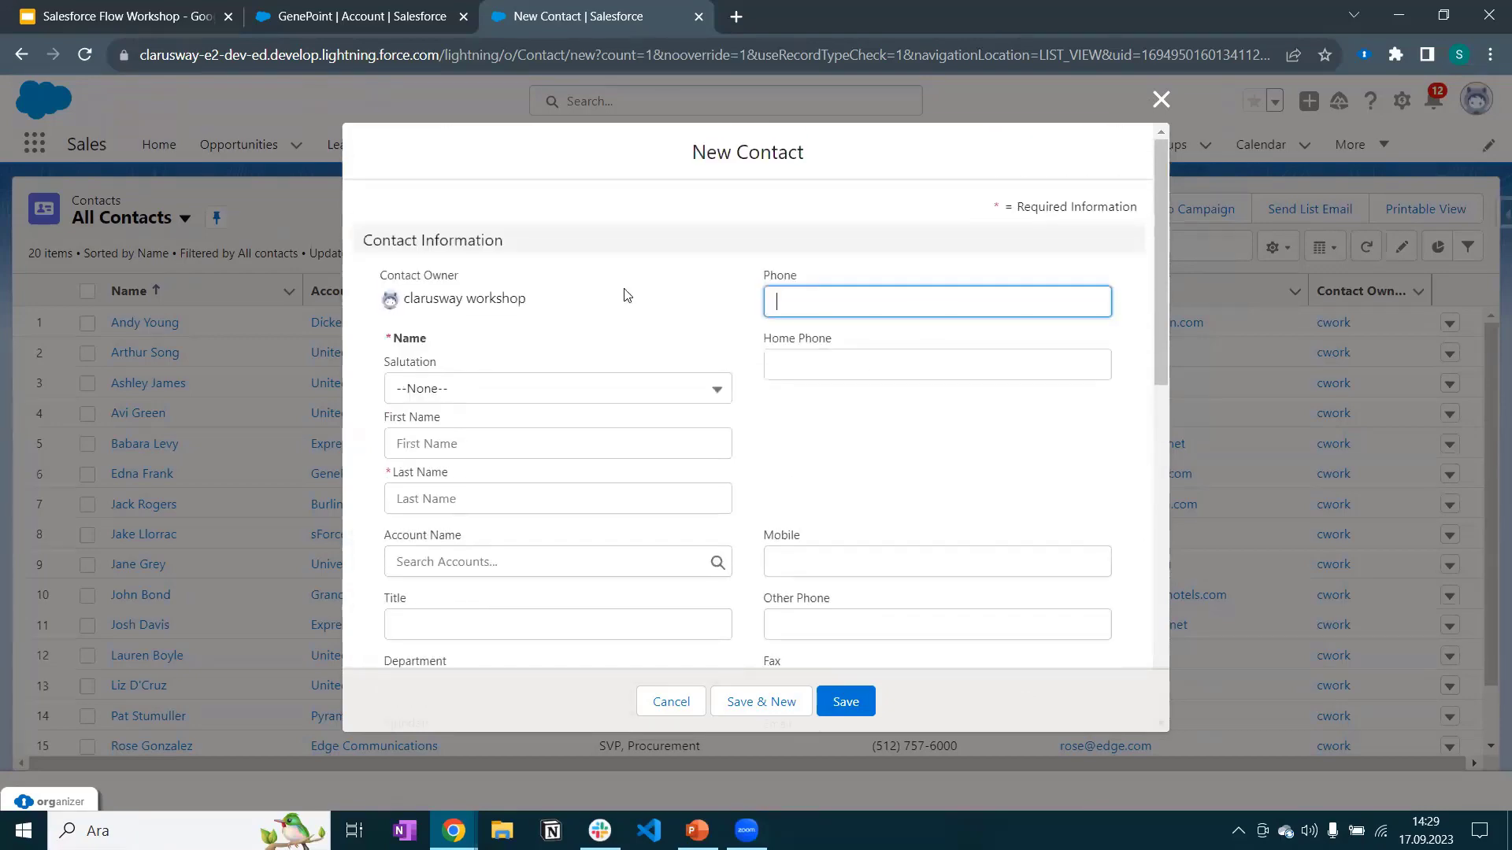
{"action": "left_click", "coordinate": [349, 11]}
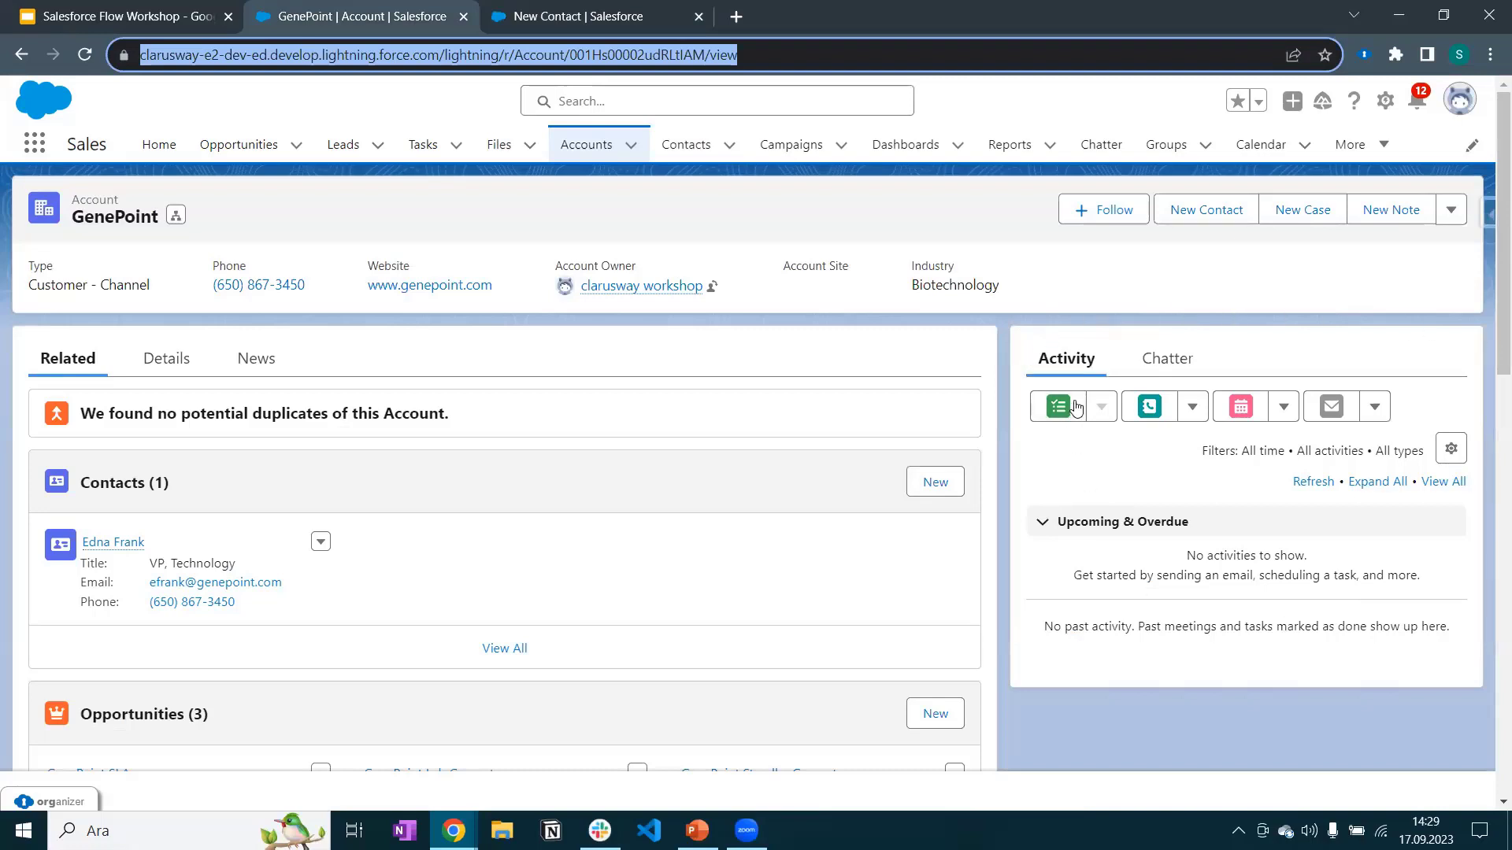
{"action": "left_click", "coordinate": [592, 6]}
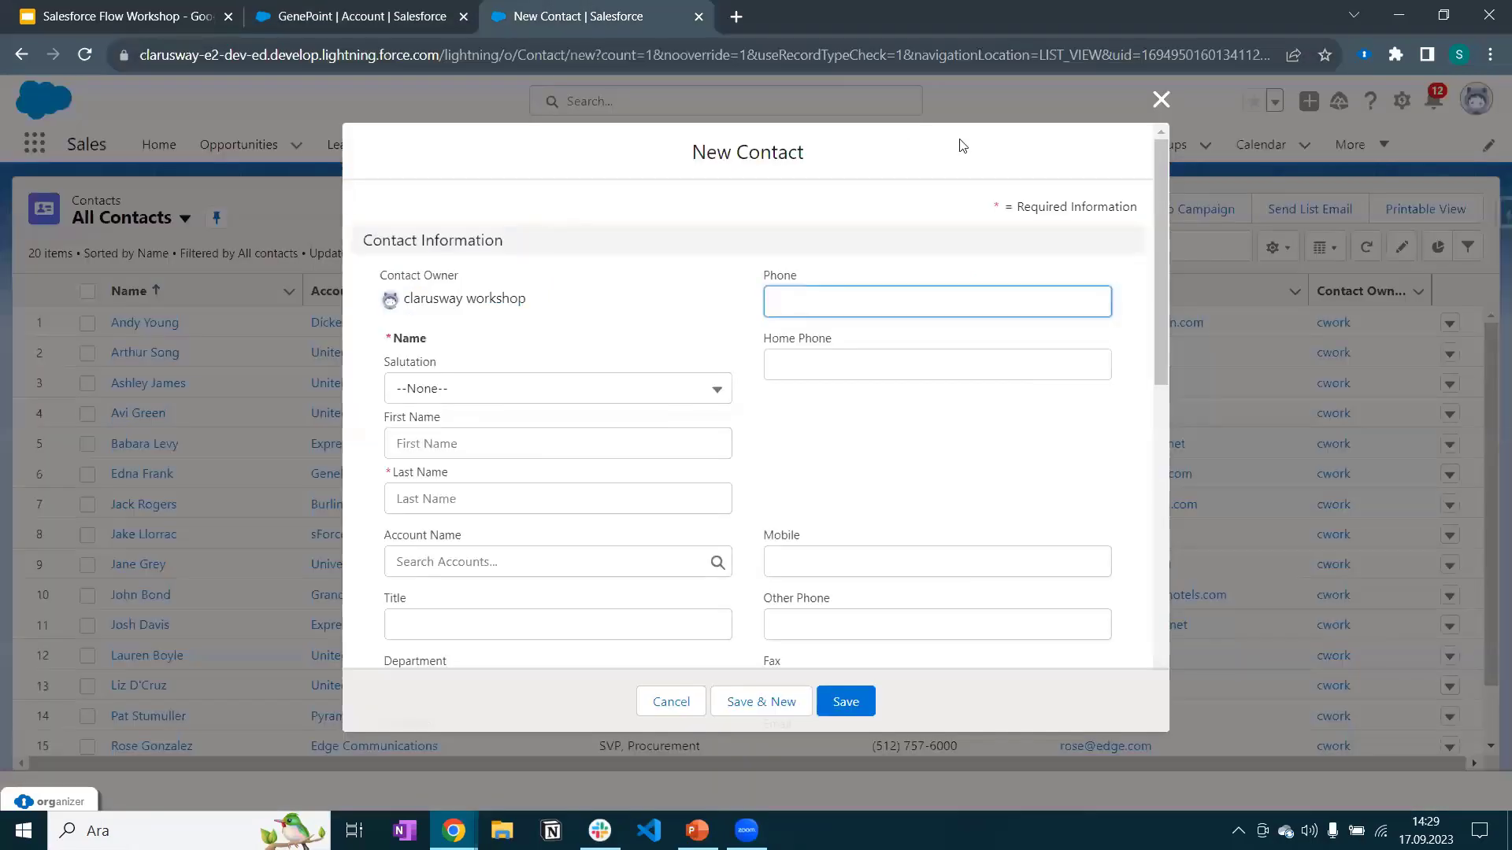
{"action": "left_click", "coordinate": [396, 23]}
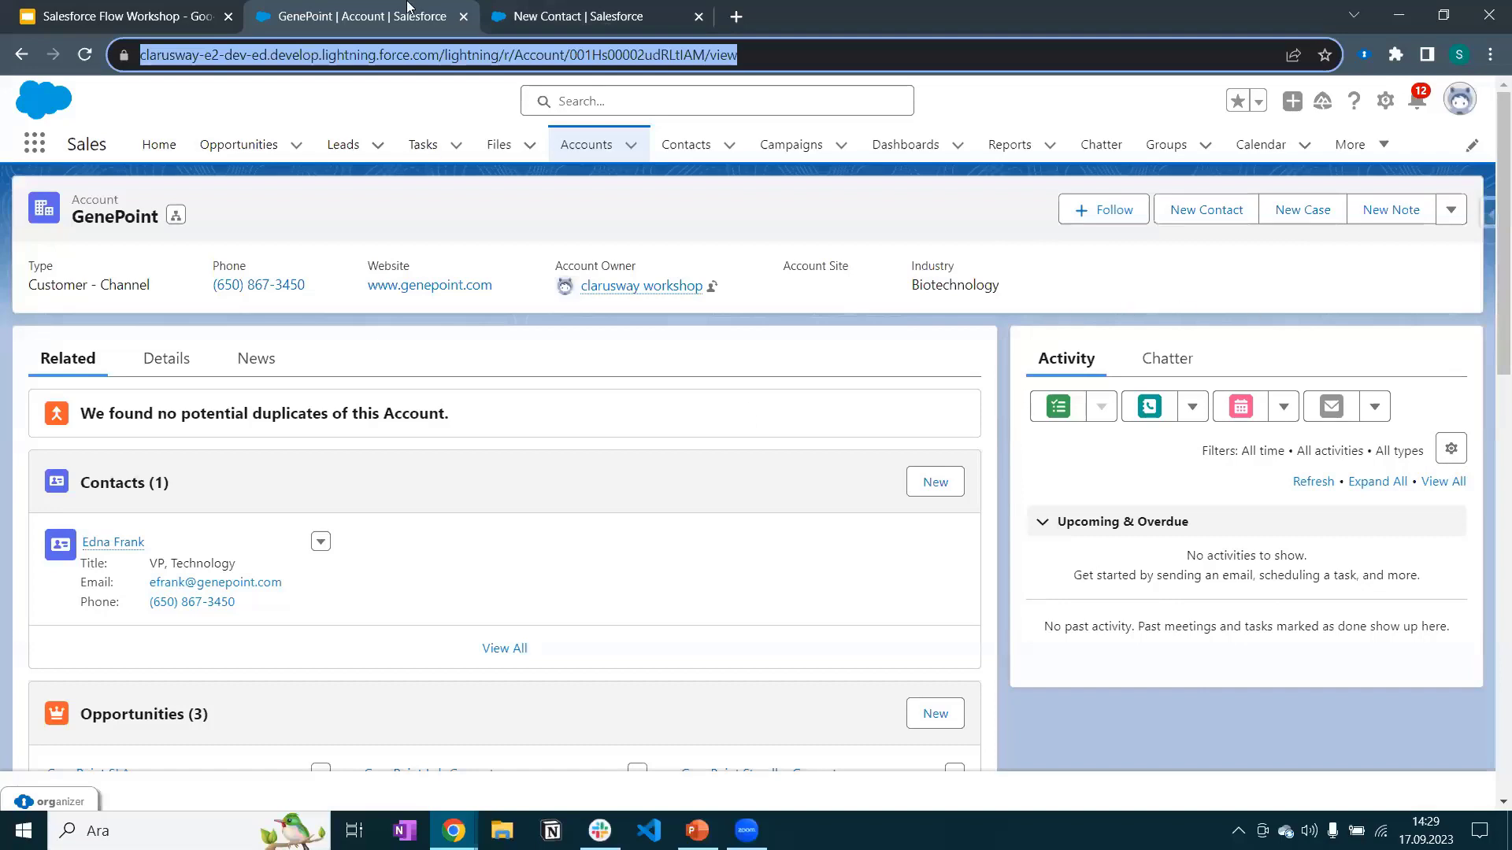
{"action": "left_click", "coordinate": [596, 14]}
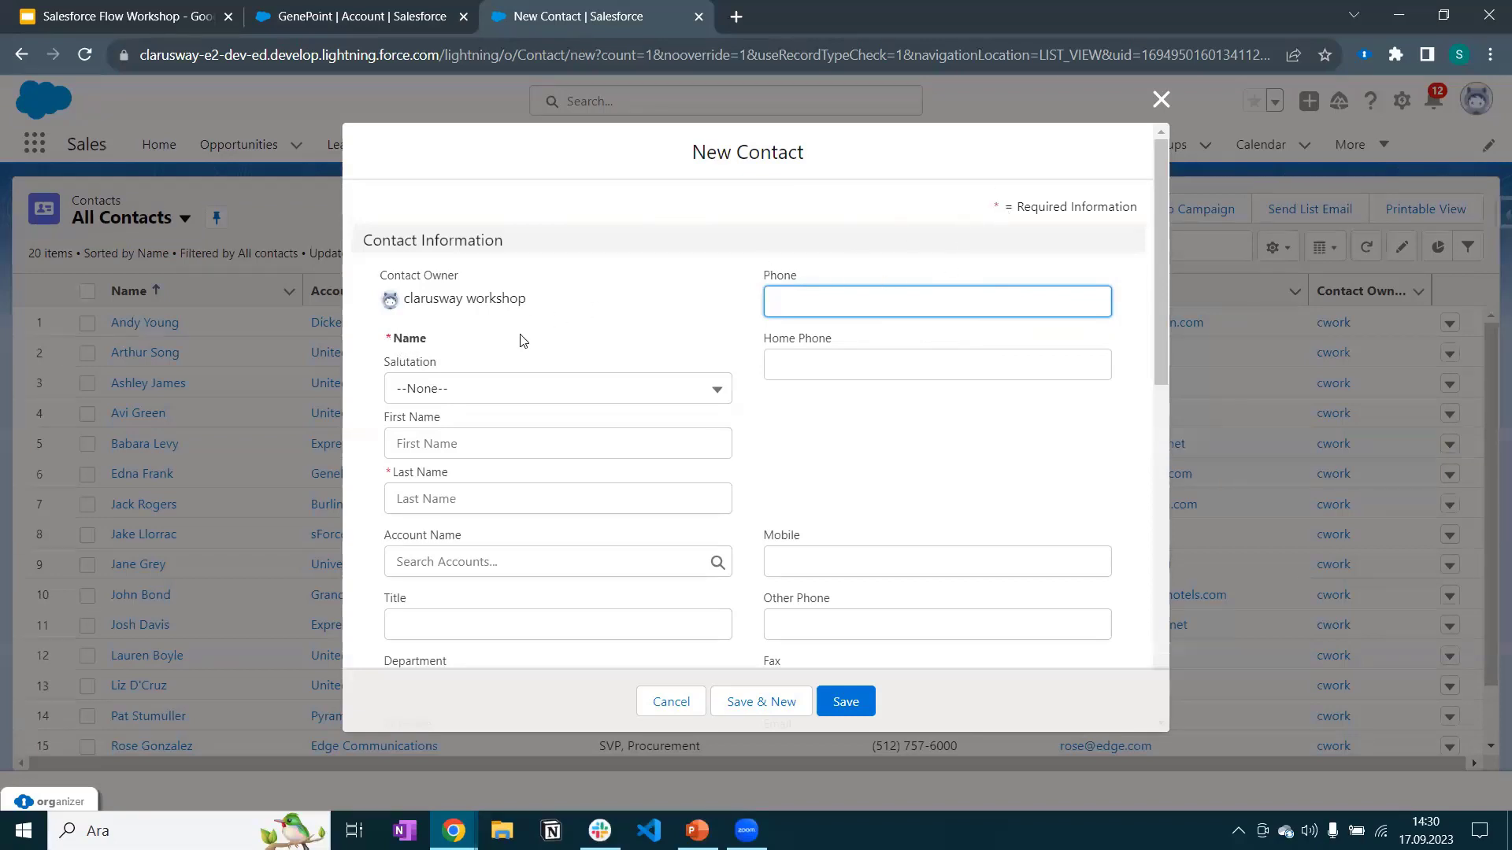
{"action": "scroll", "coordinate": [410, 339], "scroll_direction": "down", "scroll_amount": 1}
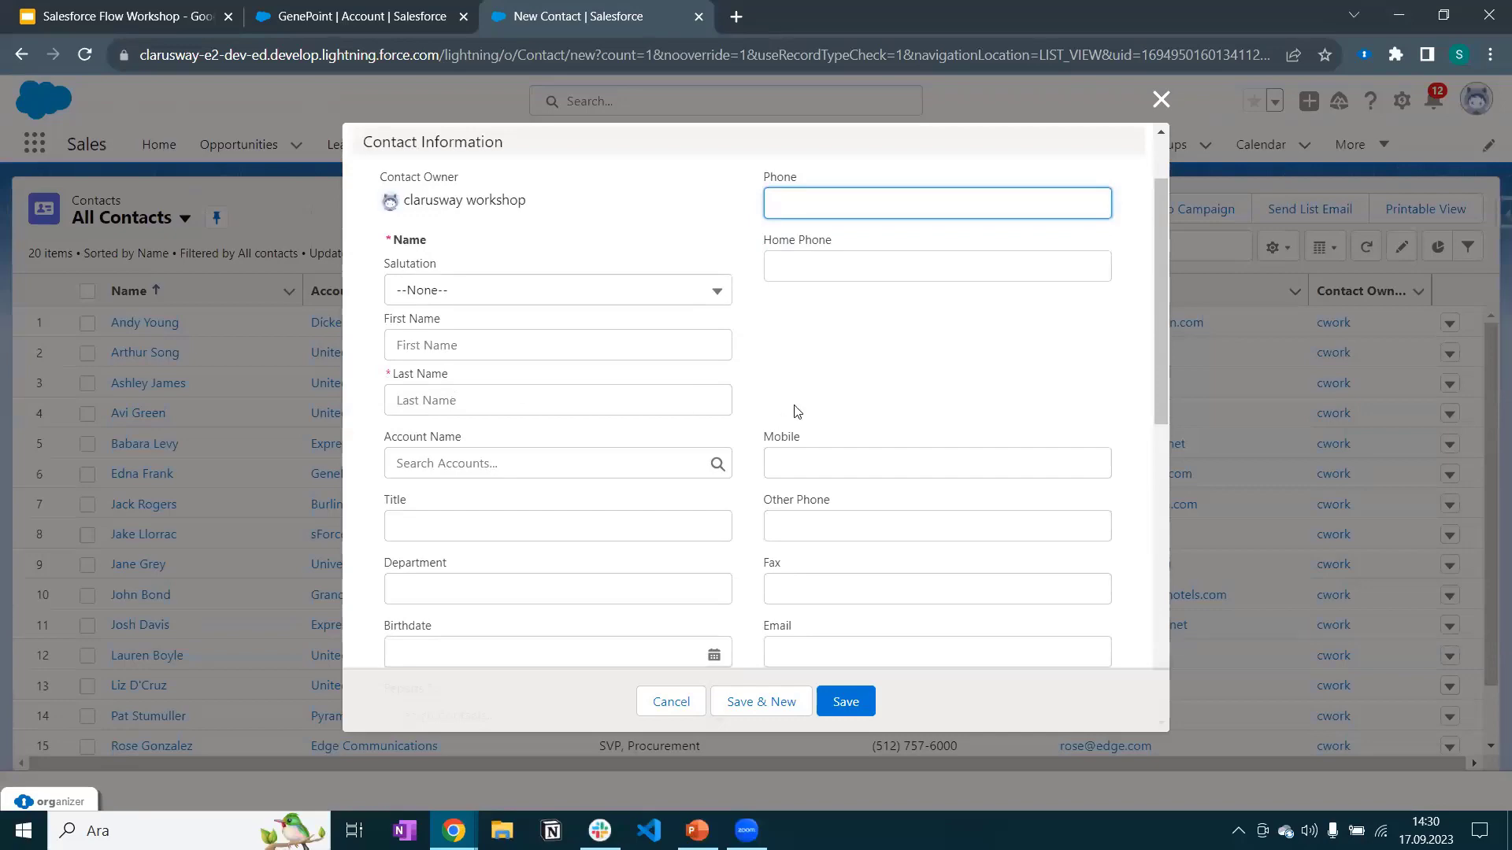
{"action": "scroll", "coordinate": [796, 411], "scroll_direction": "down", "scroll_amount": 10}
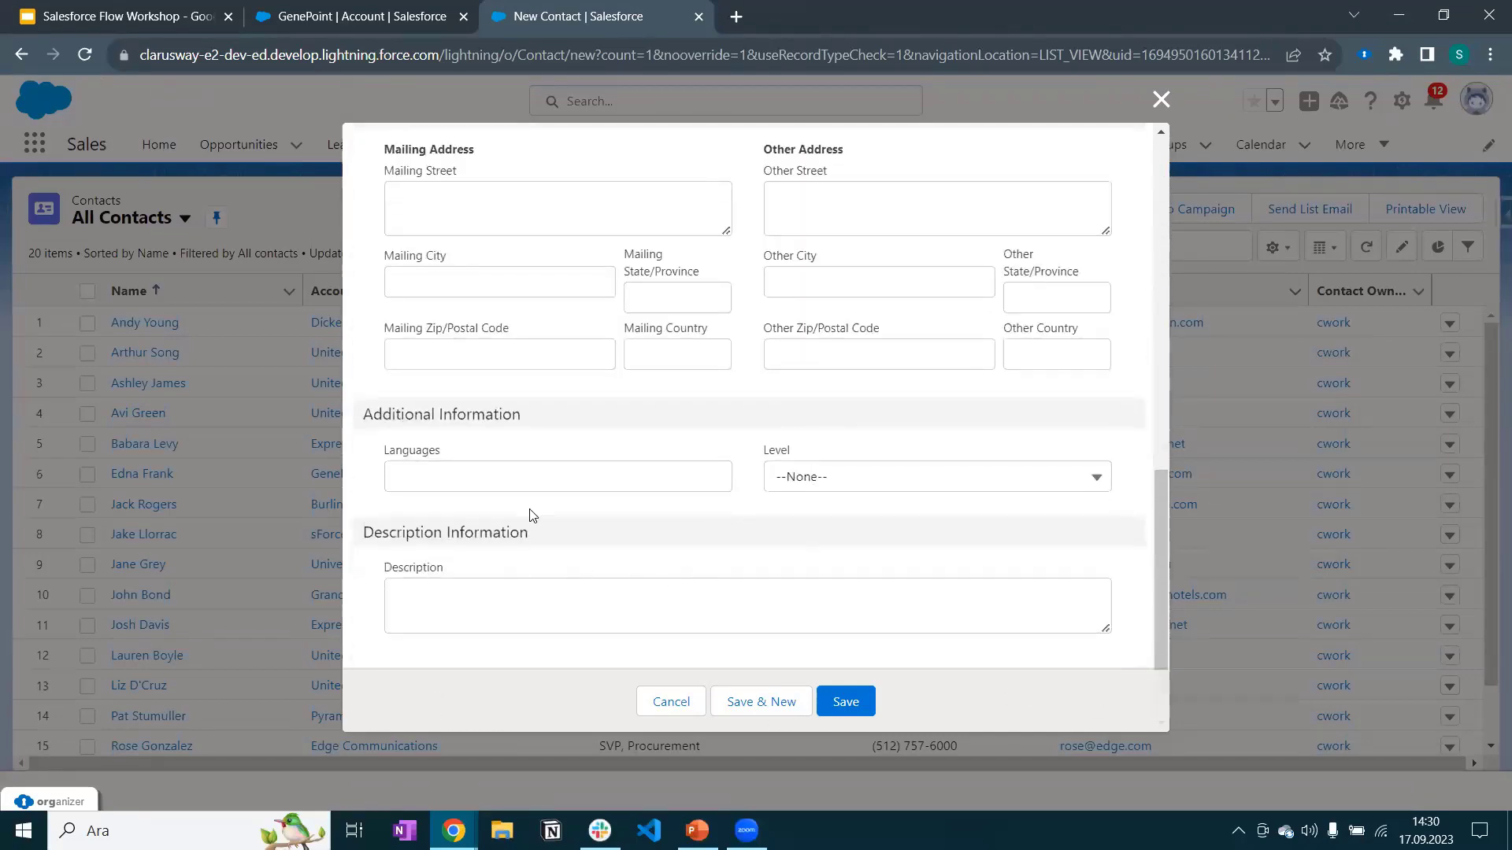
{"action": "scroll", "coordinate": [532, 515], "scroll_direction": "up", "scroll_amount": 10}
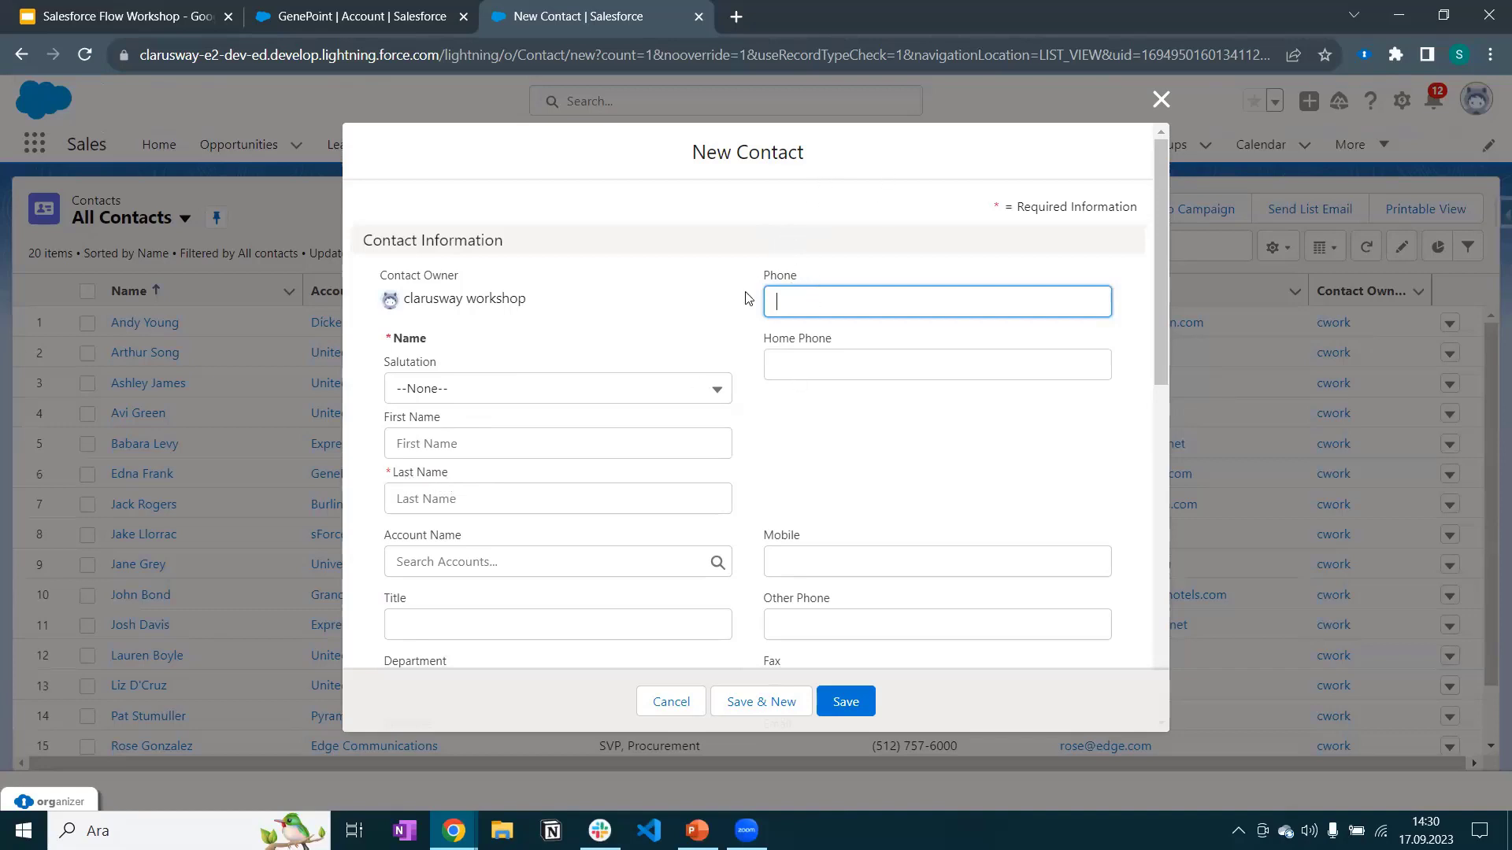
{"action": "left_click", "coordinate": [1161, 99]}
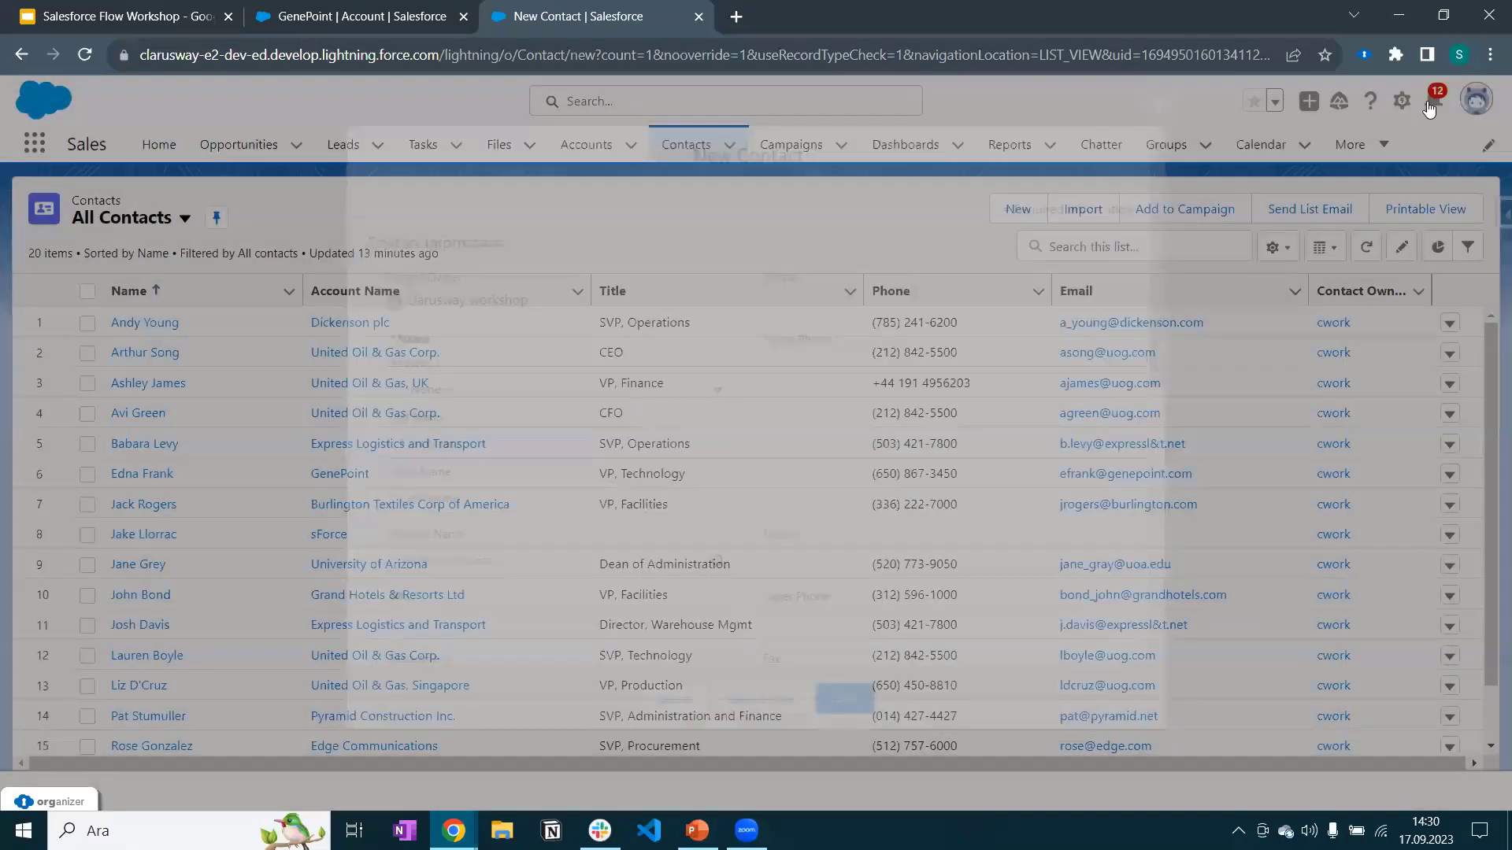
Open Setup, search for "flow" and go to the Flows page under Process Automation.
{"action": "left_click", "coordinate": [1401, 101]}
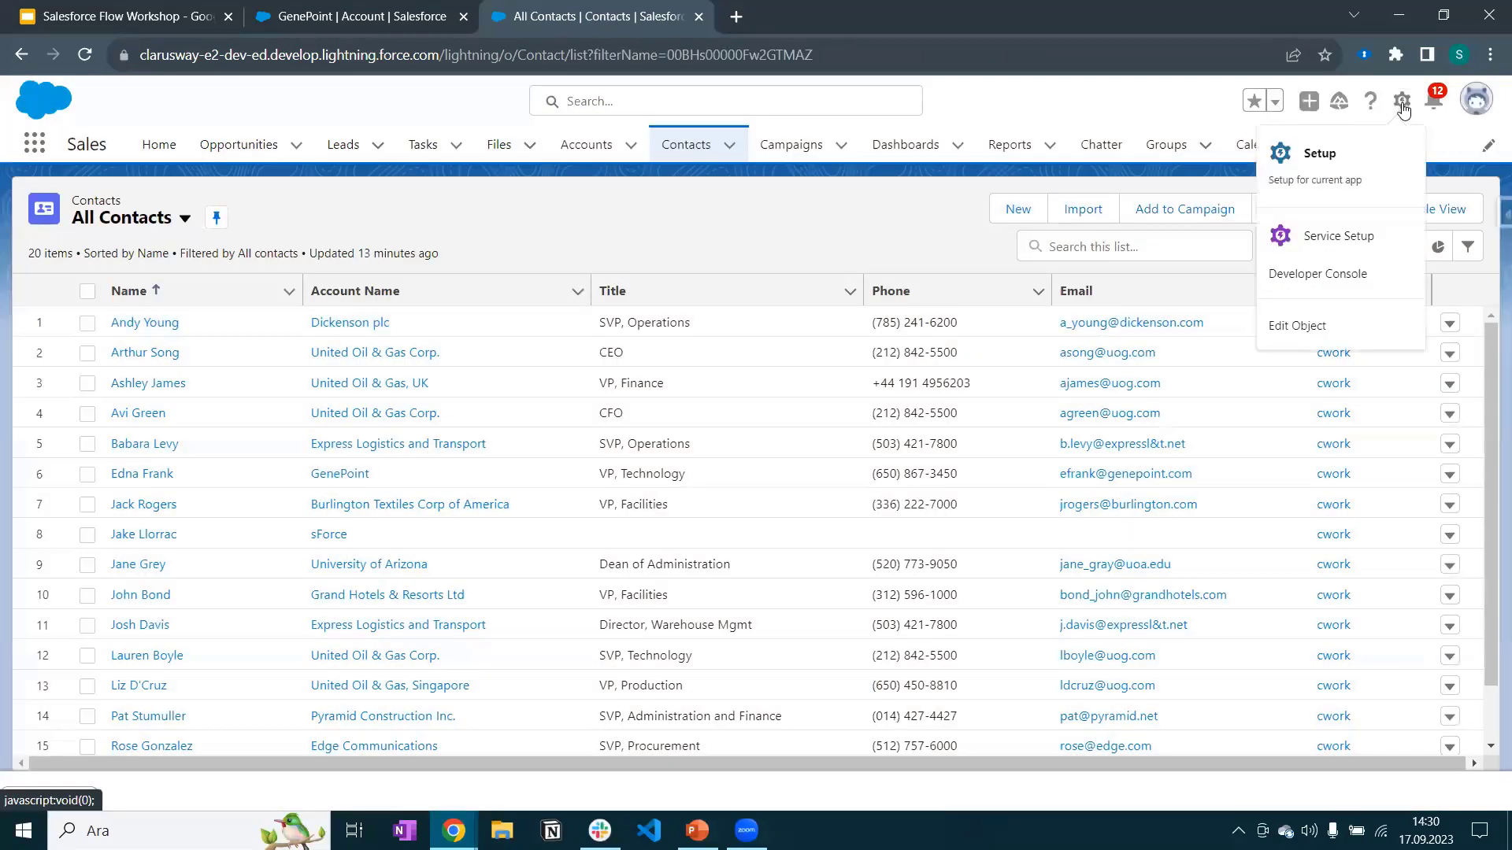
{"action": "left_click", "coordinate": [1308, 168]}
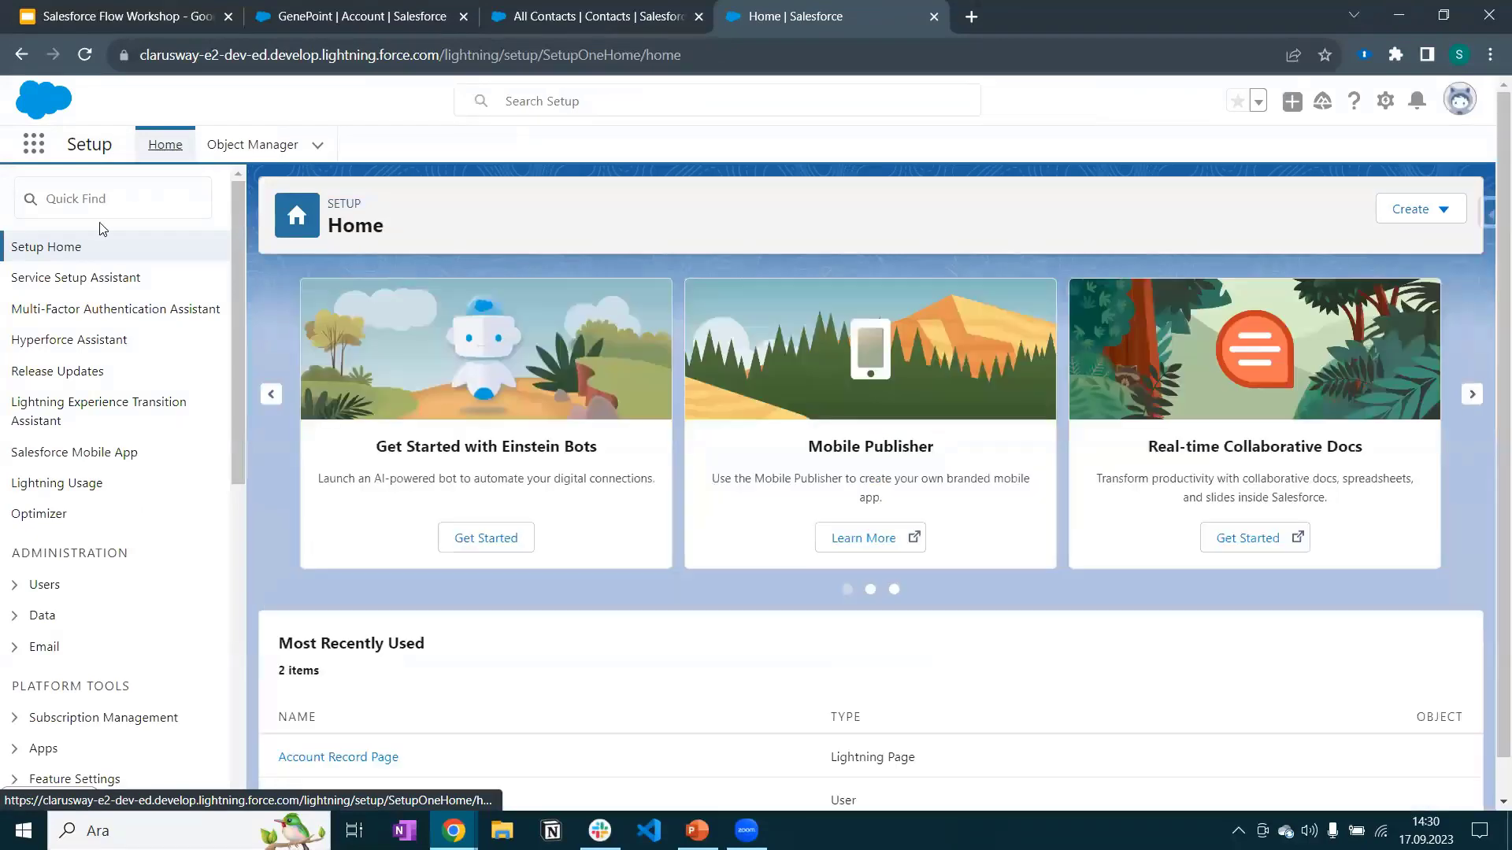
{"action": "left_click", "coordinate": [109, 200]}
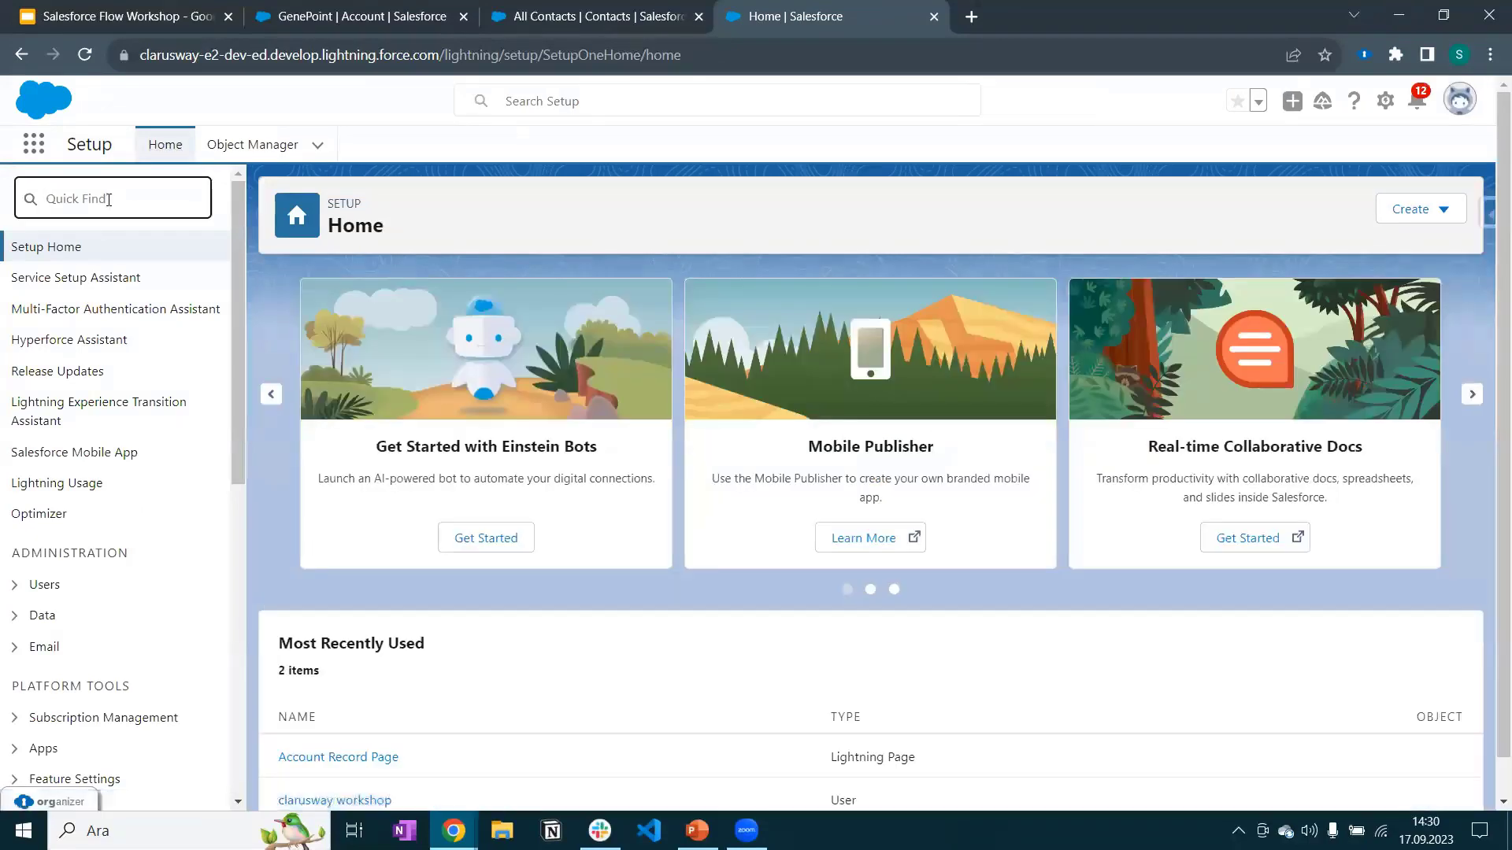
{"action": "type", "text": "flow"}
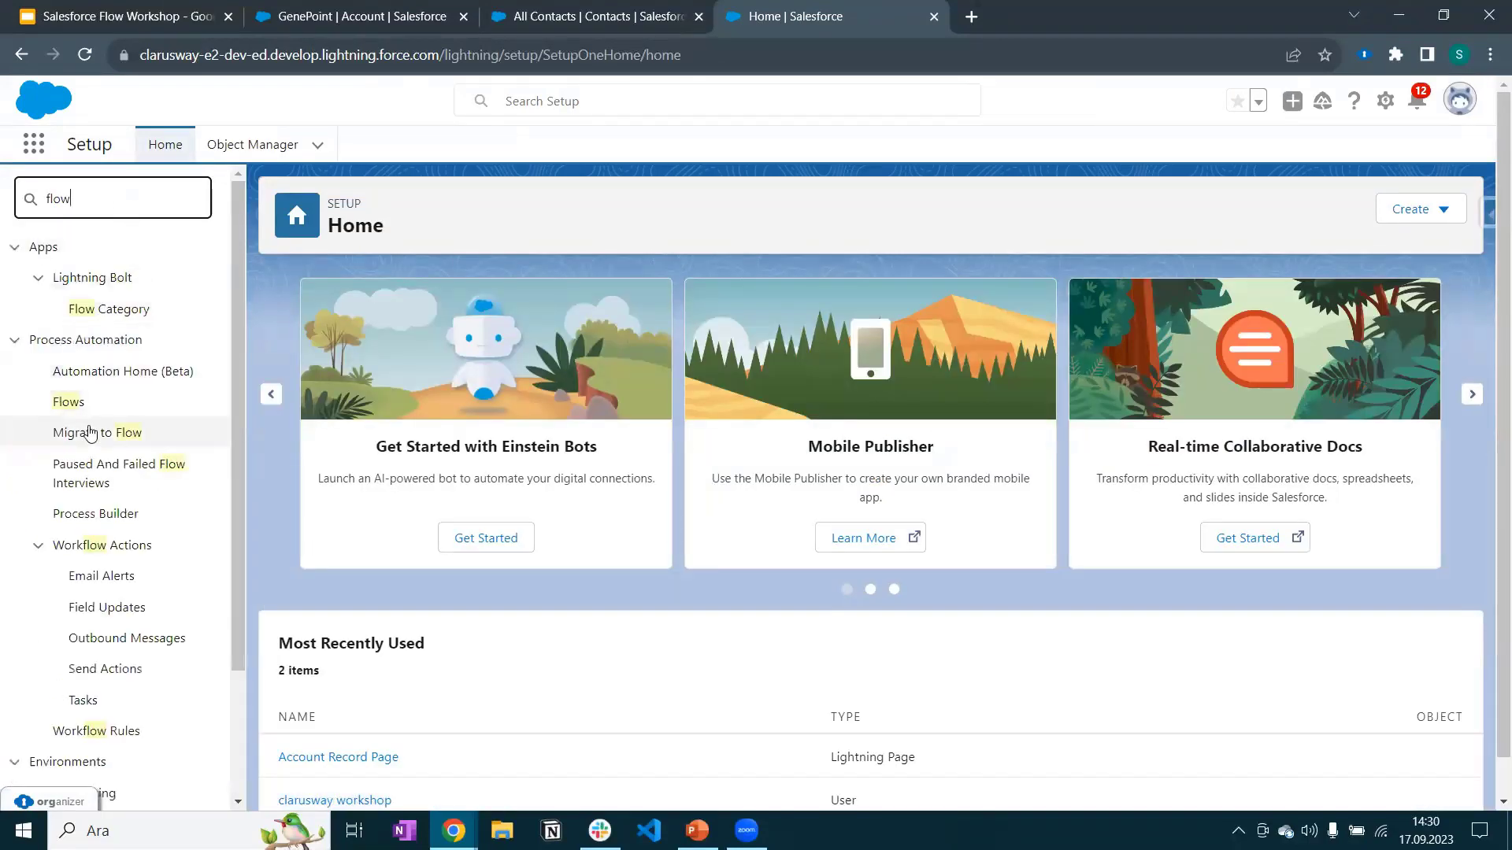
{"action": "left_click", "coordinate": [71, 405]}
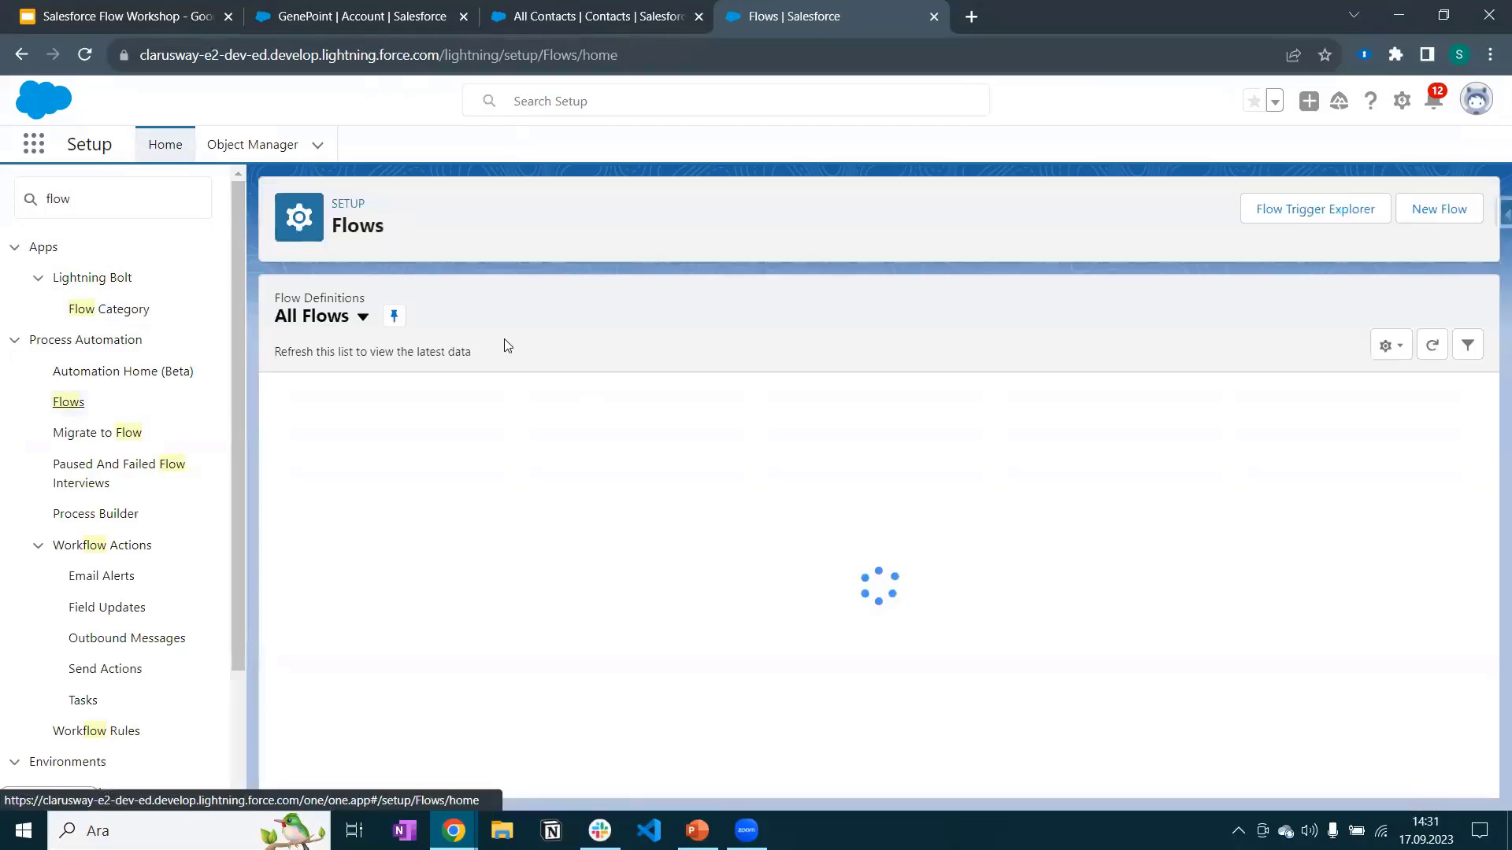
Look over the All Flows list and create a new flow of type Screen Flow.
{"action": "scroll", "coordinate": [722, 479], "scroll_direction": "down", "scroll_amount": 5}
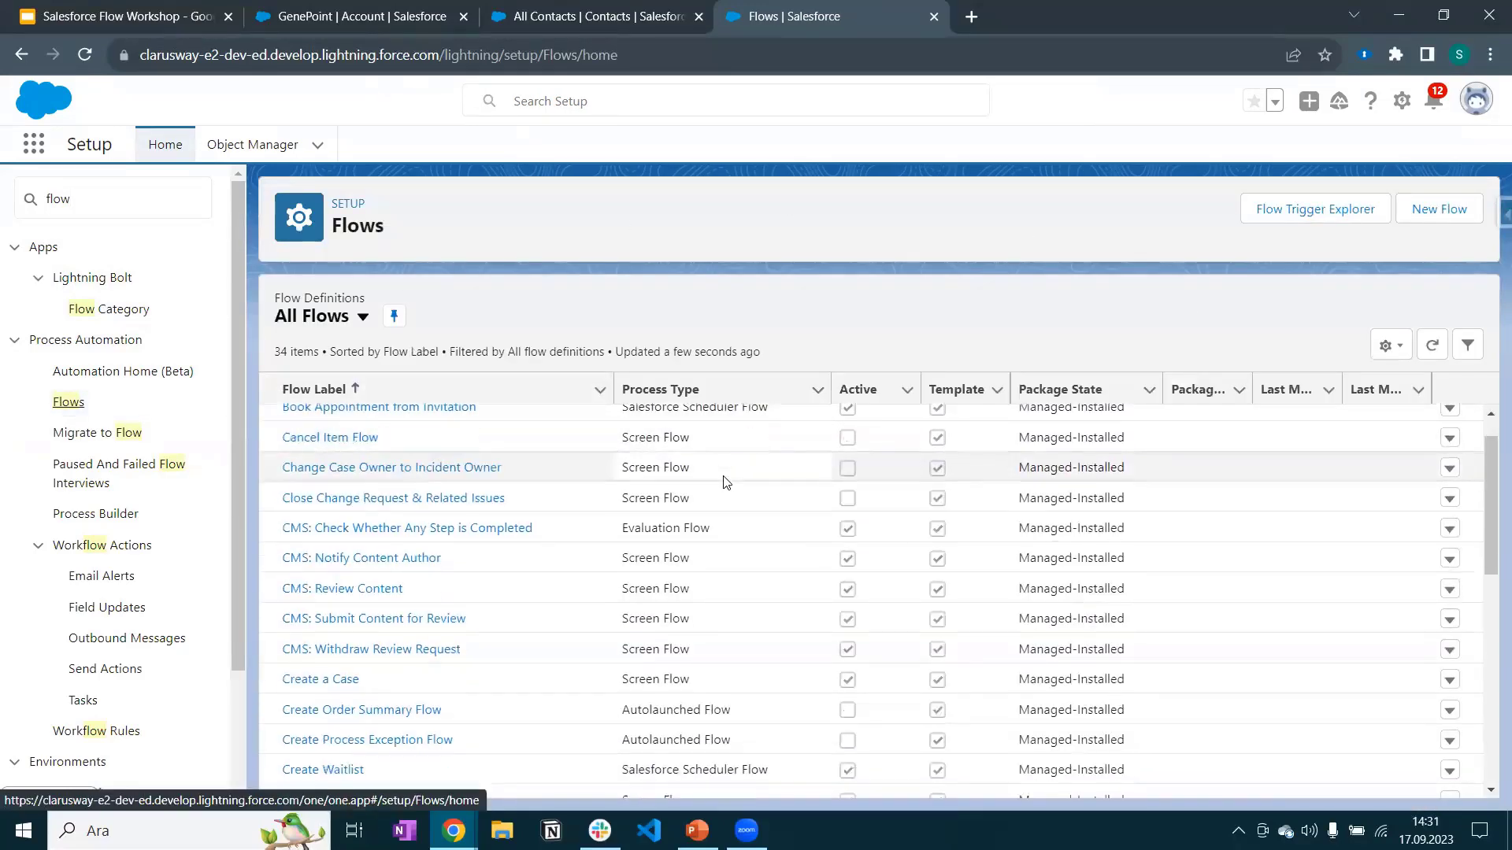
{"action": "scroll", "coordinate": [778, 561], "scroll_direction": "down", "scroll_amount": 3}
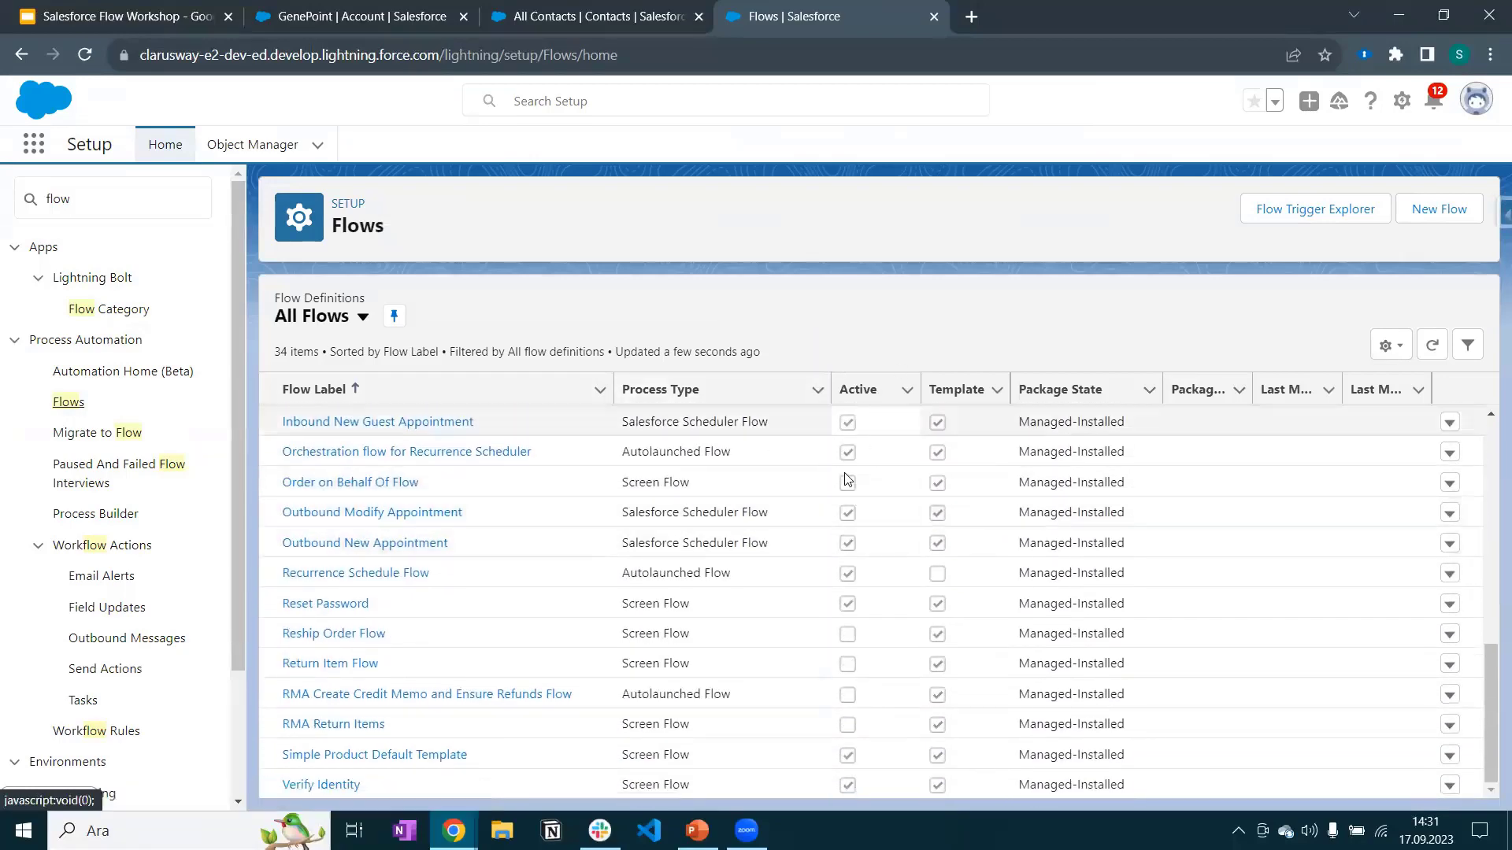
{"action": "scroll", "coordinate": [772, 520], "scroll_direction": "up", "scroll_amount": 8}
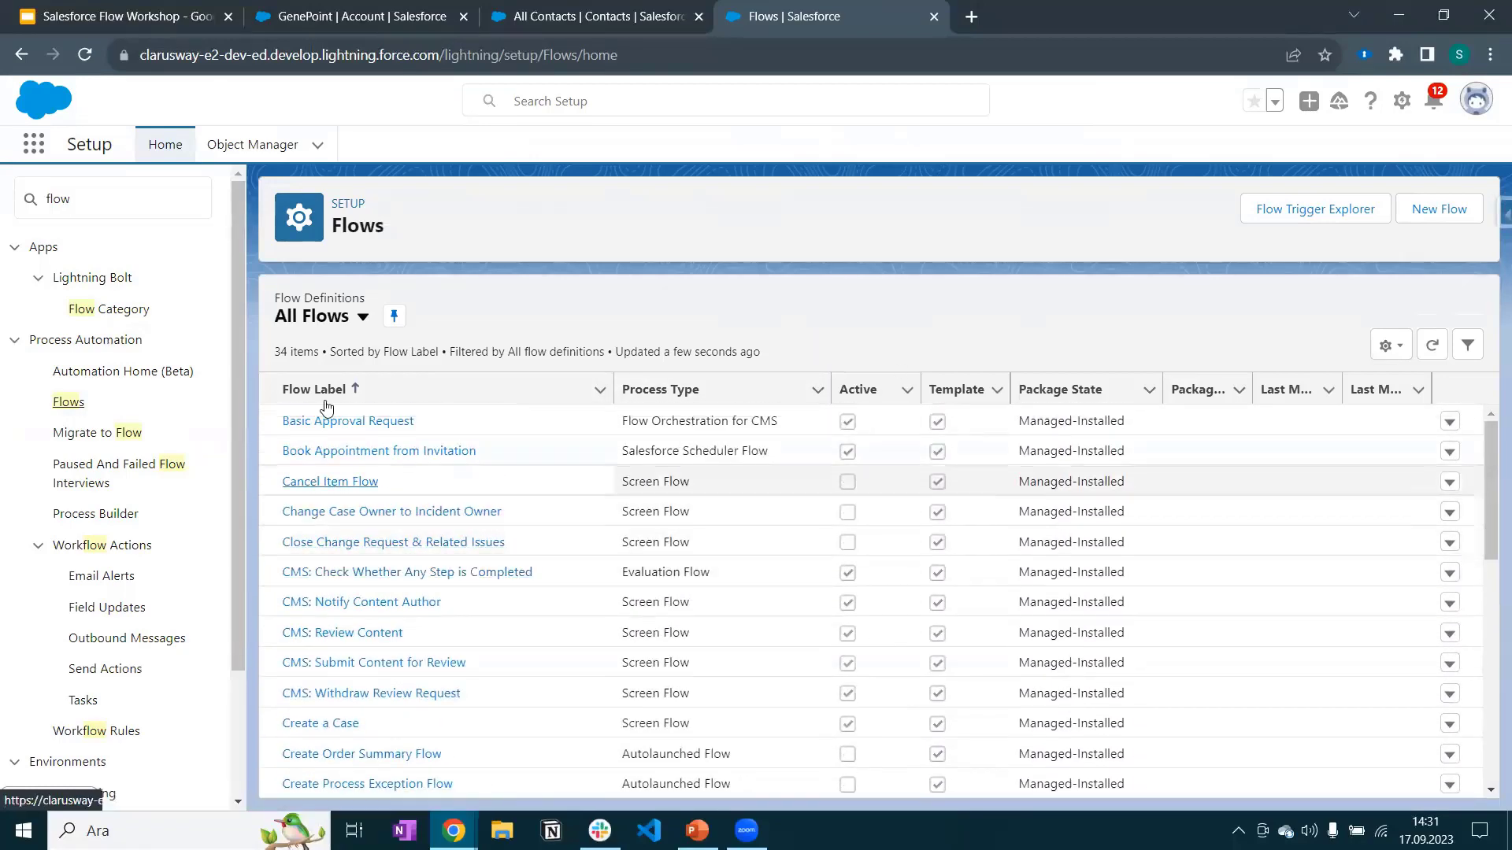
{"action": "left_click", "coordinate": [1452, 211]}
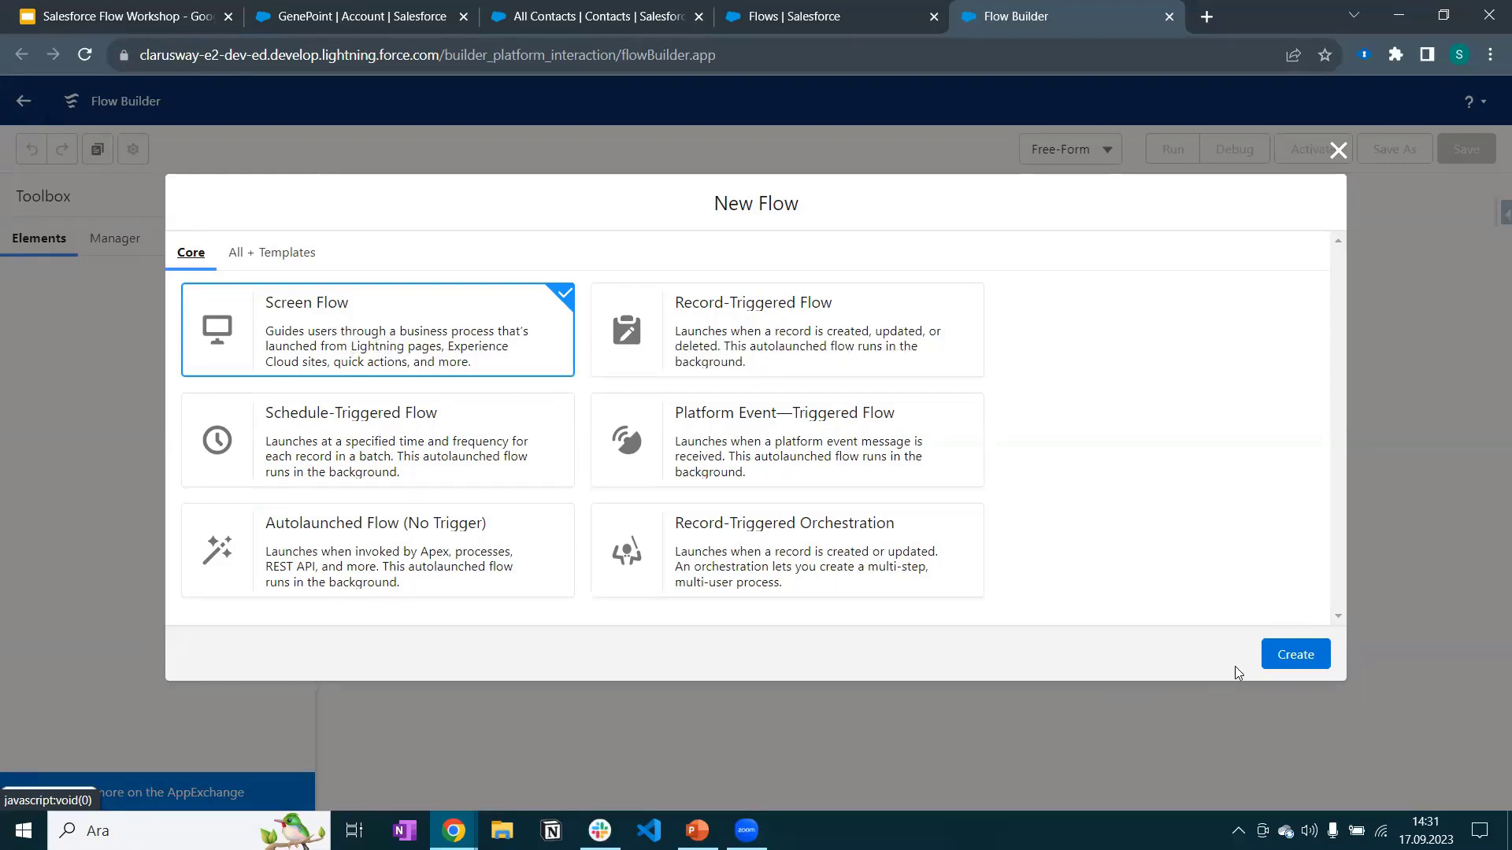
{"action": "left_click", "coordinate": [1288, 654]}
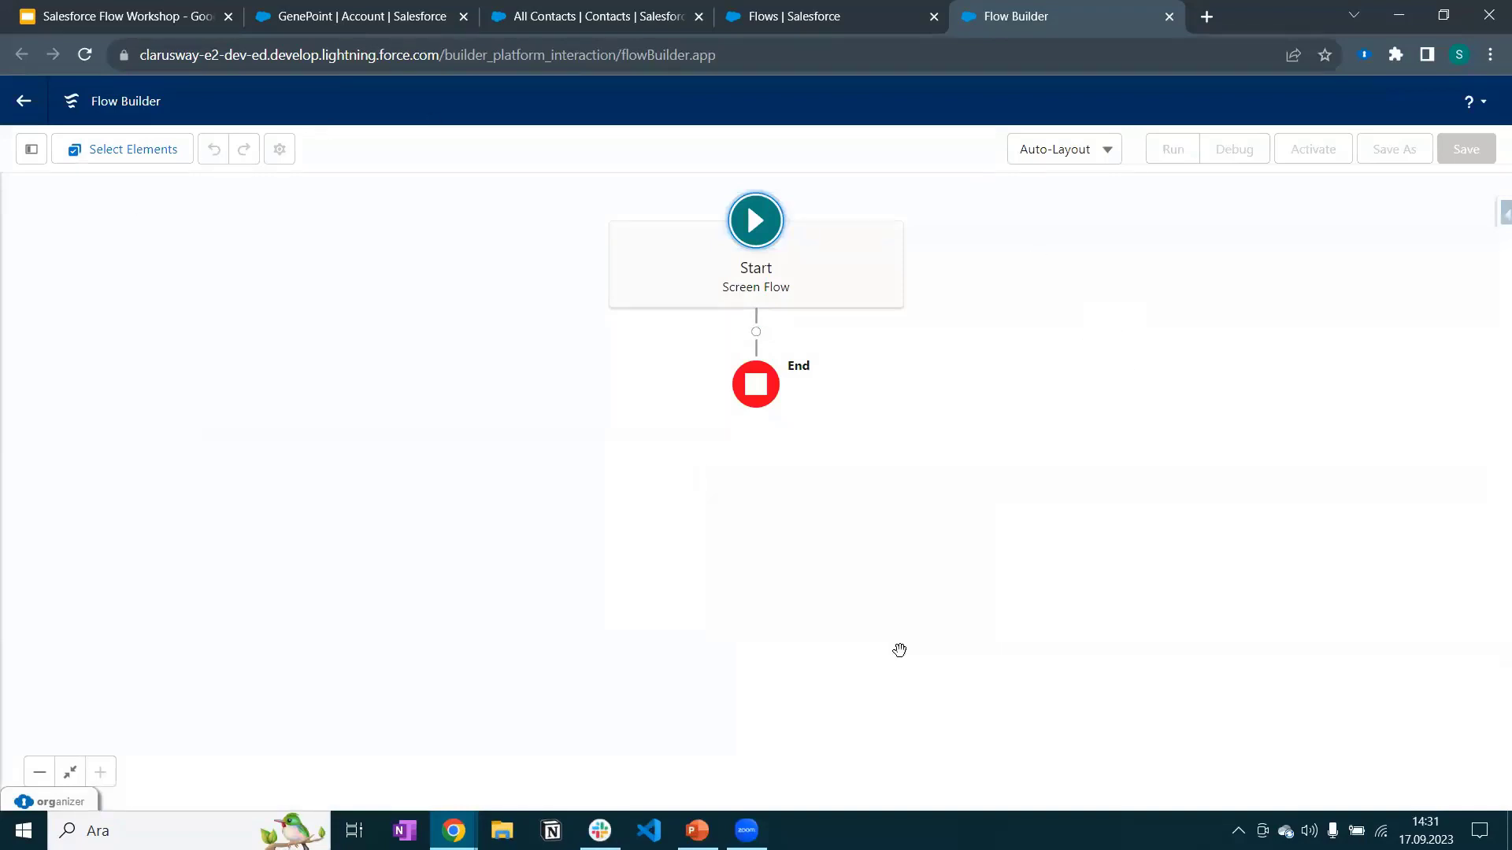
Try element selection on the Auto-Layout canvas and show the Toolbox with its resource manager.
{"action": "left_click", "coordinate": [135, 151]}
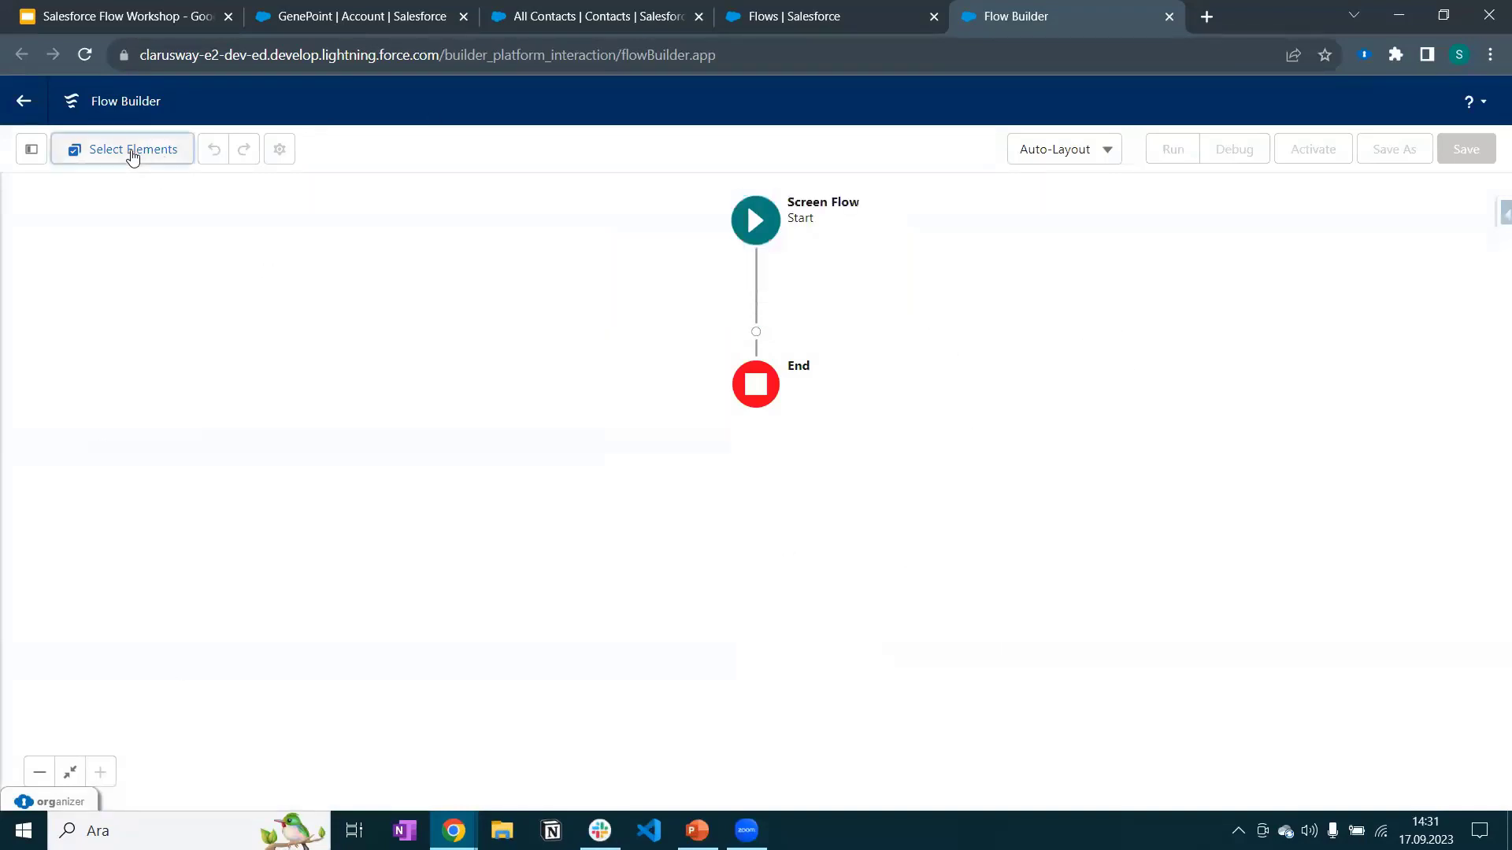
{"action": "left_click", "coordinate": [93, 164]}
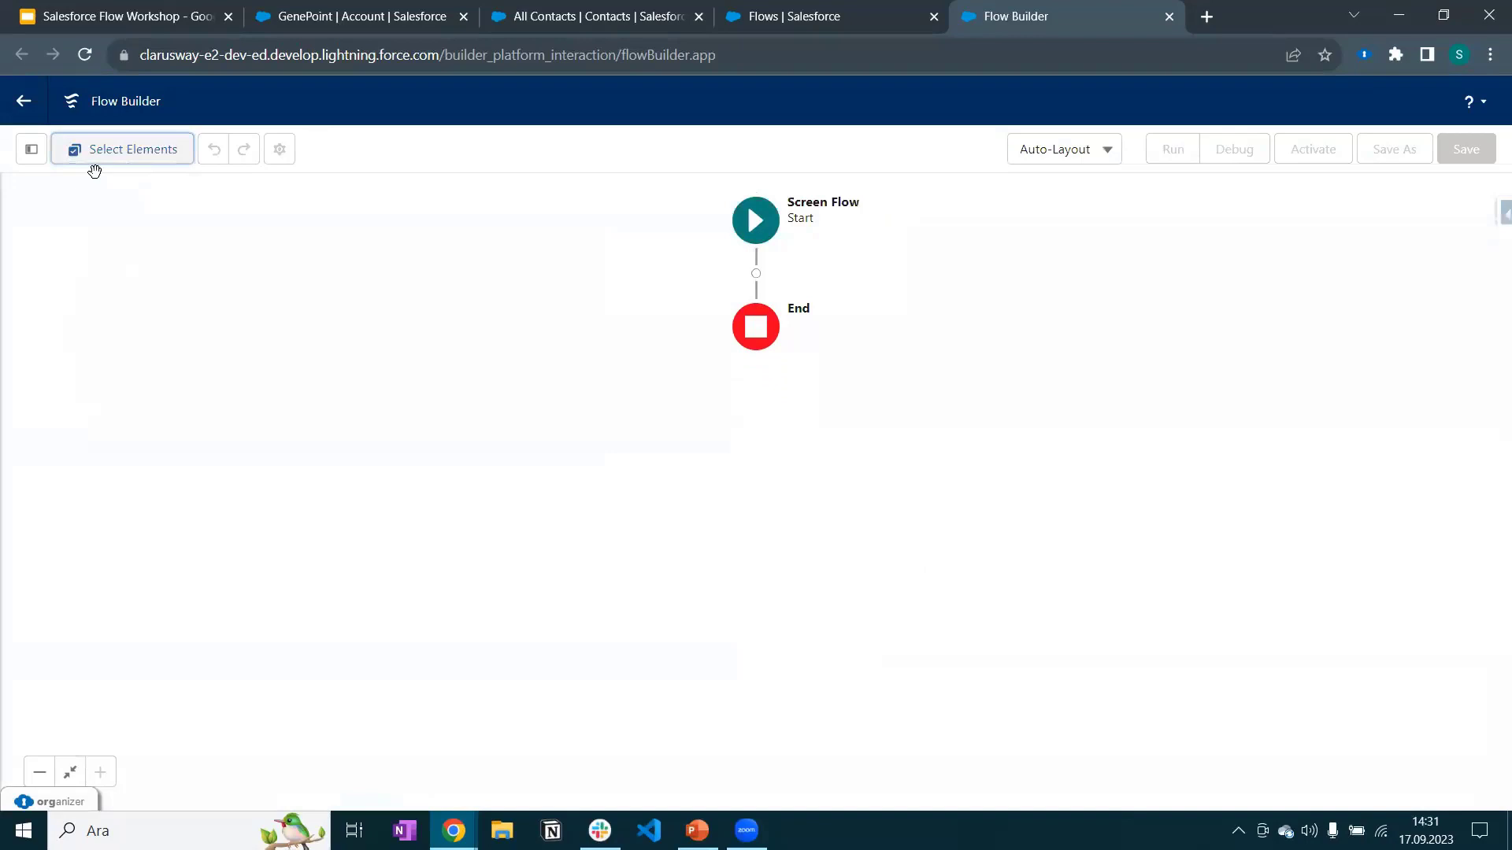
{"action": "left_click", "coordinate": [31, 150]}
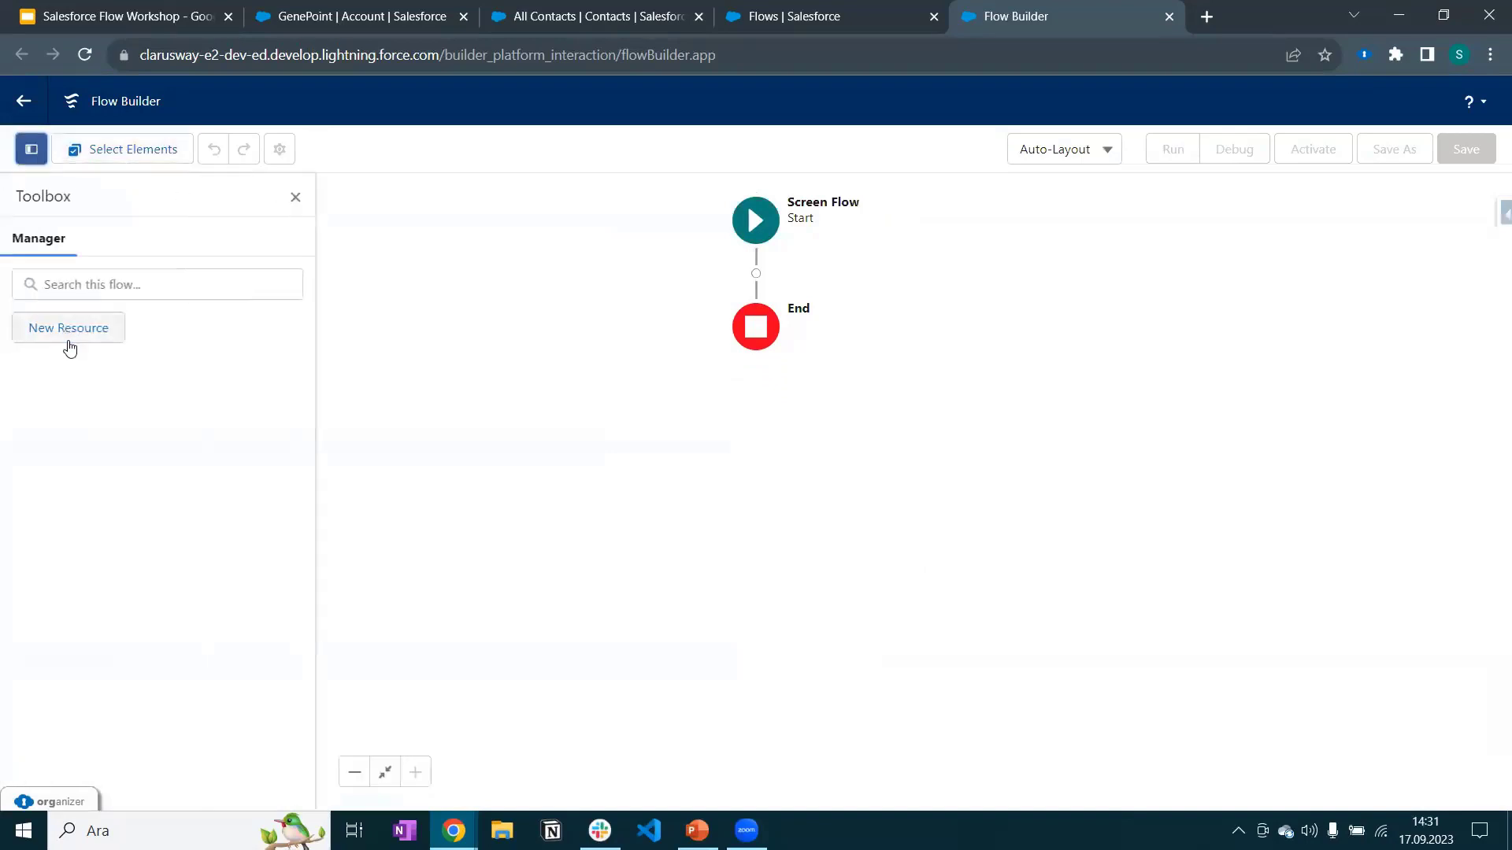
Compare the Auto-Layout and Free-Form modes of the flow canvas, leaving it set to Free-Form.
{"action": "left_click", "coordinate": [1074, 160]}
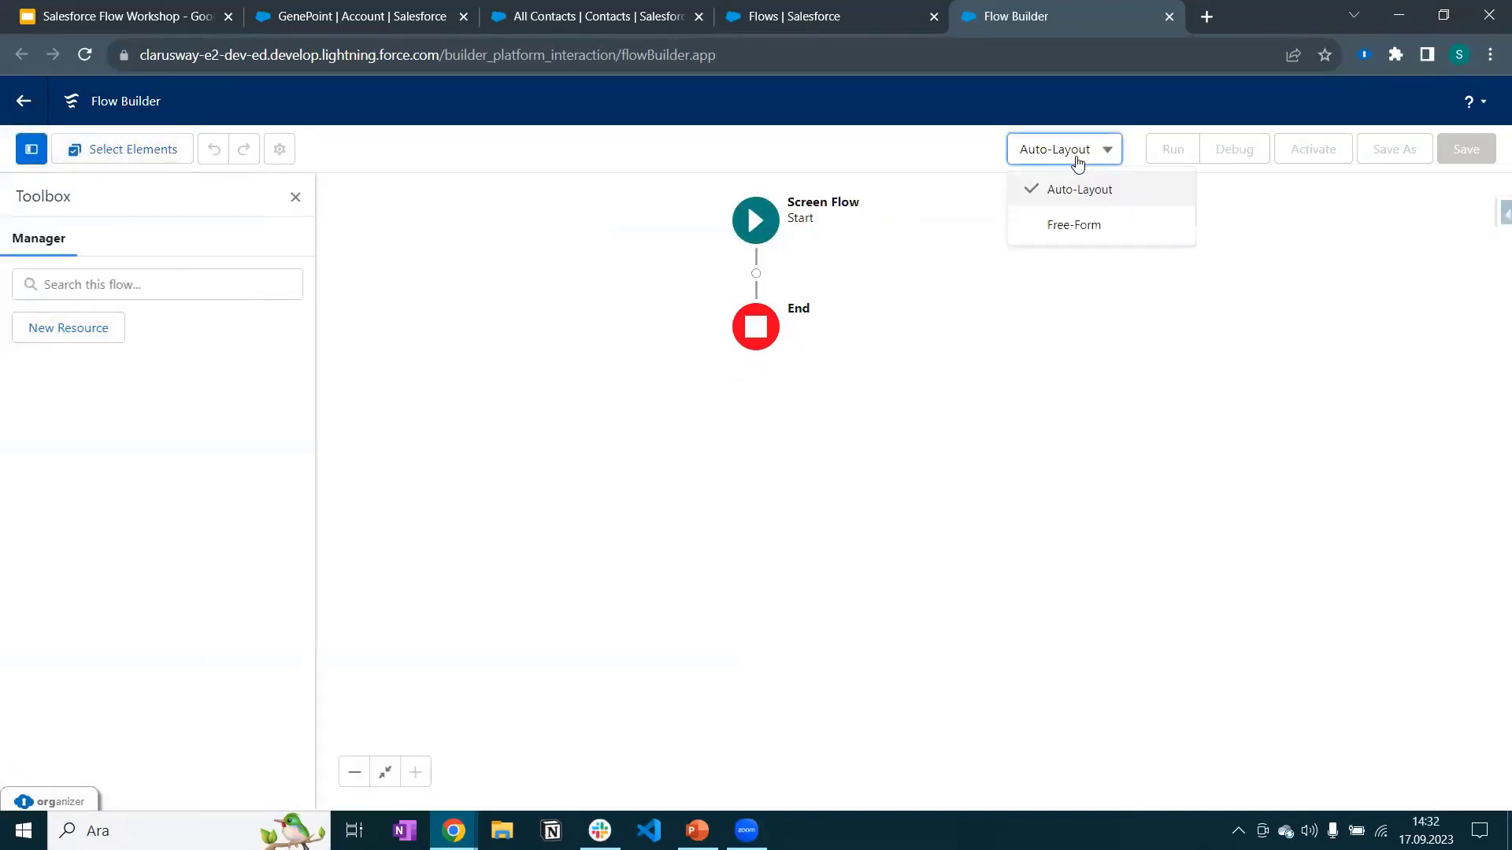
{"action": "left_click", "coordinate": [1076, 227]}
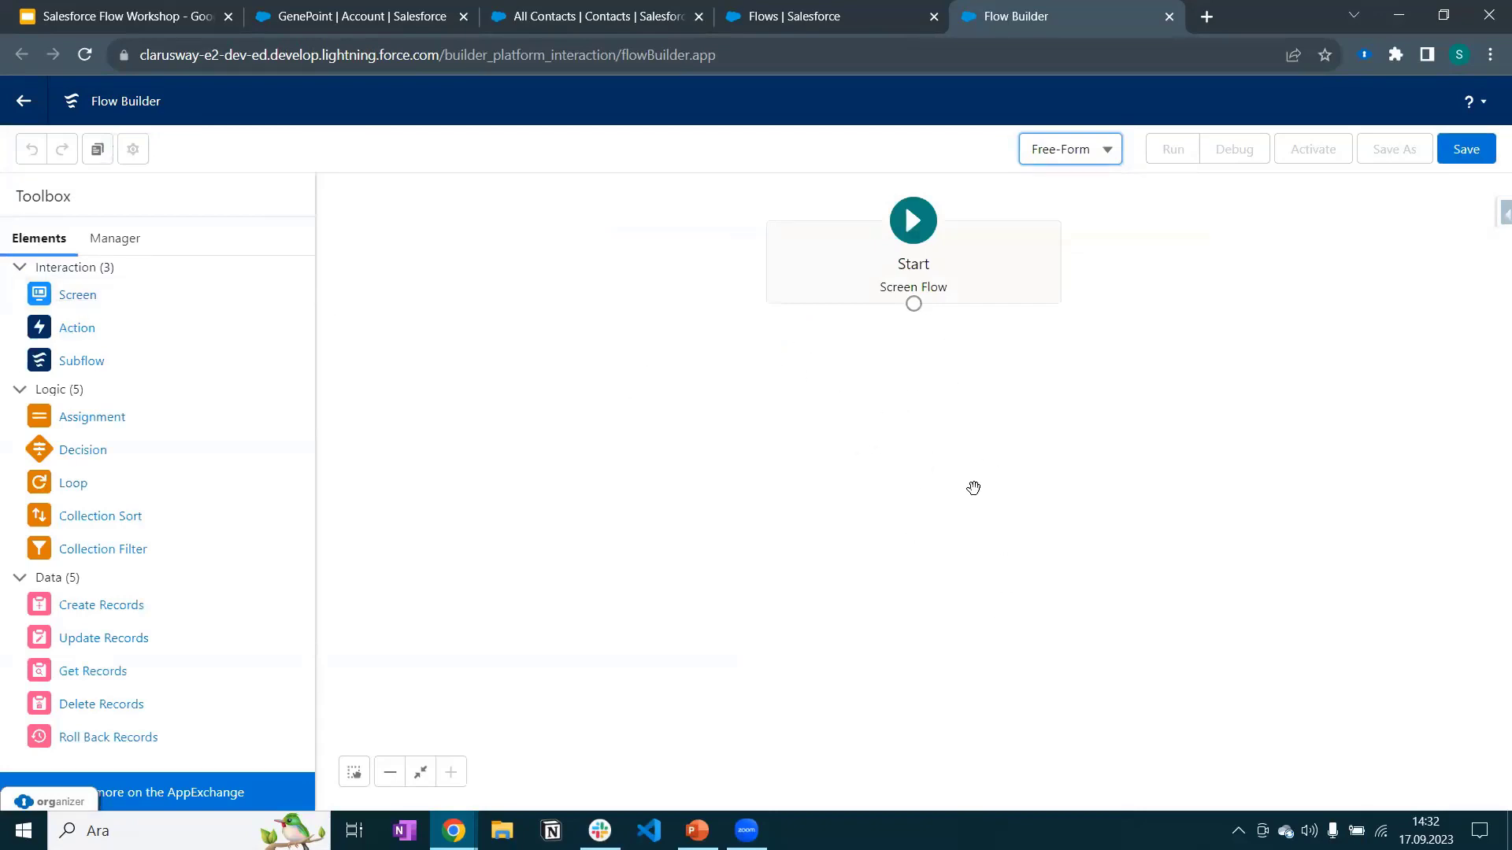
{"action": "left_click", "coordinate": [1063, 151]}
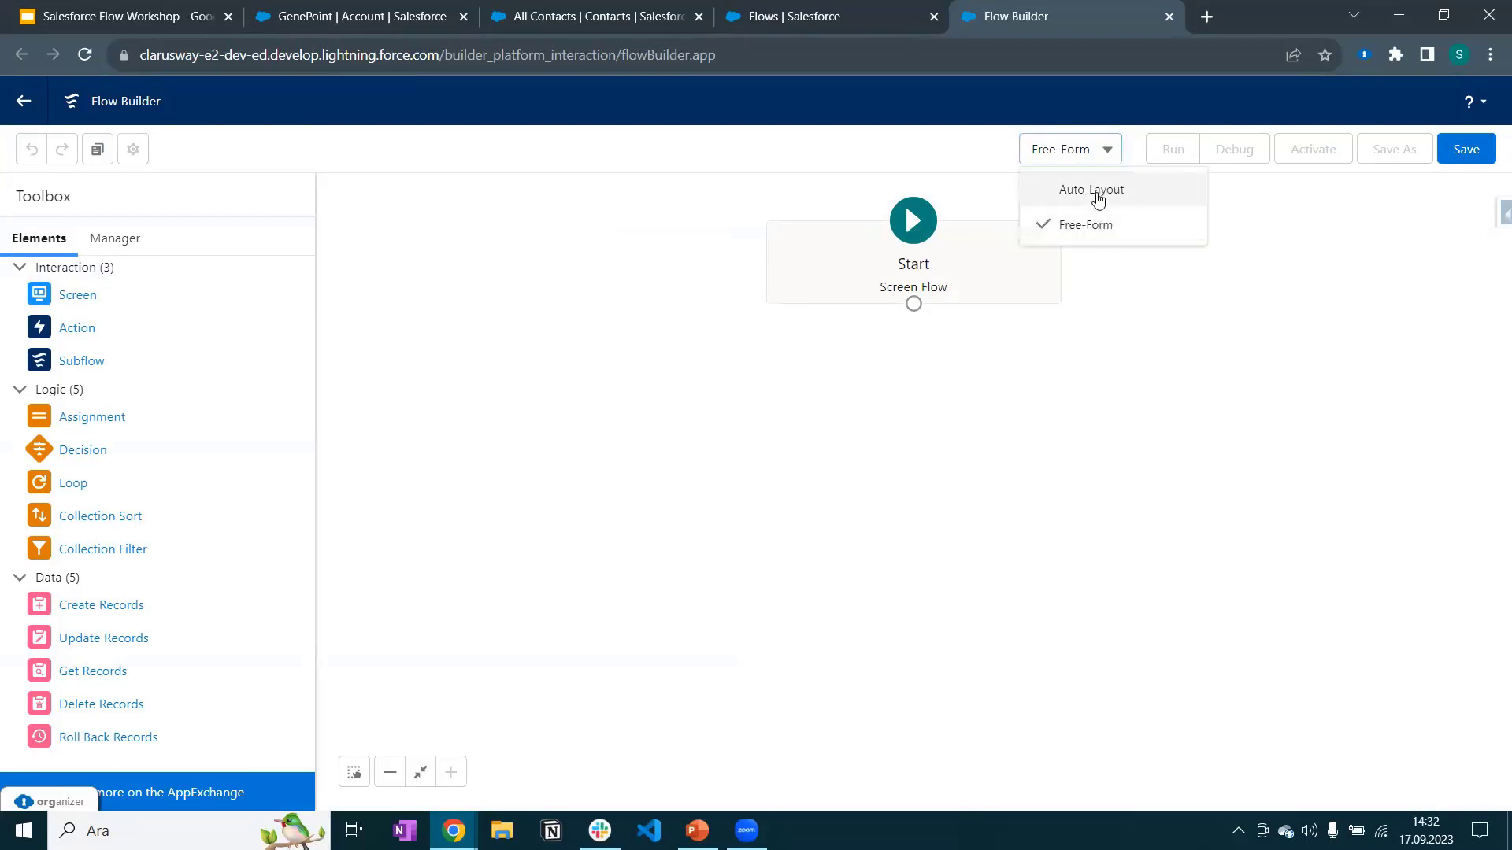
{"action": "left_click", "coordinate": [1071, 189]}
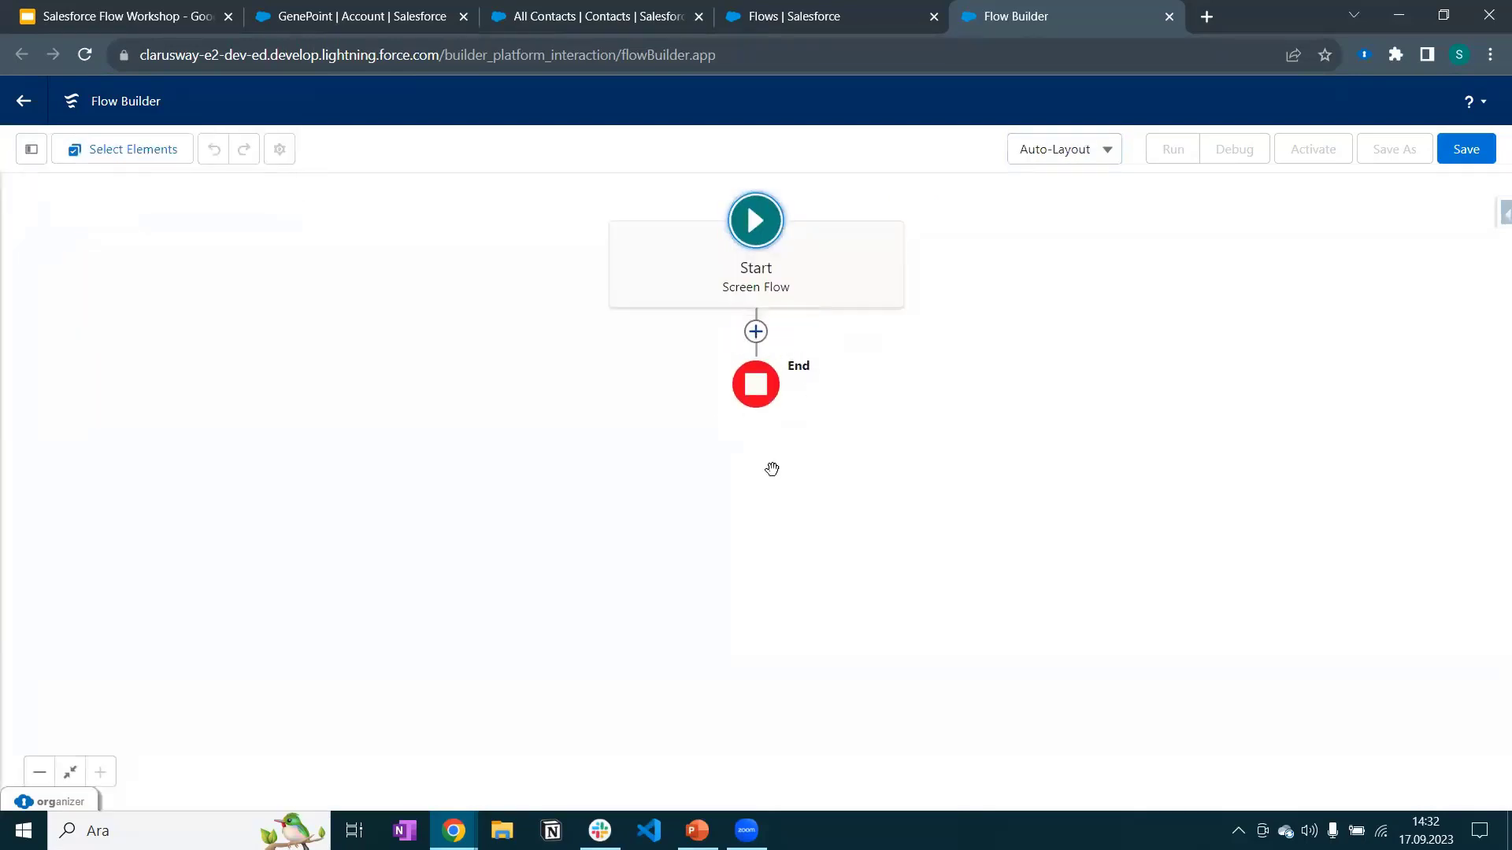
{"action": "left_click", "coordinate": [1079, 154]}
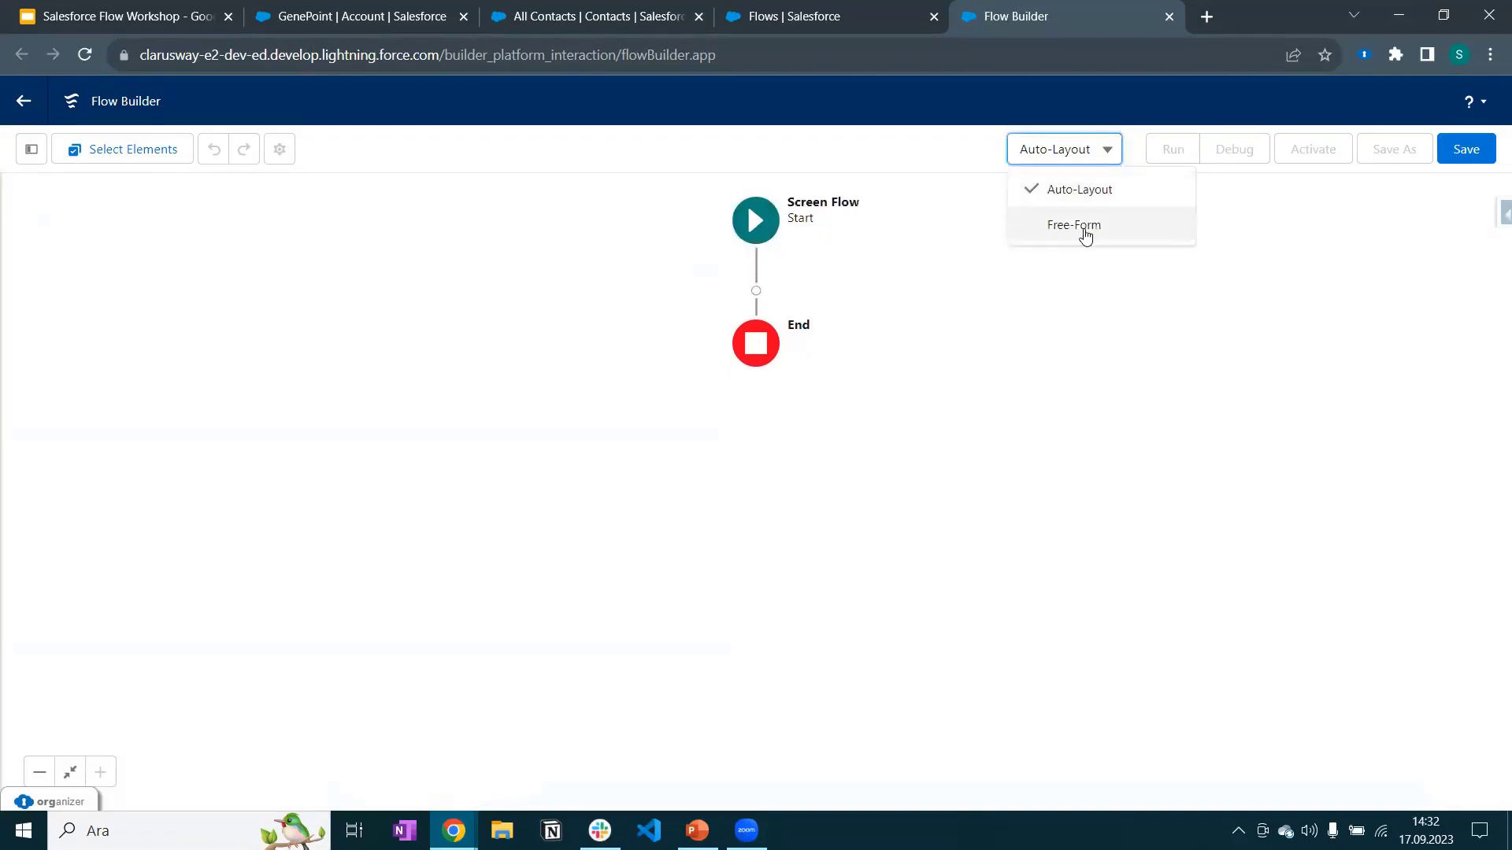
{"action": "key", "text": "Return"}
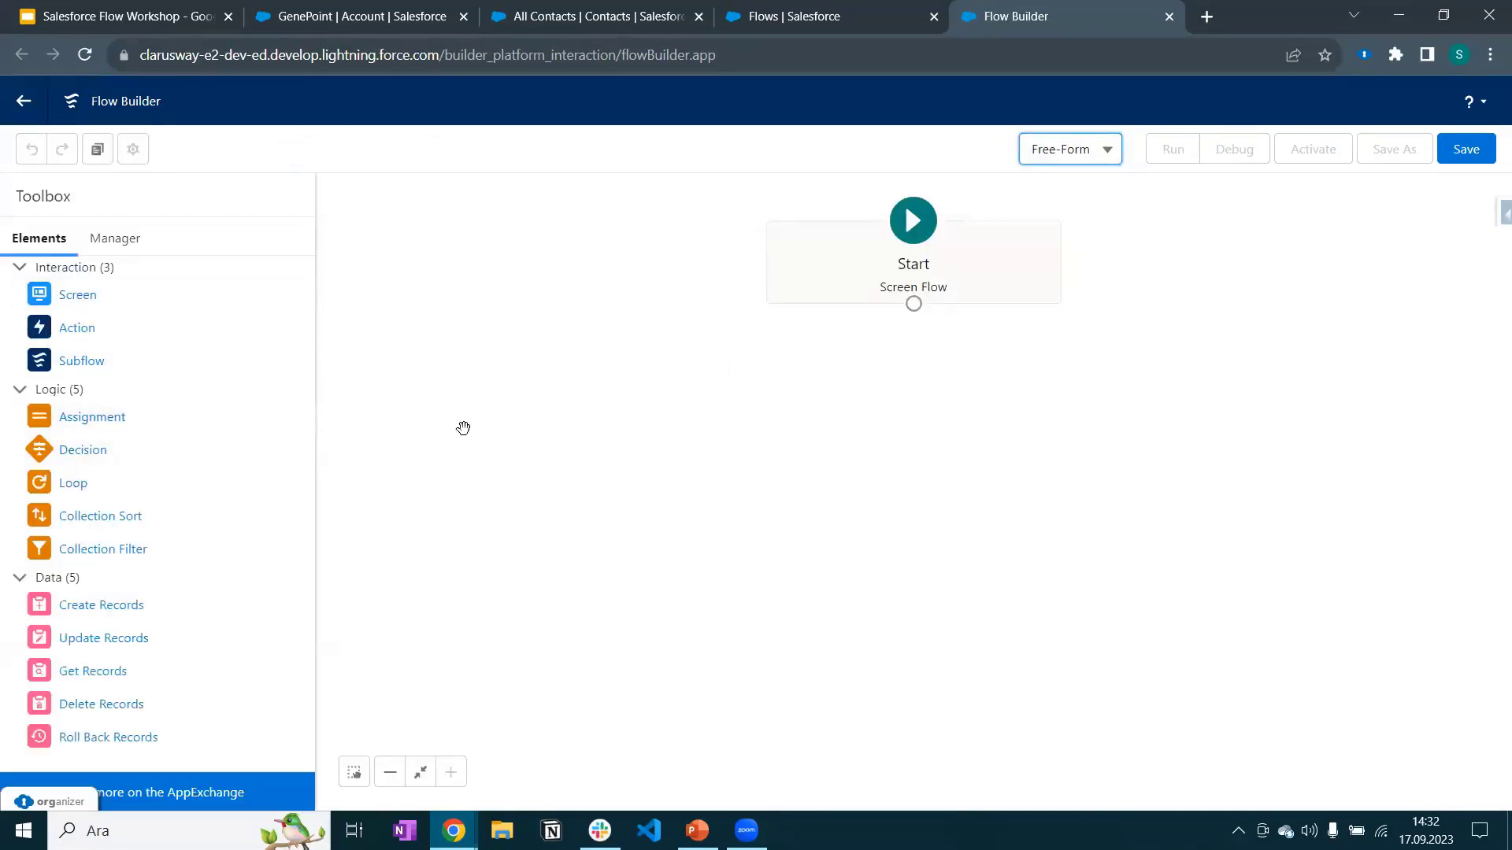
Look at the Toolbox's resource manager and element list, and go back to the GenePoint account page.
{"action": "left_click", "coordinate": [107, 238]}
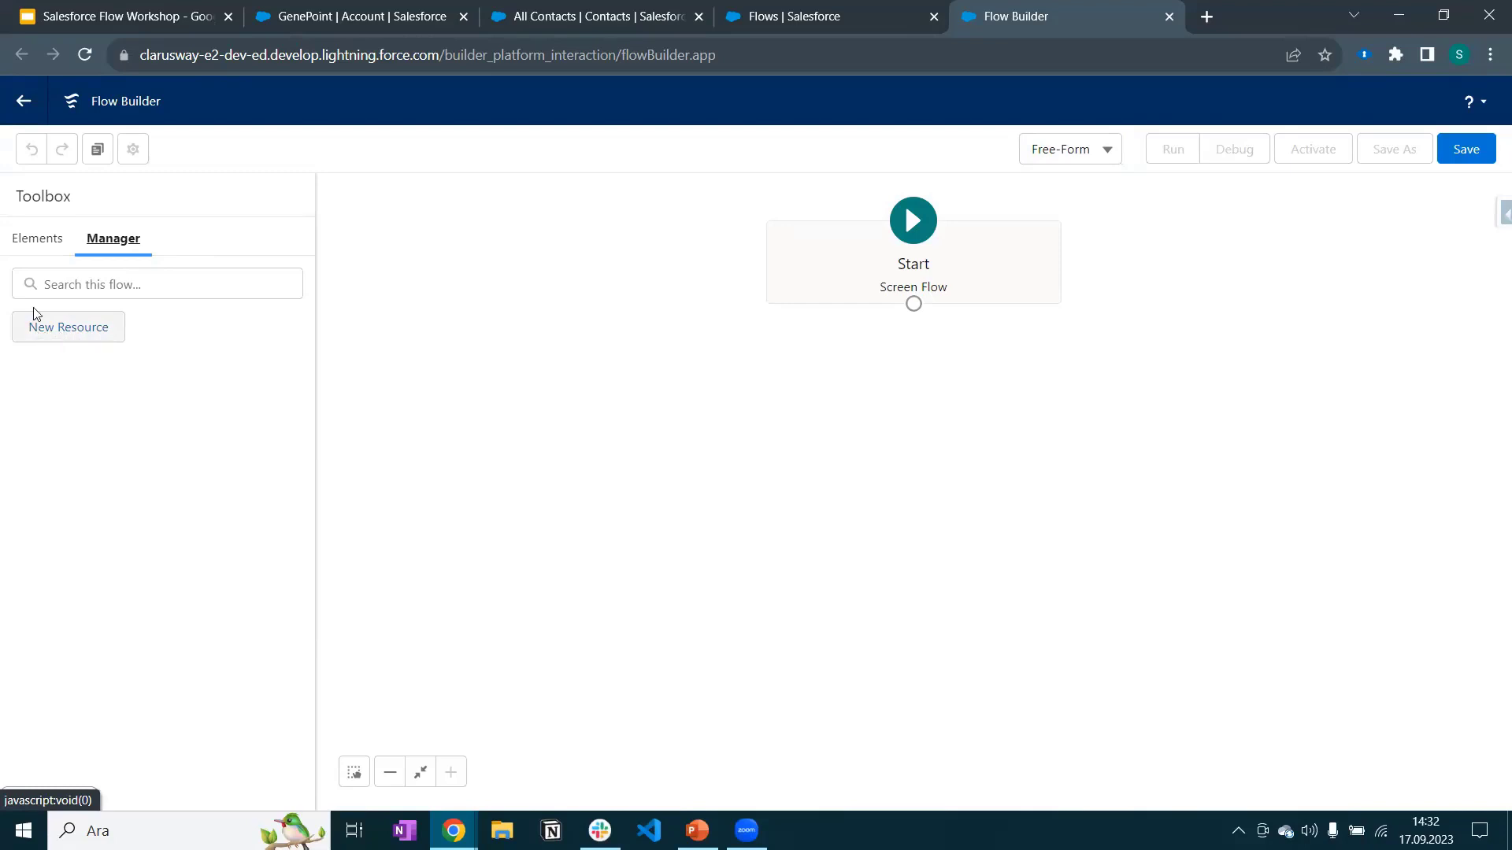
{"action": "left_click", "coordinate": [36, 244]}
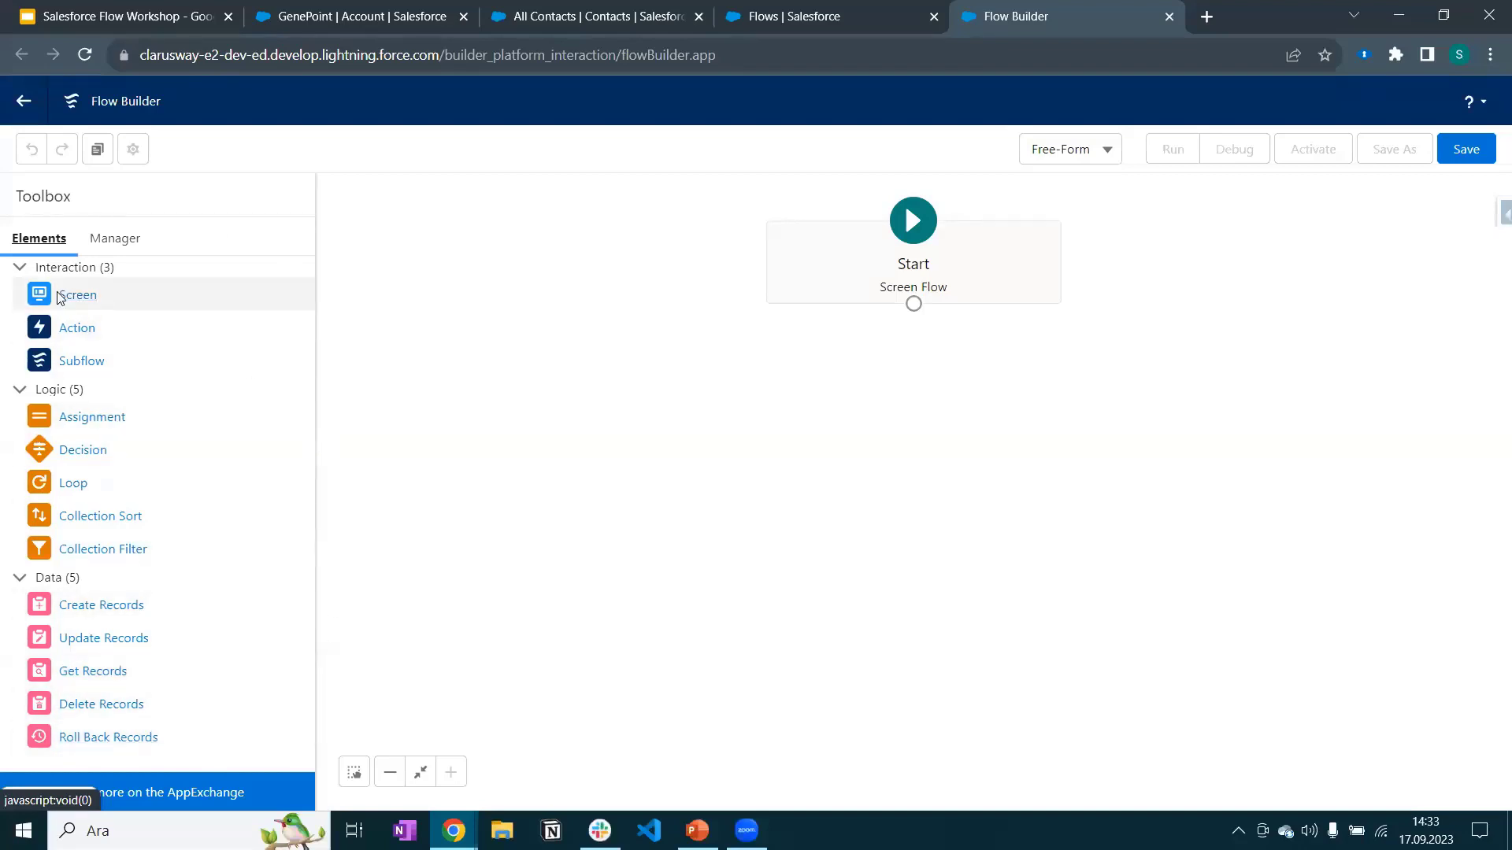
{"action": "left_click", "coordinate": [364, 10]}
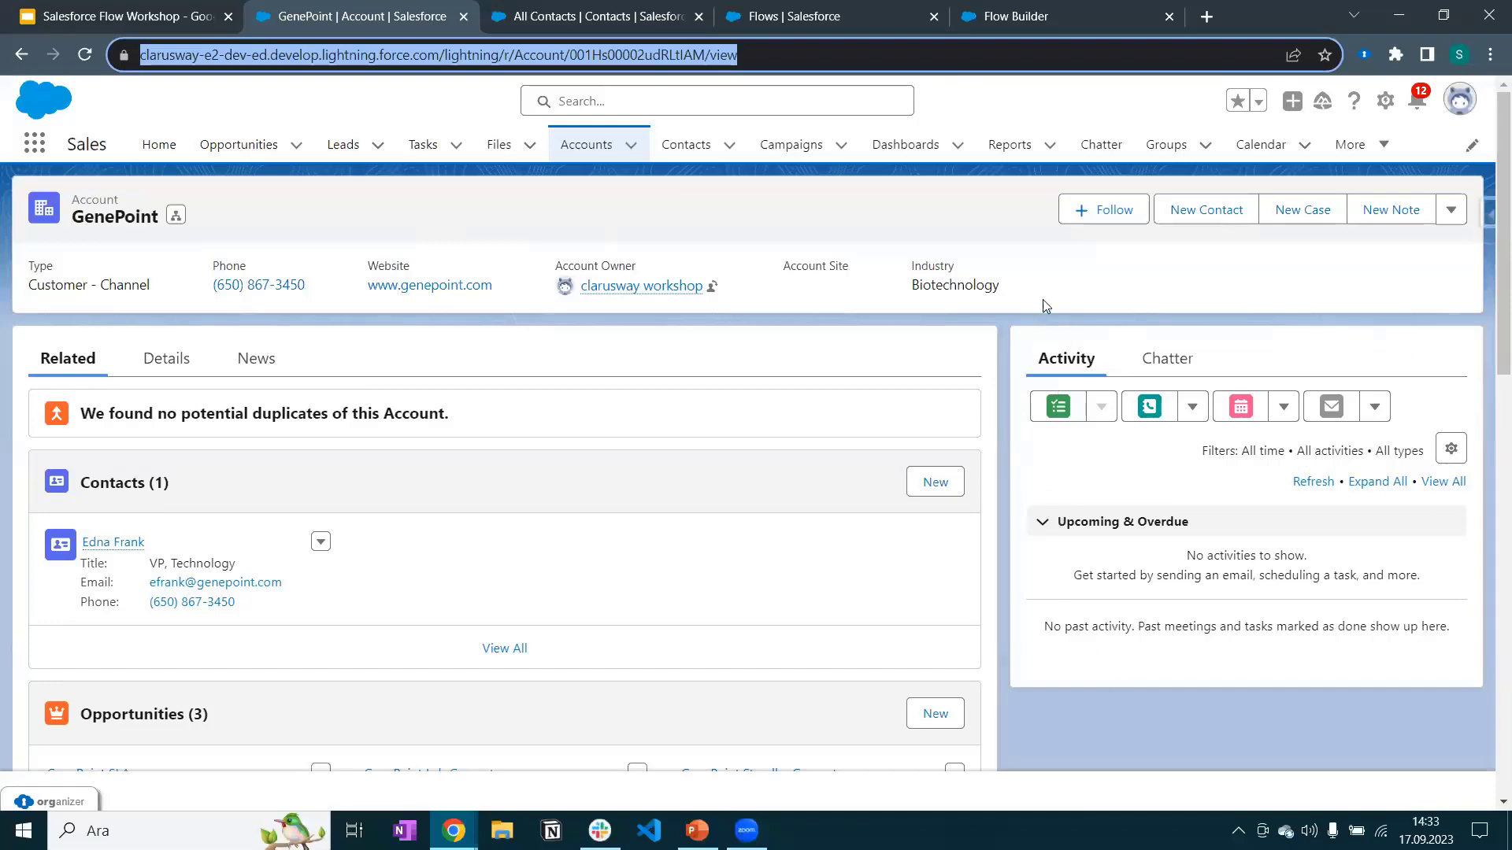
Open the new contact form from the All Contacts list to view its fields, and return to the GenePoint account page.
{"action": "left_click", "coordinate": [559, 12]}
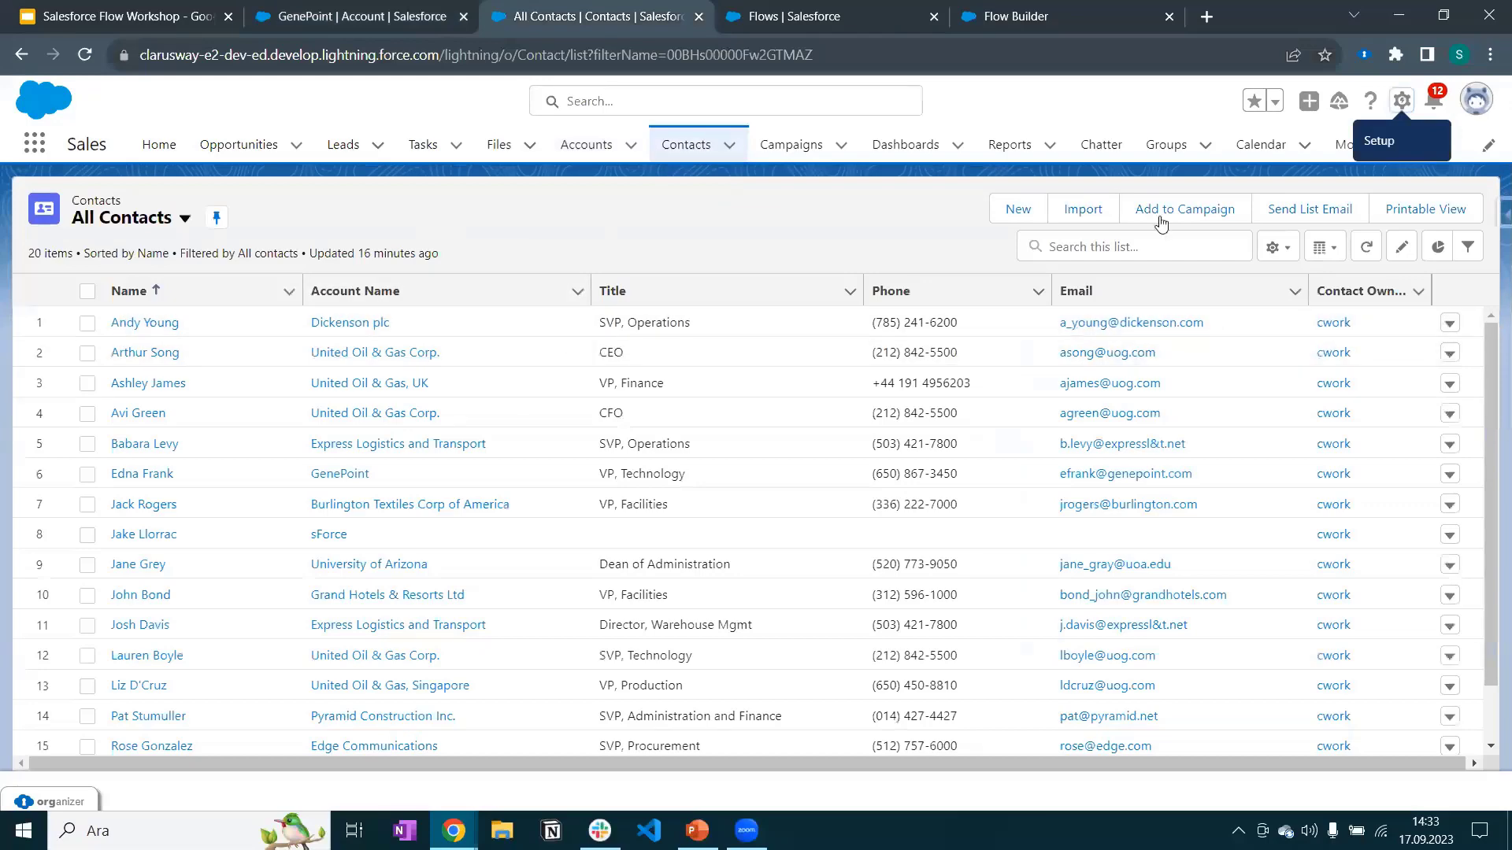
{"action": "left_click", "coordinate": [1018, 209]}
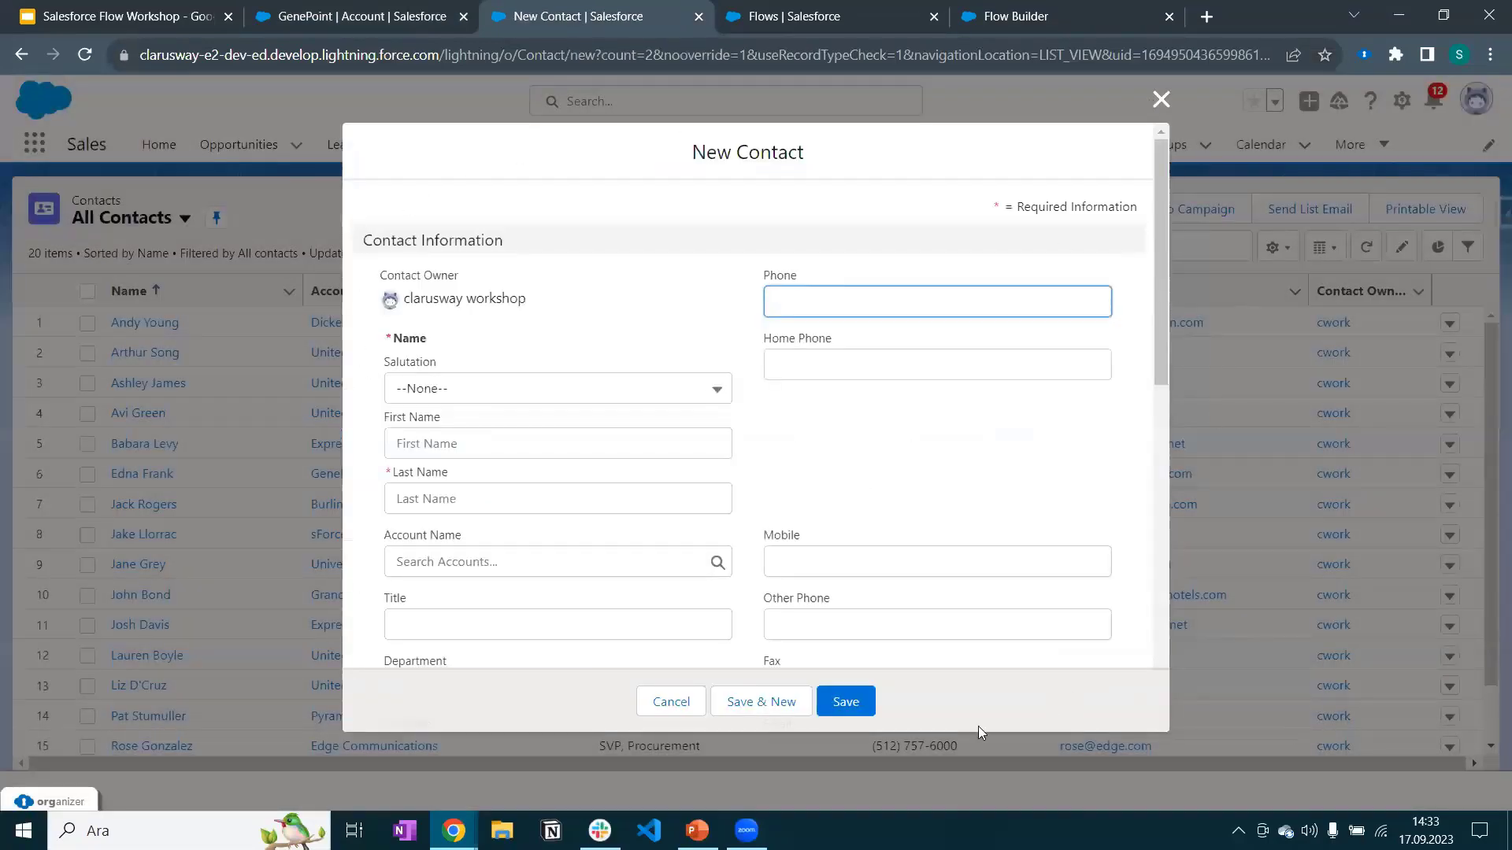
{"action": "left_click", "coordinate": [408, 29]}
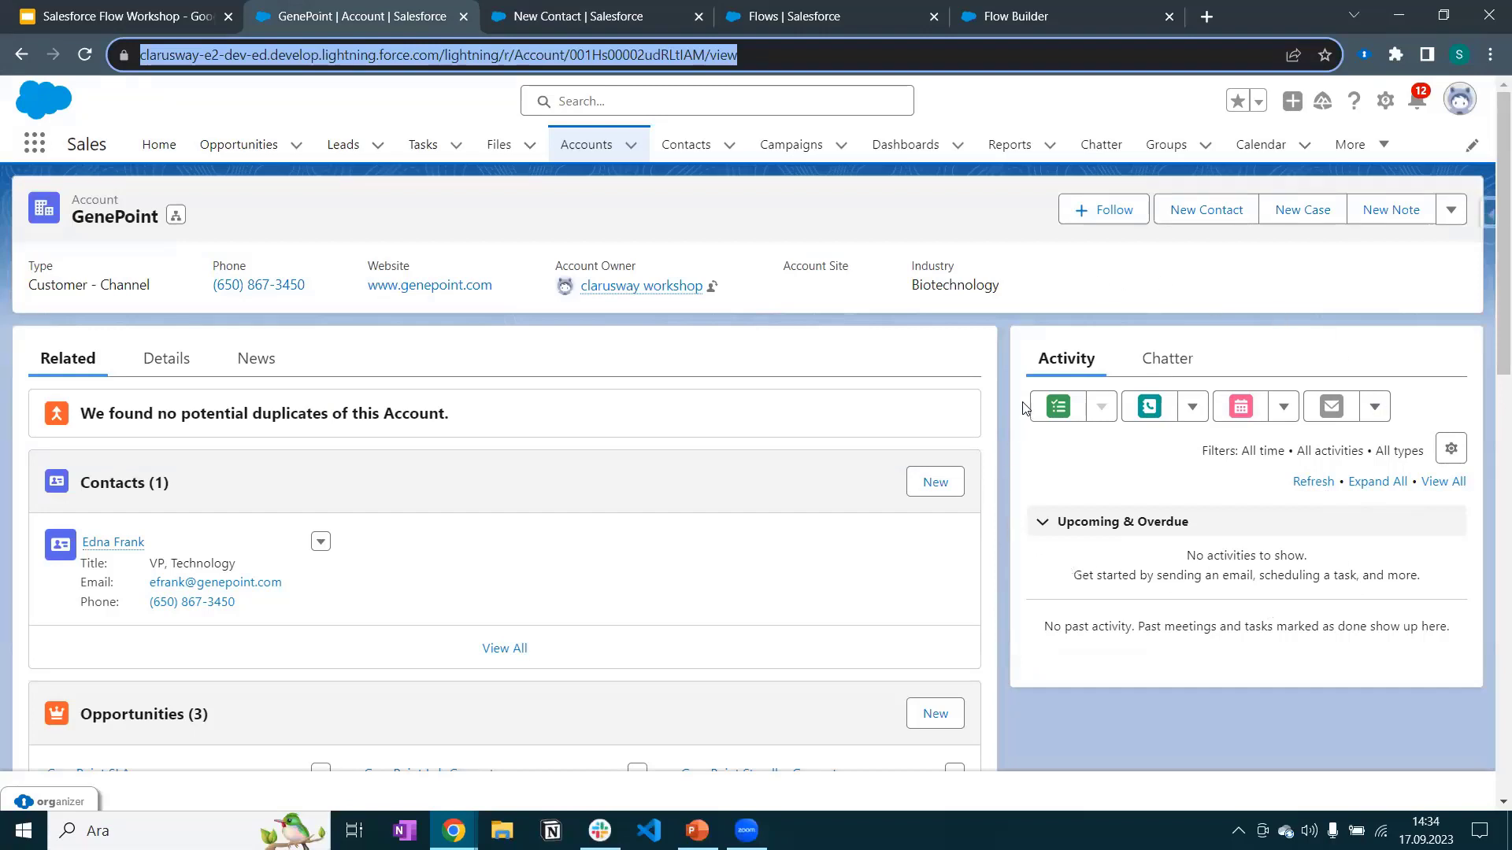
Add a Screen element below Start on the flow canvas and label it "Screen1".
{"action": "left_click", "coordinate": [1015, 16]}
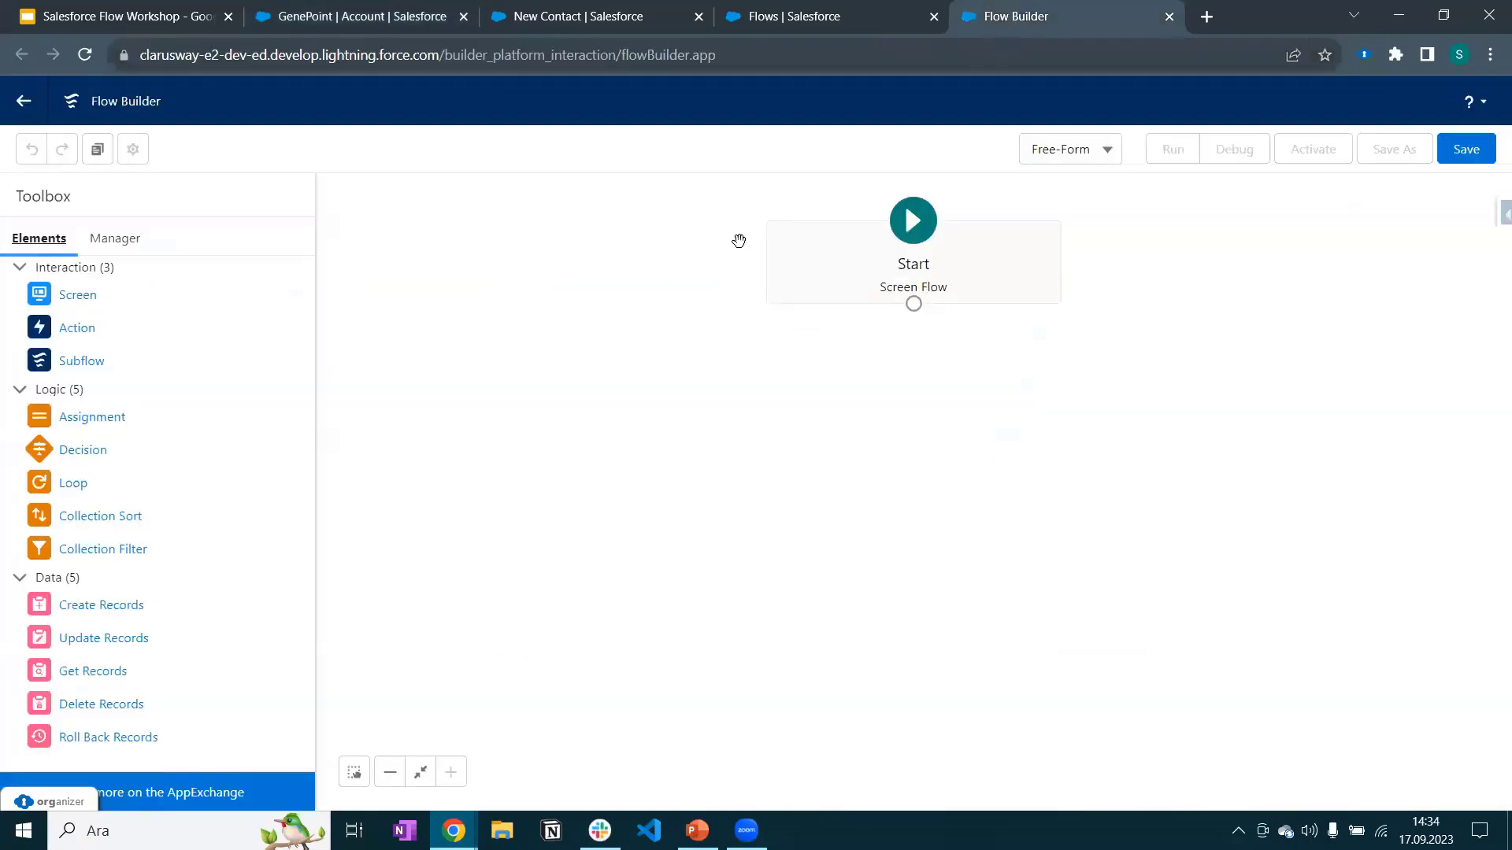
{"action": "left_click_drag", "start_coordinate": [68, 285], "coordinate": [941, 386]}
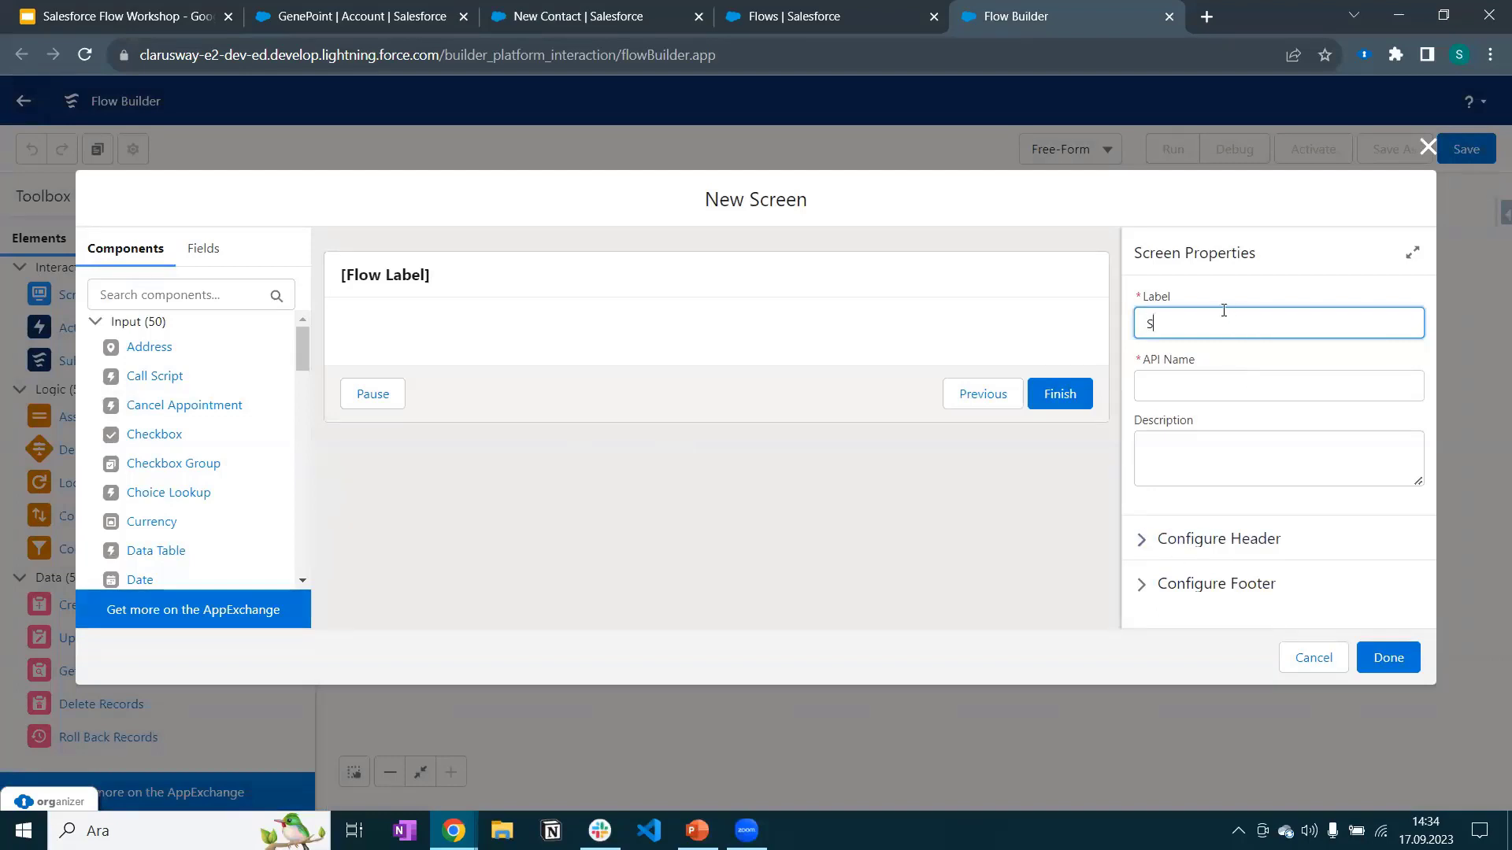
{"action": "type", "text": "1"}
{"action": "left_click", "coordinate": [1241, 289]}
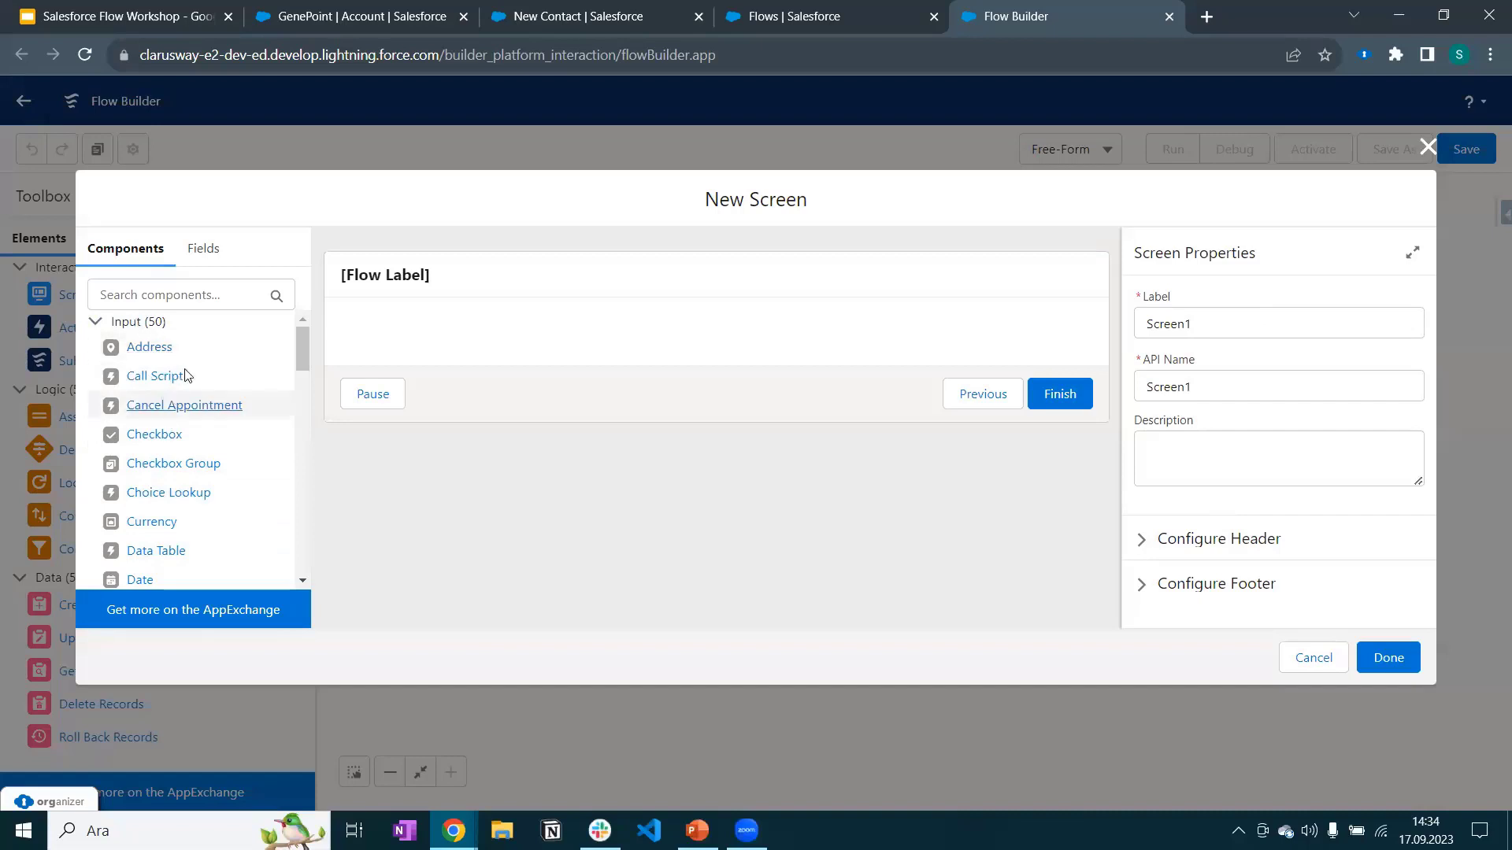
Look through the available screen input components and filter them by "text".
{"action": "scroll", "coordinate": [158, 441], "scroll_direction": "down", "scroll_amount": 3}
{"action": "scroll", "coordinate": [175, 513], "scroll_direction": "down", "scroll_amount": 1}
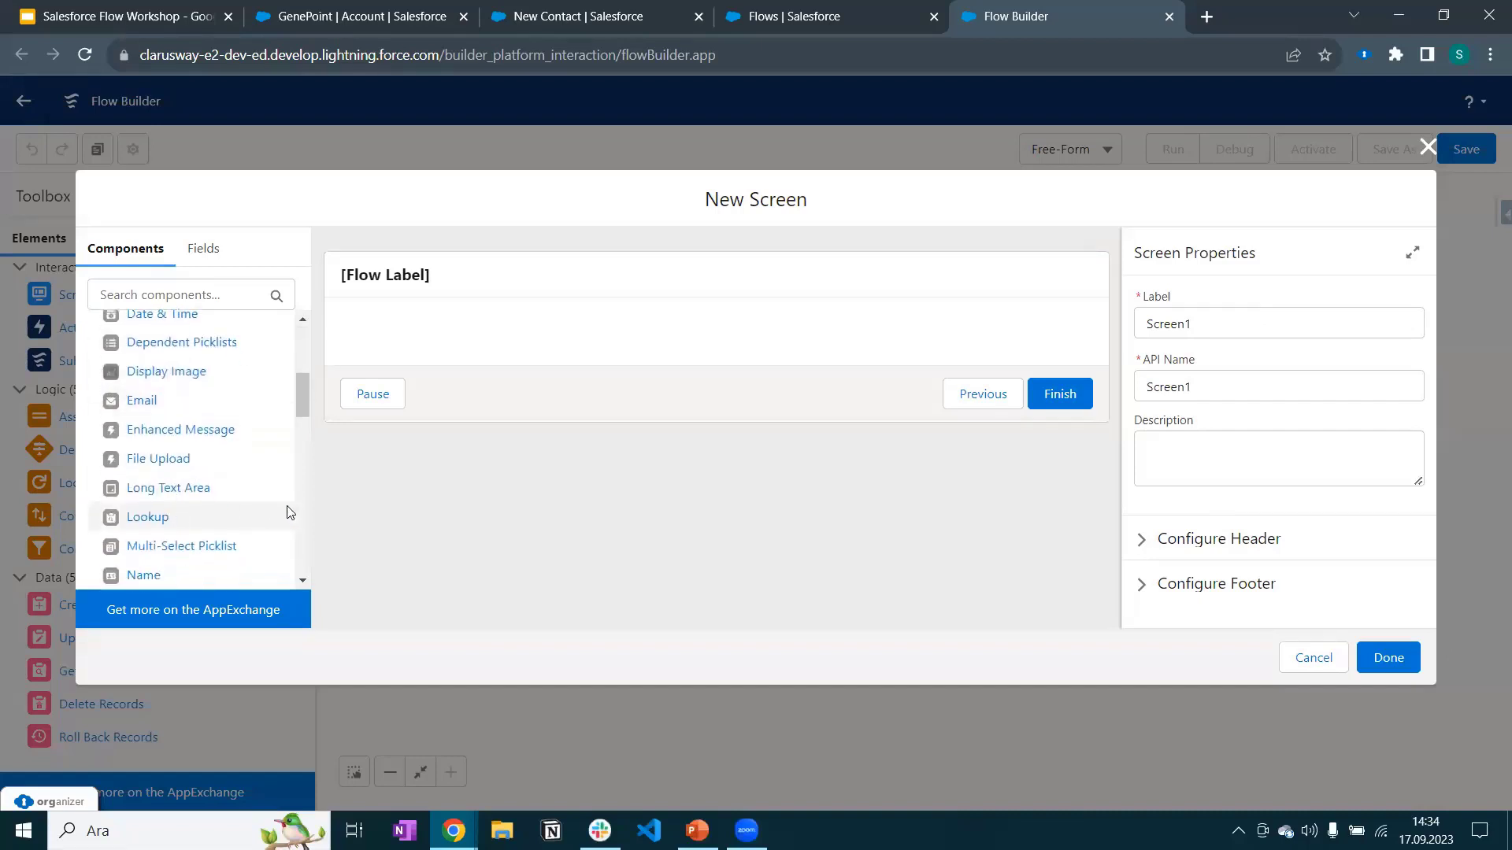
{"action": "scroll", "coordinate": [186, 471], "scroll_direction": "up", "scroll_amount": 1}
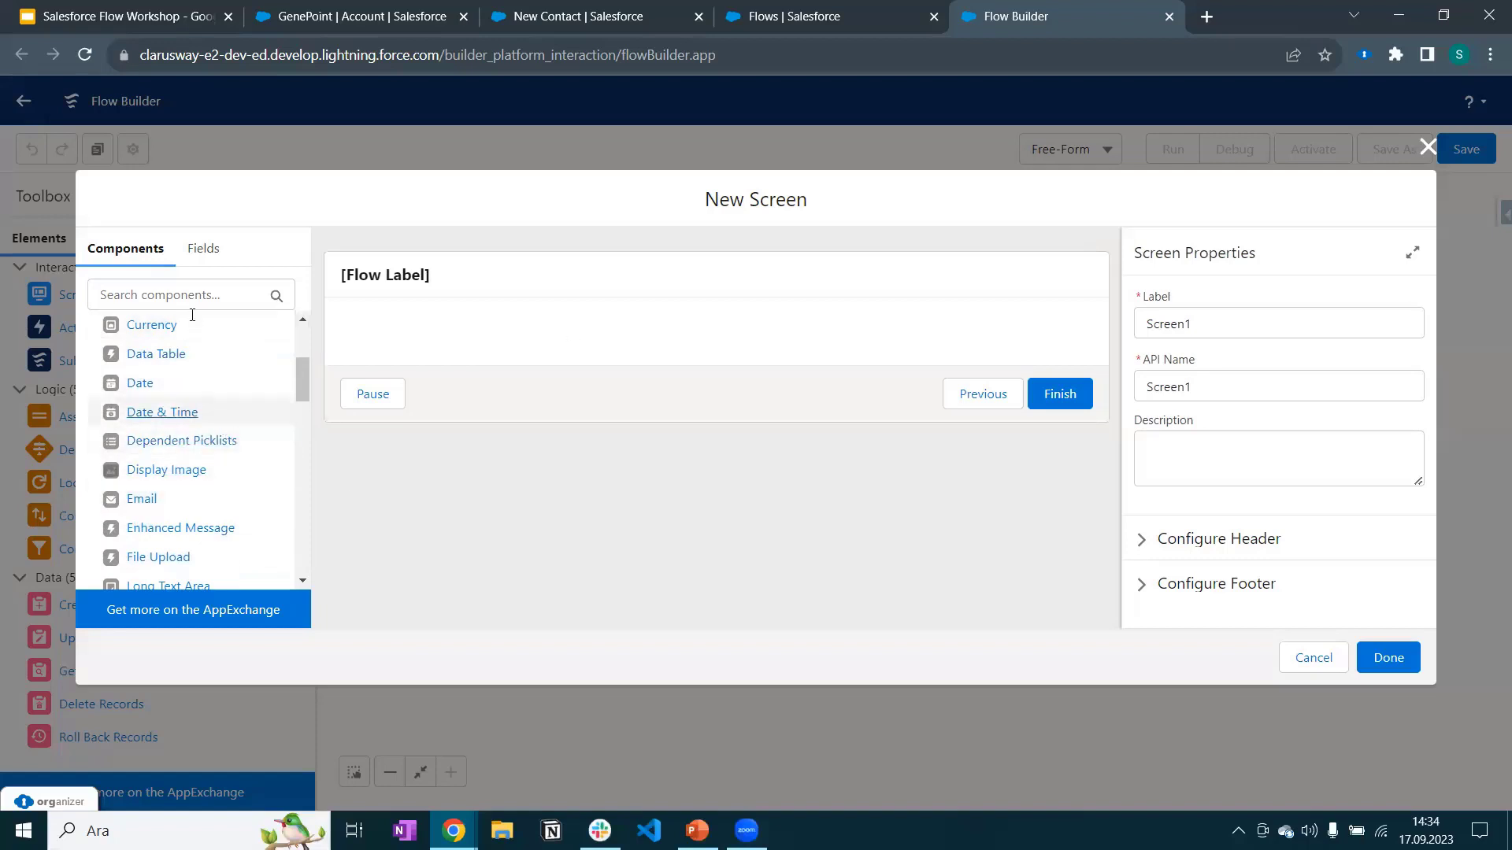
{"action": "scroll", "coordinate": [193, 386], "scroll_direction": "down", "scroll_amount": 3}
{"action": "scroll", "coordinate": [195, 392], "scroll_direction": "down", "scroll_amount": 5}
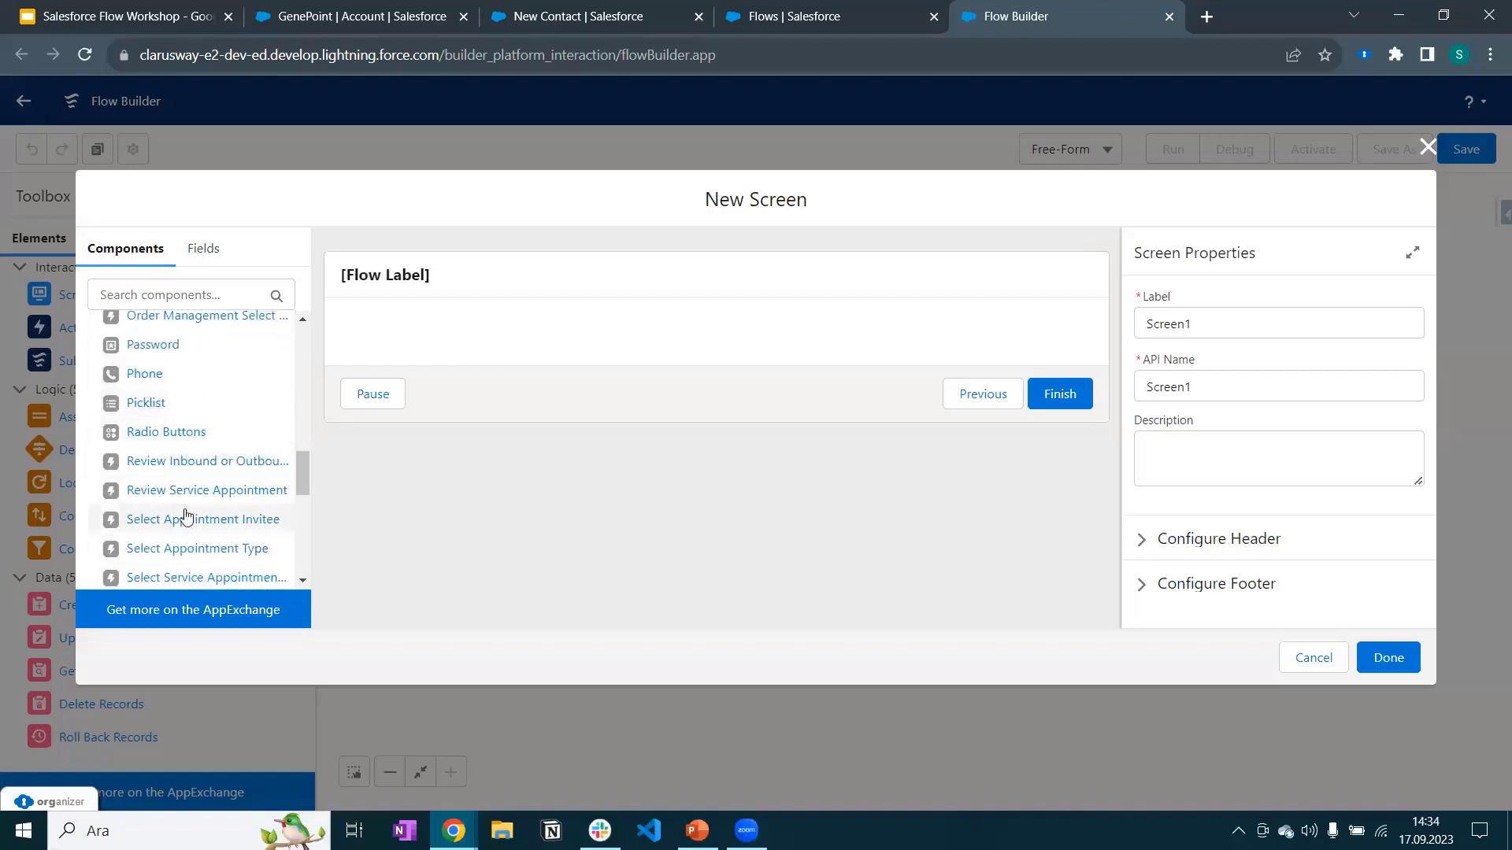
{"action": "scroll", "coordinate": [138, 472], "scroll_direction": "down", "scroll_amount": 5}
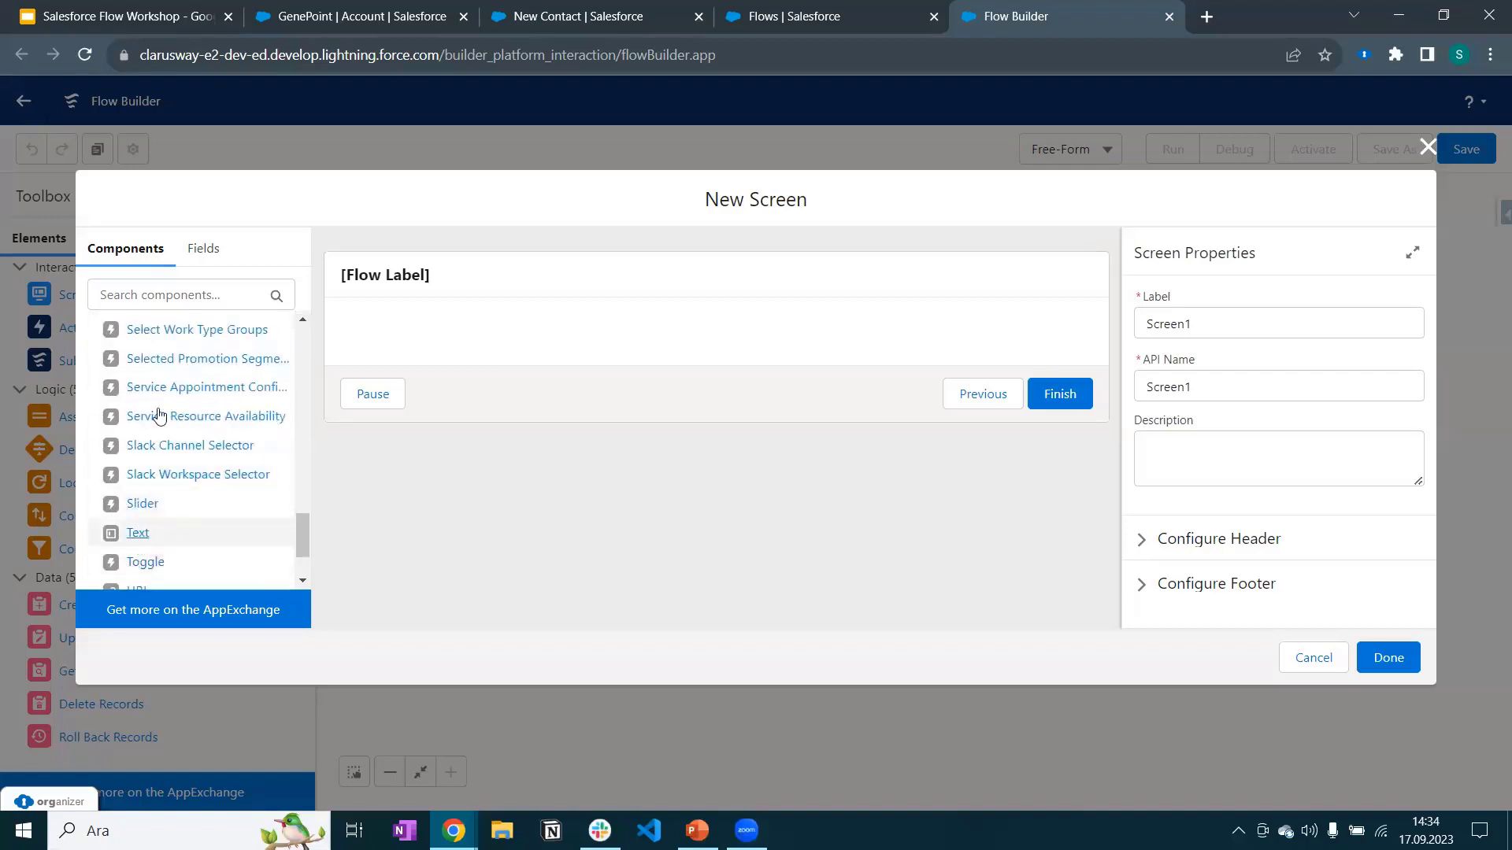
{"action": "left_click", "coordinate": [167, 293]}
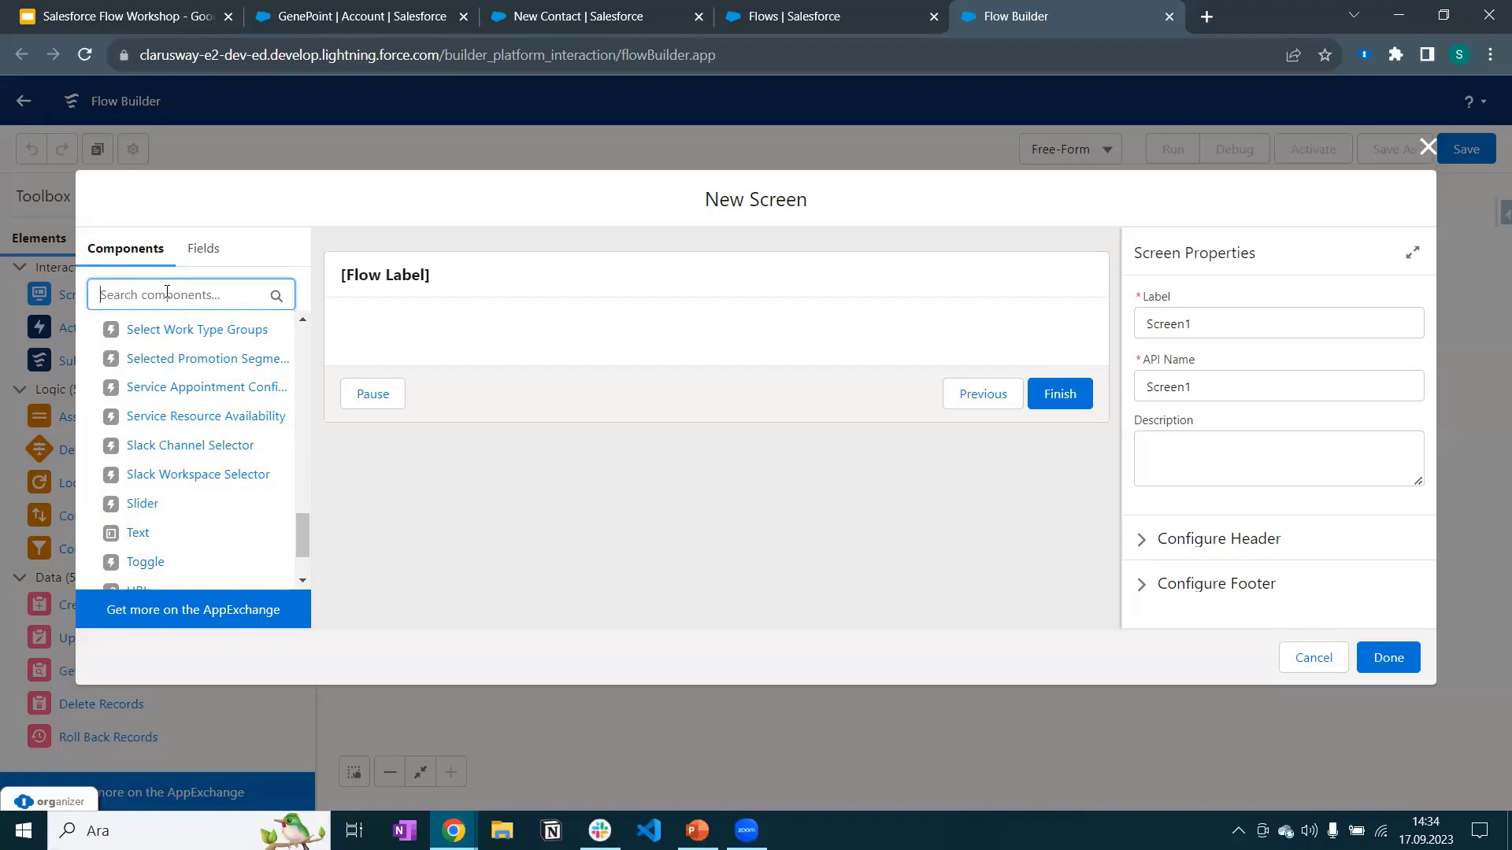
{"action": "type", "text": "text"}
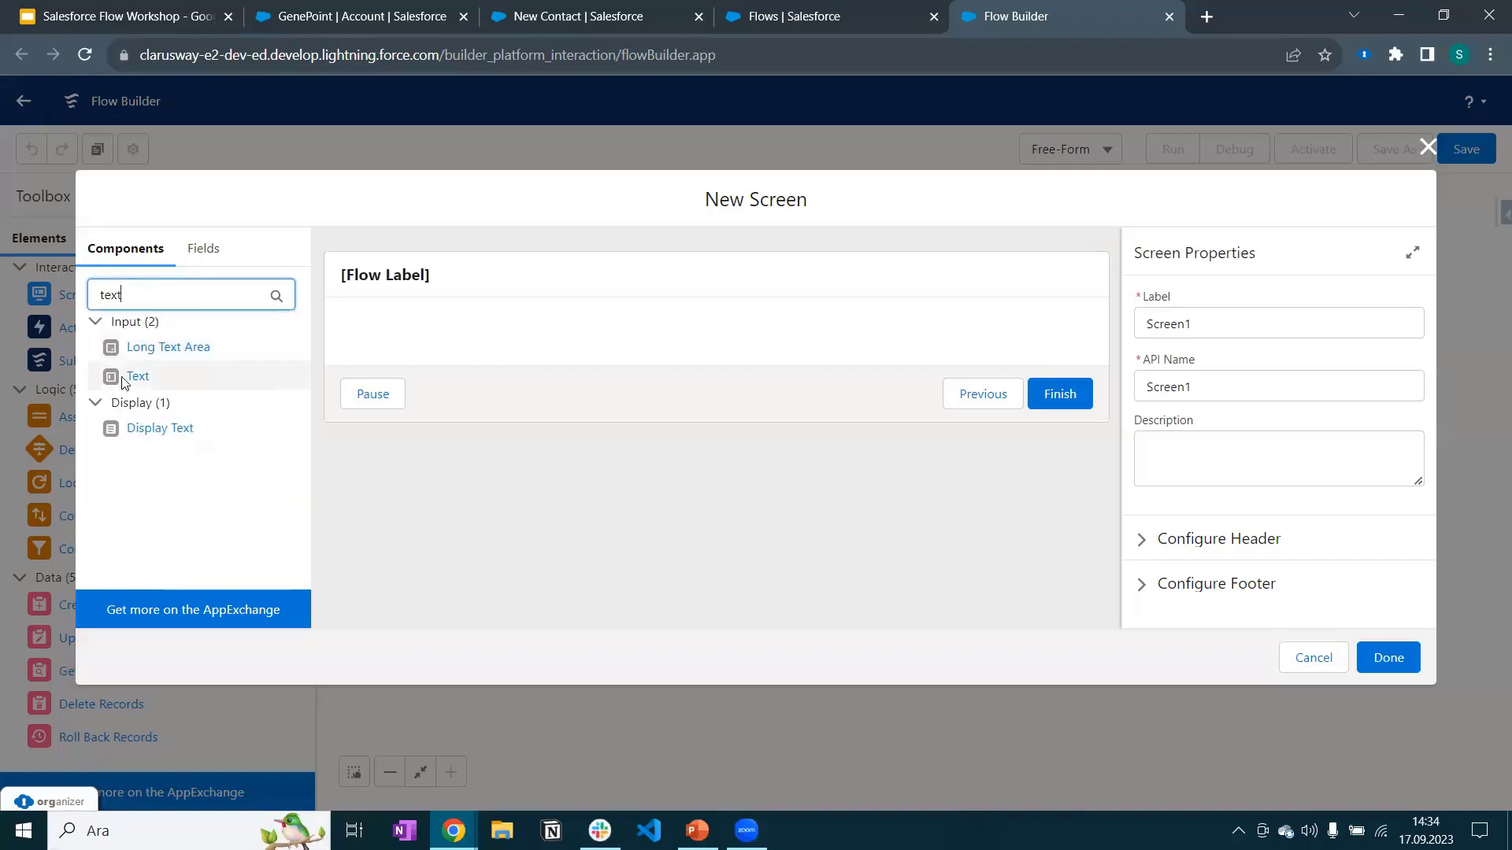
{"action": "left_click_drag", "start_coordinate": [138, 376], "coordinate": [507, 340]}
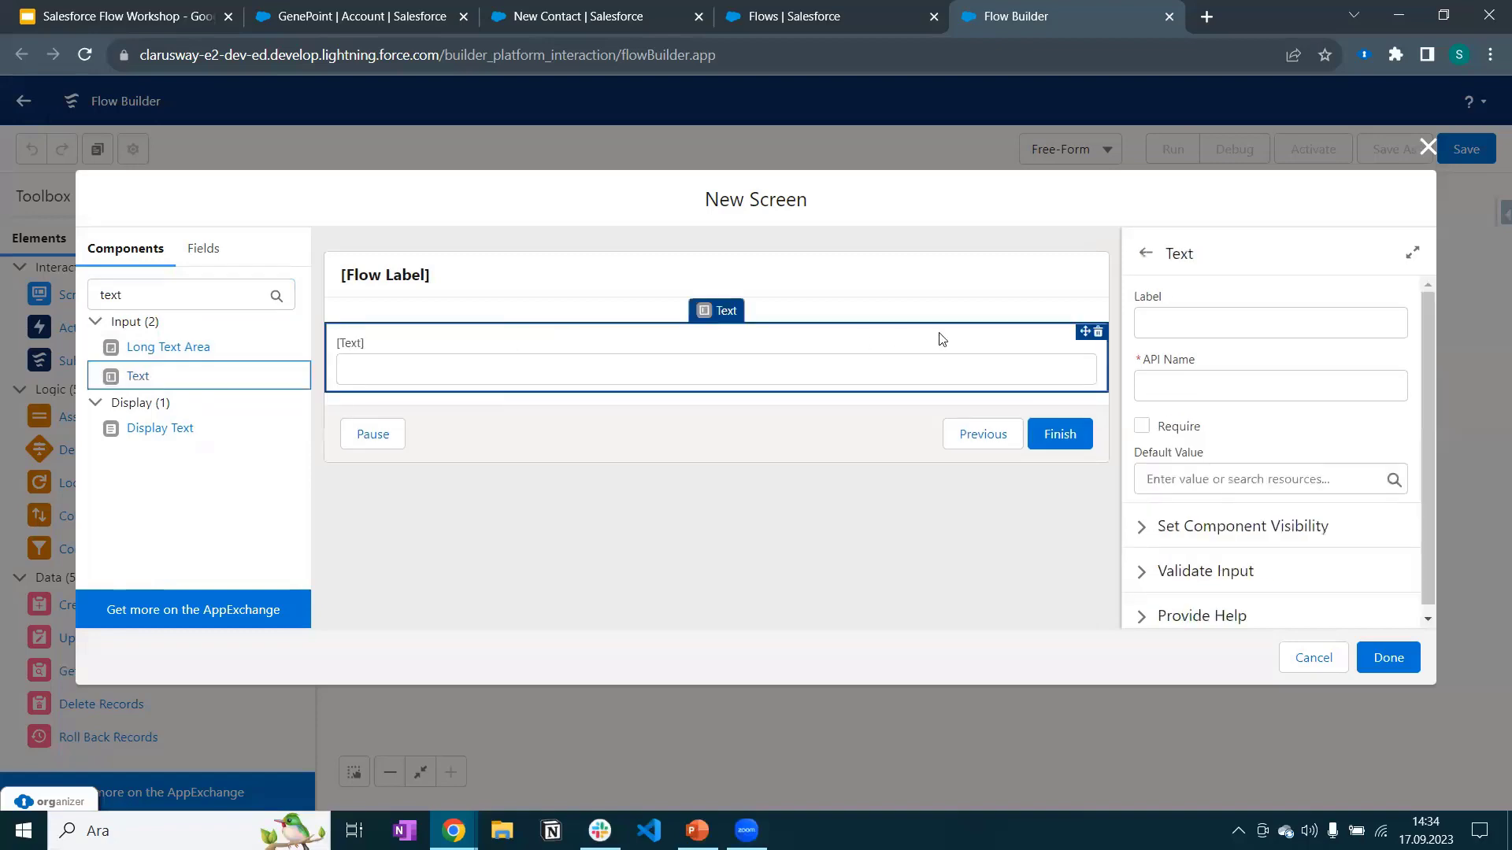
{"action": "left_click", "coordinate": [1098, 333]}
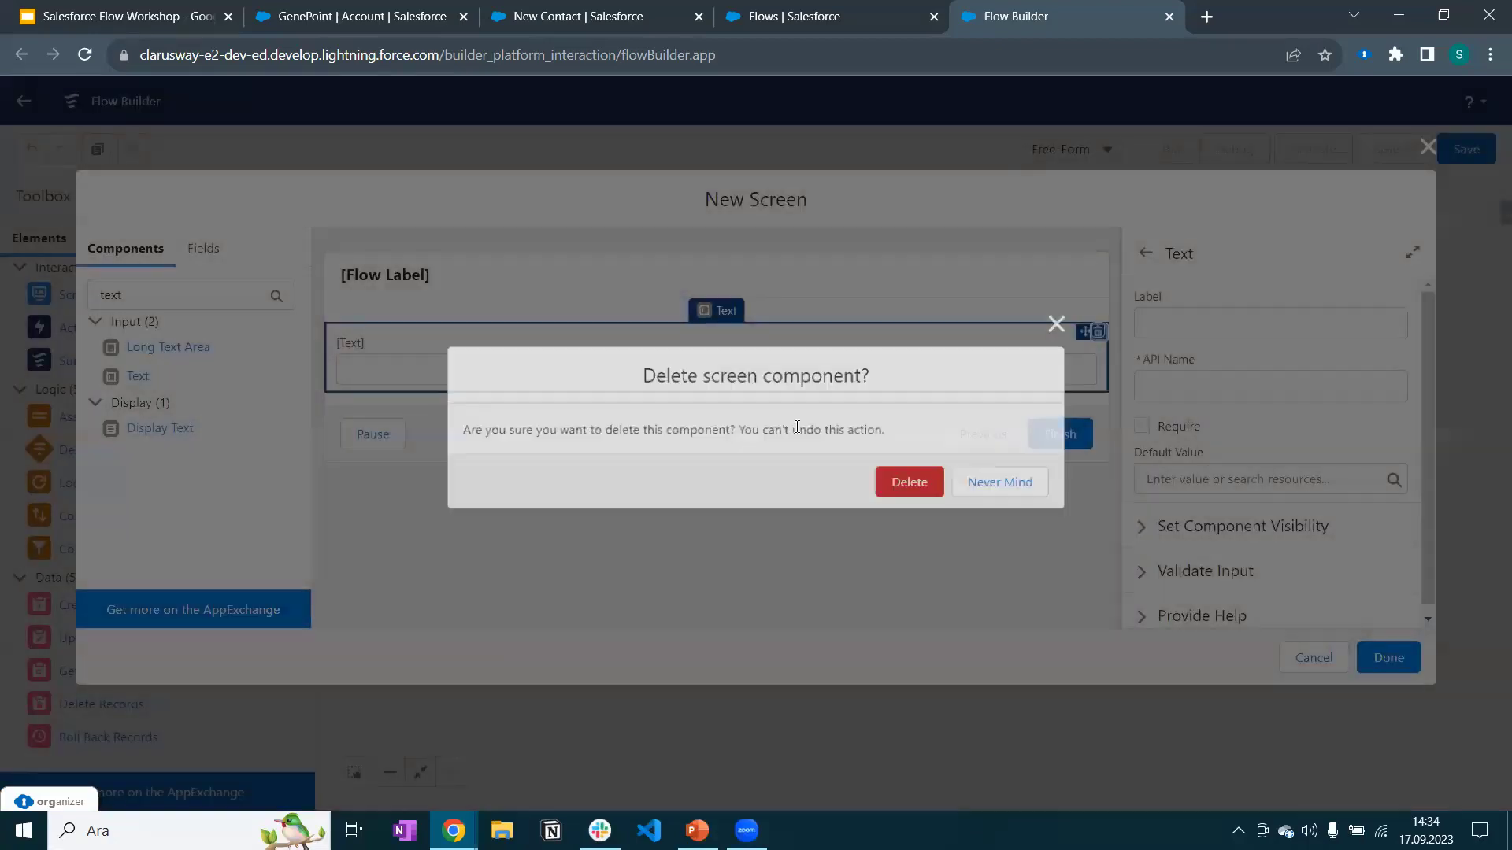
{"action": "left_click", "coordinate": [907, 482]}
Add a Text component labelled "First Name" to Screen1, compare it with the new contact form, and finish the screen.
{"action": "left_click", "coordinate": [141, 378]}
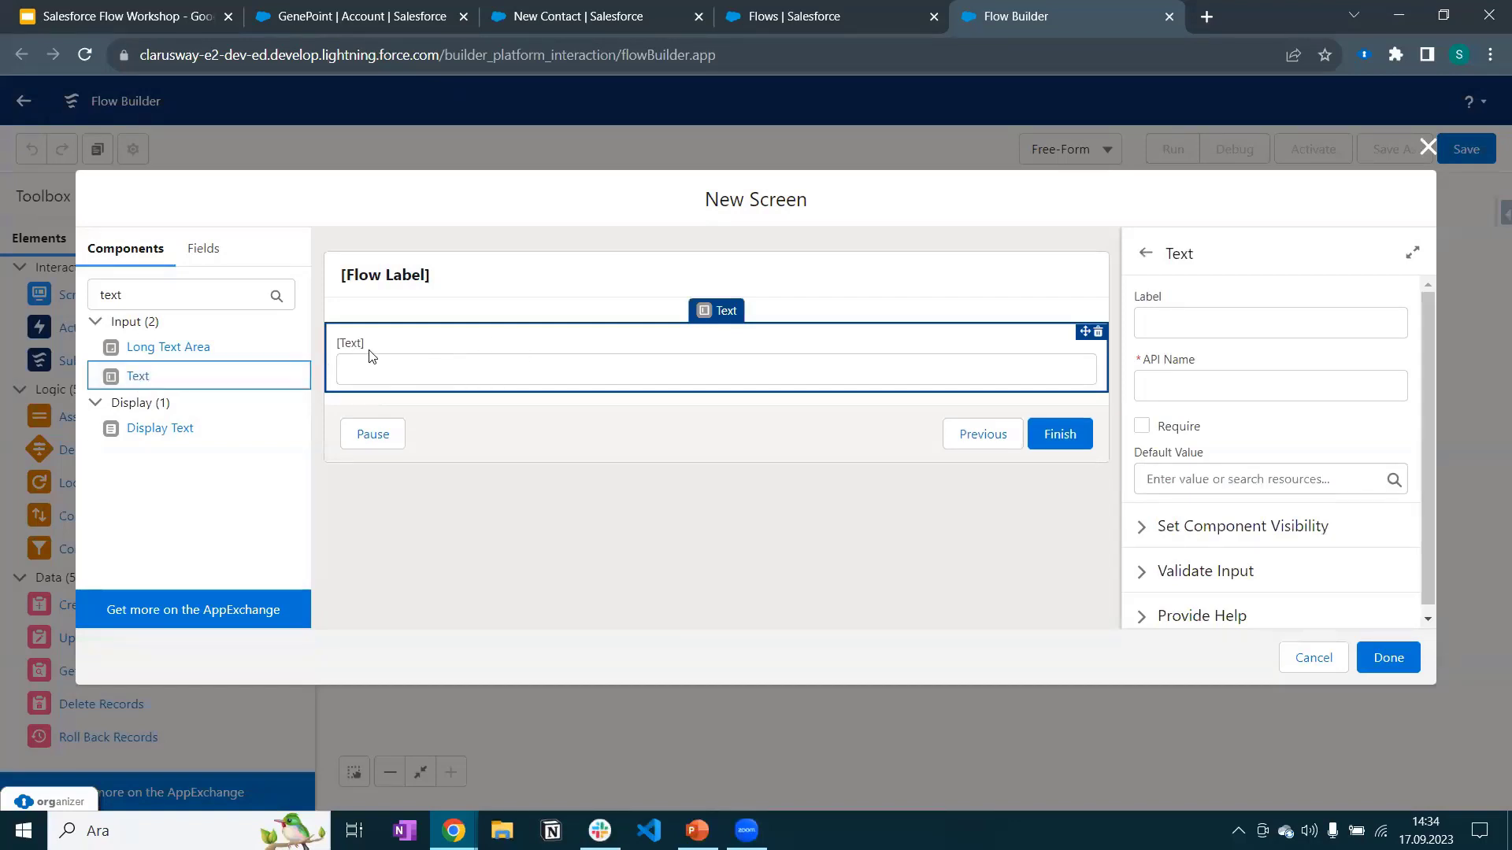
{"action": "left_click", "coordinate": [1208, 320]}
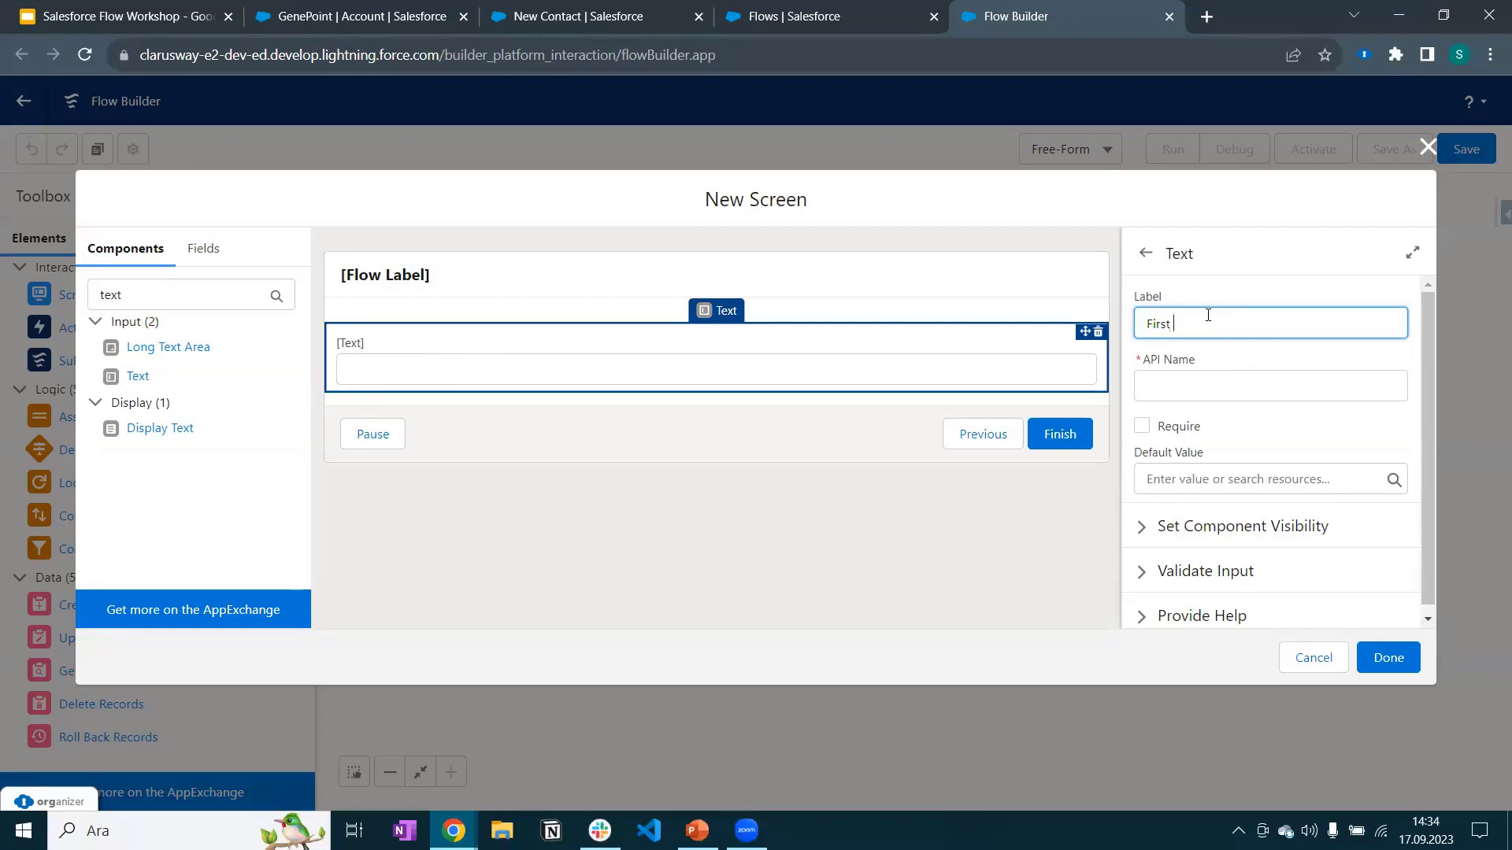
{"action": "type", "text": "First Name"}
{"action": "left_click", "coordinate": [1220, 371]}
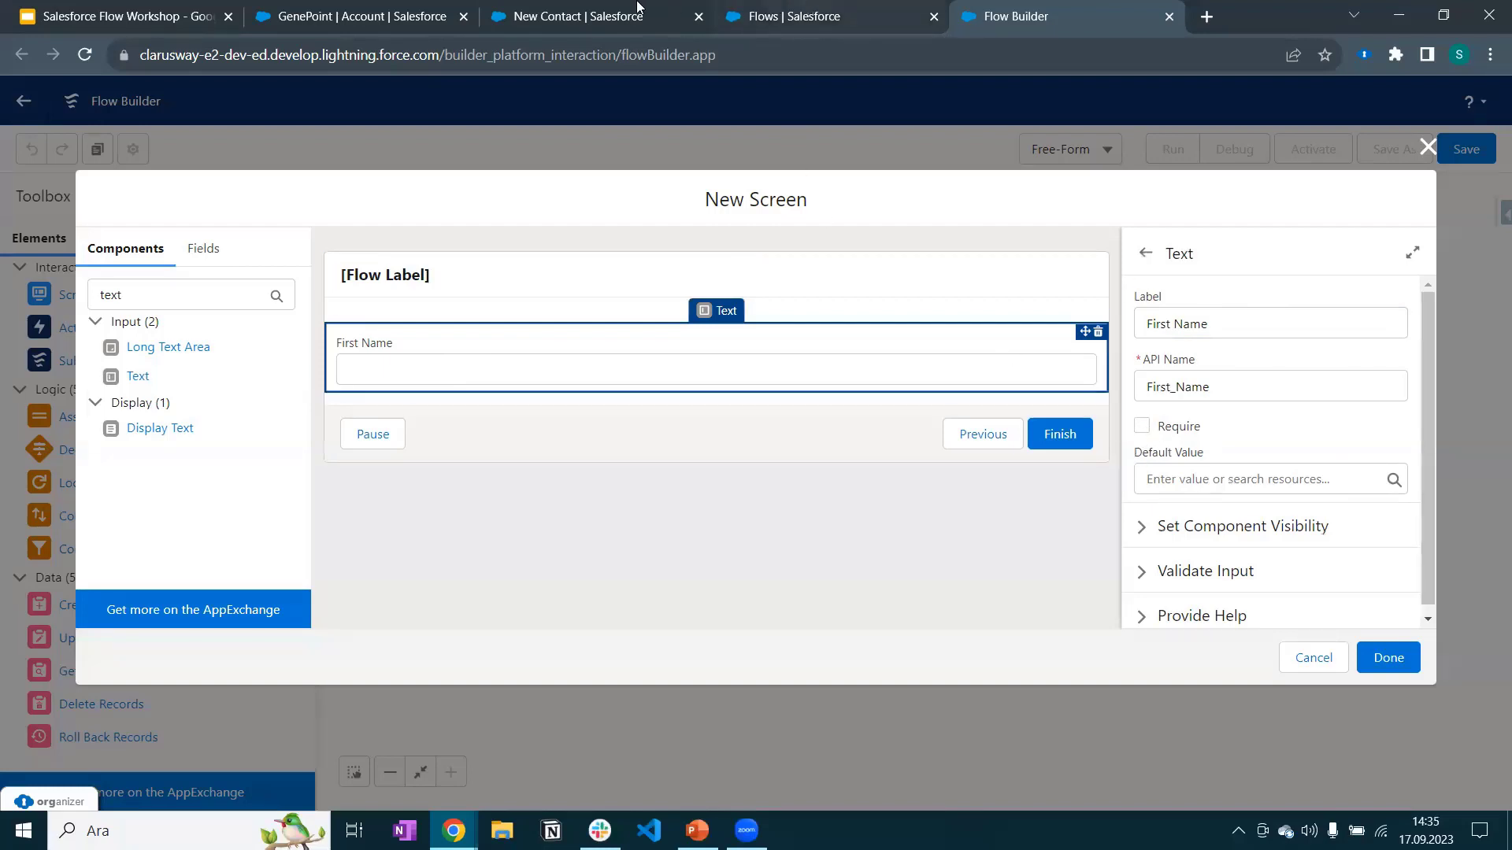
{"action": "left_click", "coordinate": [579, 16]}
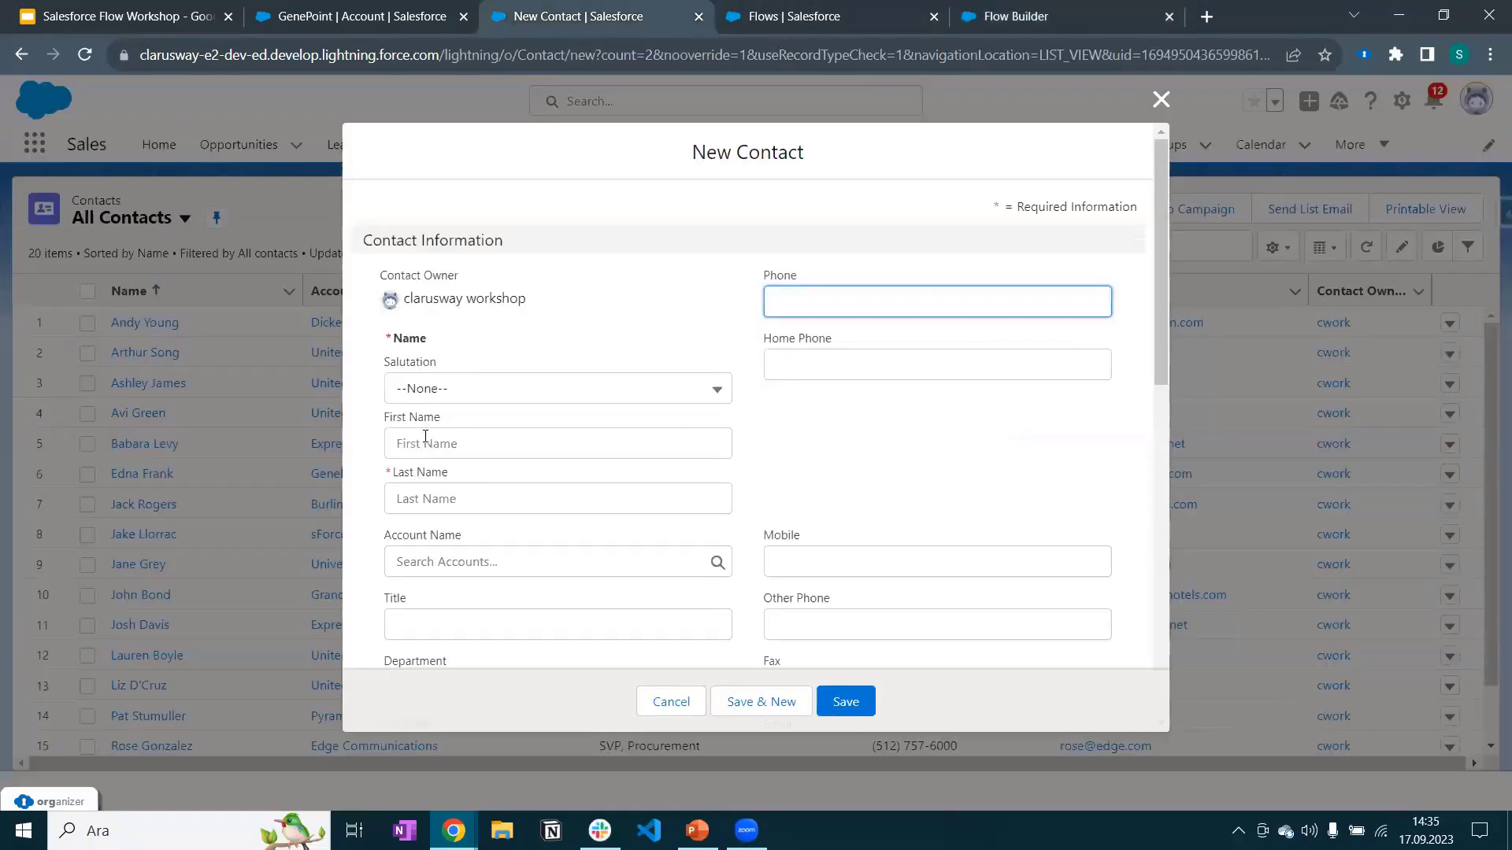
{"action": "left_click", "coordinate": [1027, 15]}
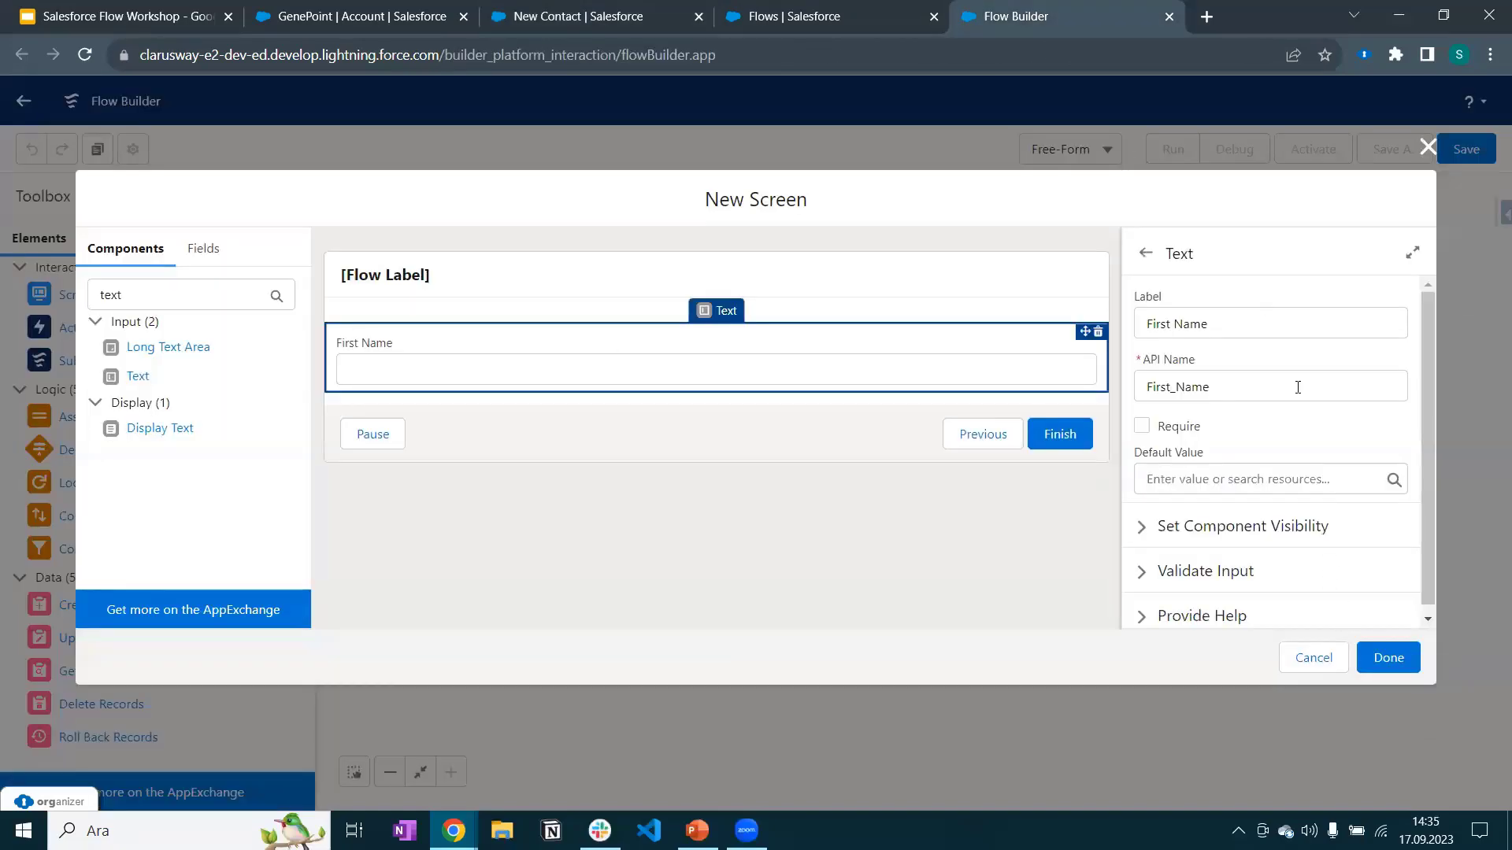
{"action": "left_click", "coordinate": [1390, 650]}
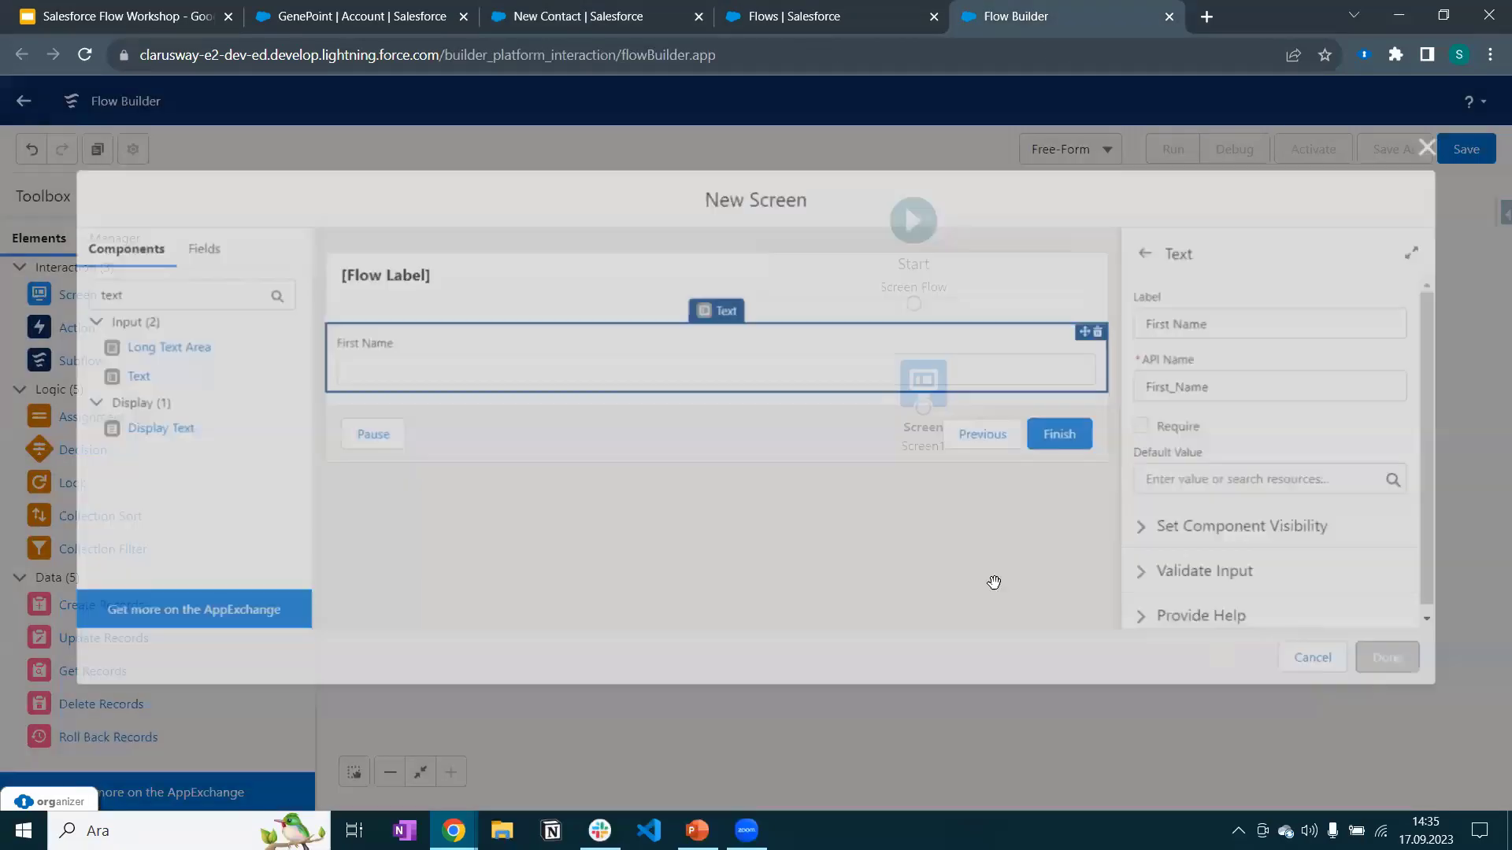
Reopen Screen1 for editing and add a second Text component labelled "Last Name" below First Name.
{"action": "double_click", "coordinate": [945, 392]}
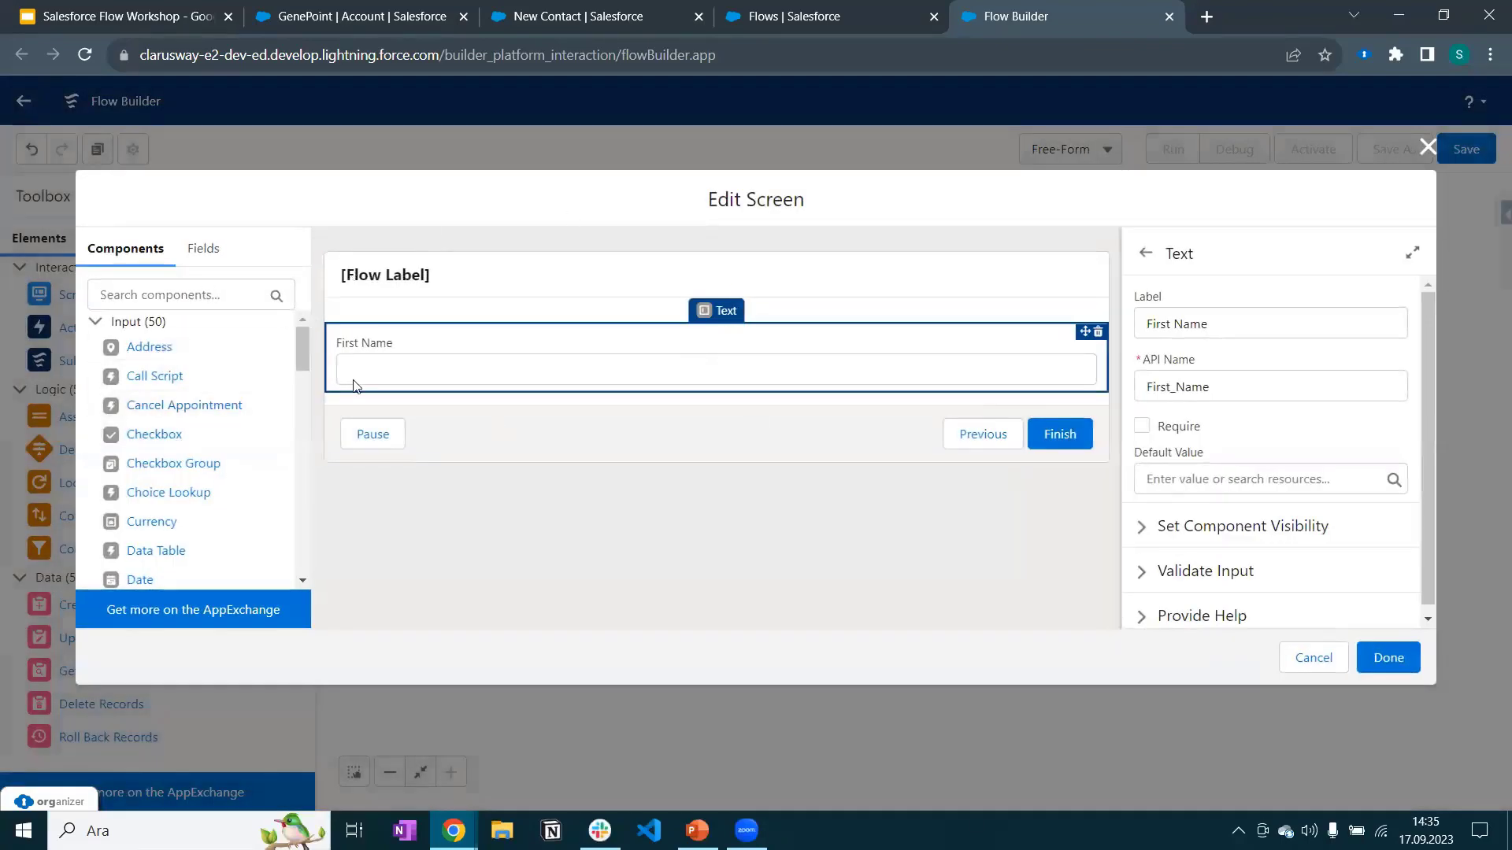
{"action": "scroll", "coordinate": [206, 441], "scroll_direction": "down", "scroll_amount": 5}
{"action": "scroll", "coordinate": [206, 441], "scroll_direction": "down", "scroll_amount": 10}
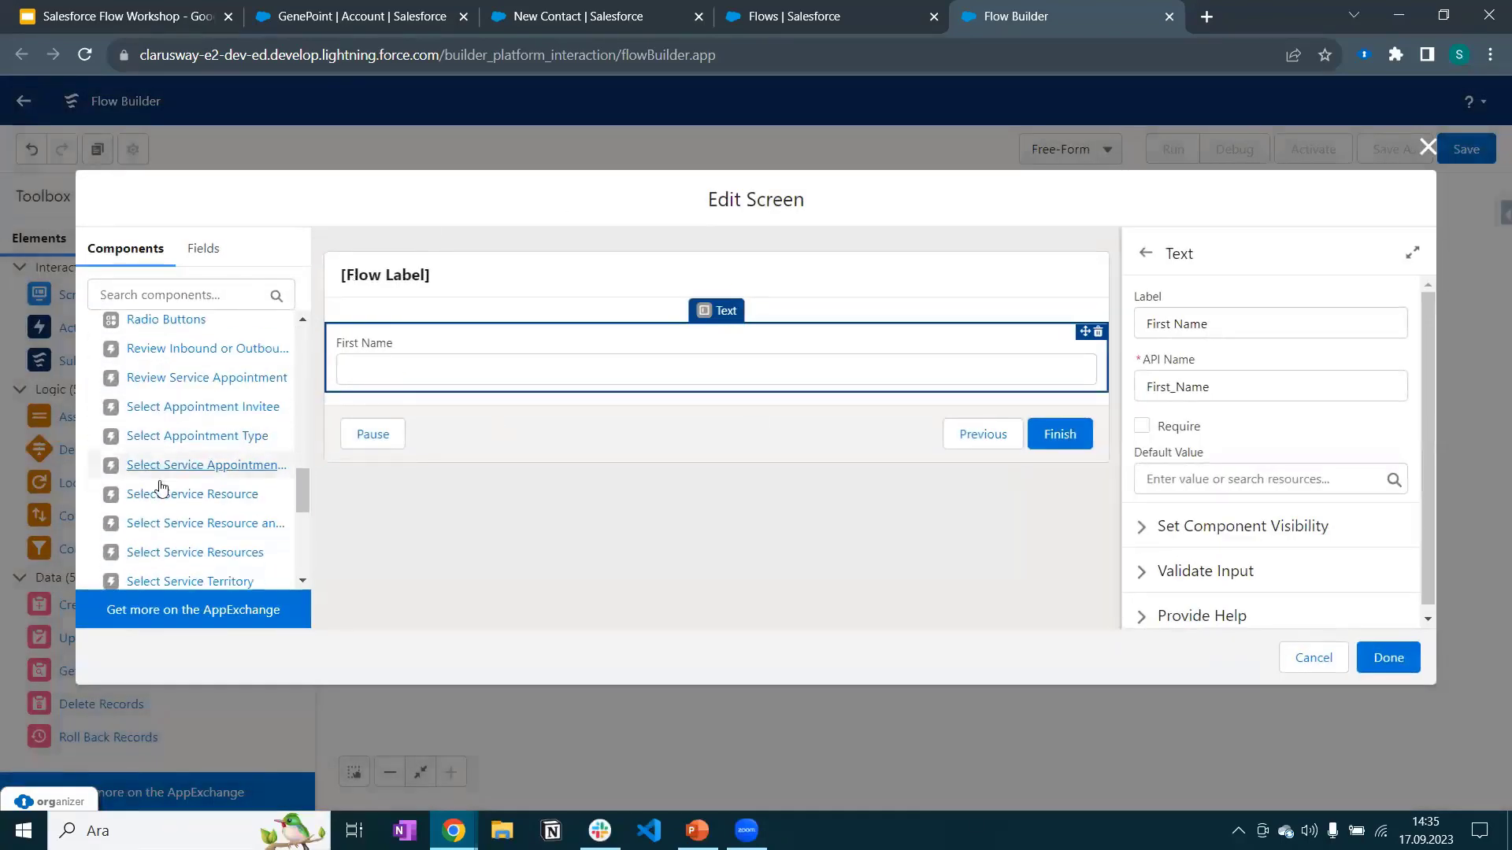
{"action": "left_click", "coordinate": [146, 437]}
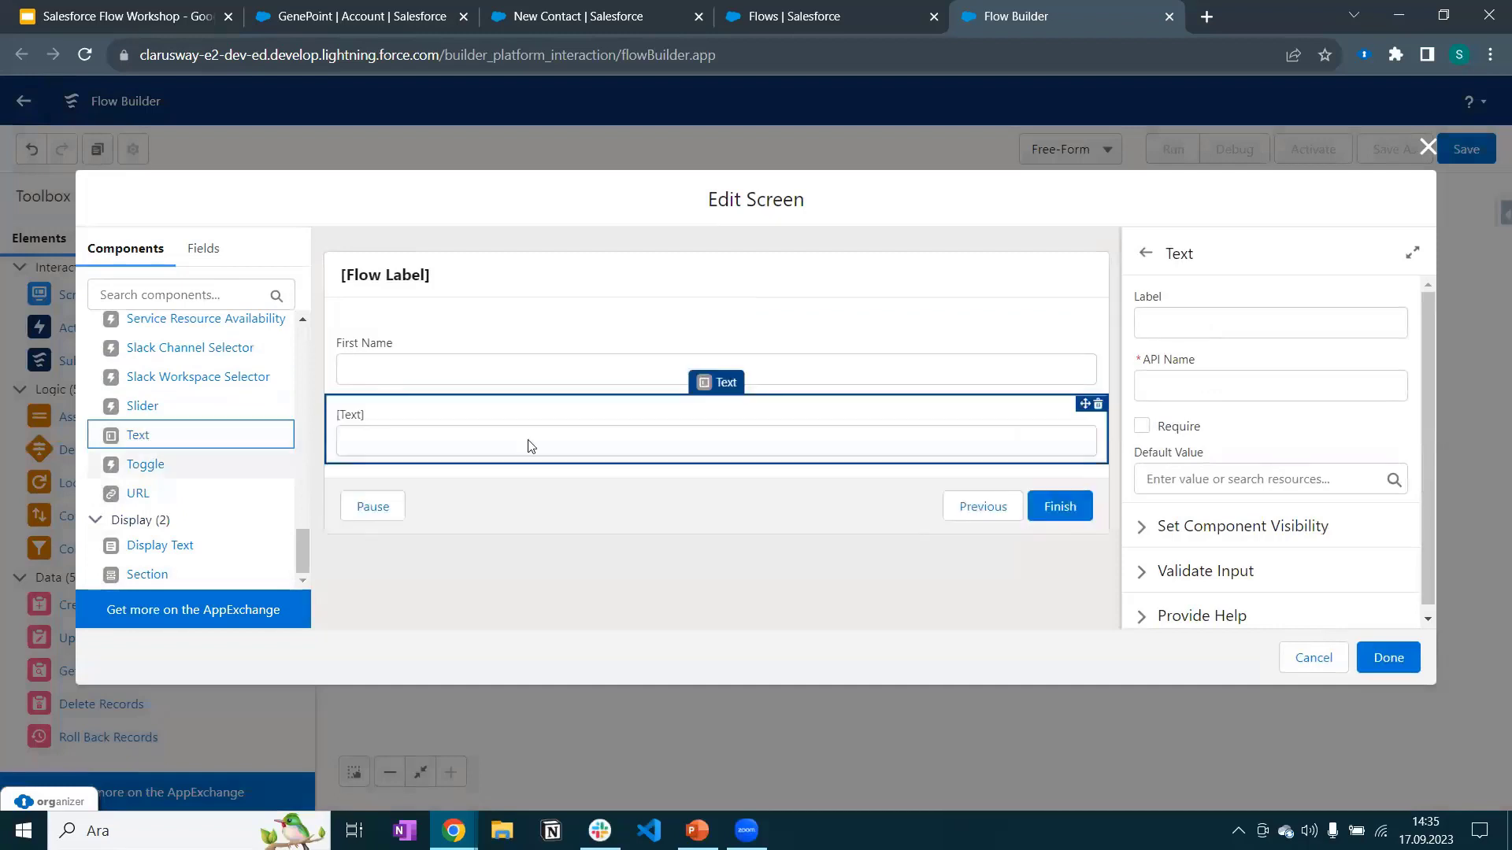
{"action": "left_click", "coordinate": [1212, 323]}
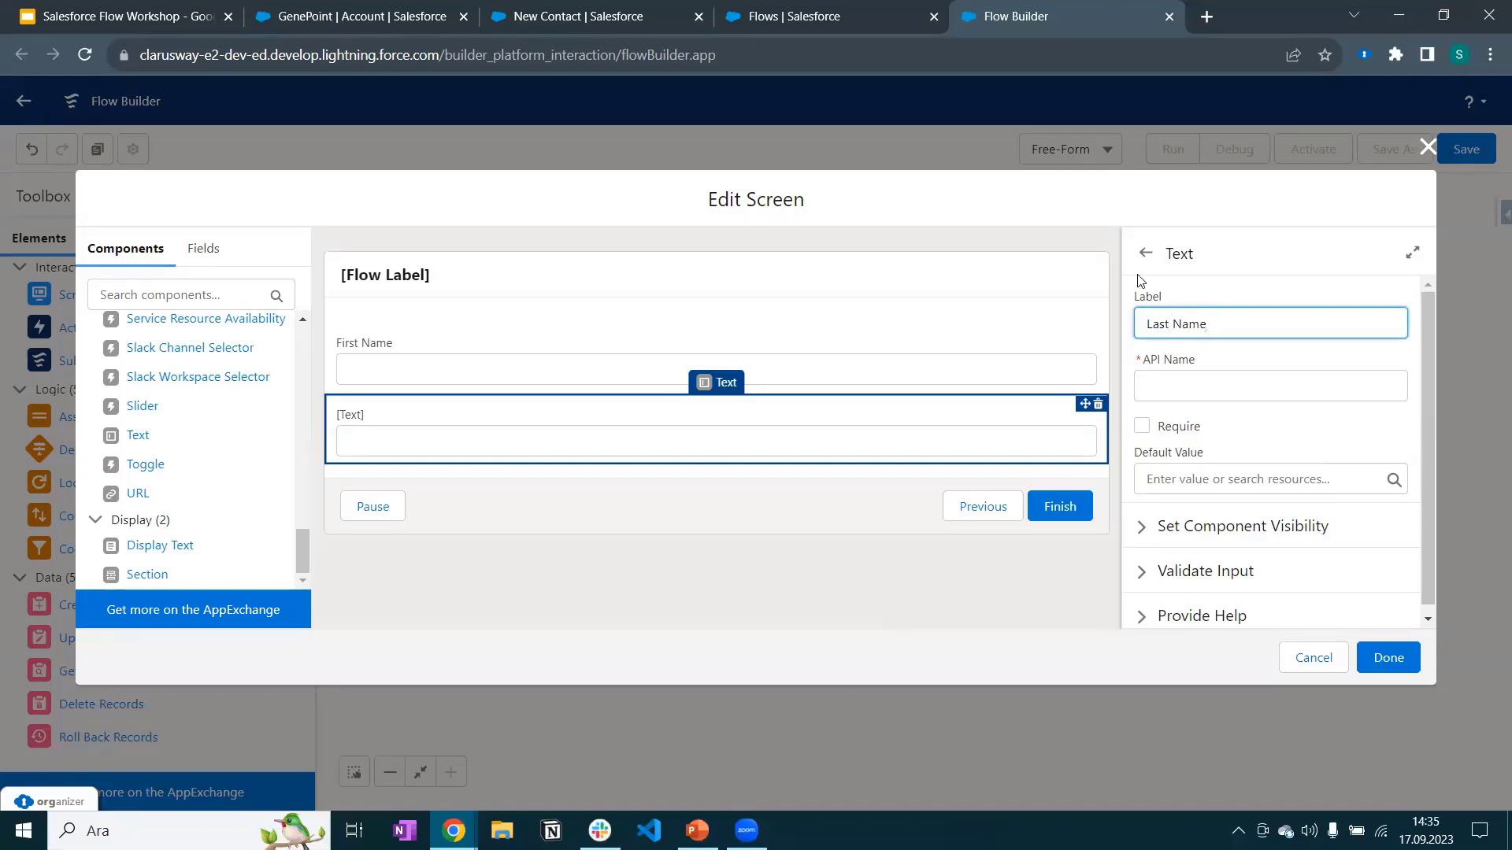
{"action": "type", "text": "Last Name"}
{"action": "left_click", "coordinate": [1253, 289]}
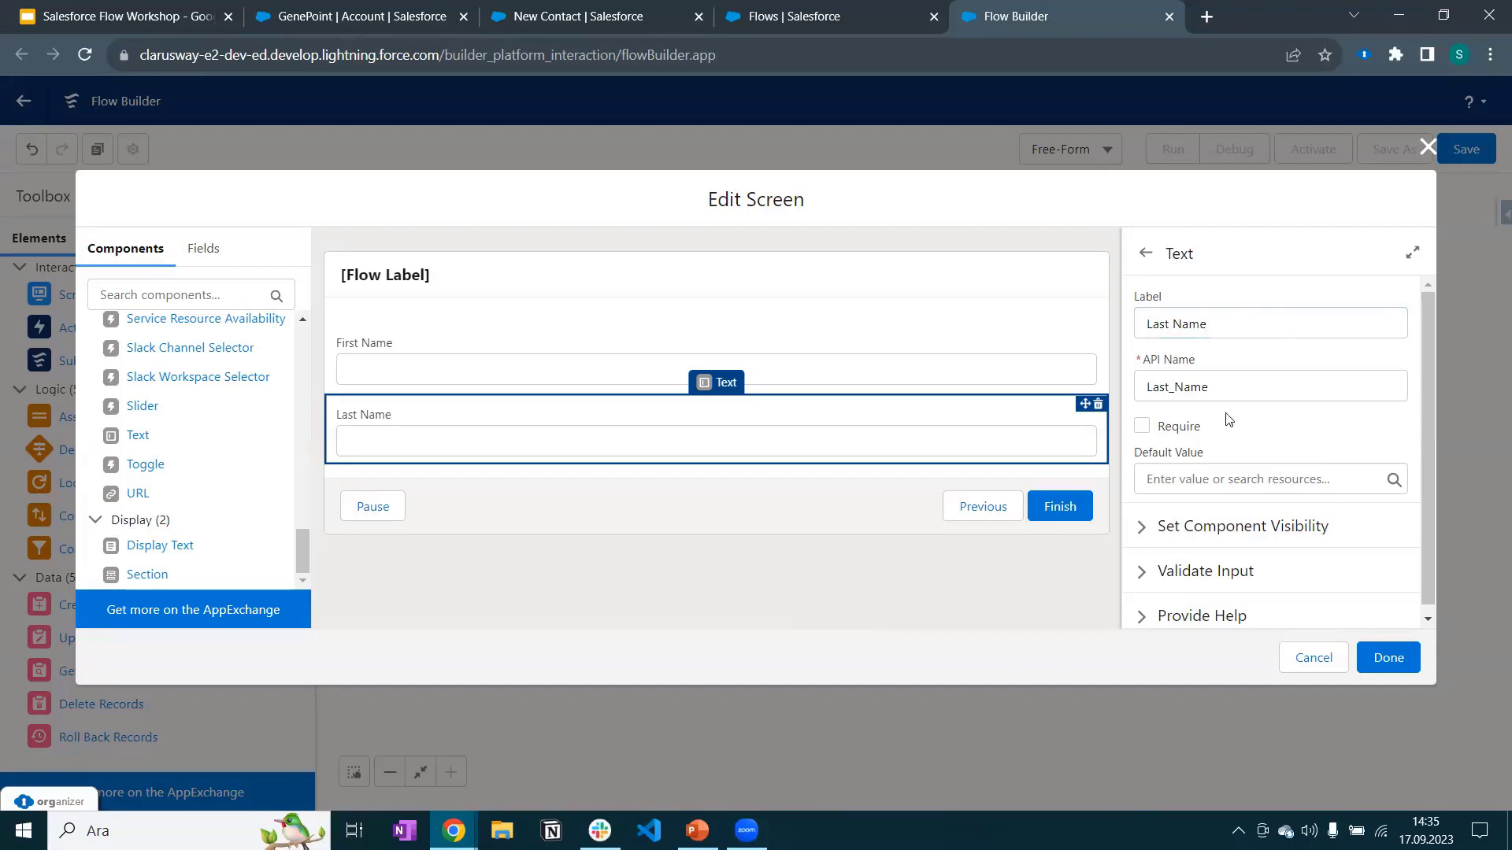
Make the Last Name input required, compare it with the new contact form, and finish editing the screen.
{"action": "left_click", "coordinate": [1142, 426]}
{"action": "left_click", "coordinate": [551, 17]}
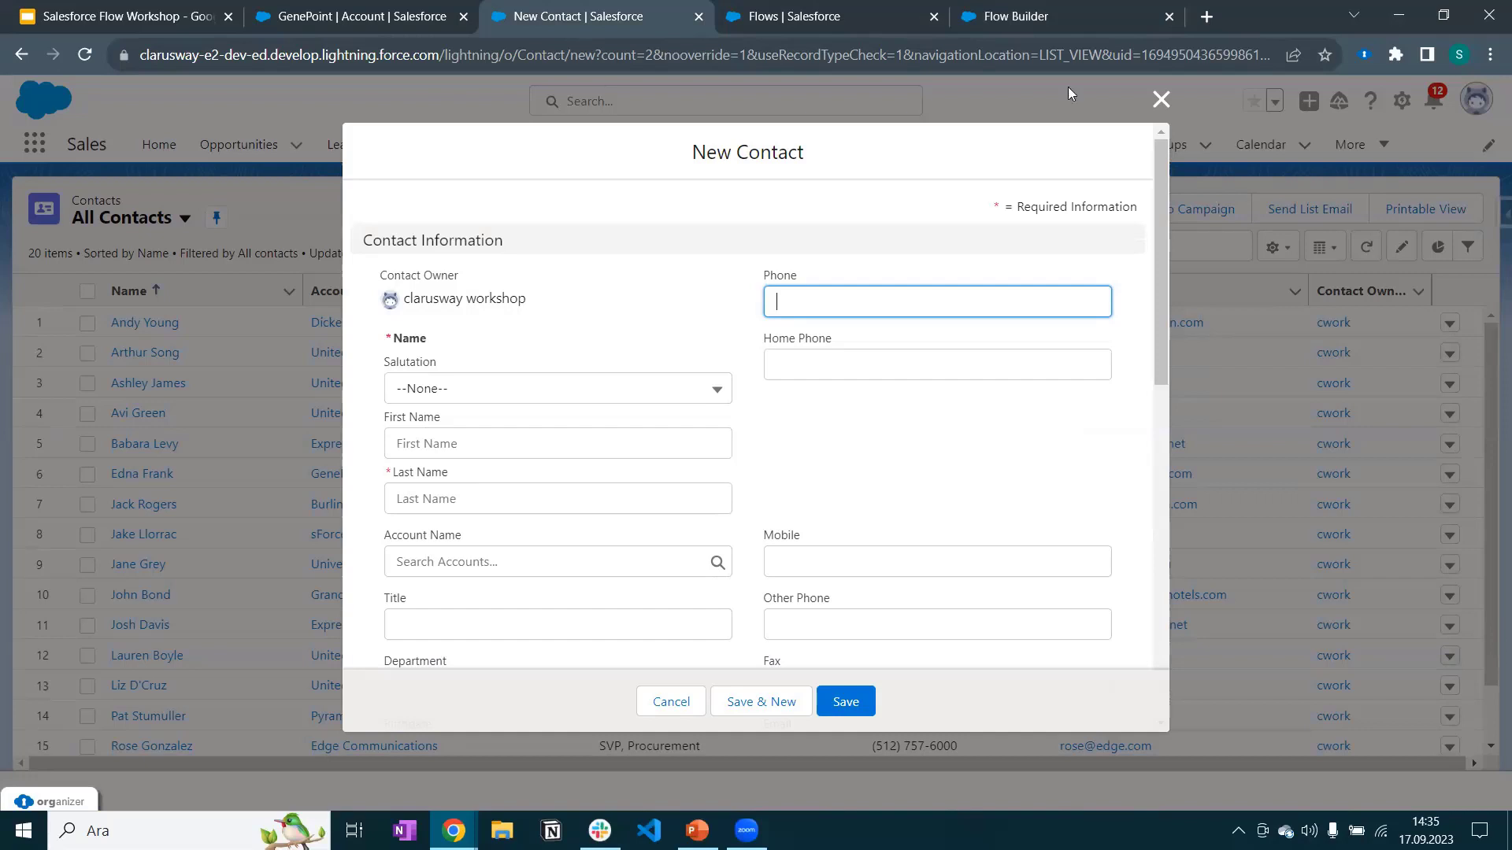
{"action": "left_click", "coordinate": [1063, 15]}
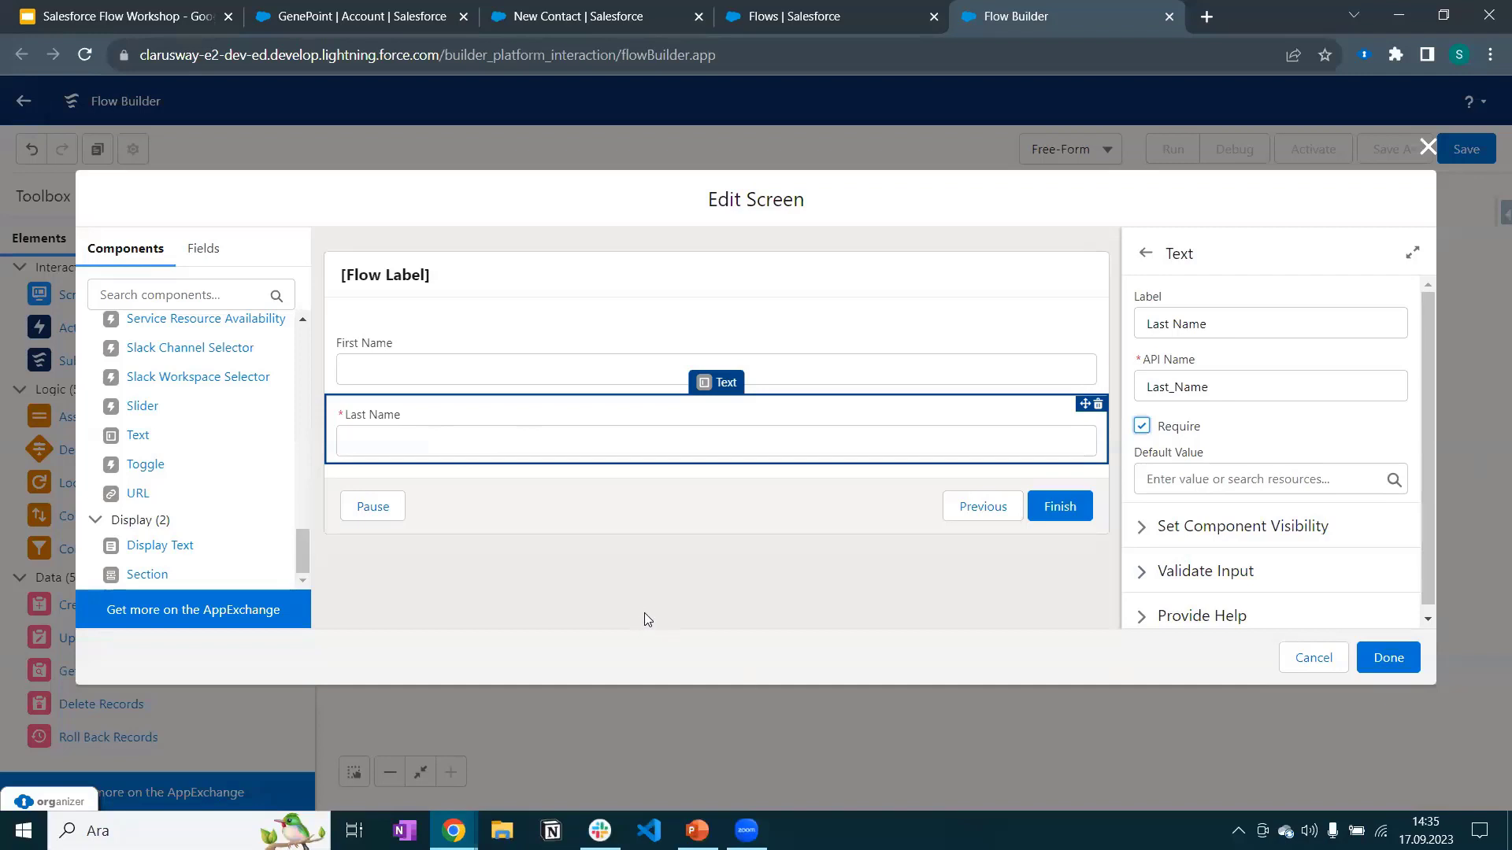
{"action": "left_click", "coordinate": [1388, 658]}
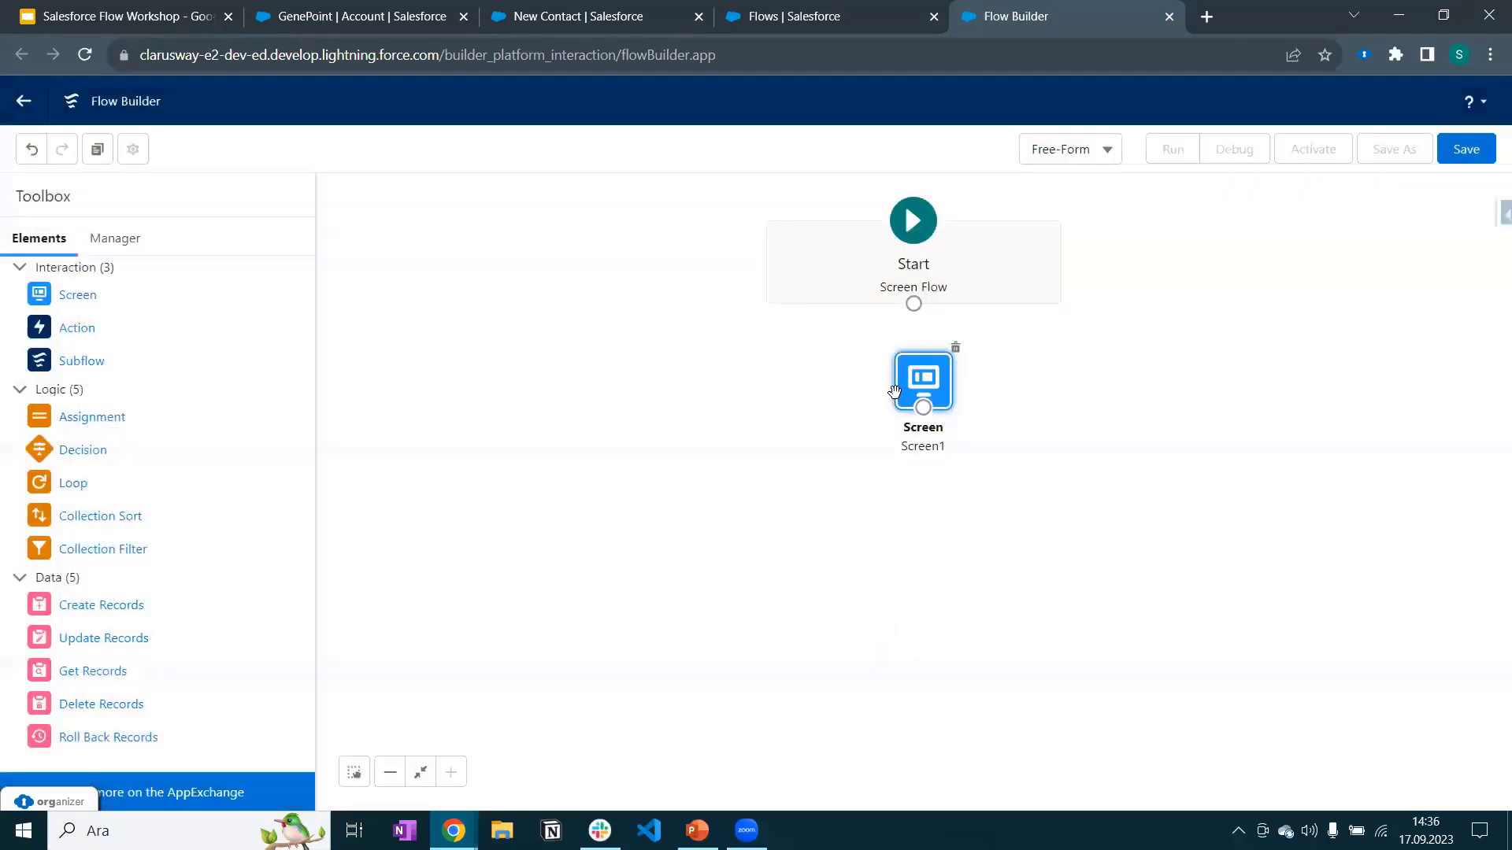
Align the Screen1 element under Start and add a Create Records element labelled "createContact" below it.
{"action": "mouse_move", "coordinate": [916, 372]}
{"action": "left_mouse_down"}
{"action": "mouse_move", "coordinate": [895, 368]}
{"action": "mouse_move", "coordinate": [916, 375]}
{"action": "left_mouse_up"}
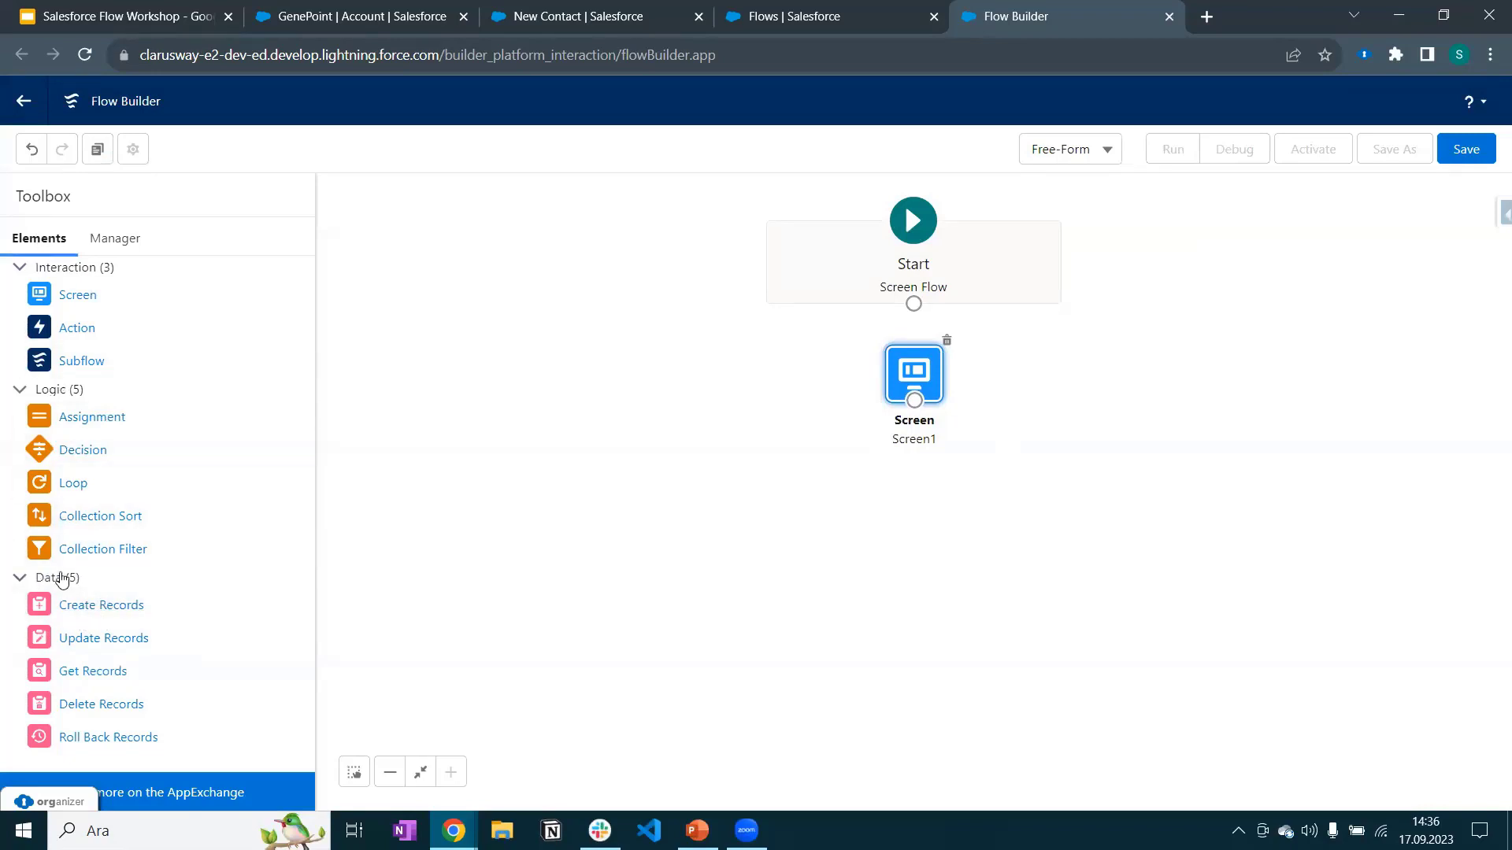
{"action": "left_click_drag", "start_coordinate": [75, 612], "coordinate": [756, 520]}
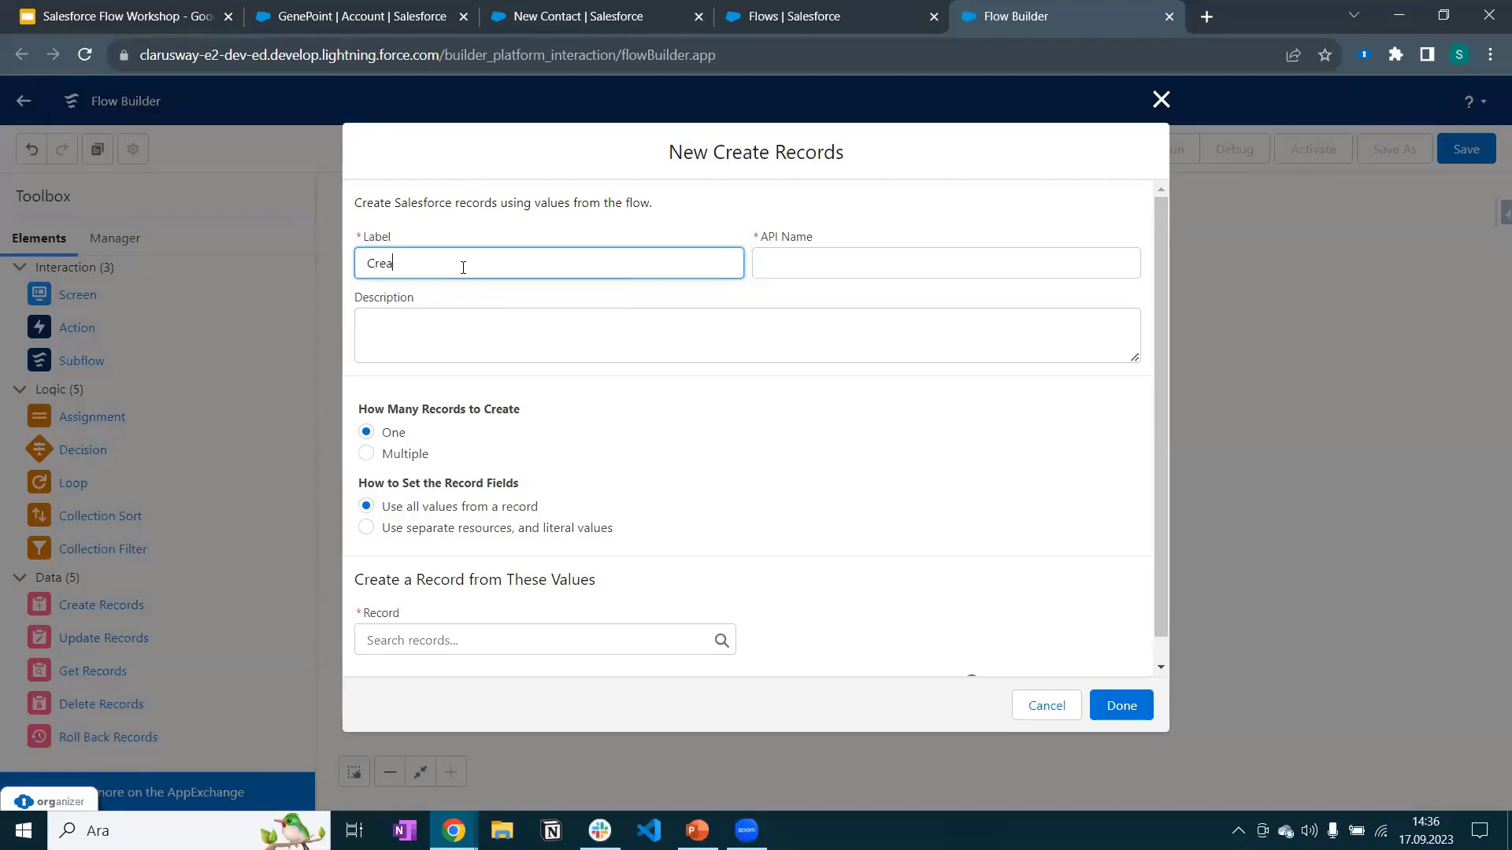
{"action": "type", "text": "crea"}
{"action": "left_click", "coordinate": [510, 227]}
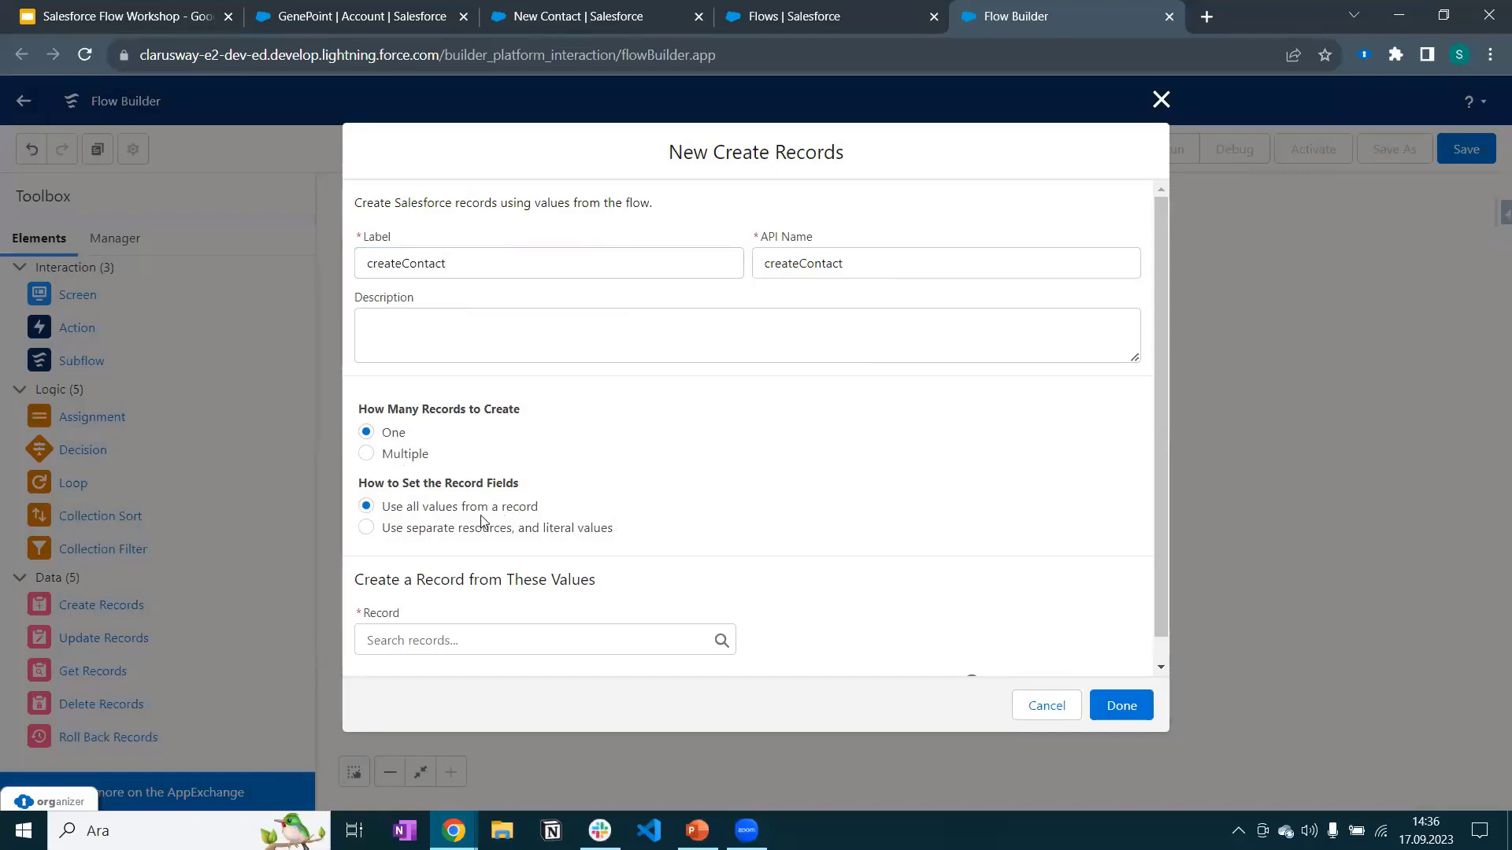
Set the createContact record fields to use separate resources and literal values, and choose Contact as the object.
{"action": "left_click", "coordinate": [367, 529]}
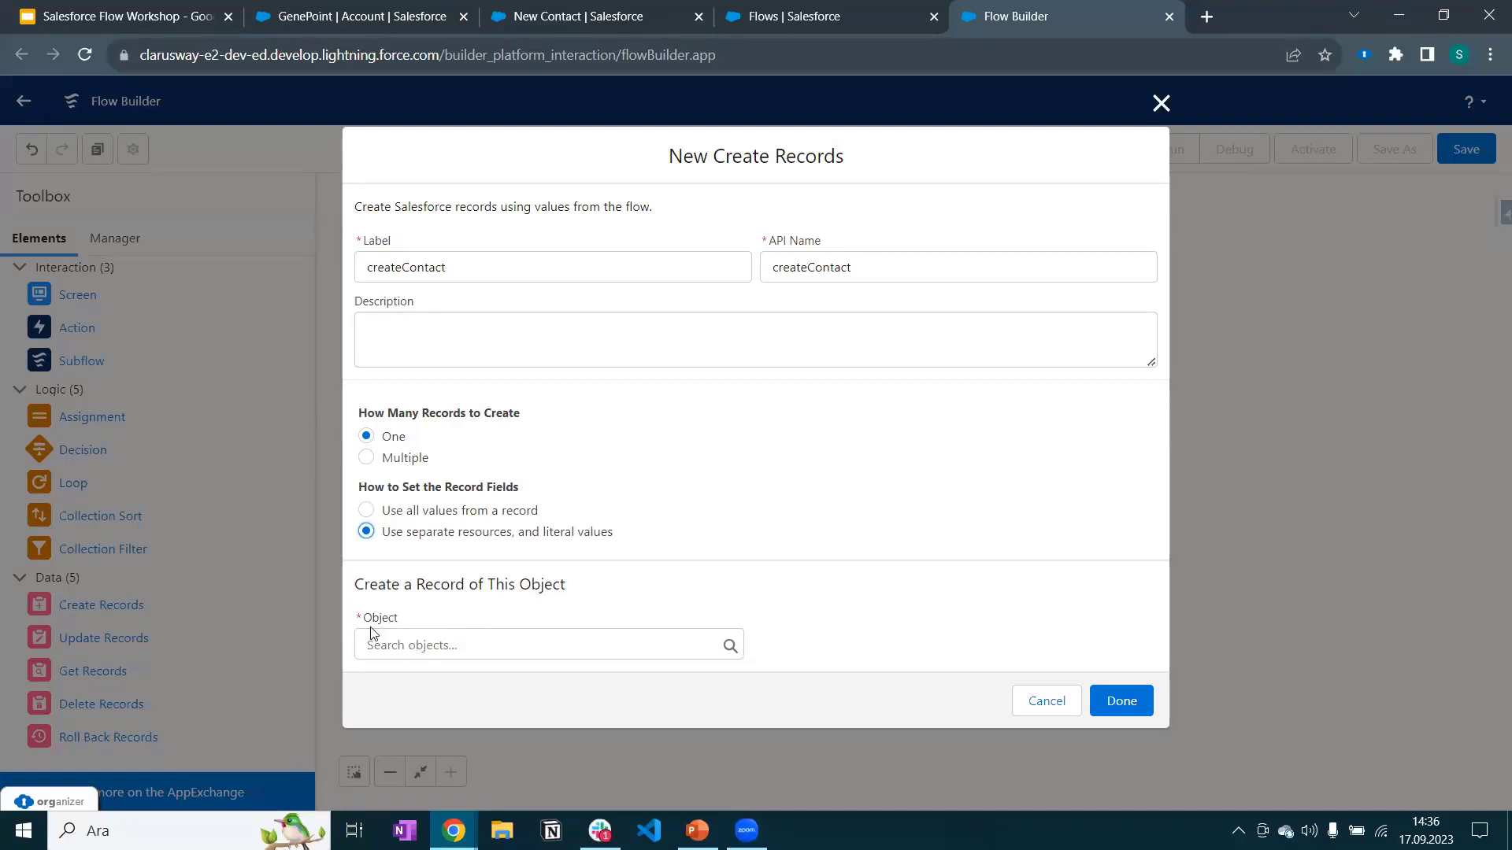
{"action": "left_click", "coordinate": [415, 645]}
{"action": "scroll", "coordinate": [497, 504], "scroll_direction": "down", "scroll_amount": 10}
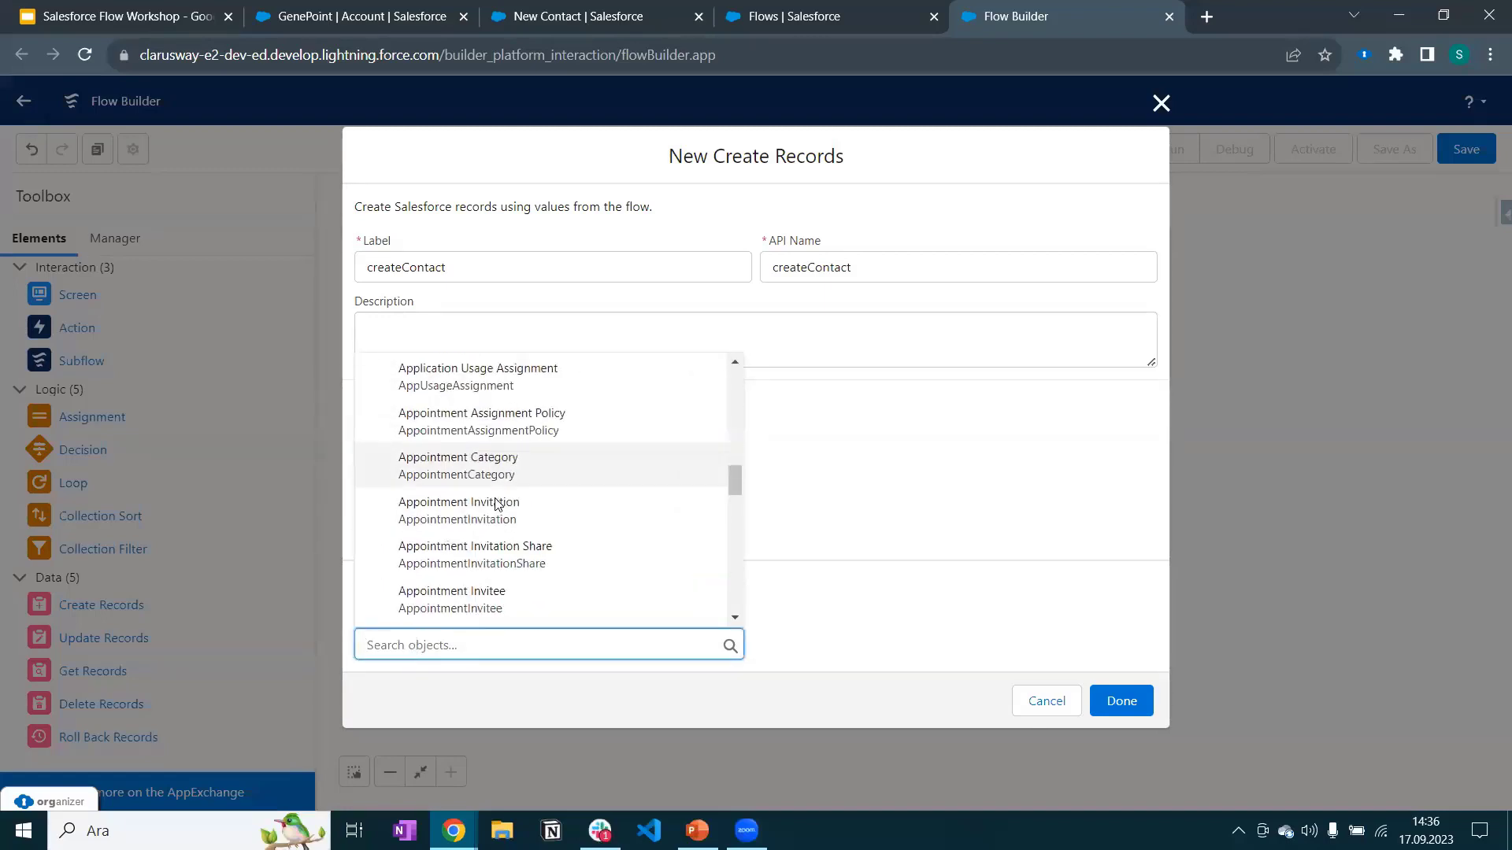
{"action": "scroll", "coordinate": [497, 505], "scroll_direction": "down", "scroll_amount": 10}
{"action": "scroll", "coordinate": [491, 510], "scroll_direction": "up", "scroll_amount": 10}
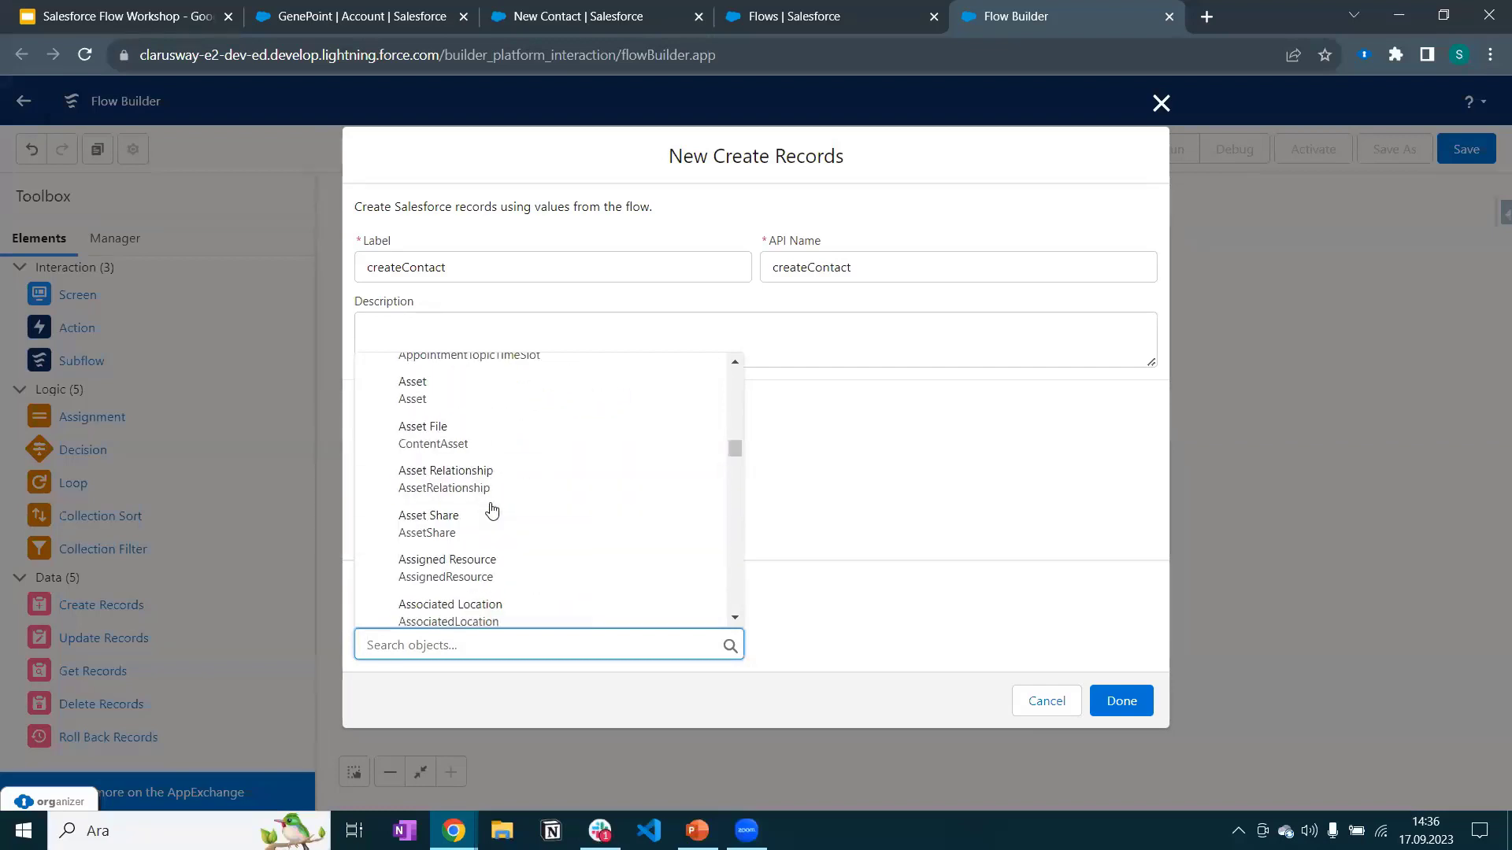
{"action": "scroll", "coordinate": [491, 511], "scroll_direction": "up", "scroll_amount": 10}
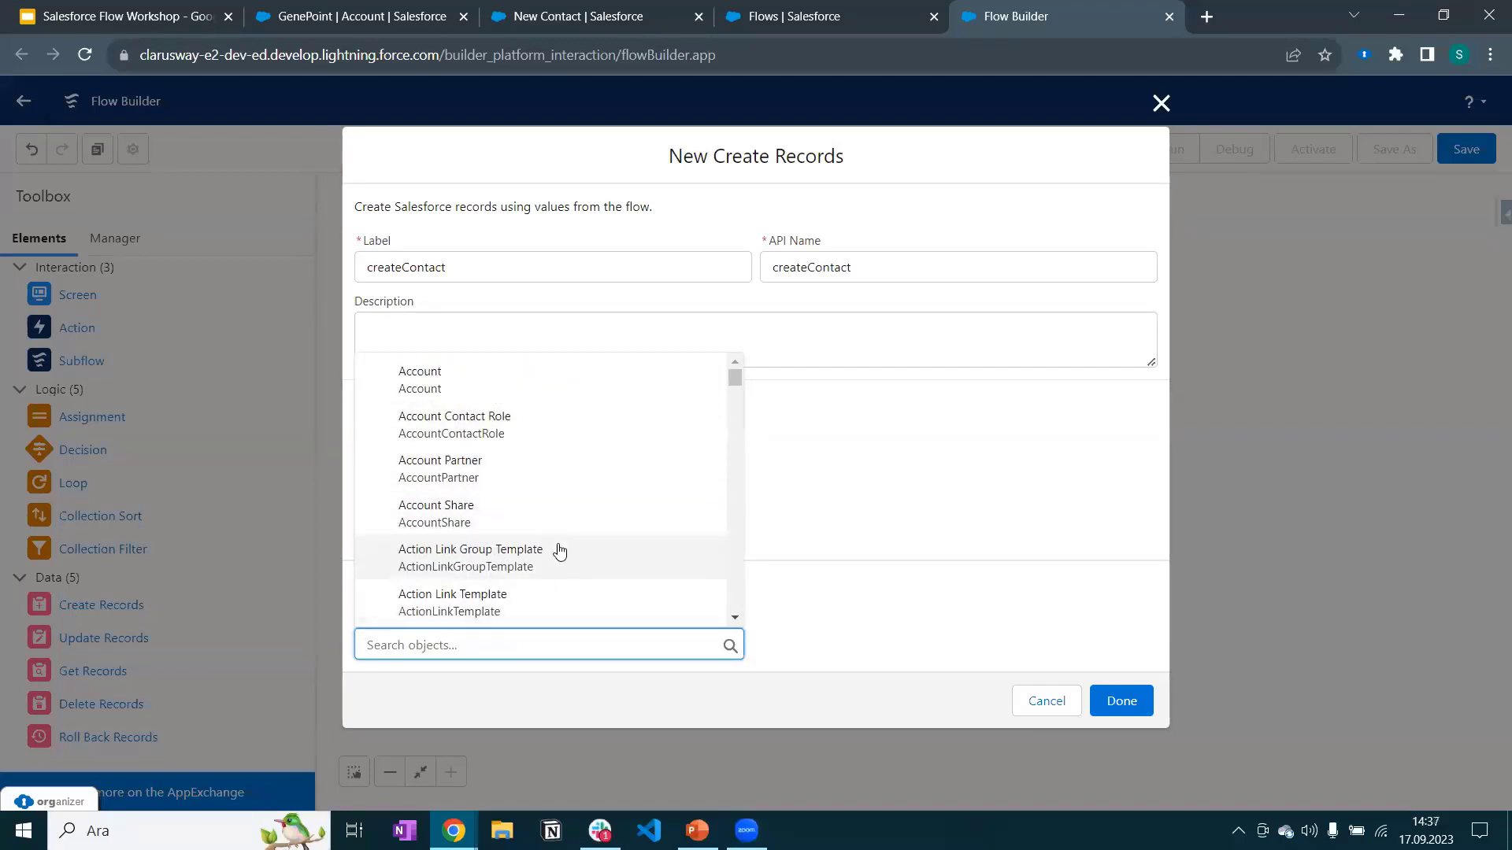
{"action": "type", "text": "conta"}
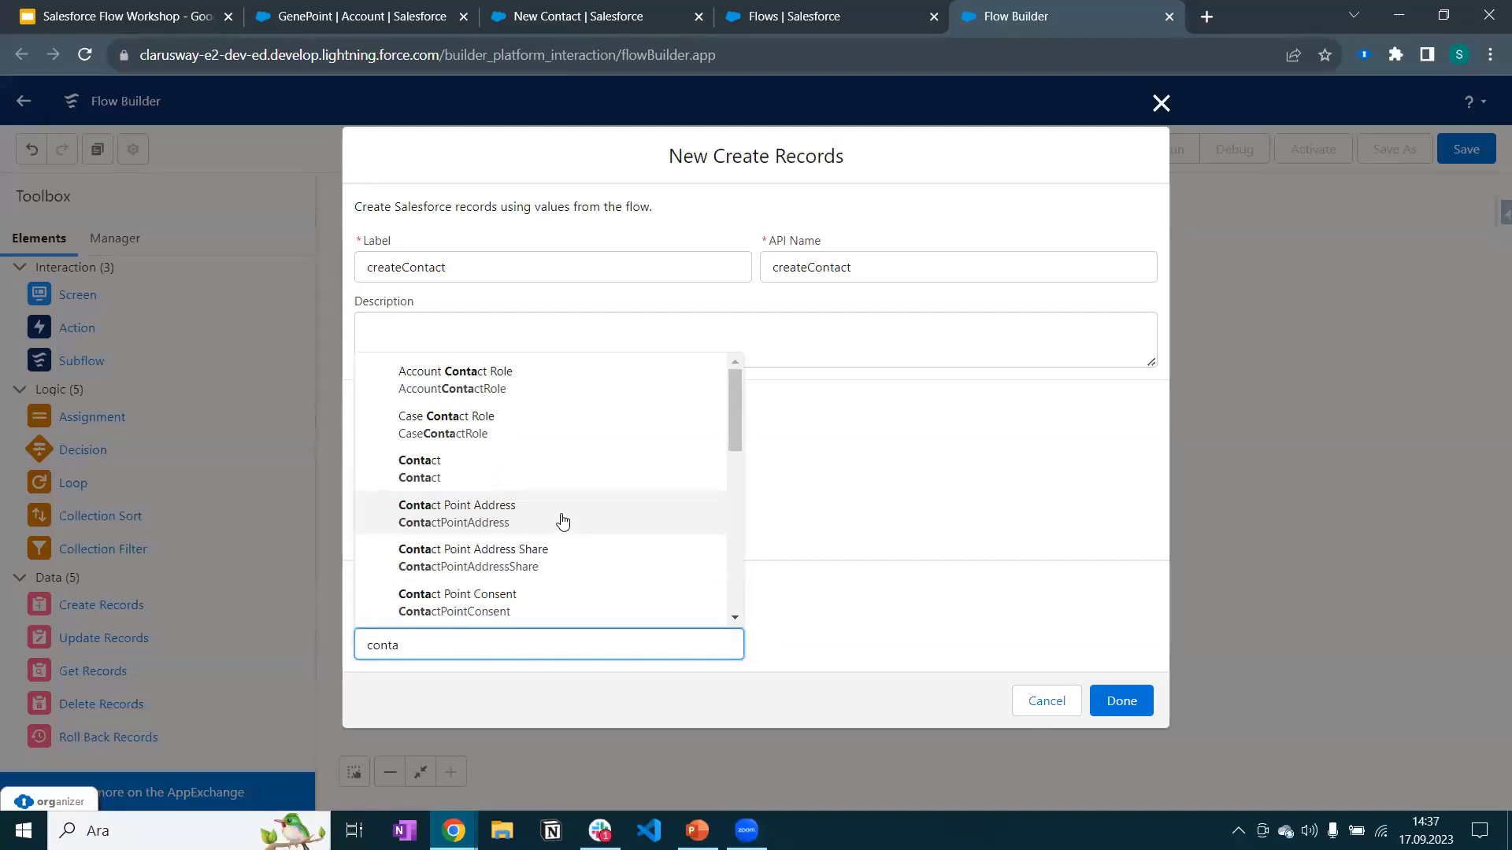
{"action": "left_click", "coordinate": [442, 473]}
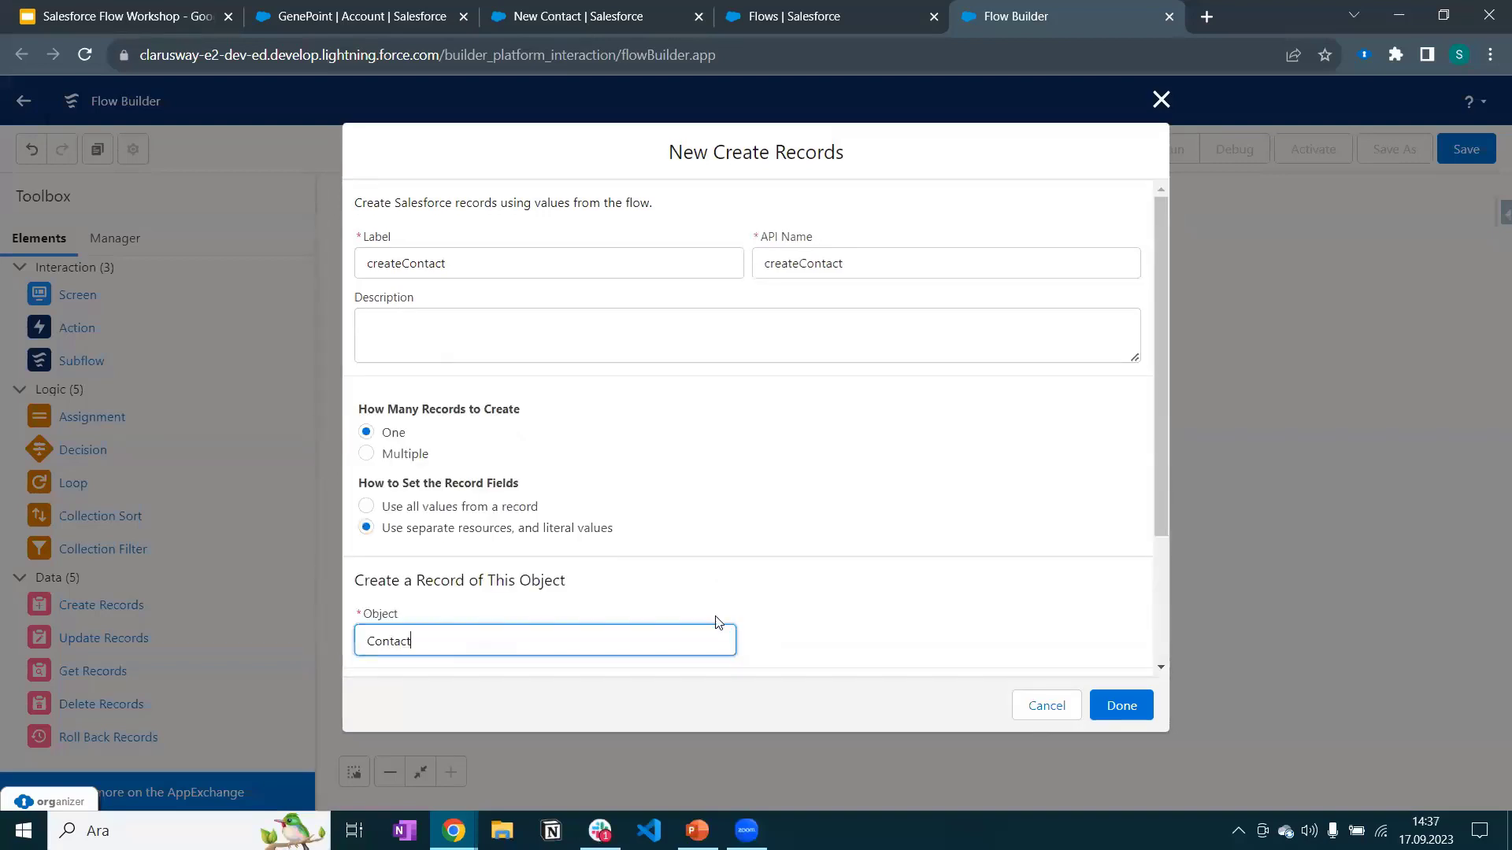
Choose FirstName as the first contact field to set in the Create Records element.
{"action": "scroll", "coordinate": [787, 512], "scroll_direction": "down", "scroll_amount": 3}
{"action": "left_click", "coordinate": [865, 508]}
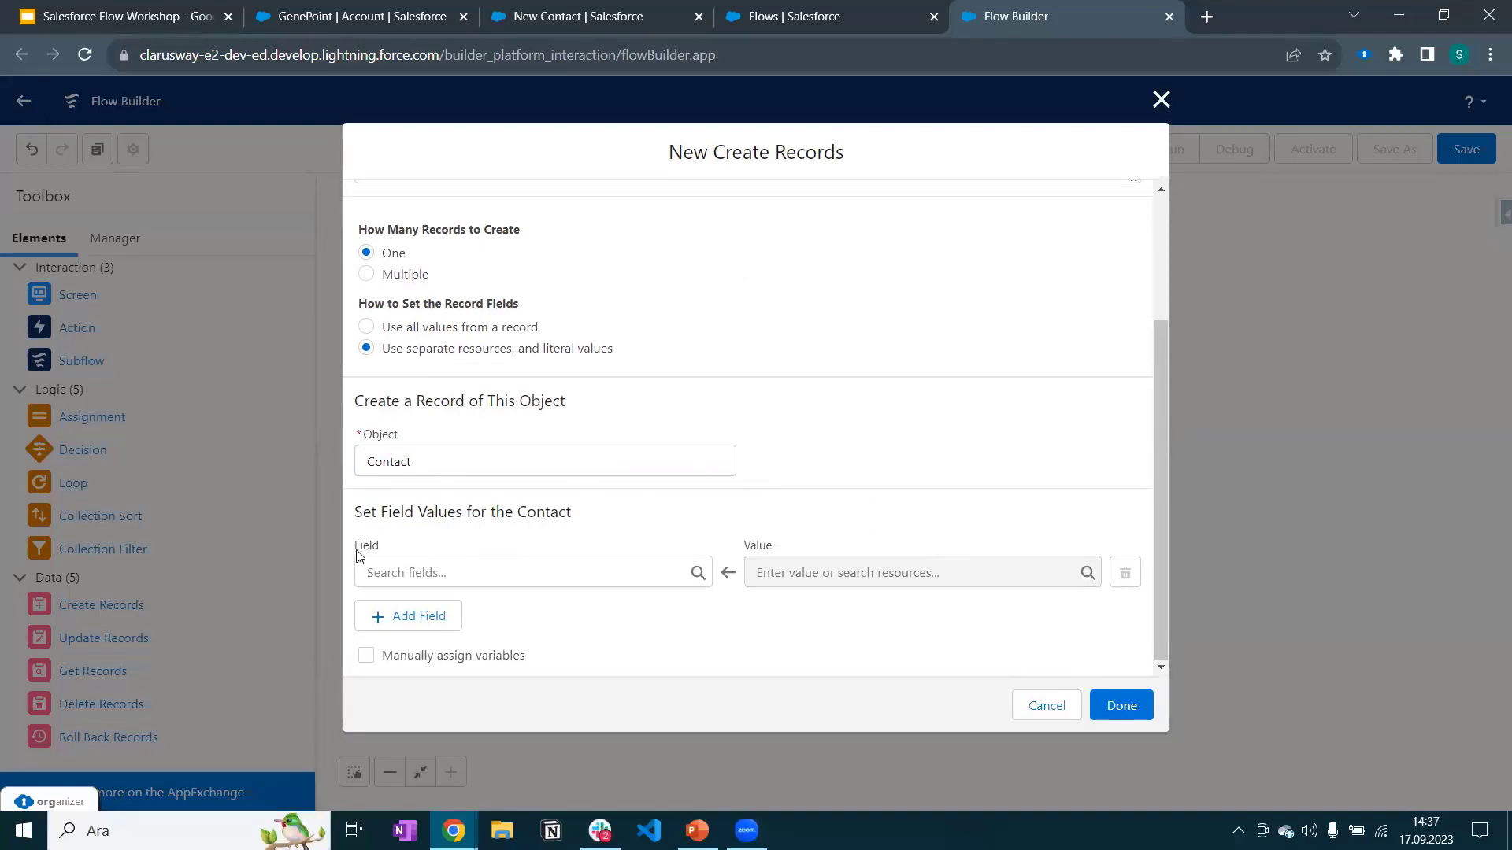
{"action": "left_click_drag", "start_coordinate": [355, 555], "coordinate": [398, 554]}
{"action": "left_click", "coordinate": [847, 520]}
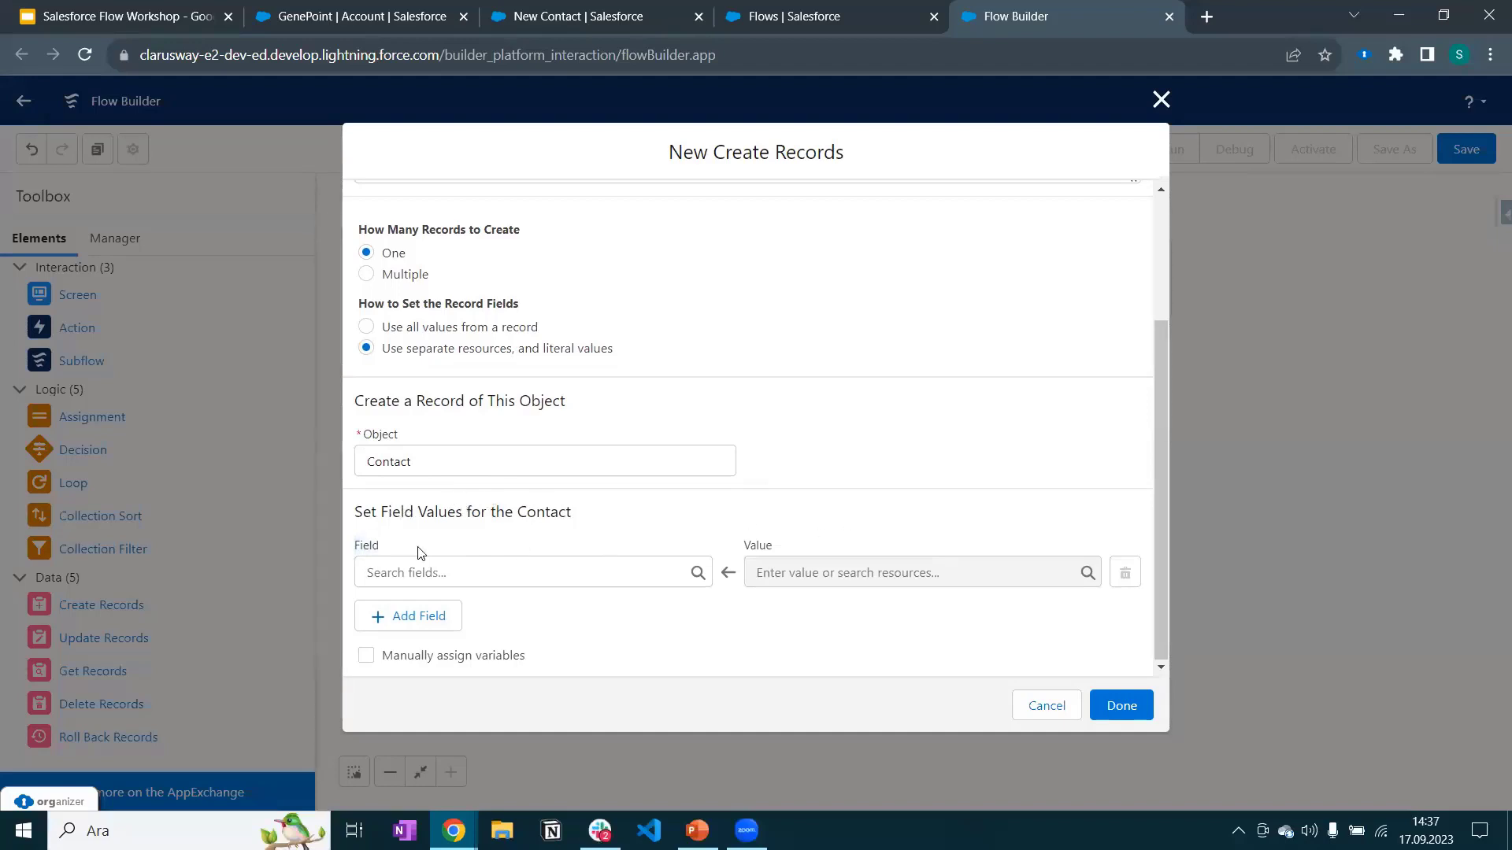
{"action": "left_click", "coordinate": [378, 573]}
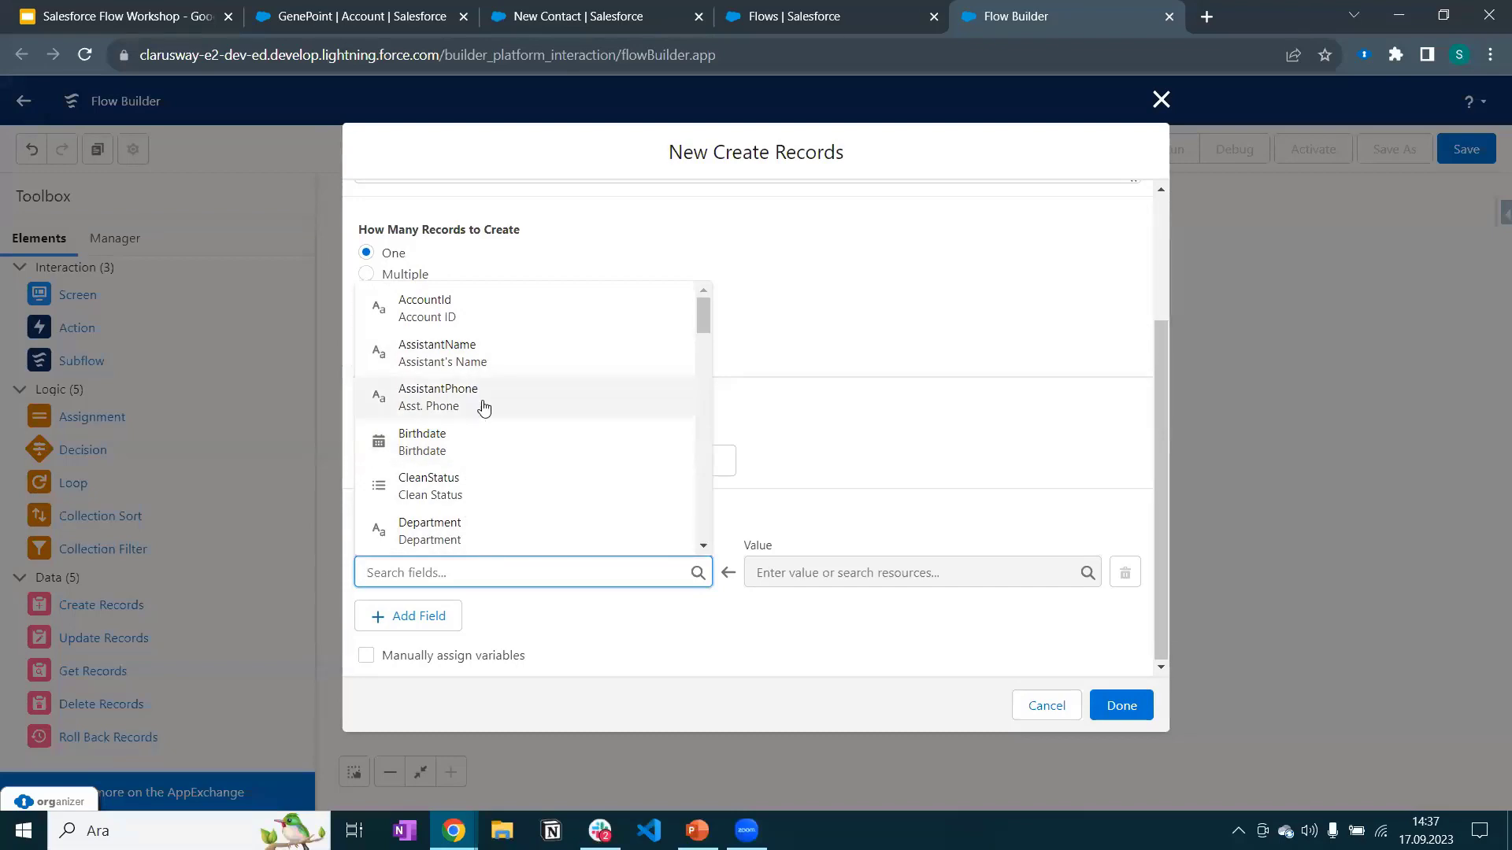
{"action": "scroll", "coordinate": [483, 406], "scroll_direction": "down", "scroll_amount": 8}
{"action": "scroll", "coordinate": [482, 494], "scroll_direction": "up", "scroll_amount": 7}
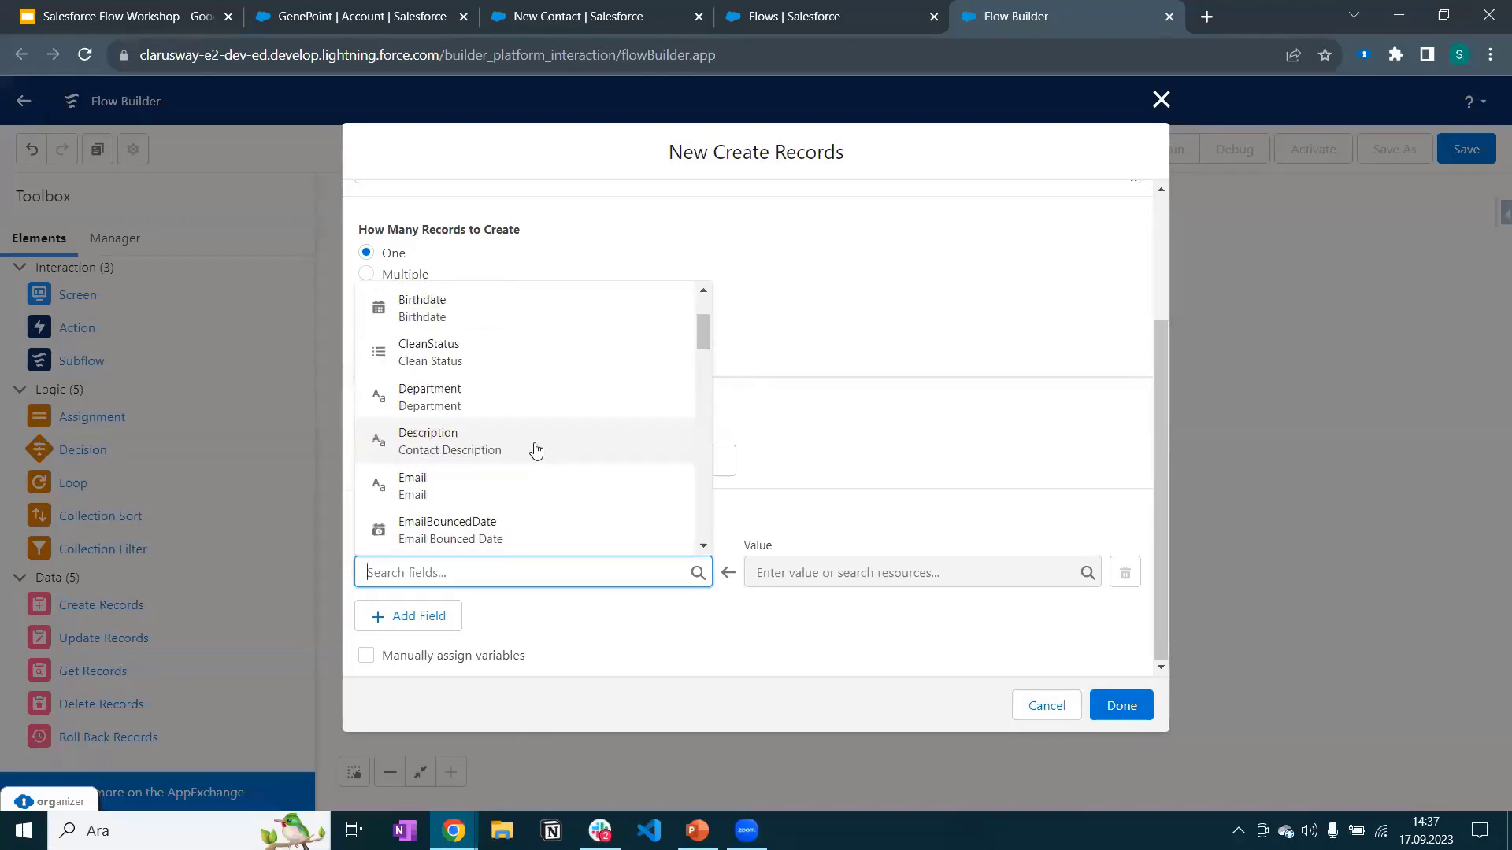
{"action": "scroll", "coordinate": [552, 441], "scroll_direction": "up", "scroll_amount": 2}
{"action": "type", "text": "firs"}
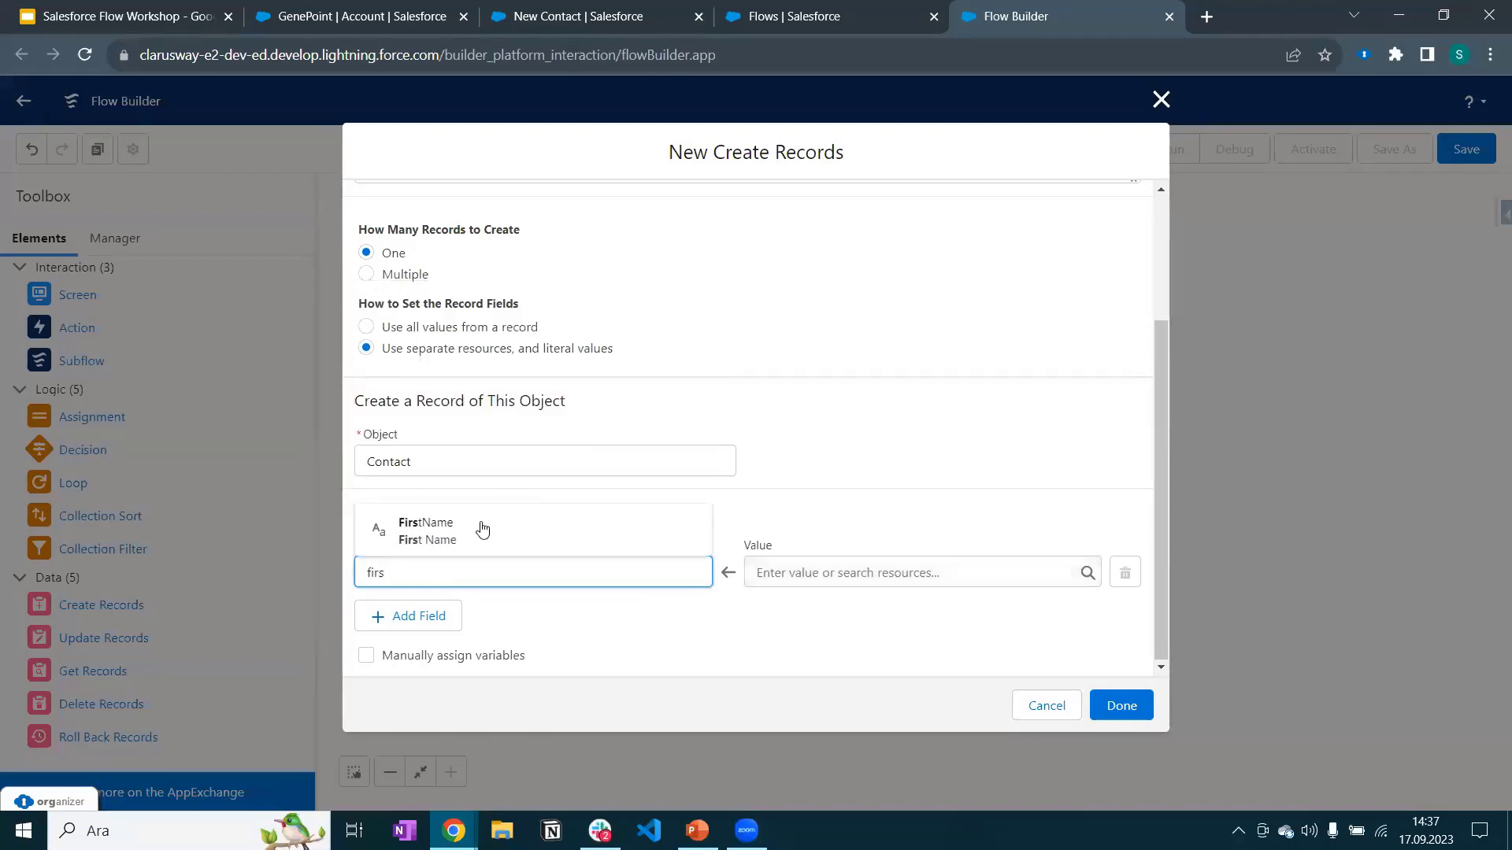
{"action": "left_click", "coordinate": [475, 529]}
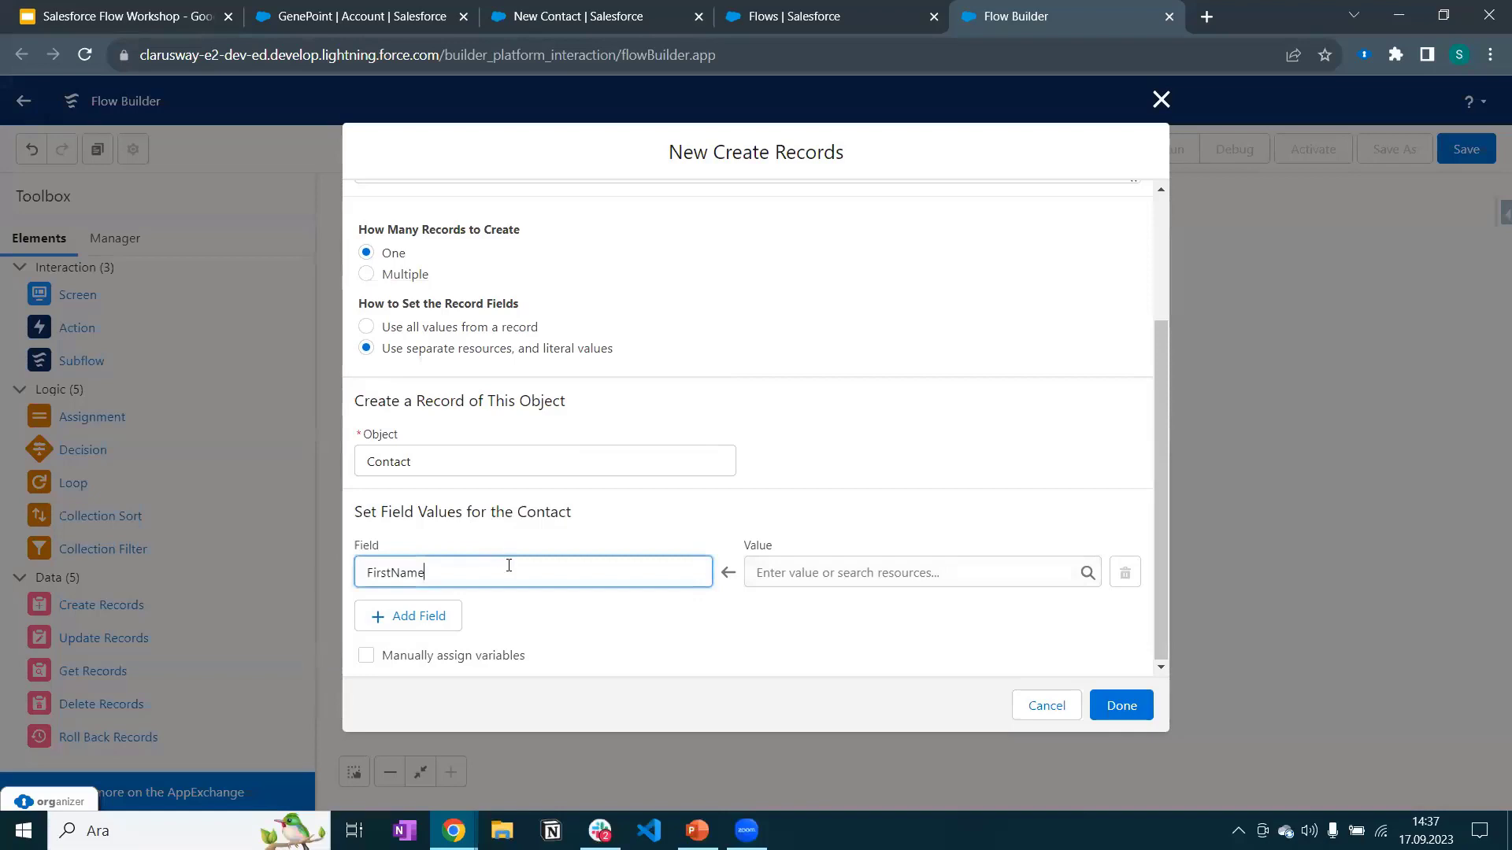
Assign the First_Name screen component as the value of the FirstName field.
{"action": "left_click", "coordinate": [762, 628]}
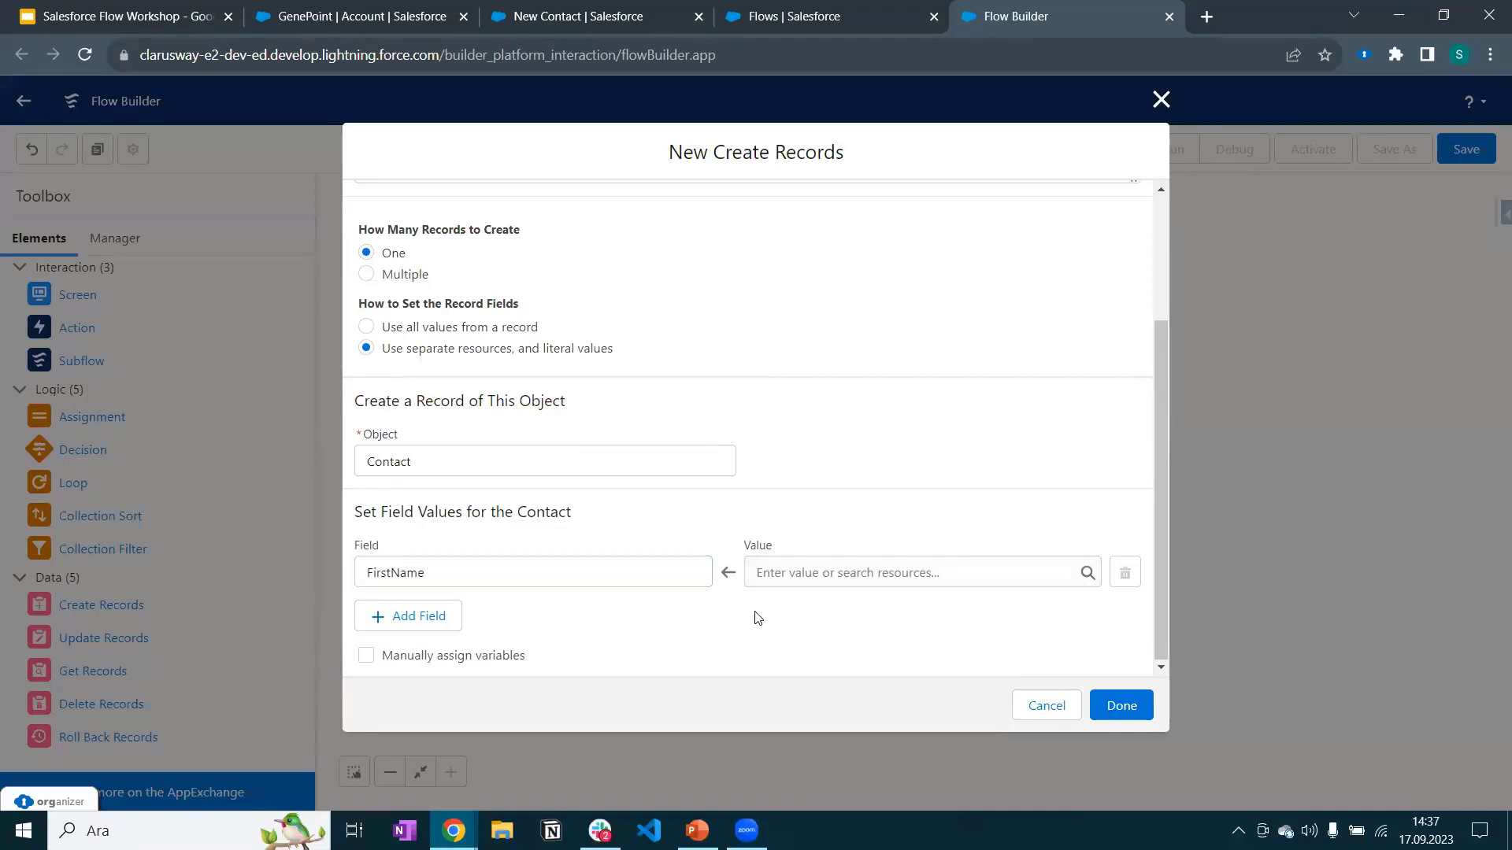
{"action": "left_click", "coordinate": [776, 570]}
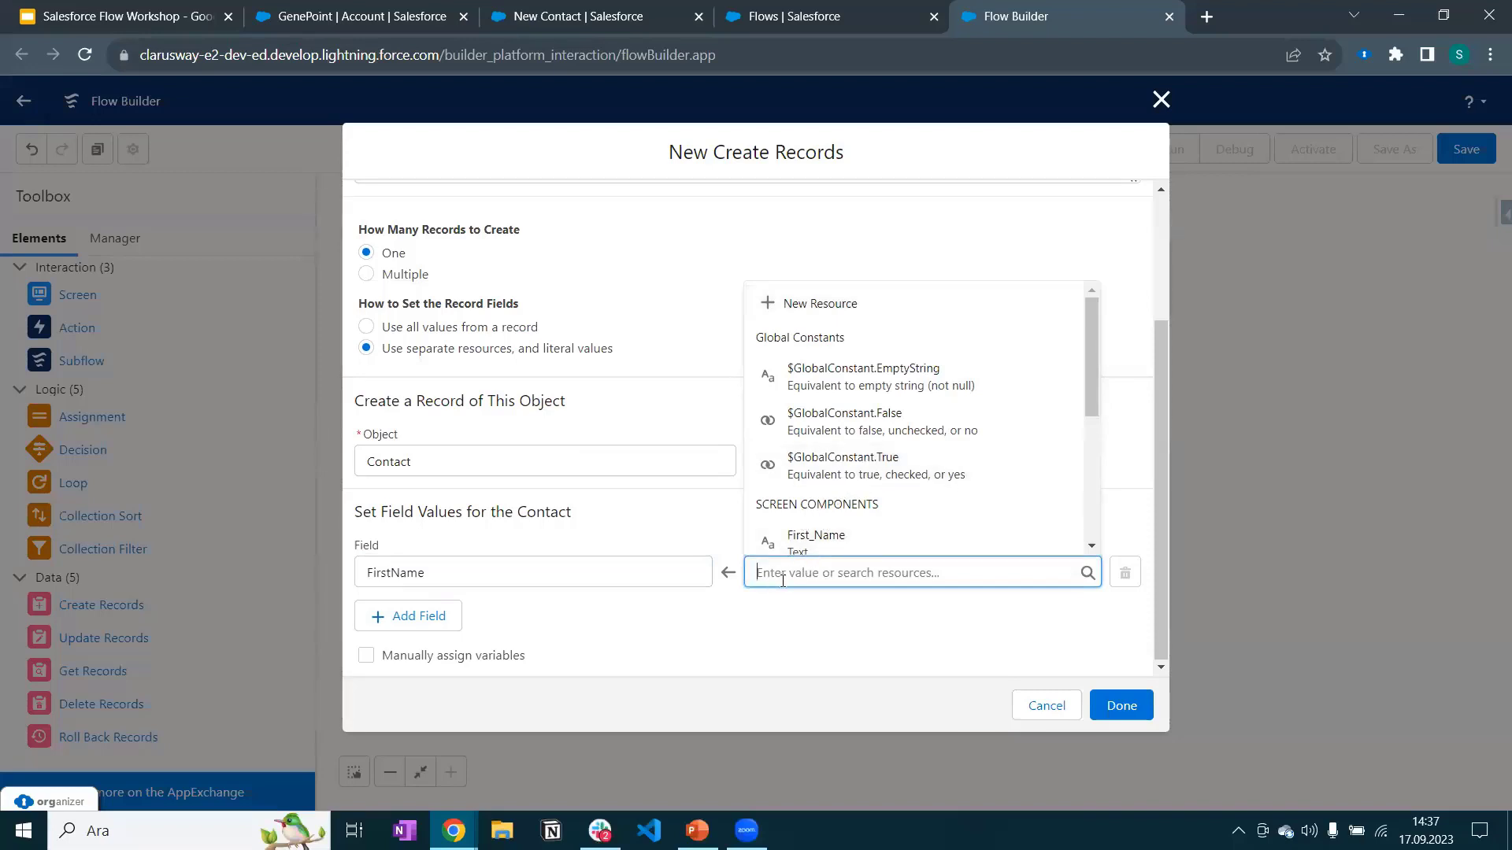
{"action": "scroll", "coordinate": [807, 449], "scroll_direction": "down", "scroll_amount": 1}
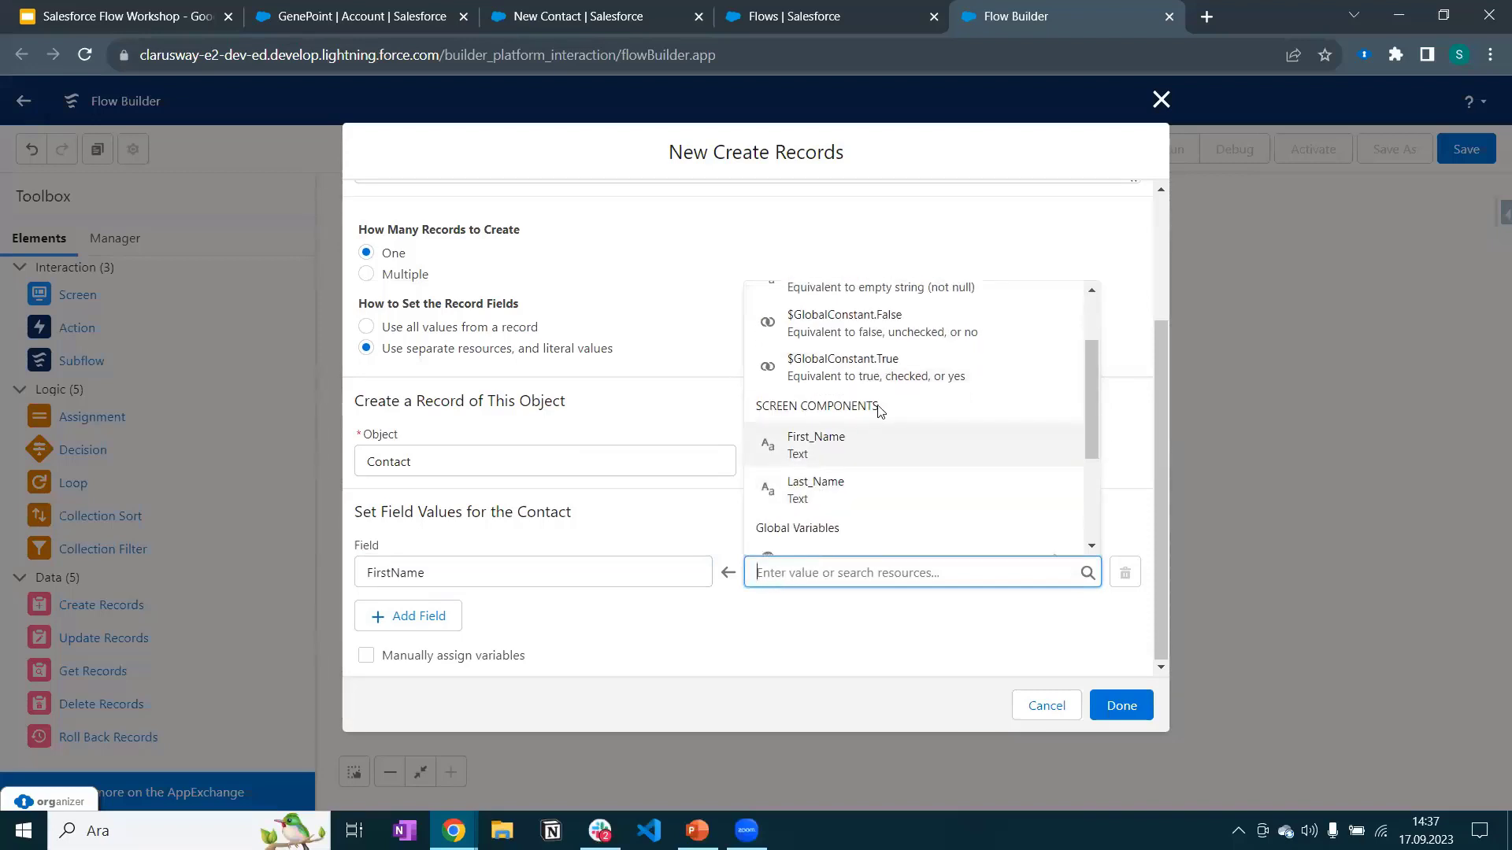
{"action": "left_click", "coordinate": [836, 448]}
{"action": "left_click", "coordinate": [847, 614]}
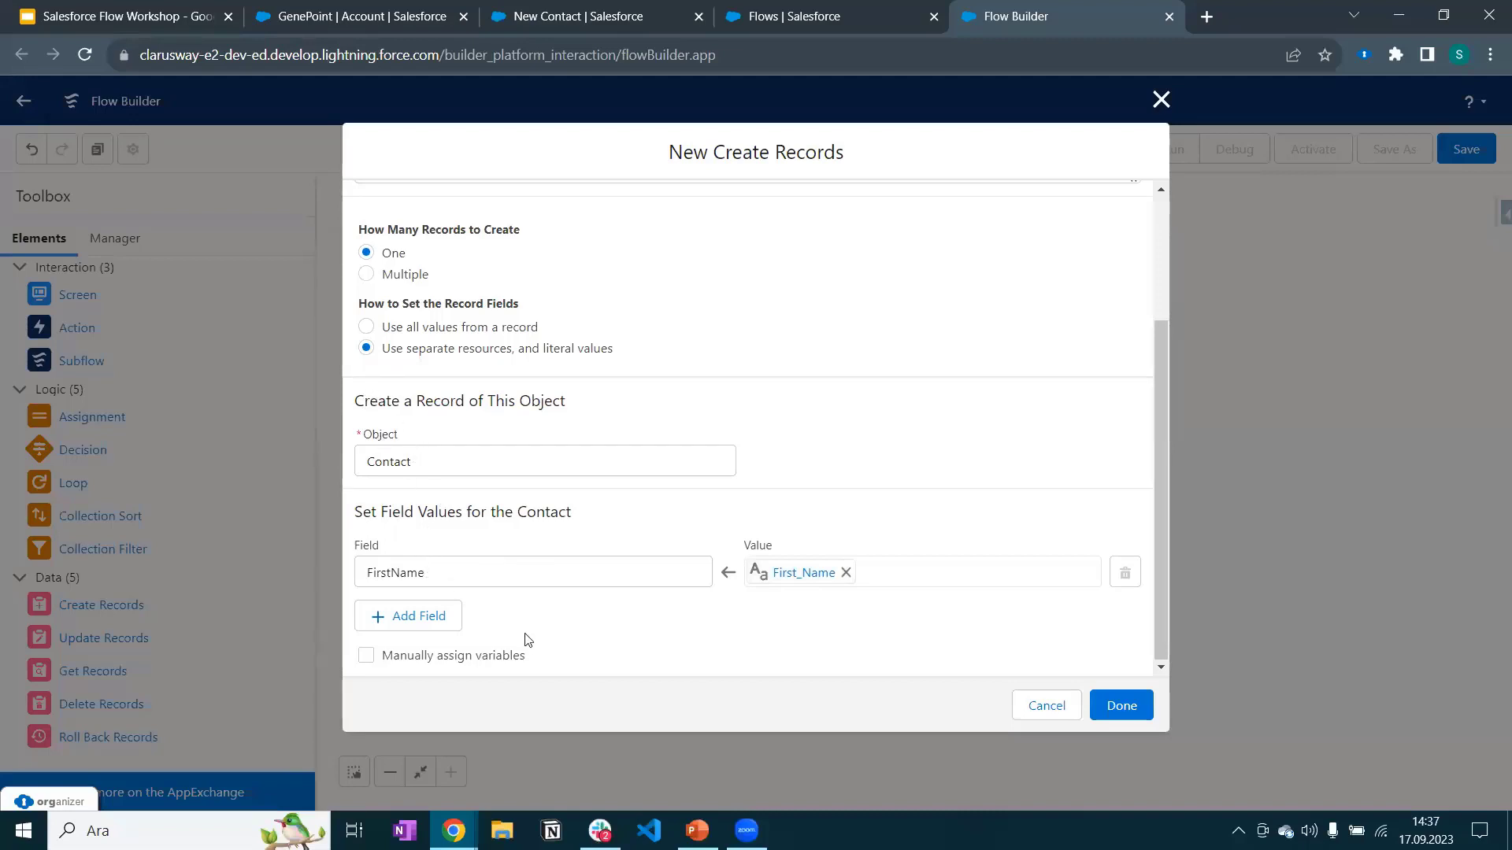
Add a second field, LastName, with the Last_Name screen component as its value, and finish the Create Records element.
{"action": "left_click", "coordinate": [419, 617]}
{"action": "left_click", "coordinate": [422, 635]}
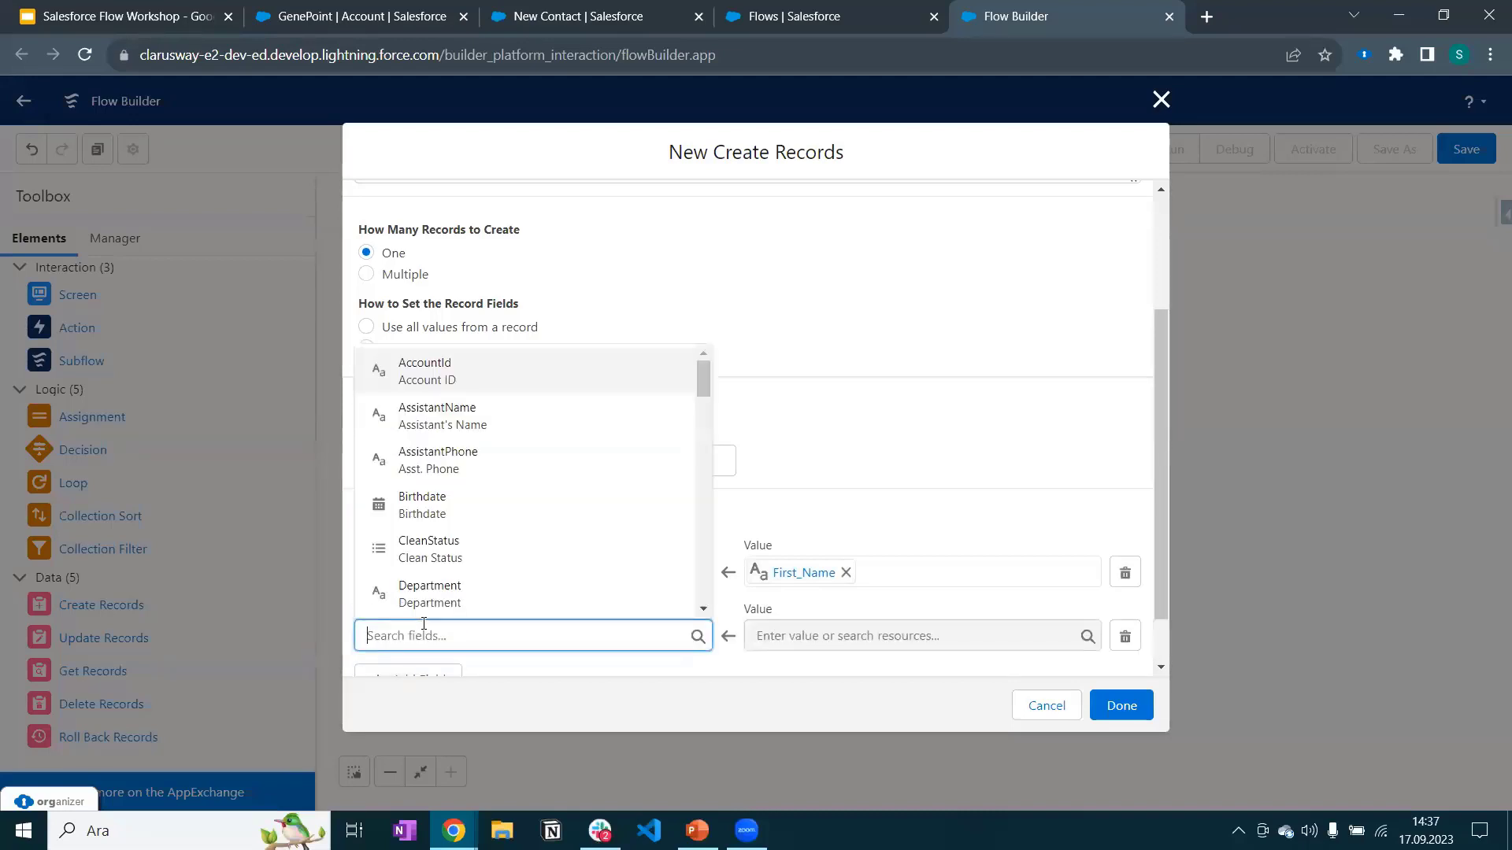
{"action": "type", "text": "las"}
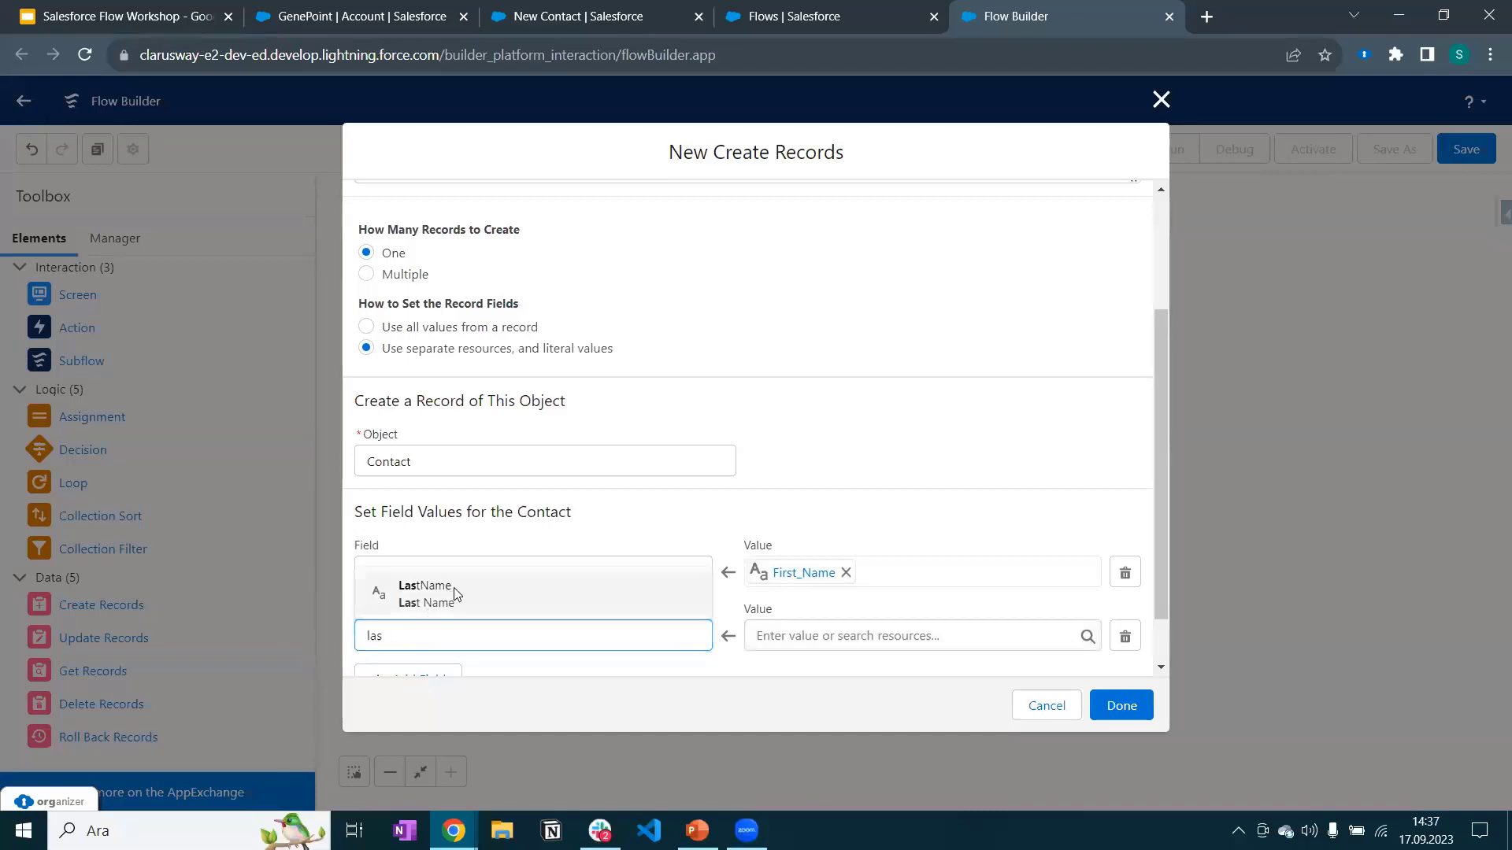
{"action": "left_click", "coordinate": [429, 594]}
{"action": "scroll", "coordinate": [957, 506], "scroll_direction": "down", "scroll_amount": 1}
{"action": "left_click", "coordinate": [849, 569]}
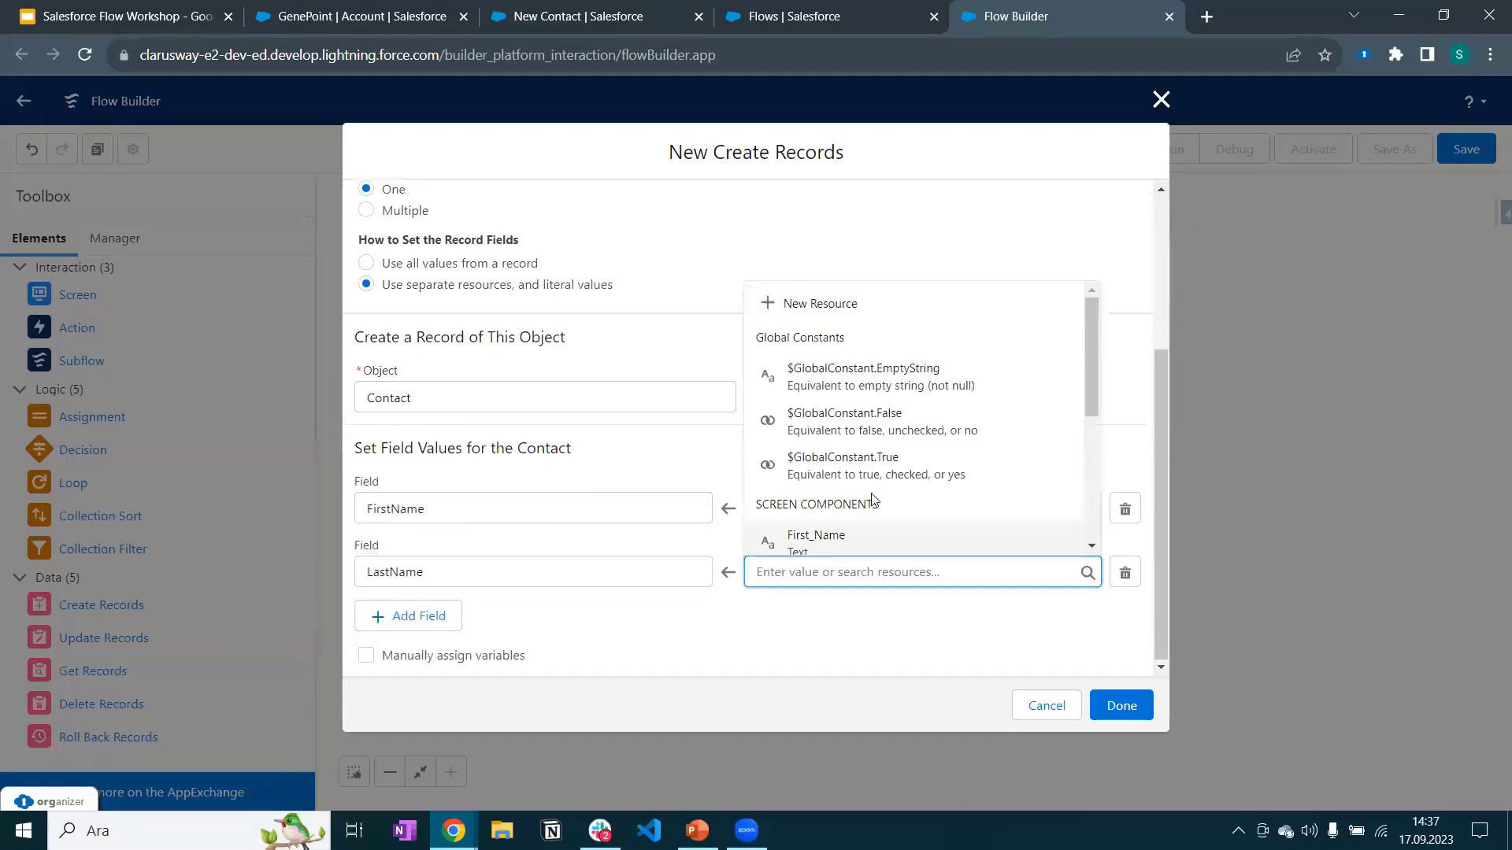
{"action": "scroll", "coordinate": [871, 500], "scroll_direction": "down", "scroll_amount": 1}
{"action": "left_click", "coordinate": [835, 489]}
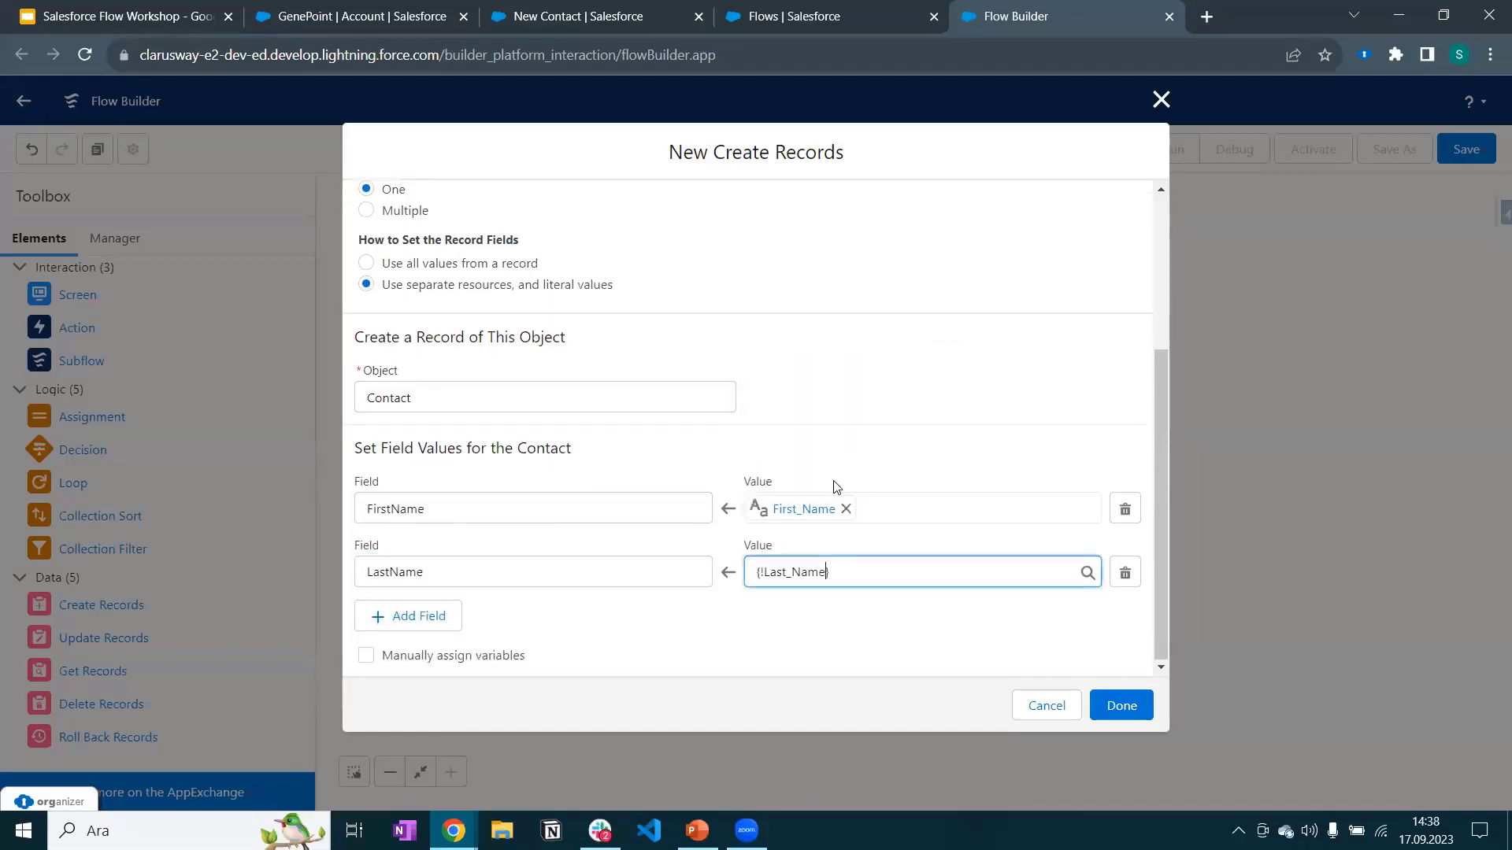
{"action": "left_click", "coordinate": [874, 627]}
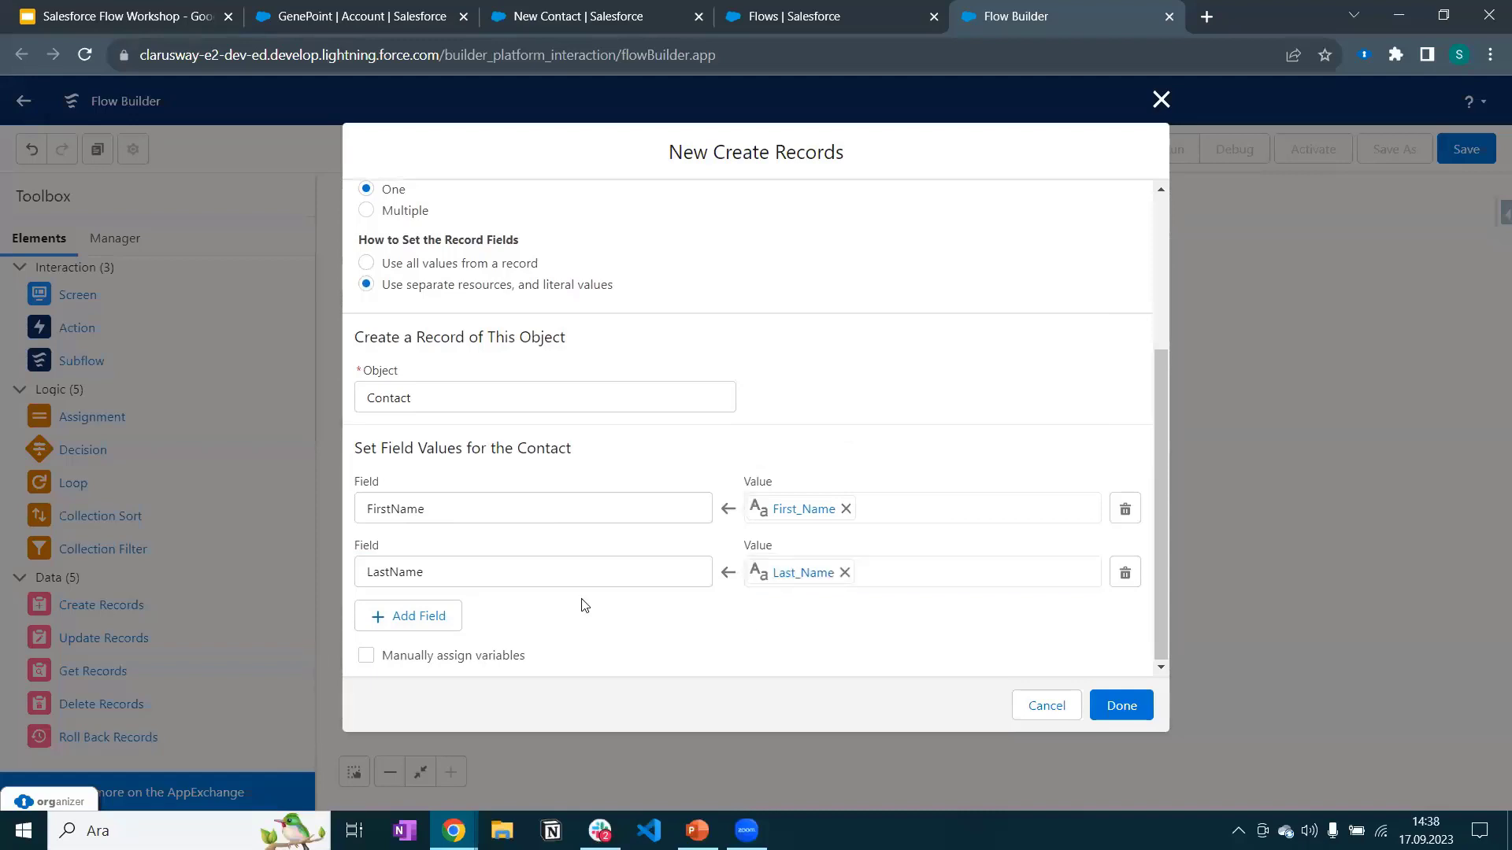
{"action": "left_click", "coordinate": [1121, 712]}
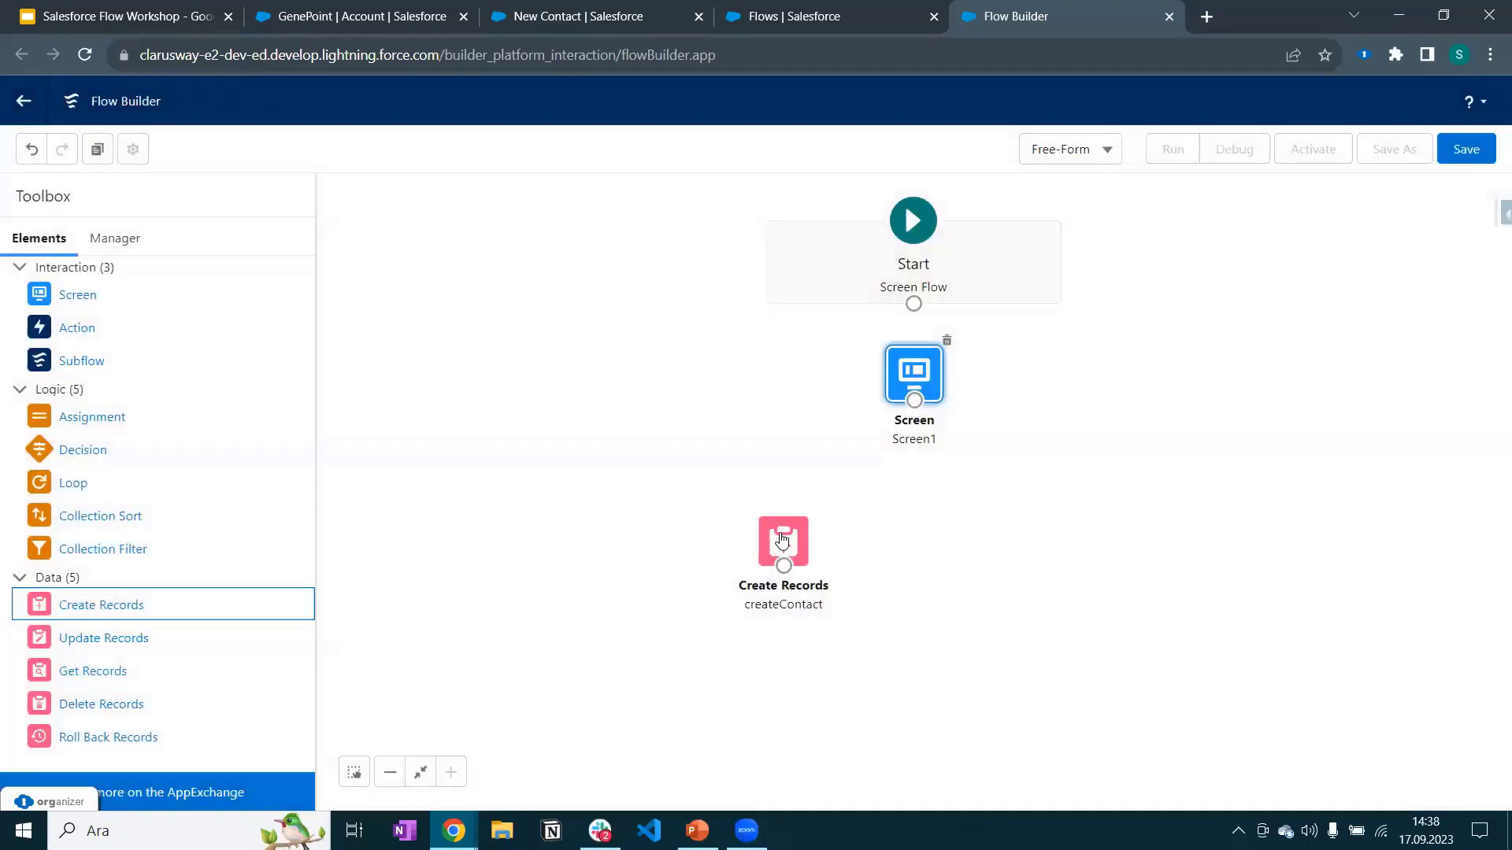
Space createContact and Screen1 below Start, then connect Start to Screen1 and Screen1 to createContact.
{"action": "left_click_drag", "start_coordinate": [777, 530], "coordinate": [904, 566]}
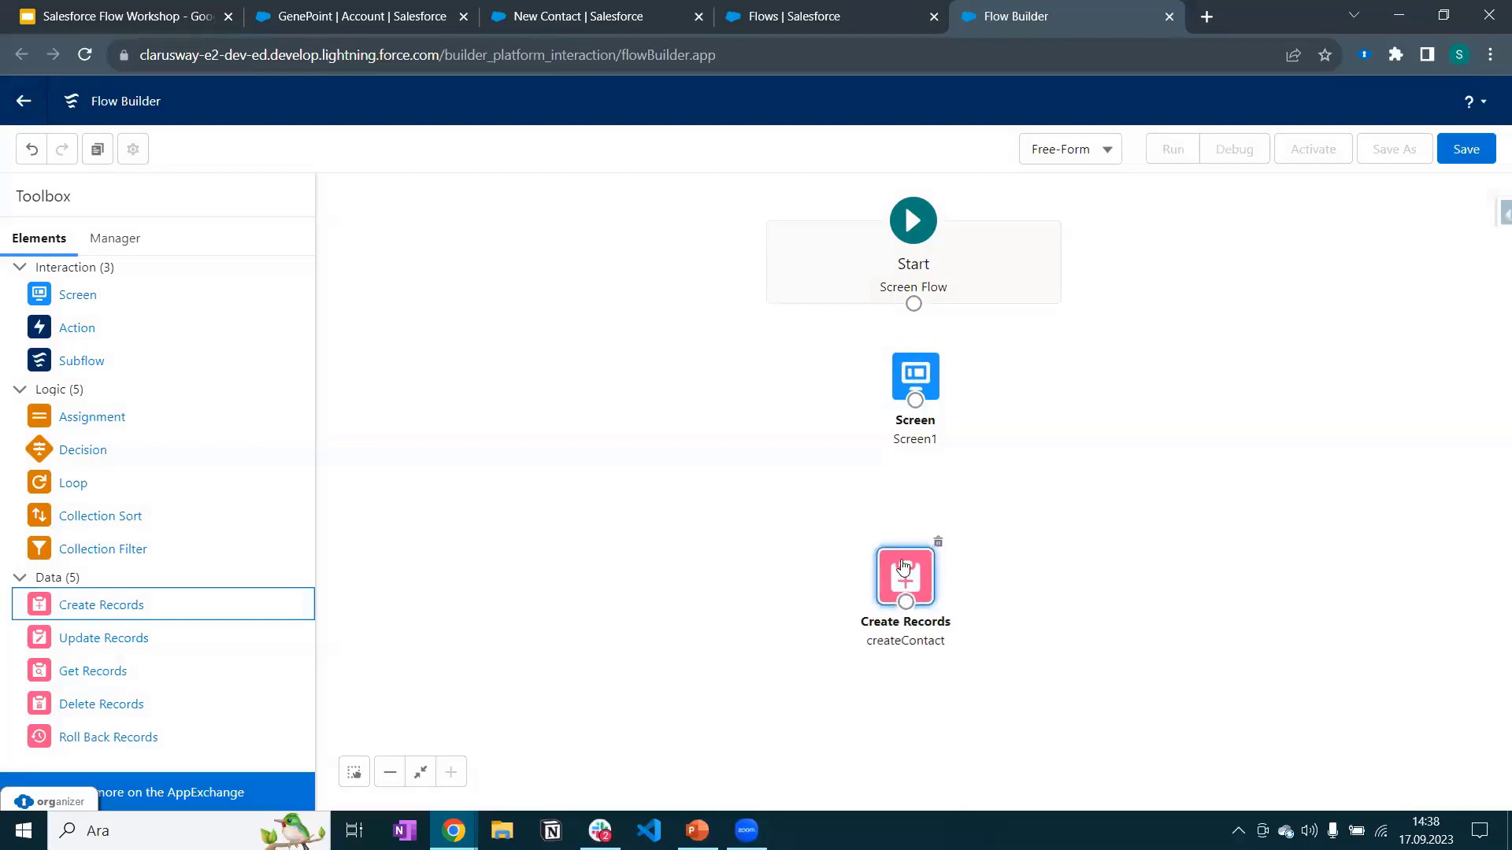
{"action": "mouse_move", "coordinate": [921, 374]}
{"action": "left_mouse_down"}
{"action": "mouse_move", "coordinate": [981, 355]}
{"action": "mouse_move", "coordinate": [896, 379]}
{"action": "mouse_move", "coordinate": [925, 400]}
{"action": "left_mouse_up"}
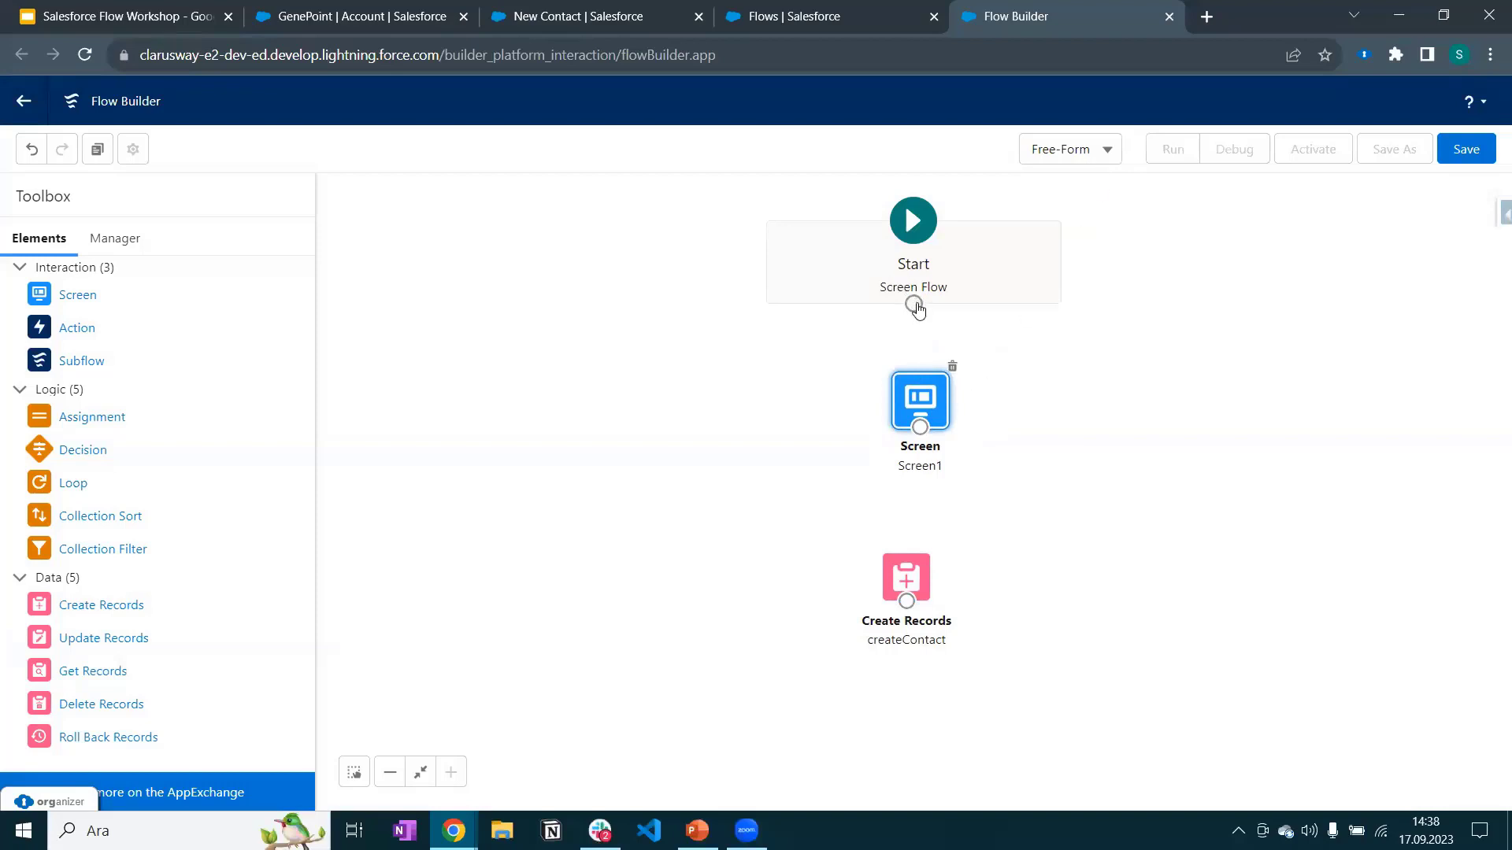
{"action": "left_click_drag", "start_coordinate": [913, 305], "coordinate": [914, 370]}
{"action": "left_click_drag", "start_coordinate": [923, 428], "coordinate": [921, 427]}
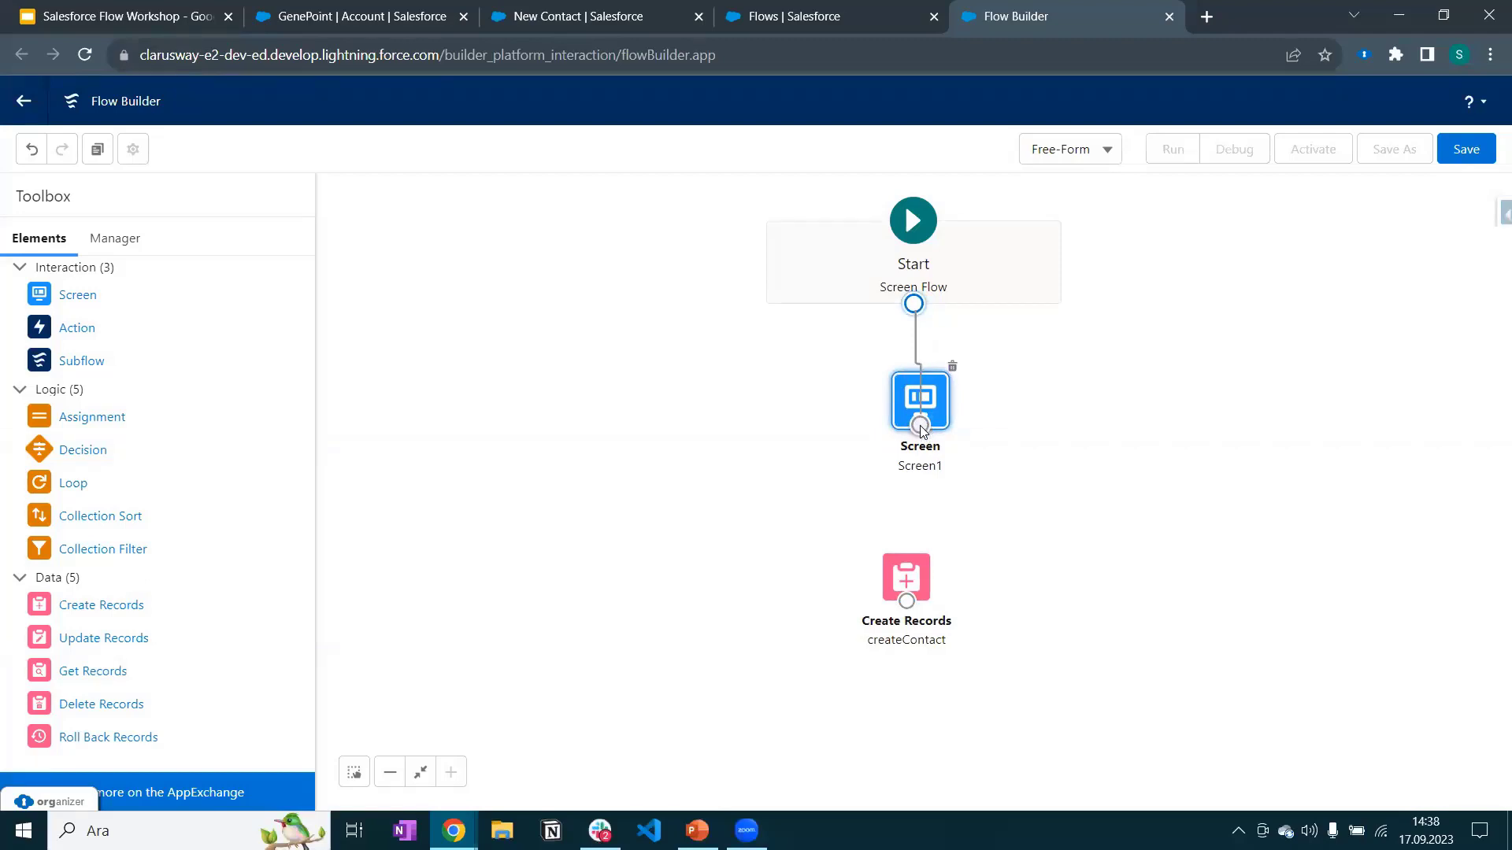
{"action": "left_click_drag", "start_coordinate": [921, 428], "coordinate": [911, 542]}
Align the connected Screen1 and createContact elements in a straight column under Start.
{"action": "left_click_drag", "start_coordinate": [917, 421], "coordinate": [911, 391]}
{"action": "left_click_drag", "start_coordinate": [923, 549], "coordinate": [915, 528]}
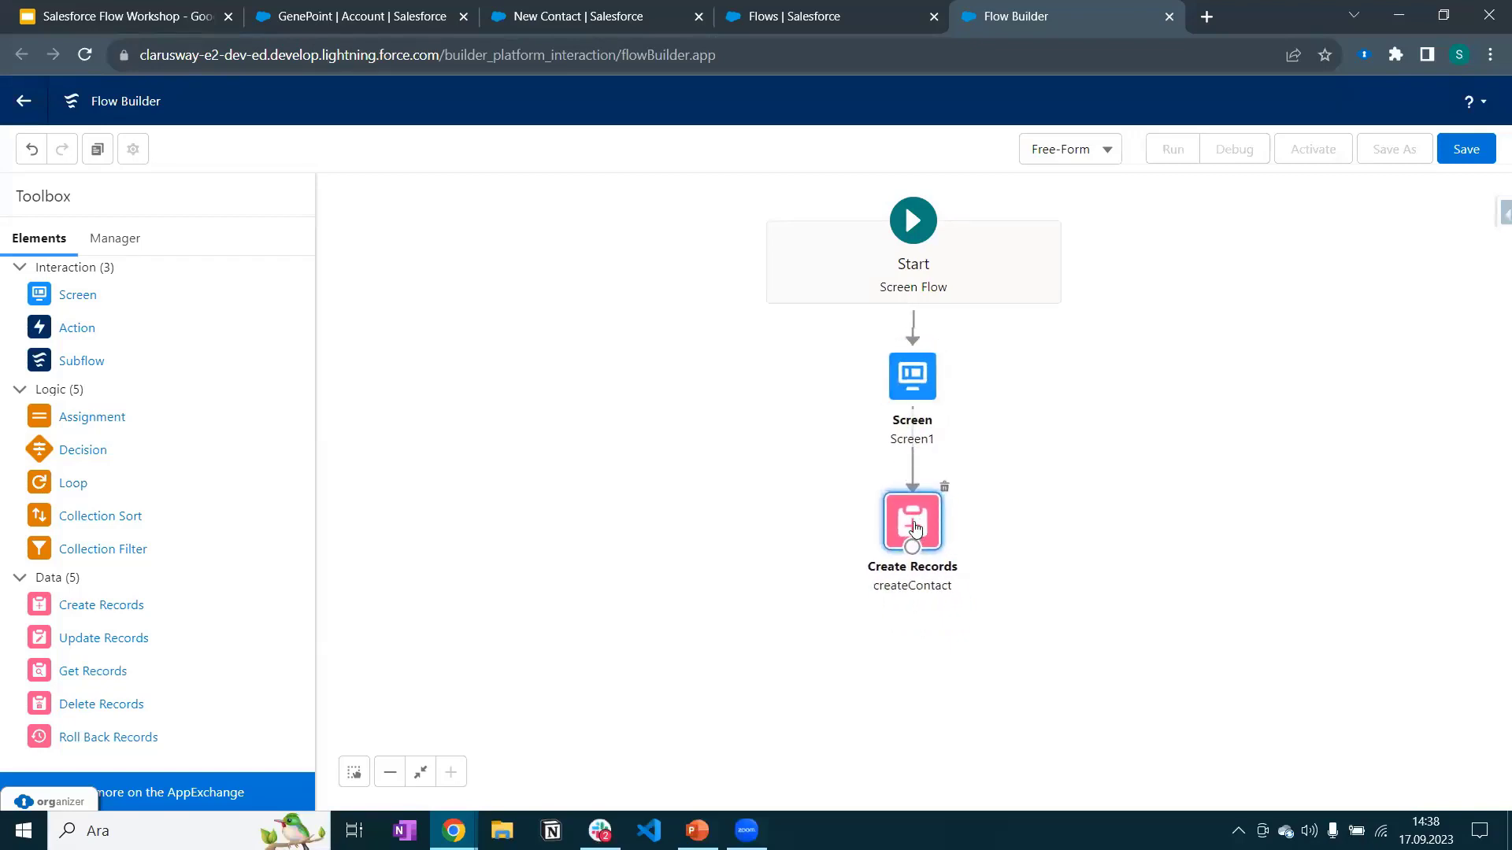
{"action": "left_click", "coordinate": [1113, 523]}
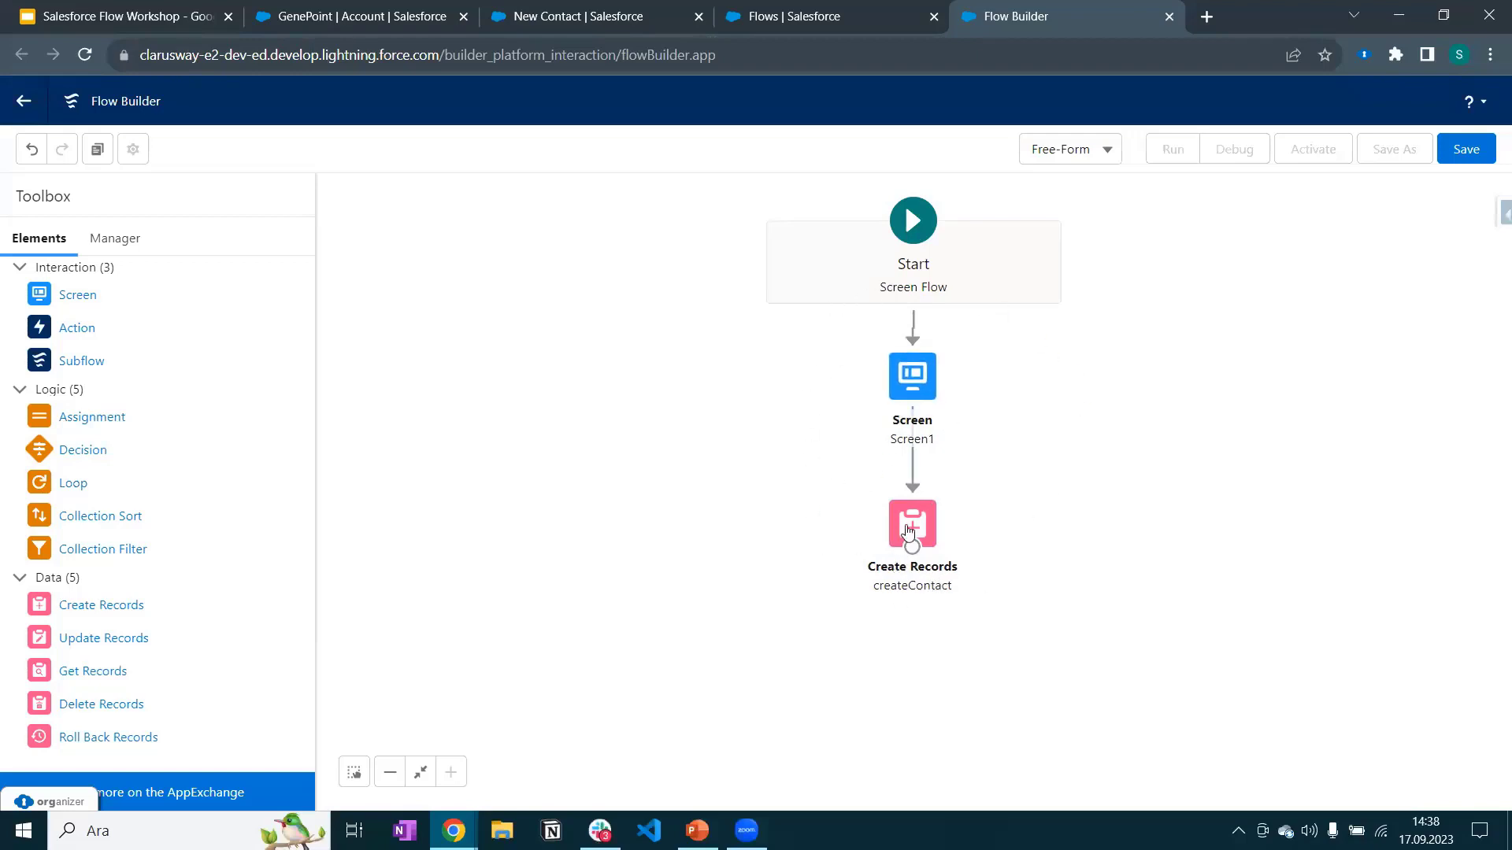
{"action": "left_click_drag", "start_coordinate": [909, 527], "coordinate": [911, 528]}
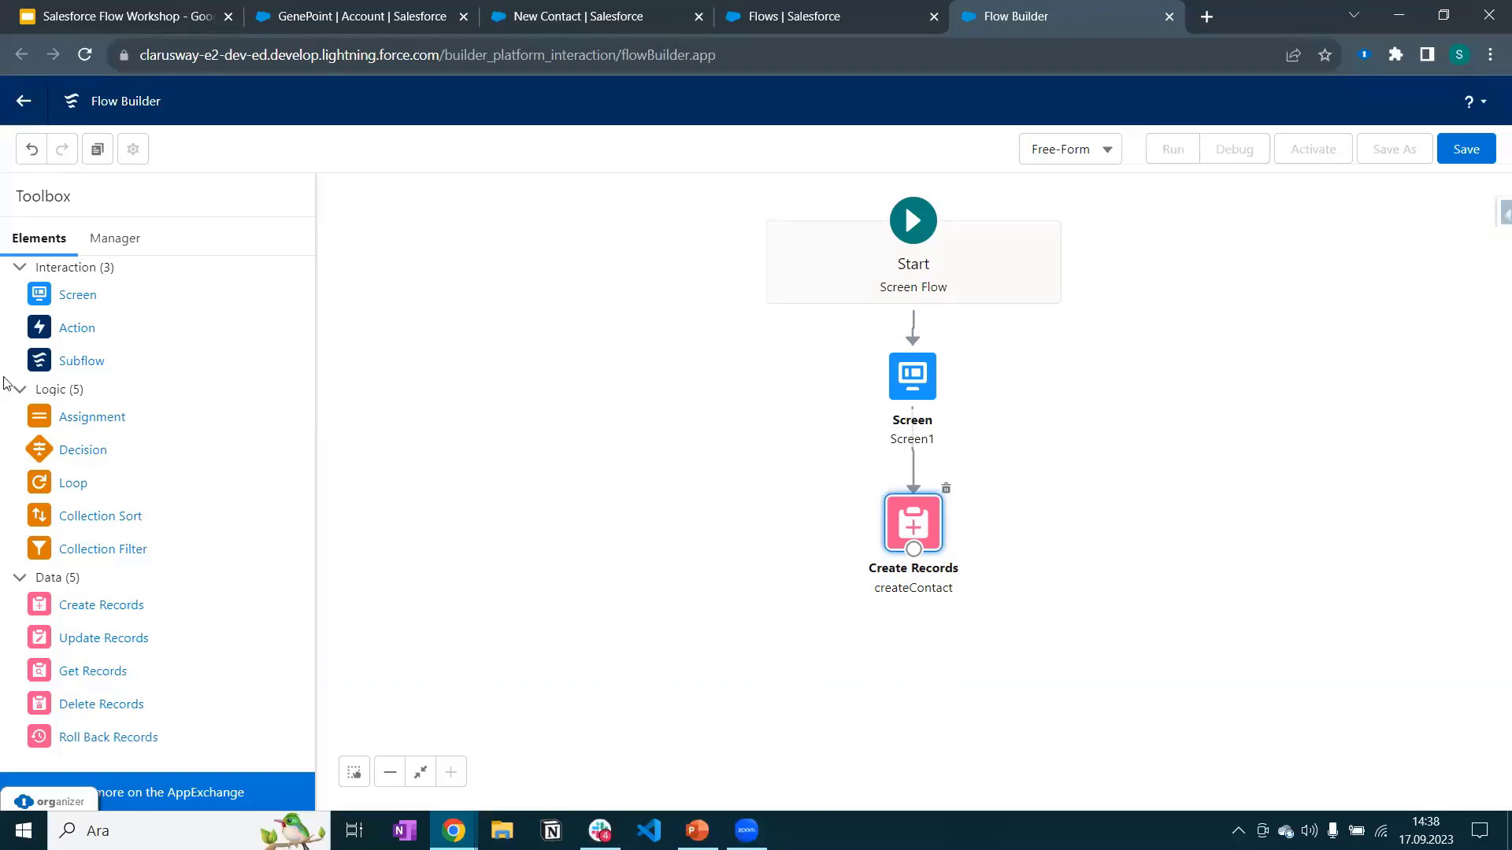
Add a Screen element labelled "screen2" below createContact and place a Display Text component with API name "mesaj" on it.
{"action": "left_click_drag", "start_coordinate": [79, 296], "coordinate": [928, 668]}
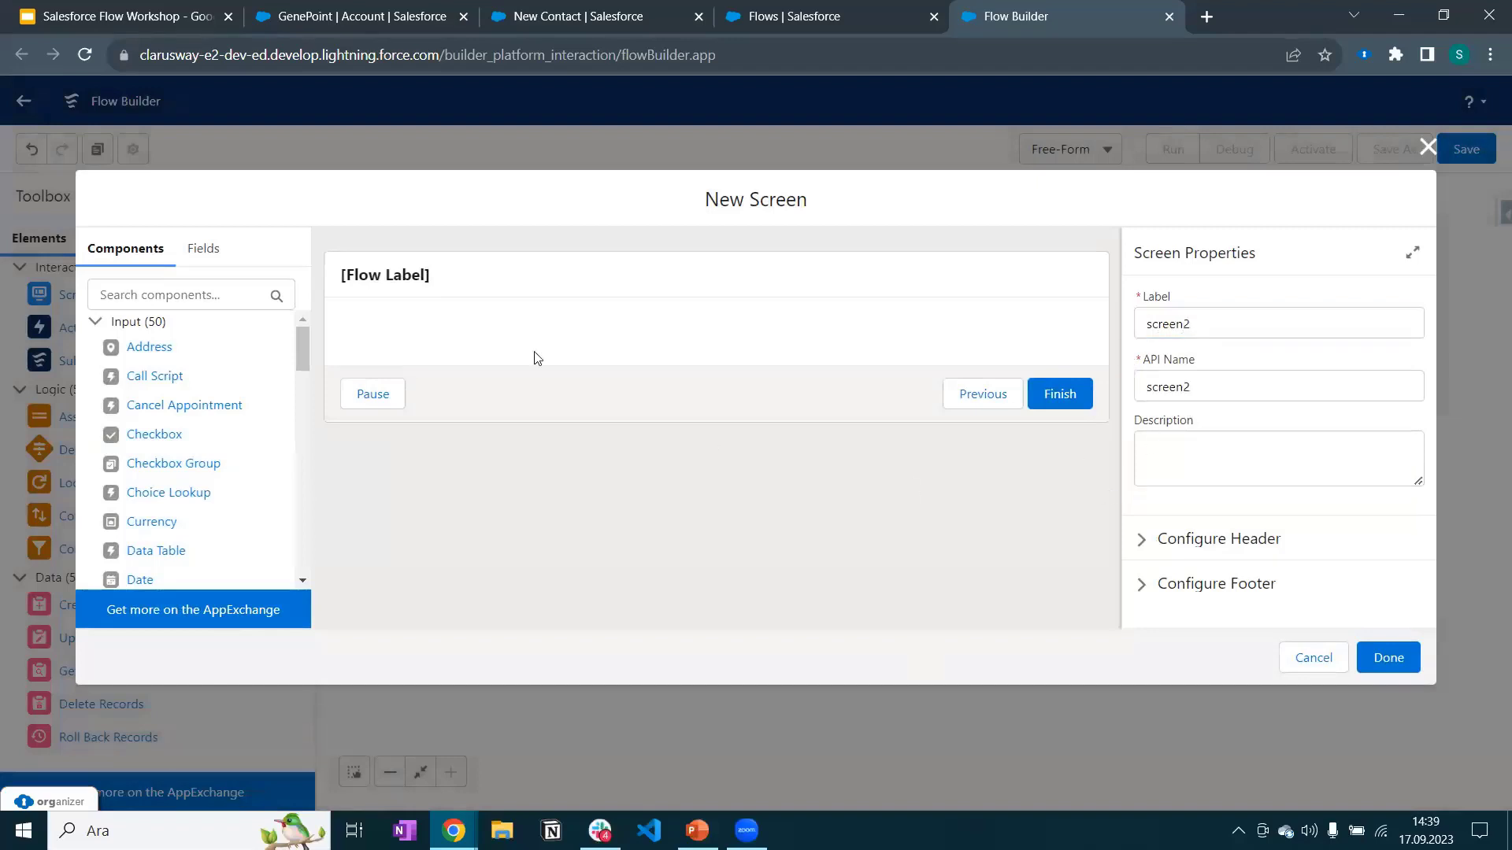
{"action": "scroll", "coordinate": [232, 394], "scroll_direction": "down", "scroll_amount": 15}
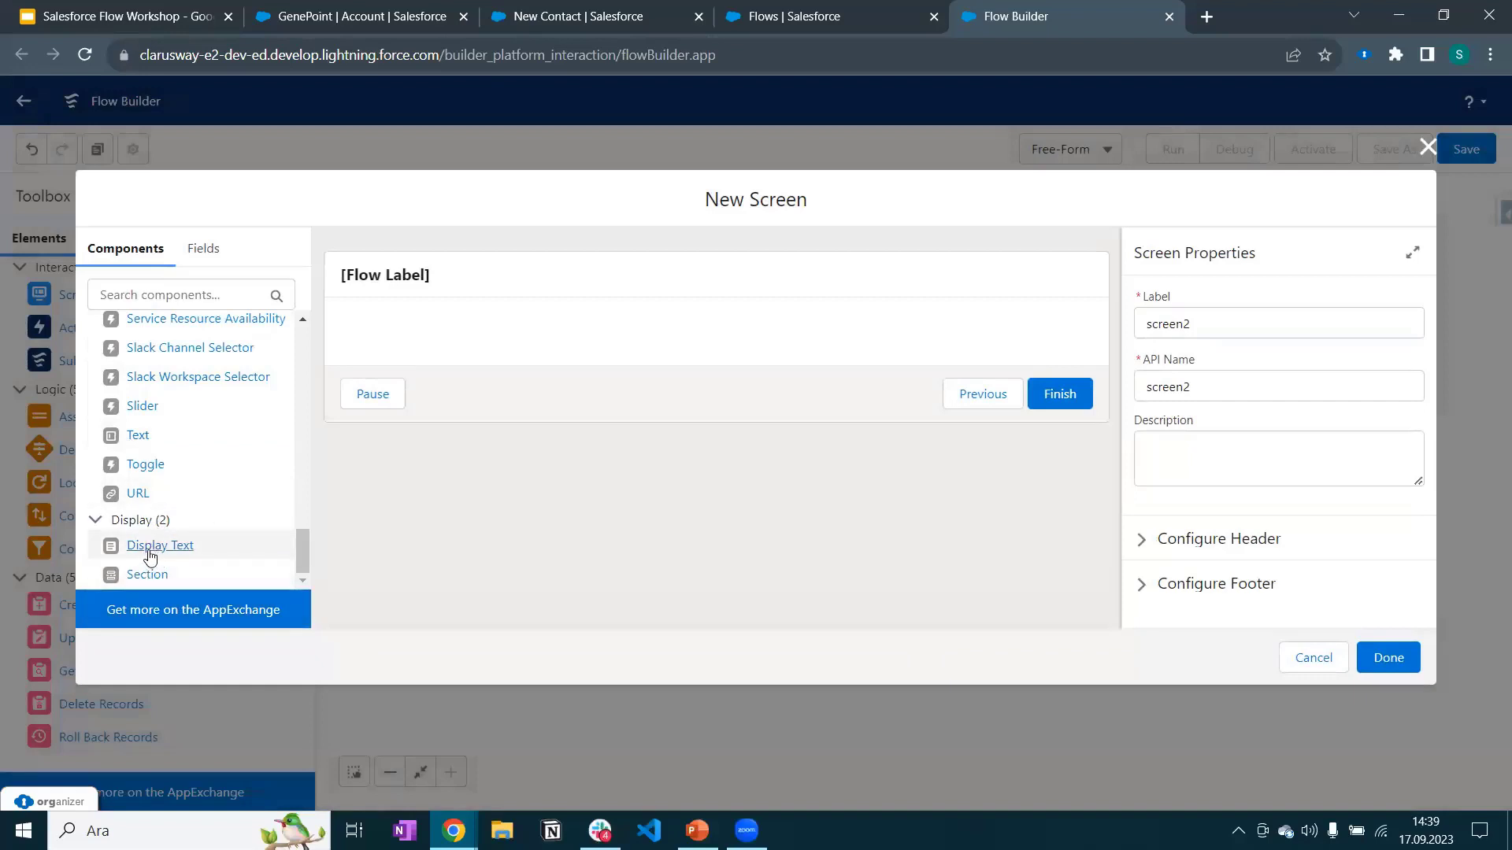
{"action": "left_click_drag", "start_coordinate": [150, 556], "coordinate": [452, 345]}
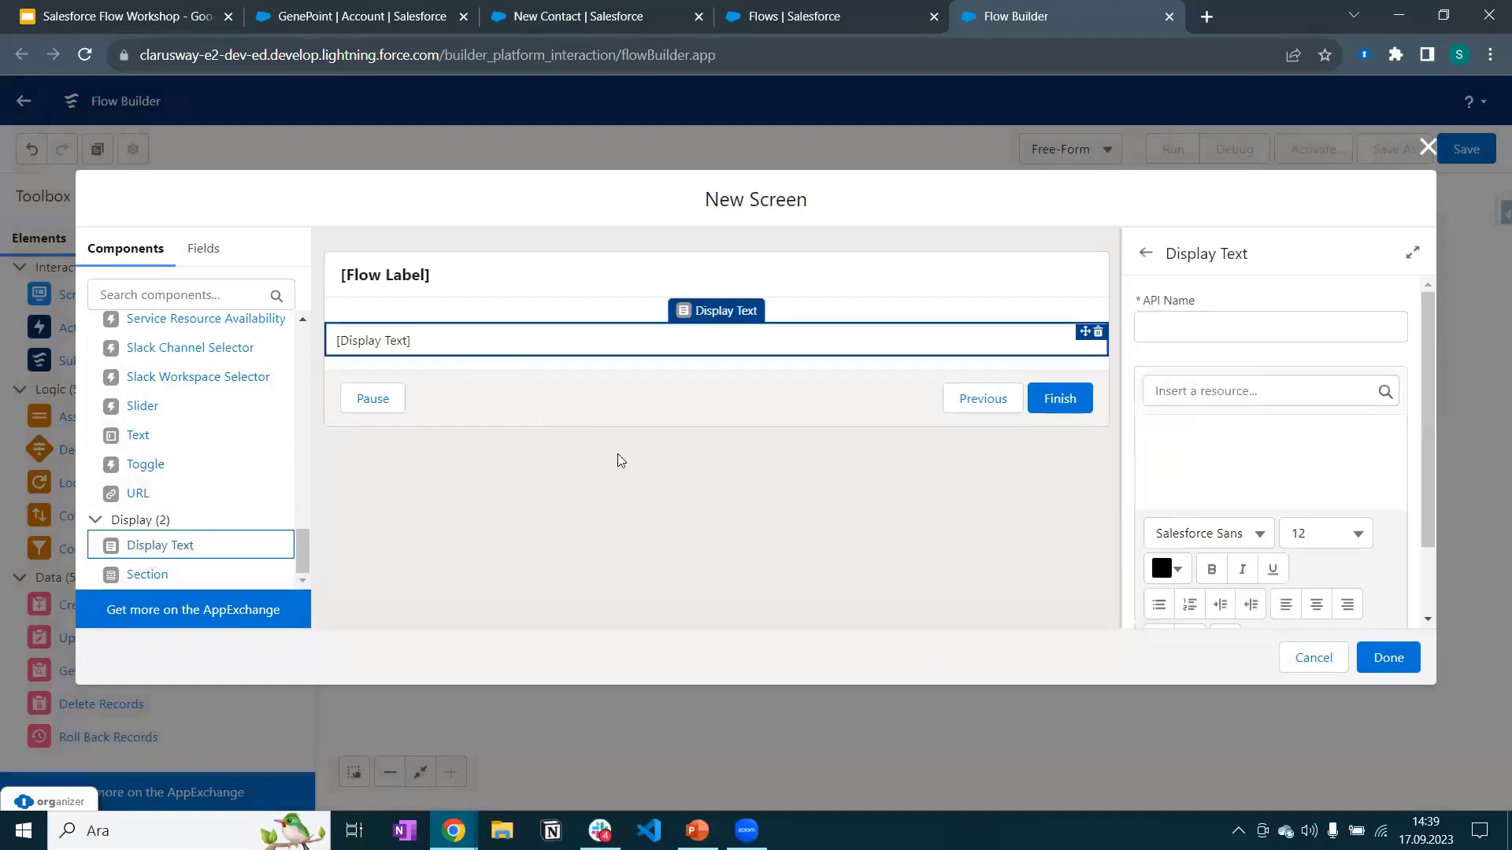
{"action": "left_click", "coordinate": [1208, 326]}
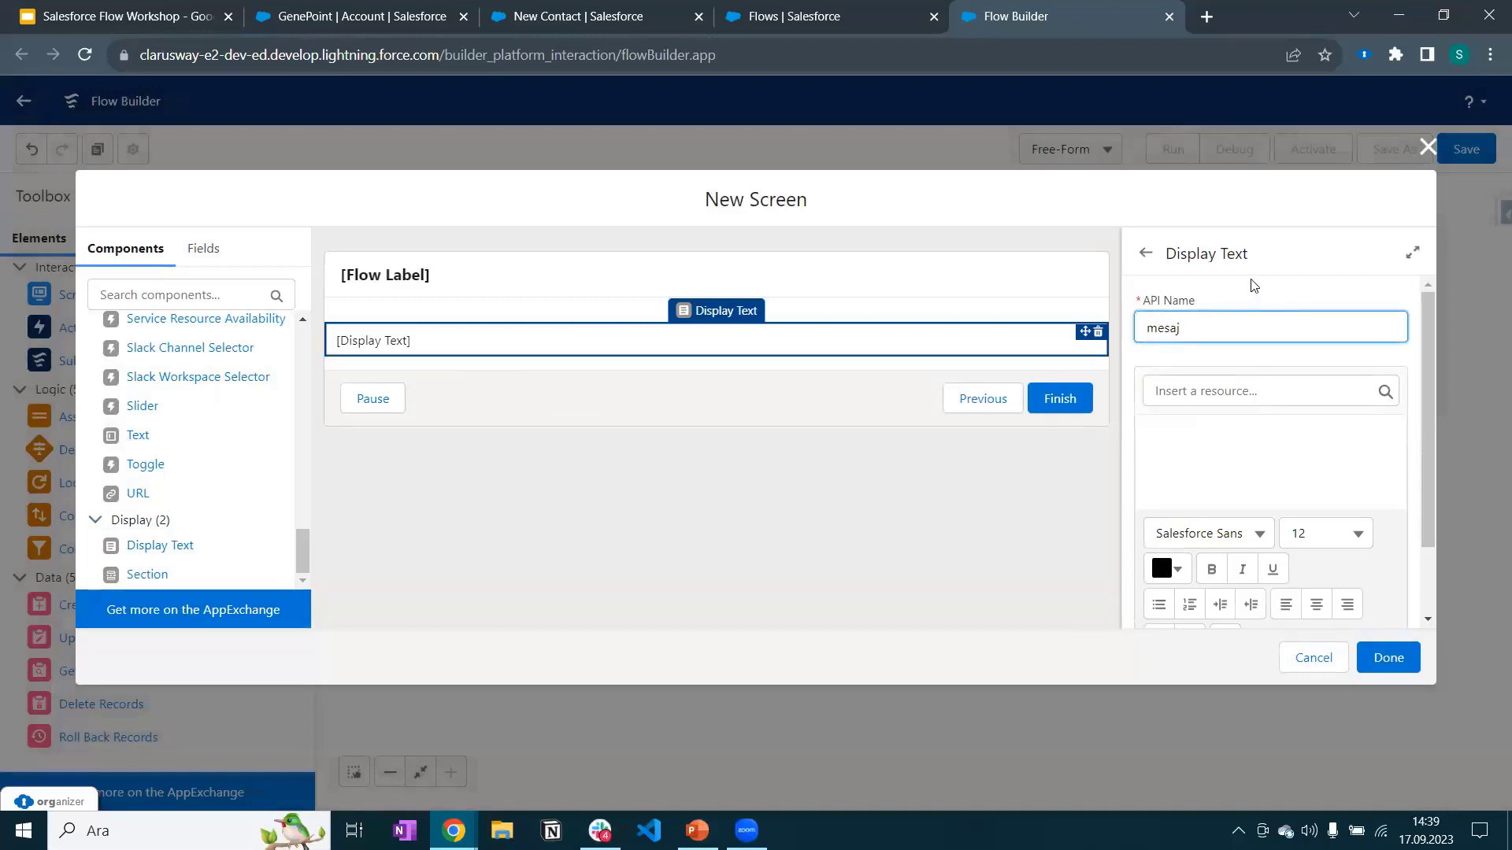
Enter "Contact Kaydınız Oluşmuştur." as the content of the mesaj display text.
{"action": "left_click", "coordinate": [1203, 437]}
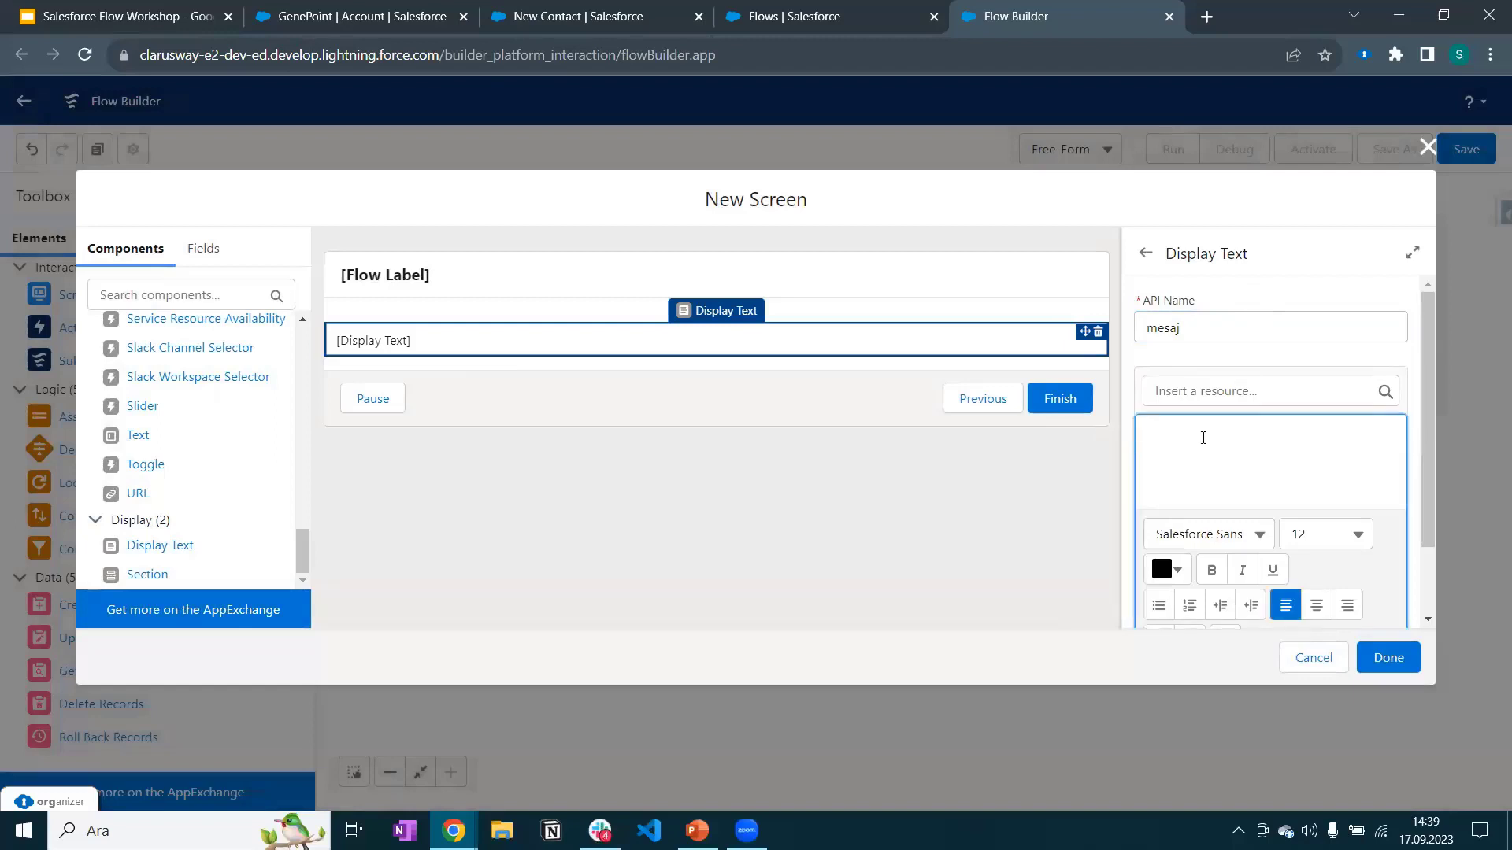
{"action": "type", "text": "Contact Kaydınız oluş"}
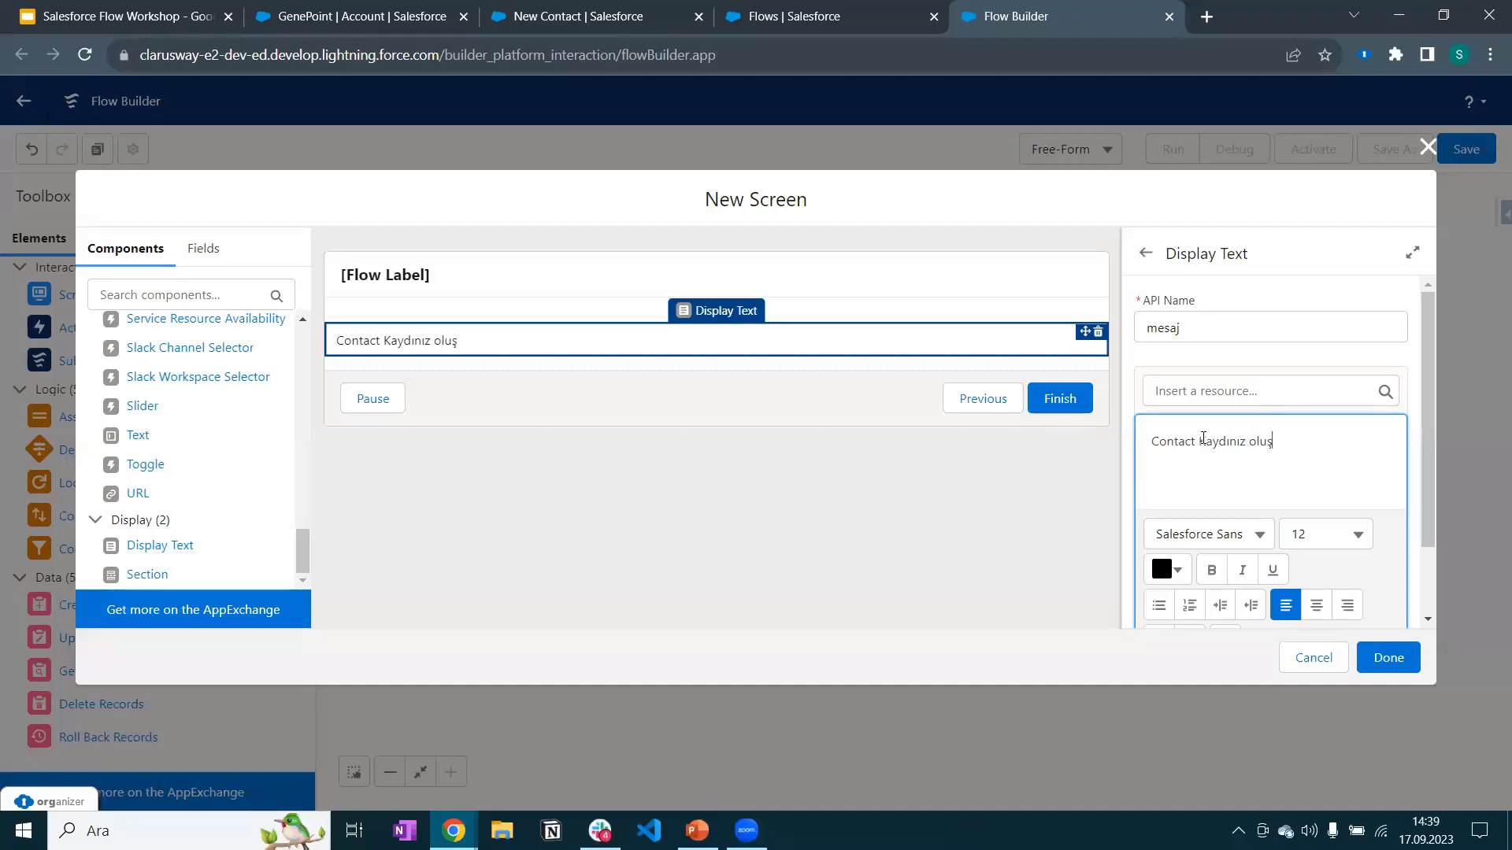
{"action": "key", "text": "BackSpace"}
{"action": "key", "text": "BackSpace"}
{"action": "key", "text": "BackSpace"}
{"action": "key", "text": "BackSpace"}
{"action": "type", "text": "muştur"}
Format the whole mesaj text at font size 20 in red (#F41919) and finish the new screen.
{"action": "left_click_drag", "start_coordinate": [1350, 442], "coordinate": [1118, 449]}
{"action": "left_click", "coordinate": [1316, 543]}
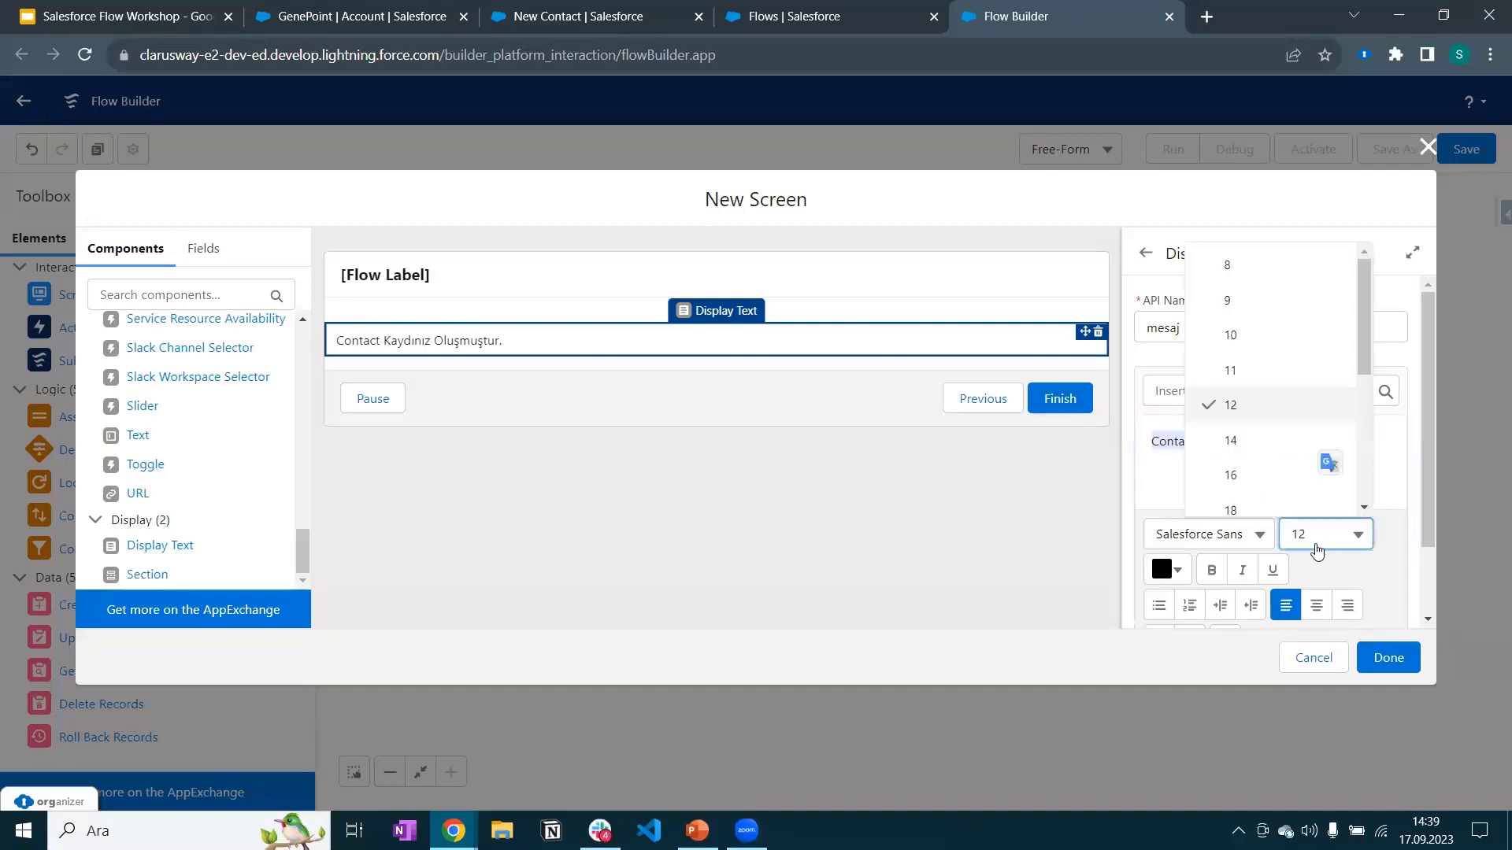
{"action": "scroll", "coordinate": [1241, 445], "scroll_direction": "down", "scroll_amount": 2}
{"action": "left_click", "coordinate": [1241, 356]}
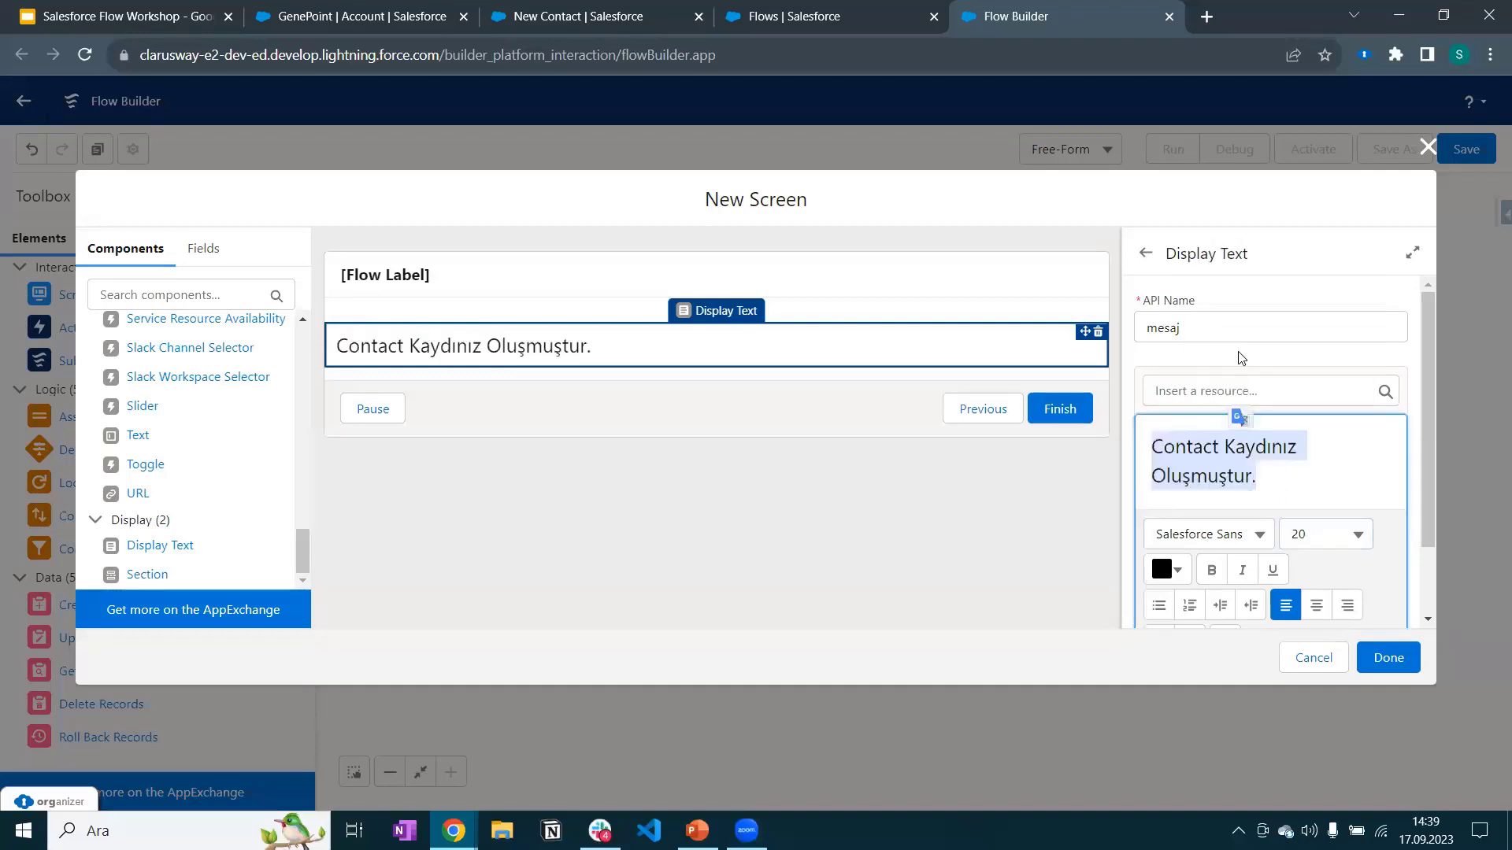
{"action": "left_click", "coordinate": [1167, 569]}
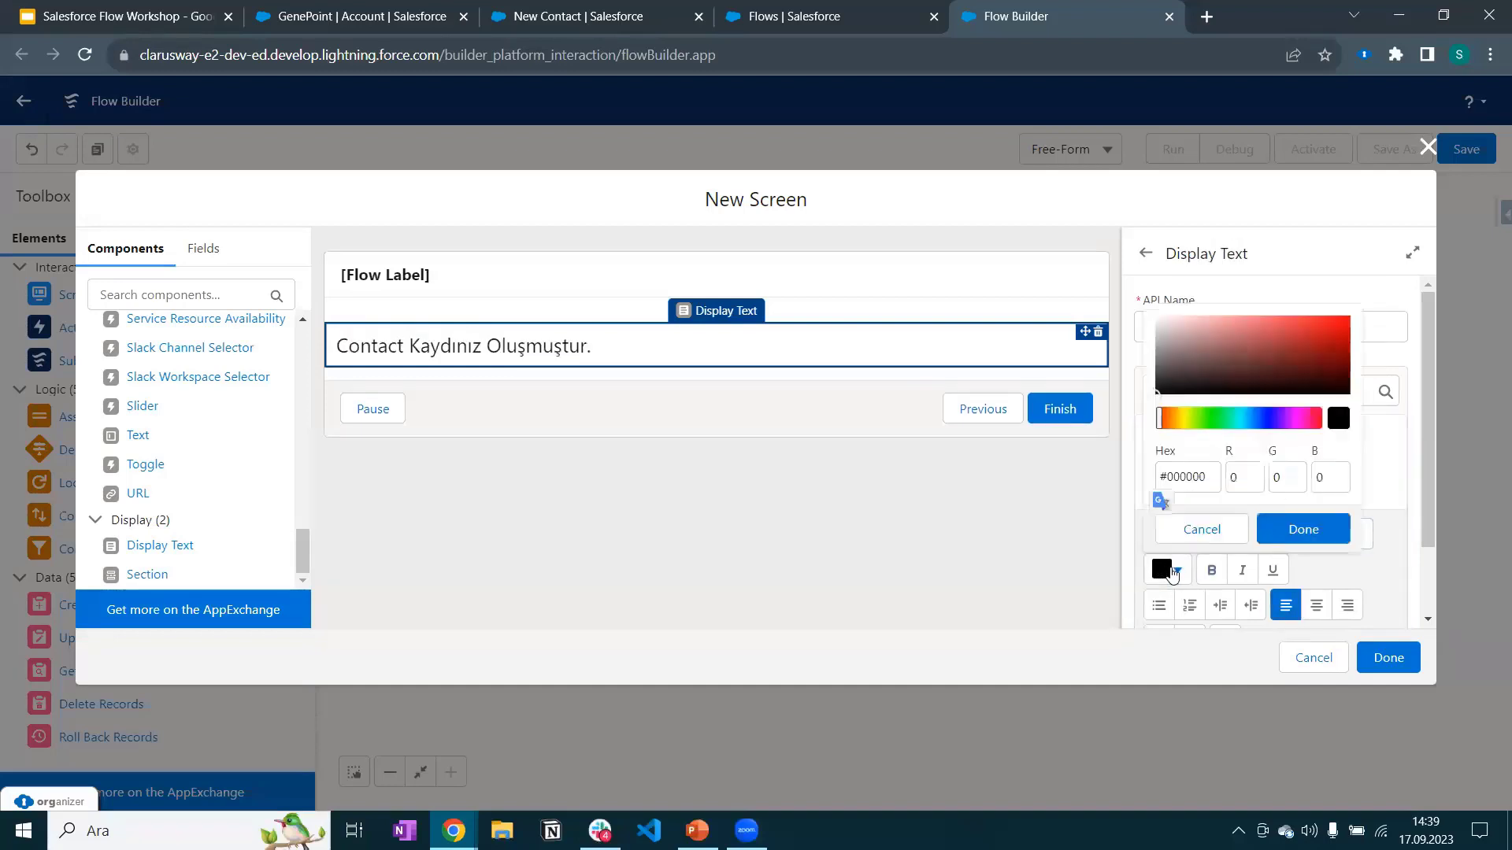
{"action": "left_click", "coordinate": [1329, 320]}
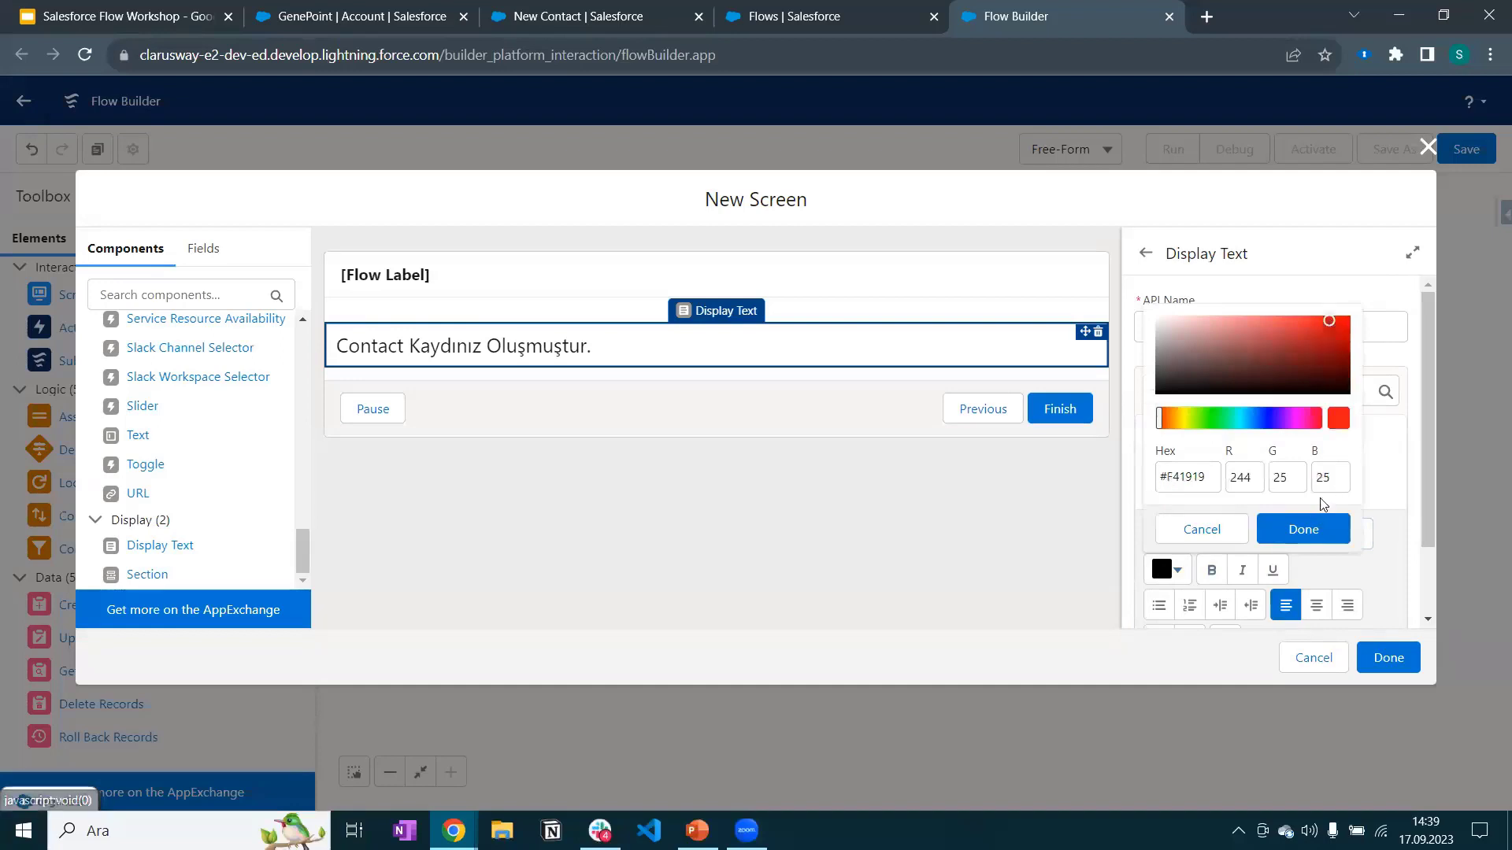
{"action": "left_click", "coordinate": [1304, 530]}
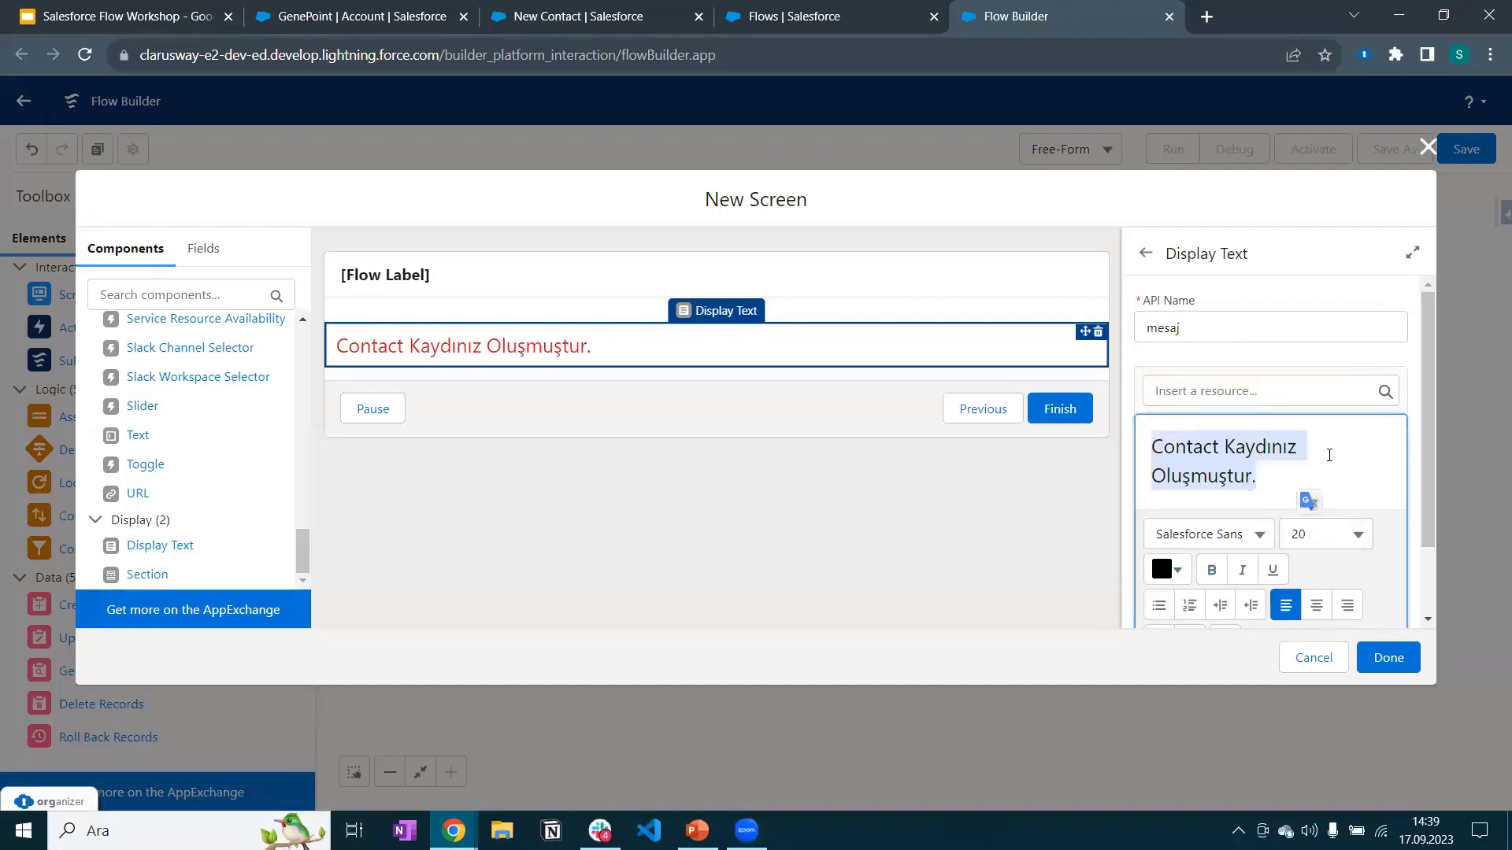
{"action": "left_click", "coordinate": [1349, 477]}
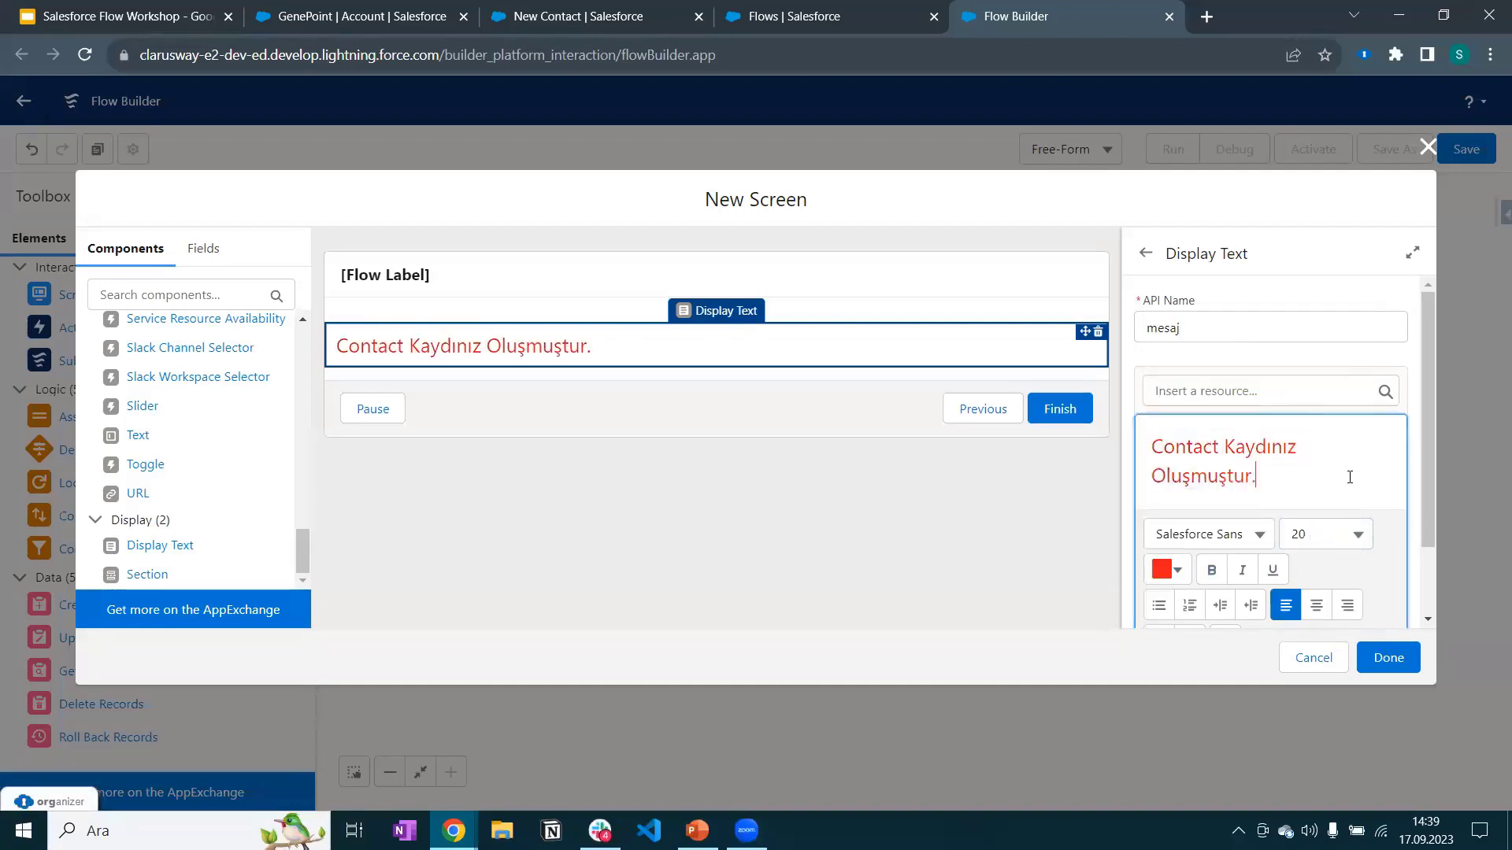
{"action": "left_click", "coordinate": [1389, 658]}
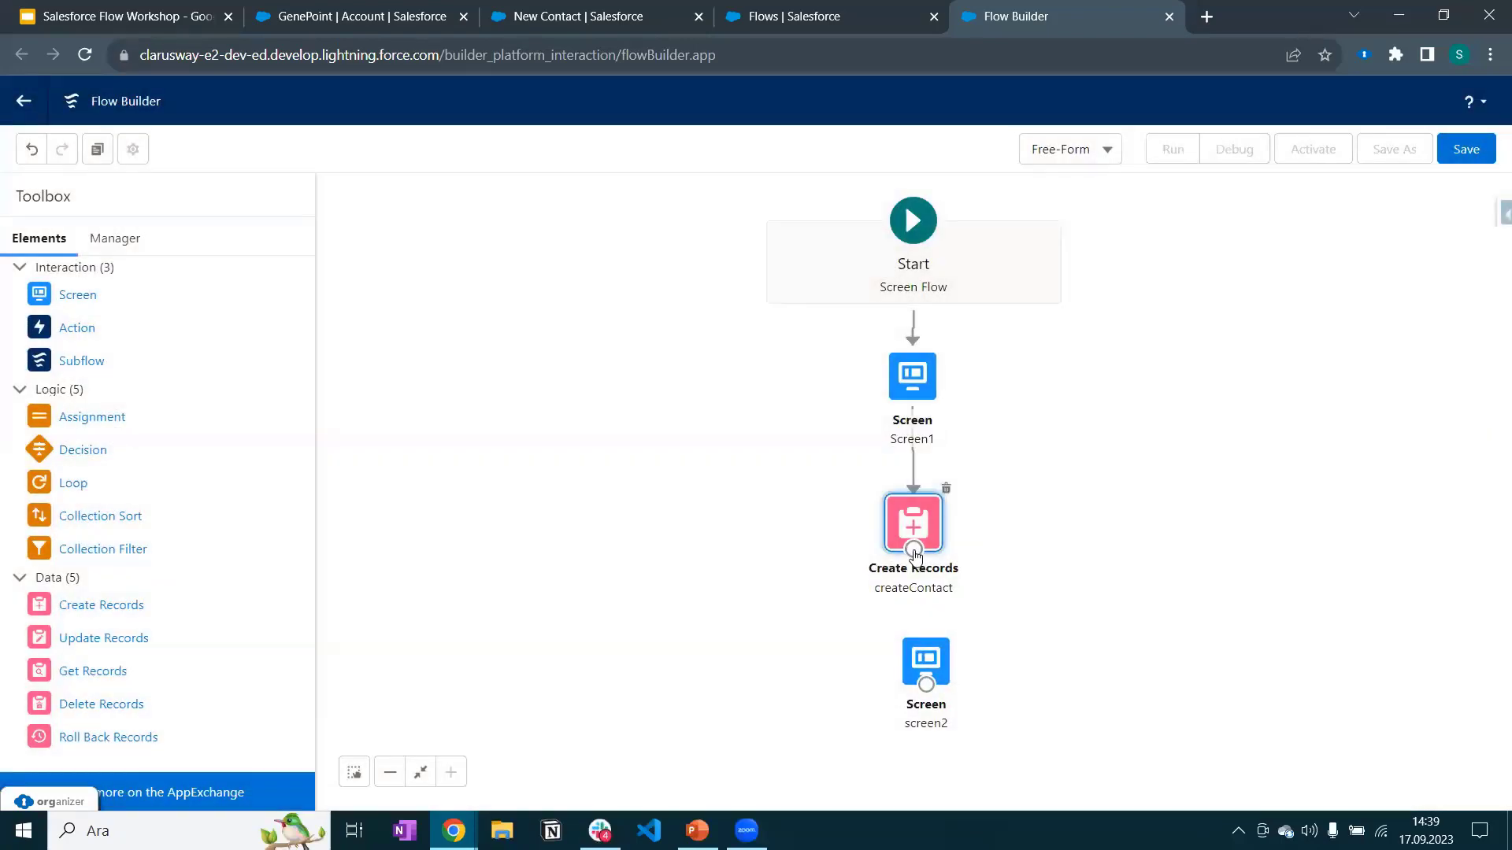
Connect createContact to screen2 and align screen2 beneath it in the flow column.
{"action": "left_click_drag", "start_coordinate": [914, 549], "coordinate": [912, 681]}
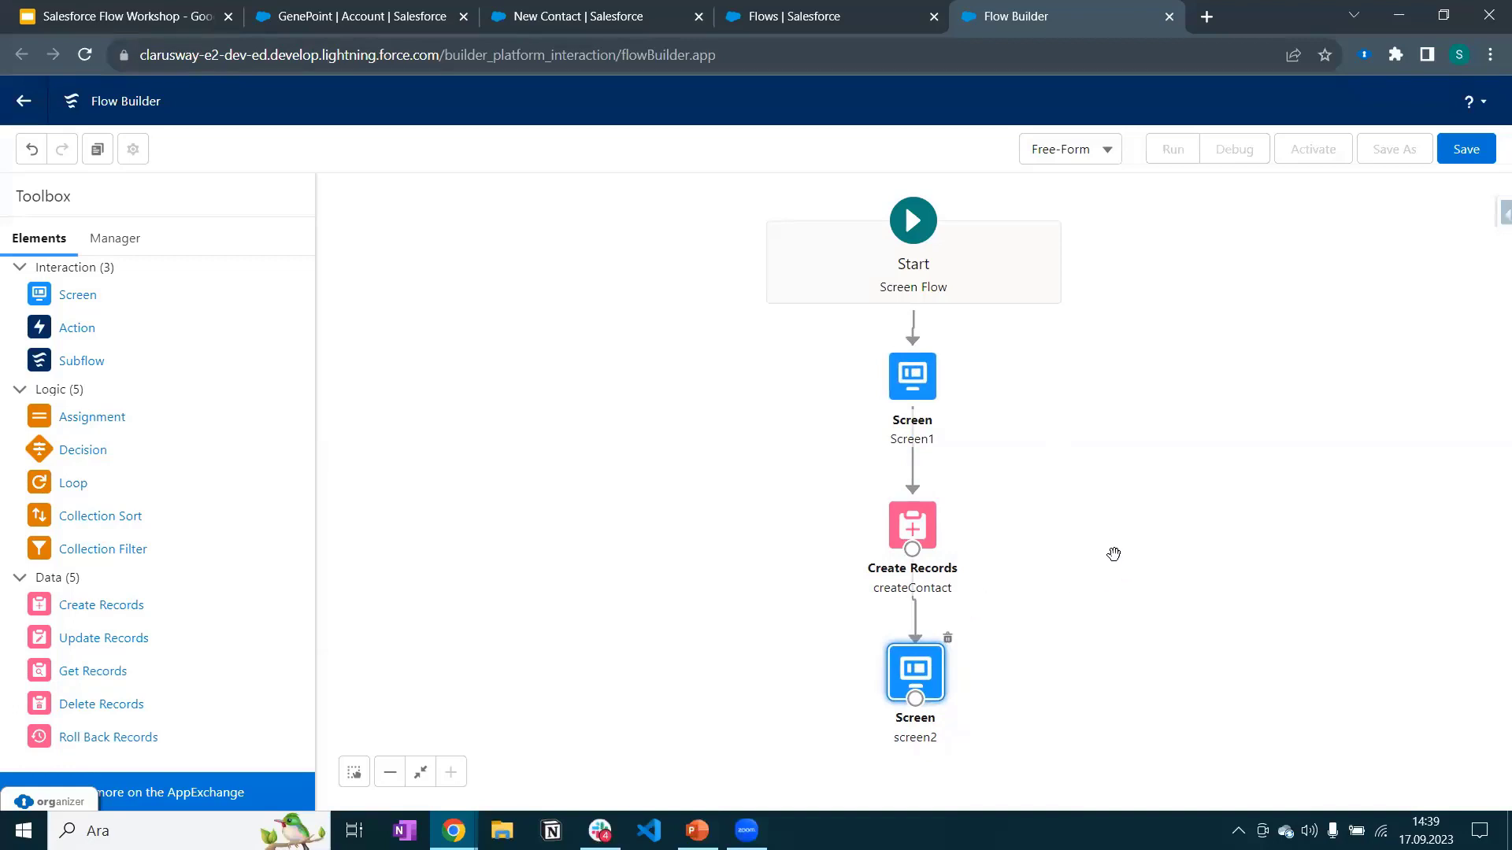
Examine the Account Name lookup in the New Contact form and compare it with the GenePoint account page.
{"action": "left_click", "coordinate": [564, 19]}
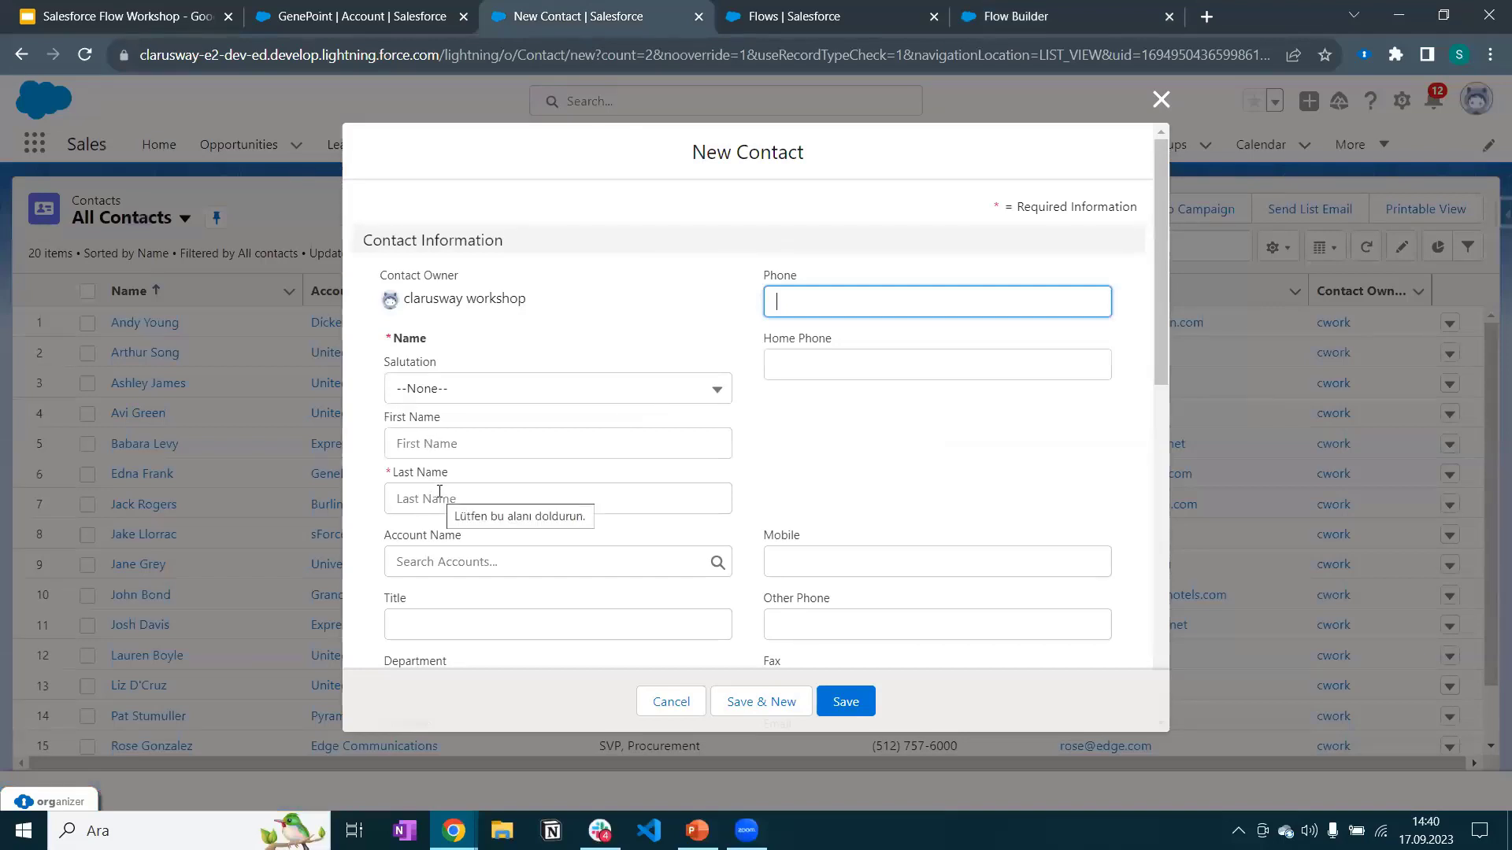
{"action": "scroll", "coordinate": [440, 492], "scroll_direction": "down", "scroll_amount": 1}
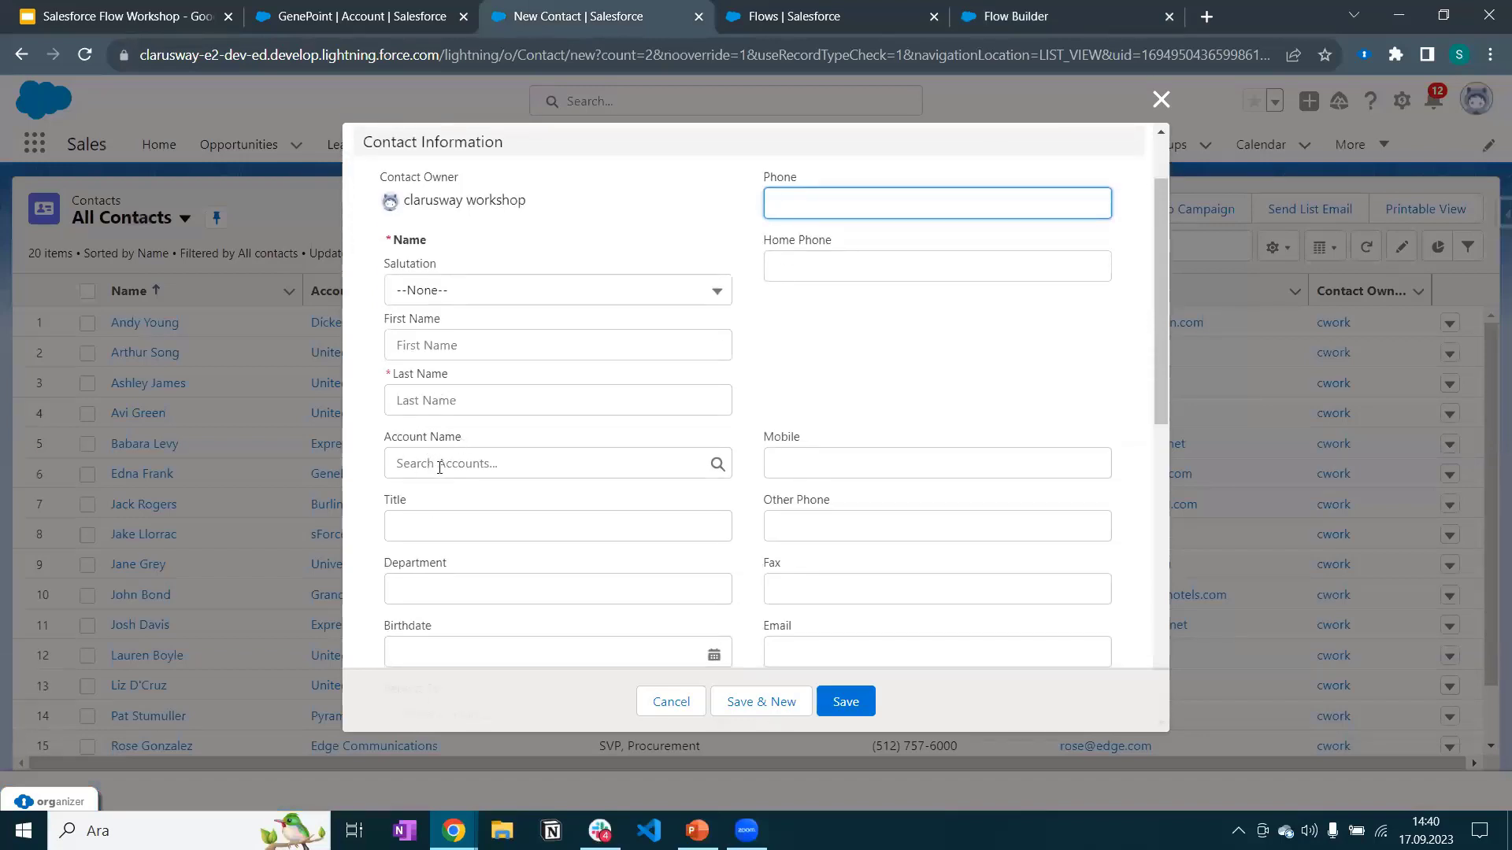
{"action": "left_click", "coordinate": [440, 466]}
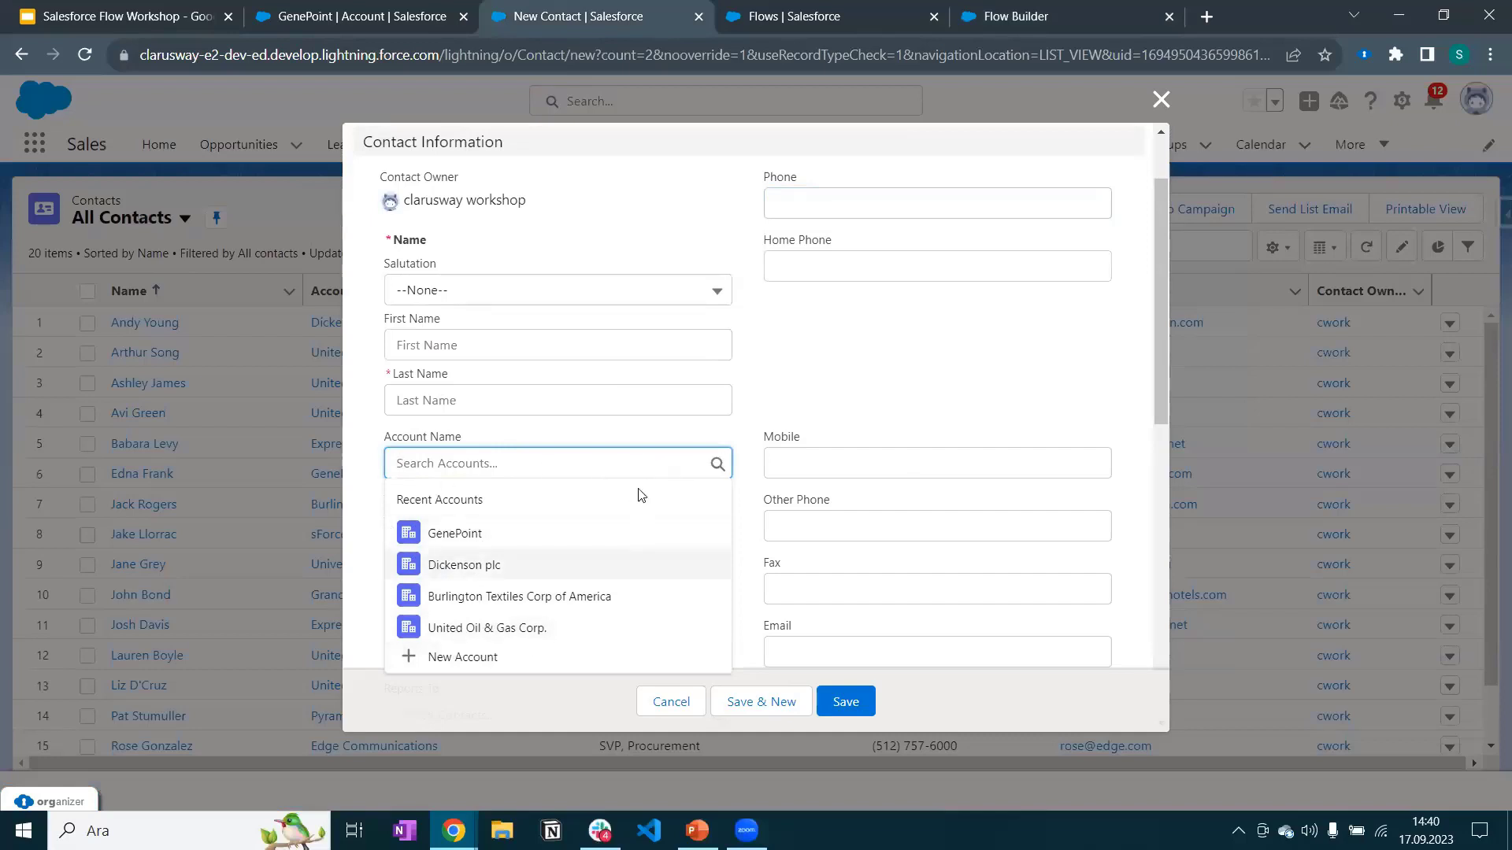
{"action": "left_click", "coordinate": [861, 378]}
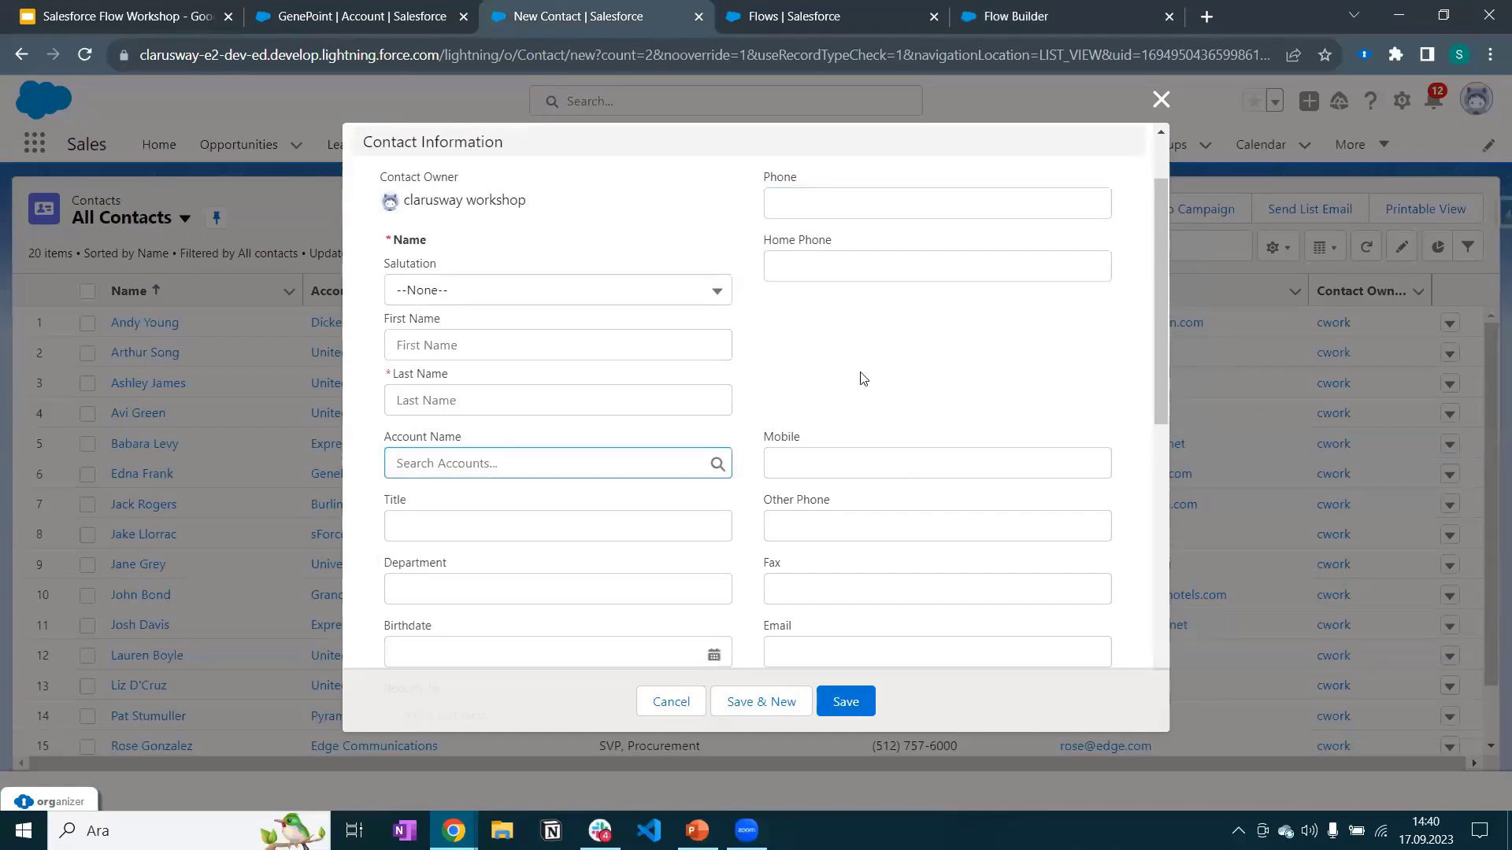
{"action": "left_click", "coordinate": [365, 10]}
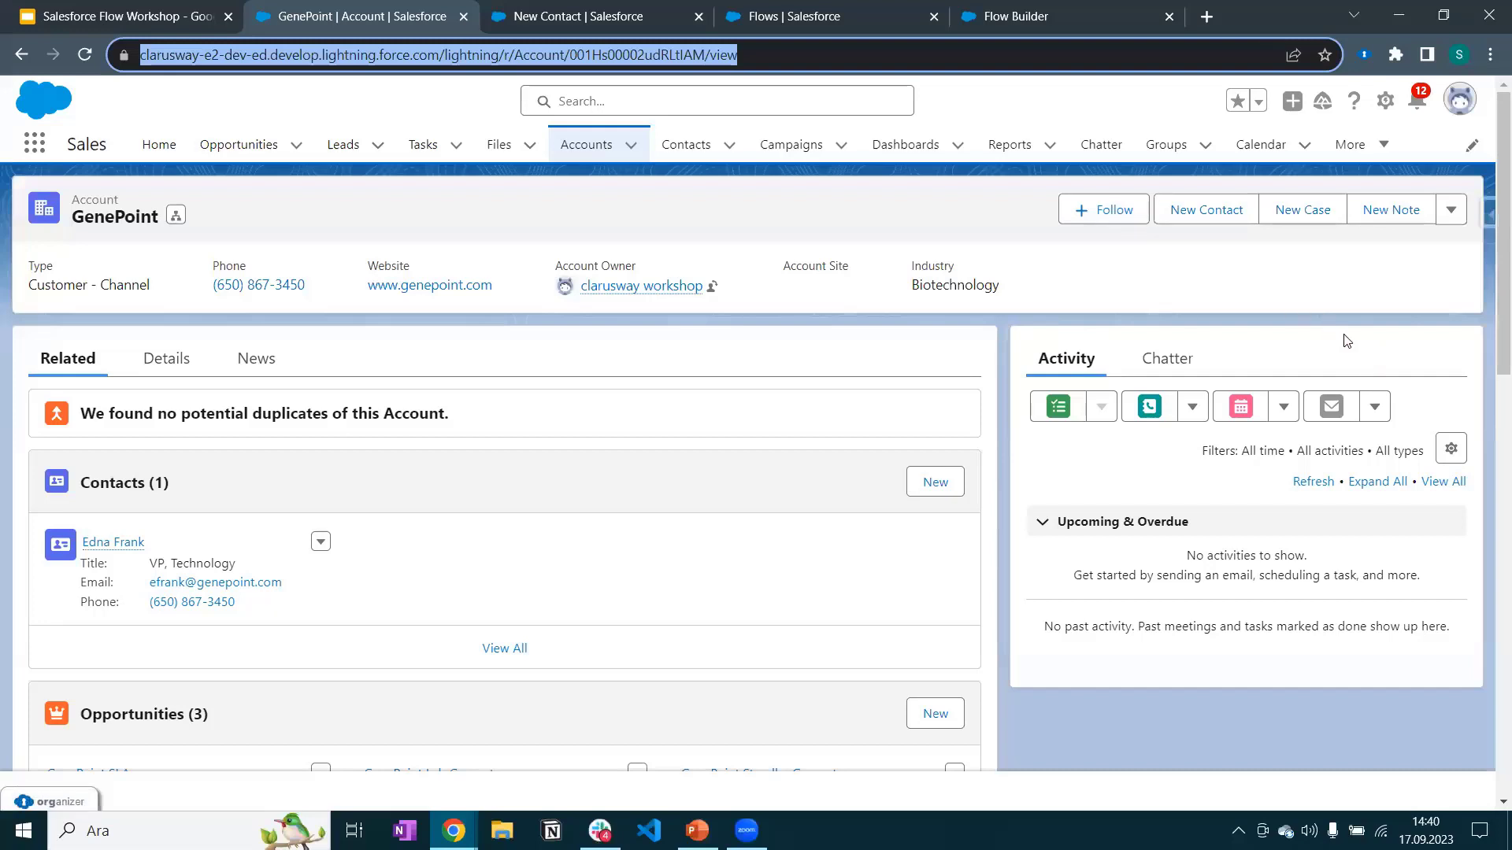
{"action": "left_click", "coordinate": [1298, 318]}
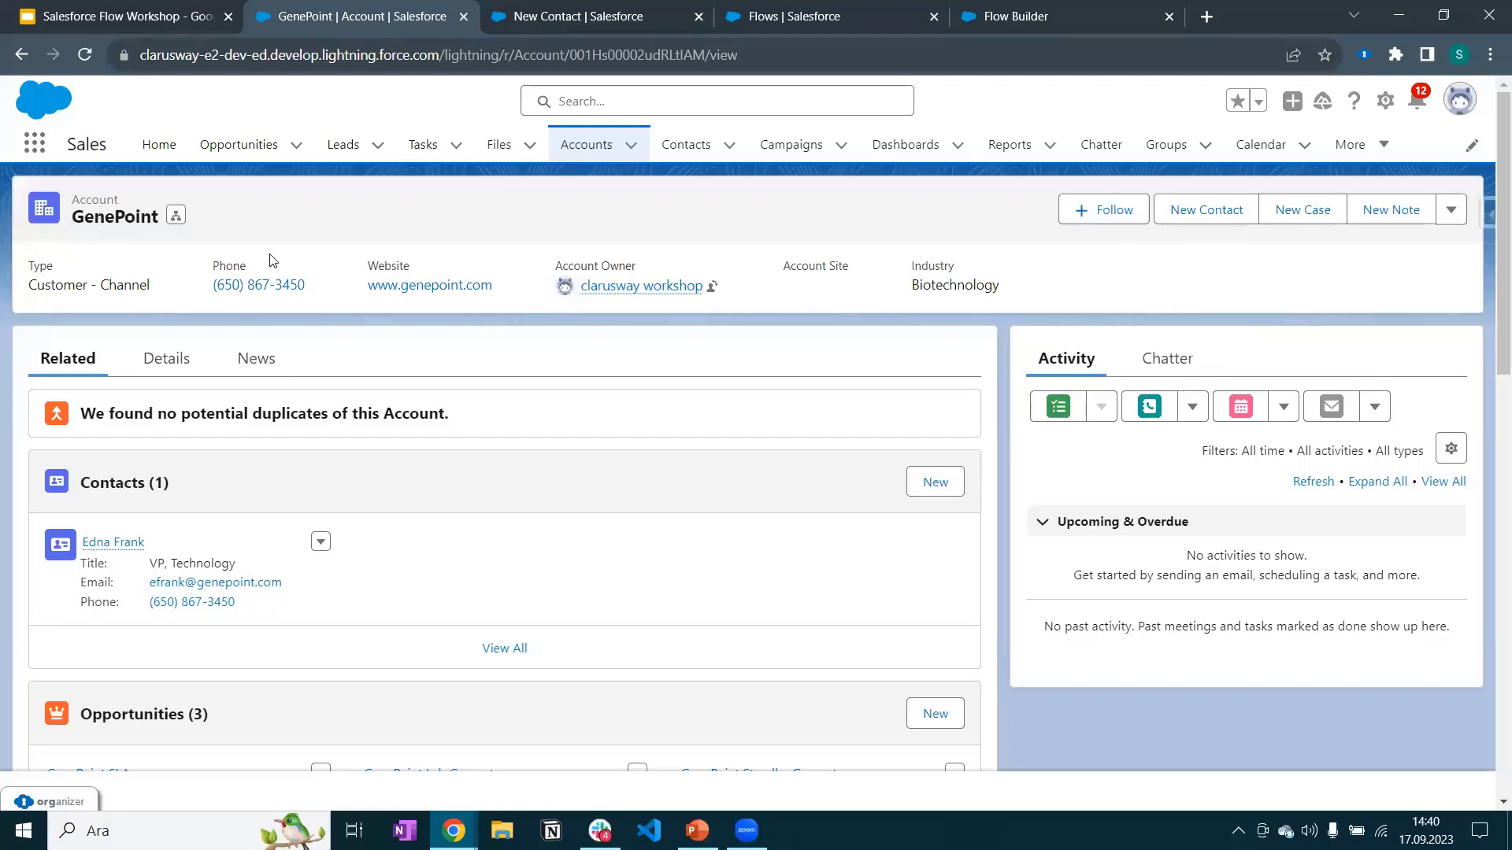
{"action": "left_click", "coordinate": [597, 24]}
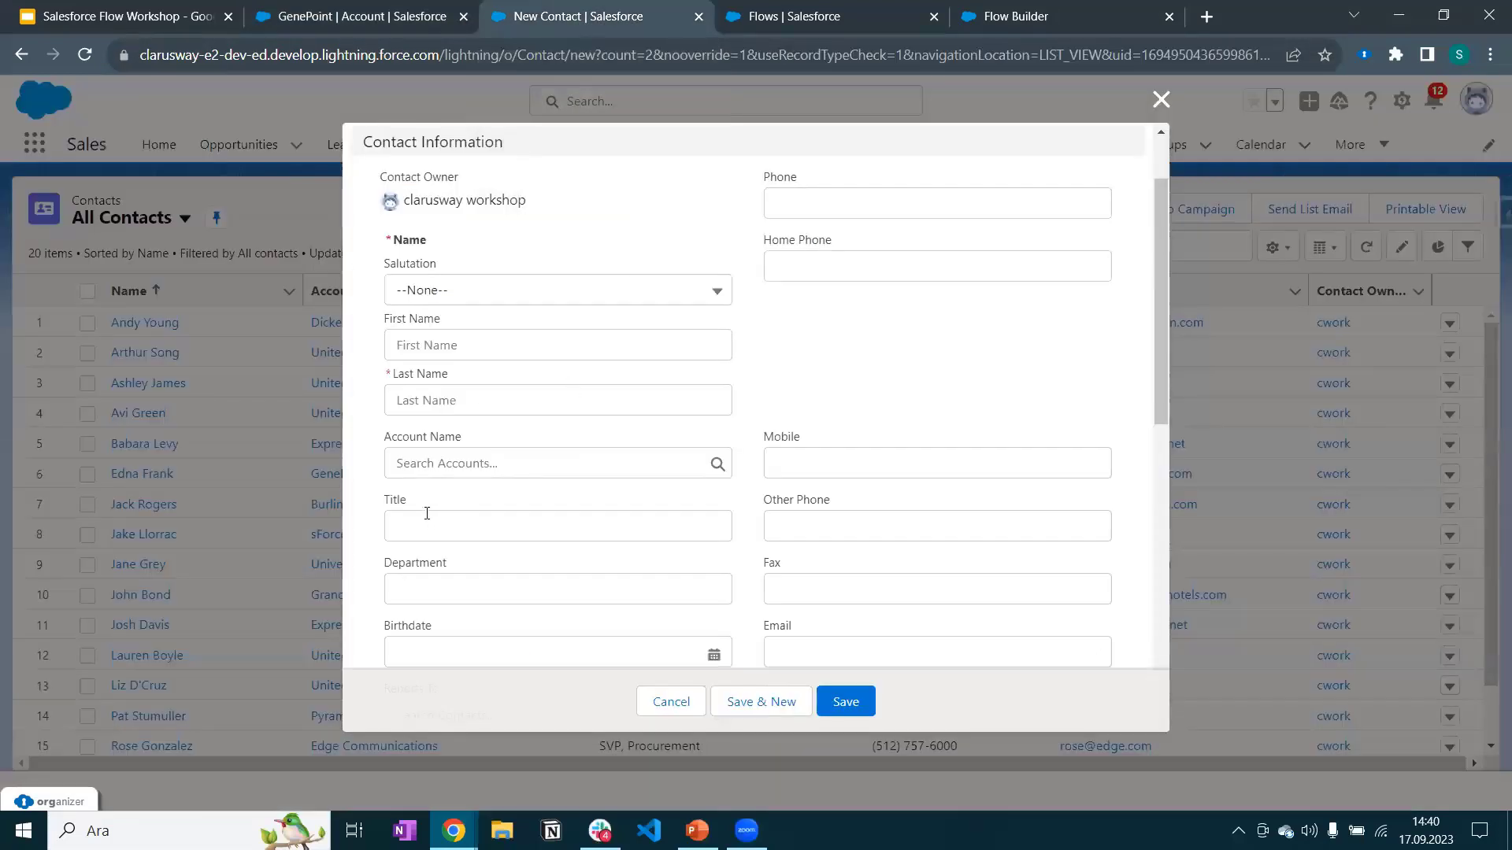
{"action": "left_click", "coordinate": [451, 461]}
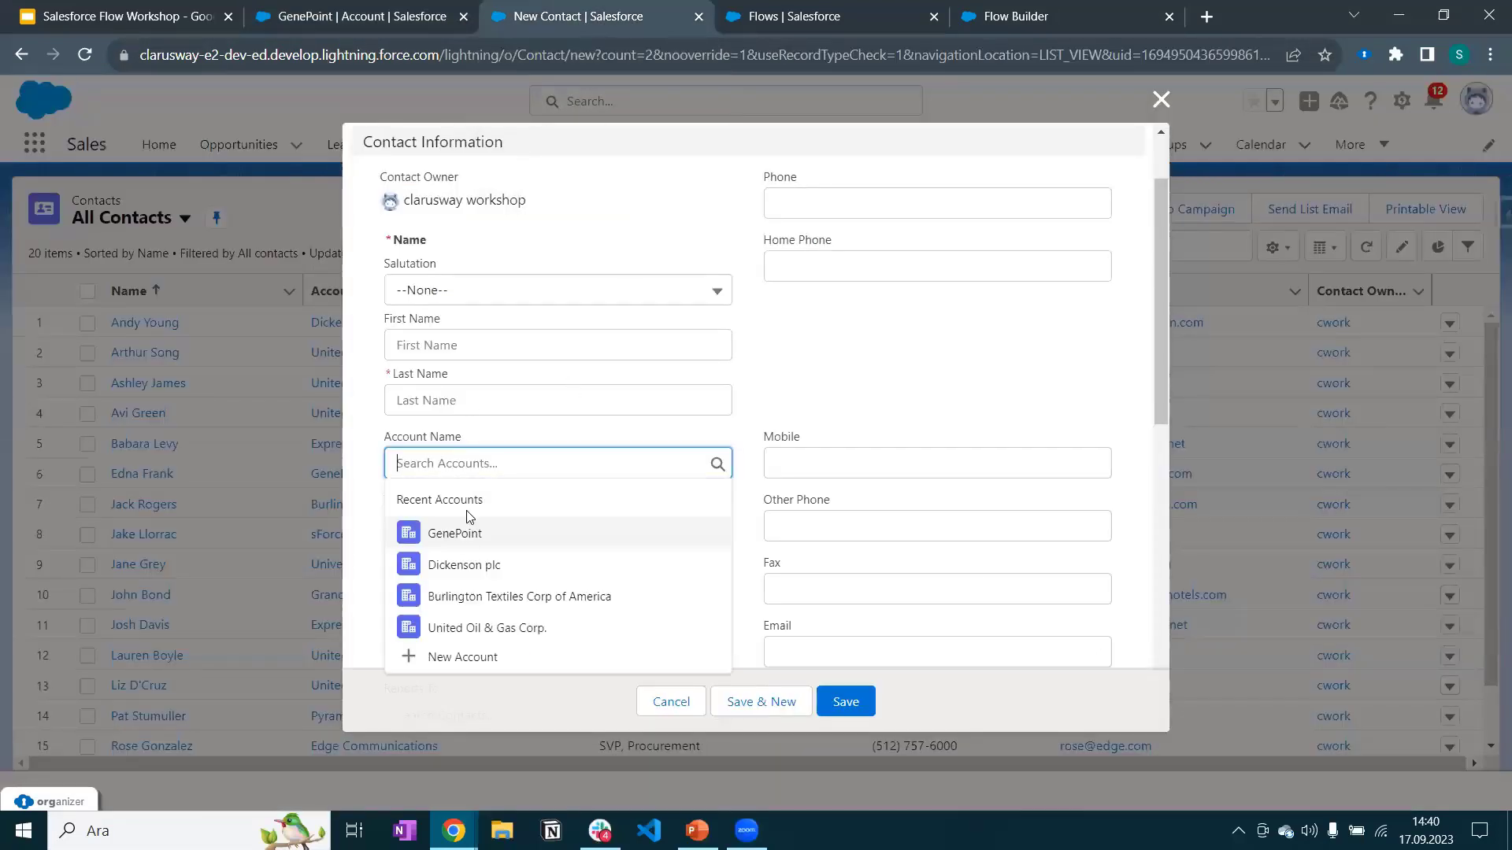
{"action": "left_click", "coordinate": [359, 14]}
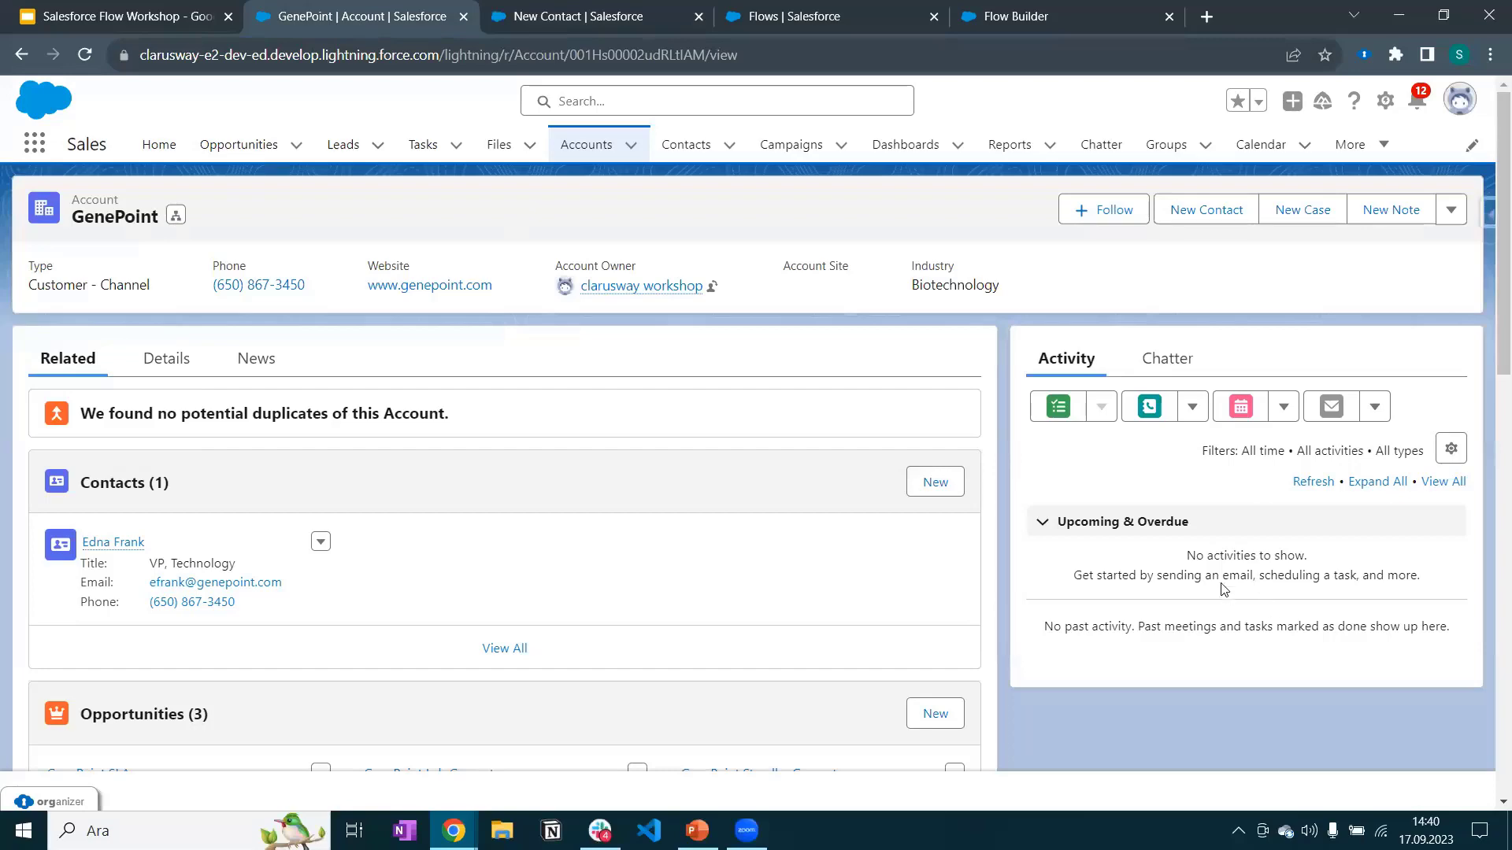
Back in Flow Builder, start a new variable resource with API name accVariable and data type Record.
{"action": "left_click", "coordinate": [1087, 14]}
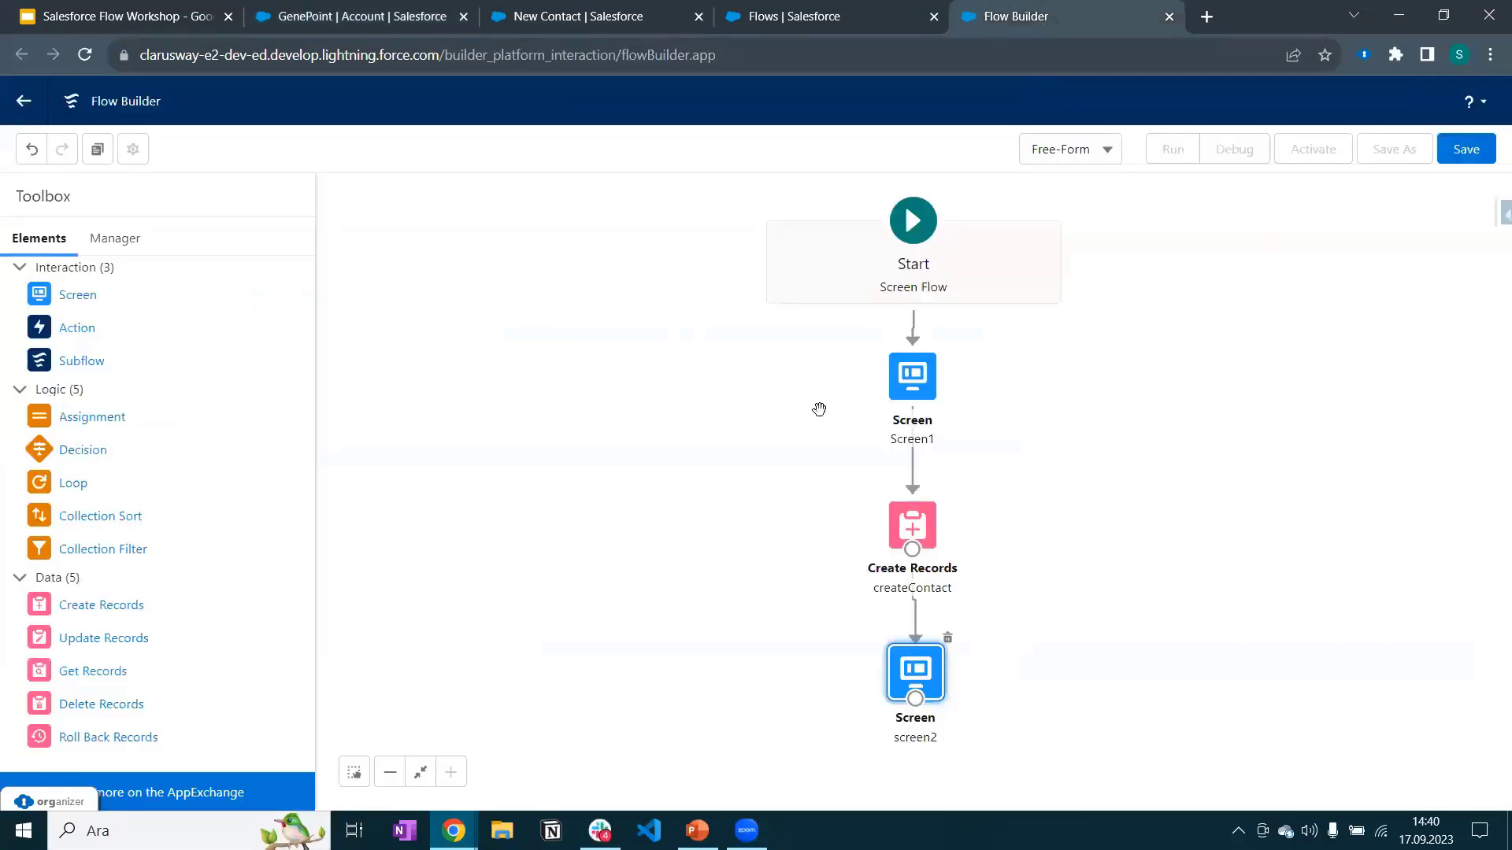
{"action": "left_click", "coordinate": [111, 238]}
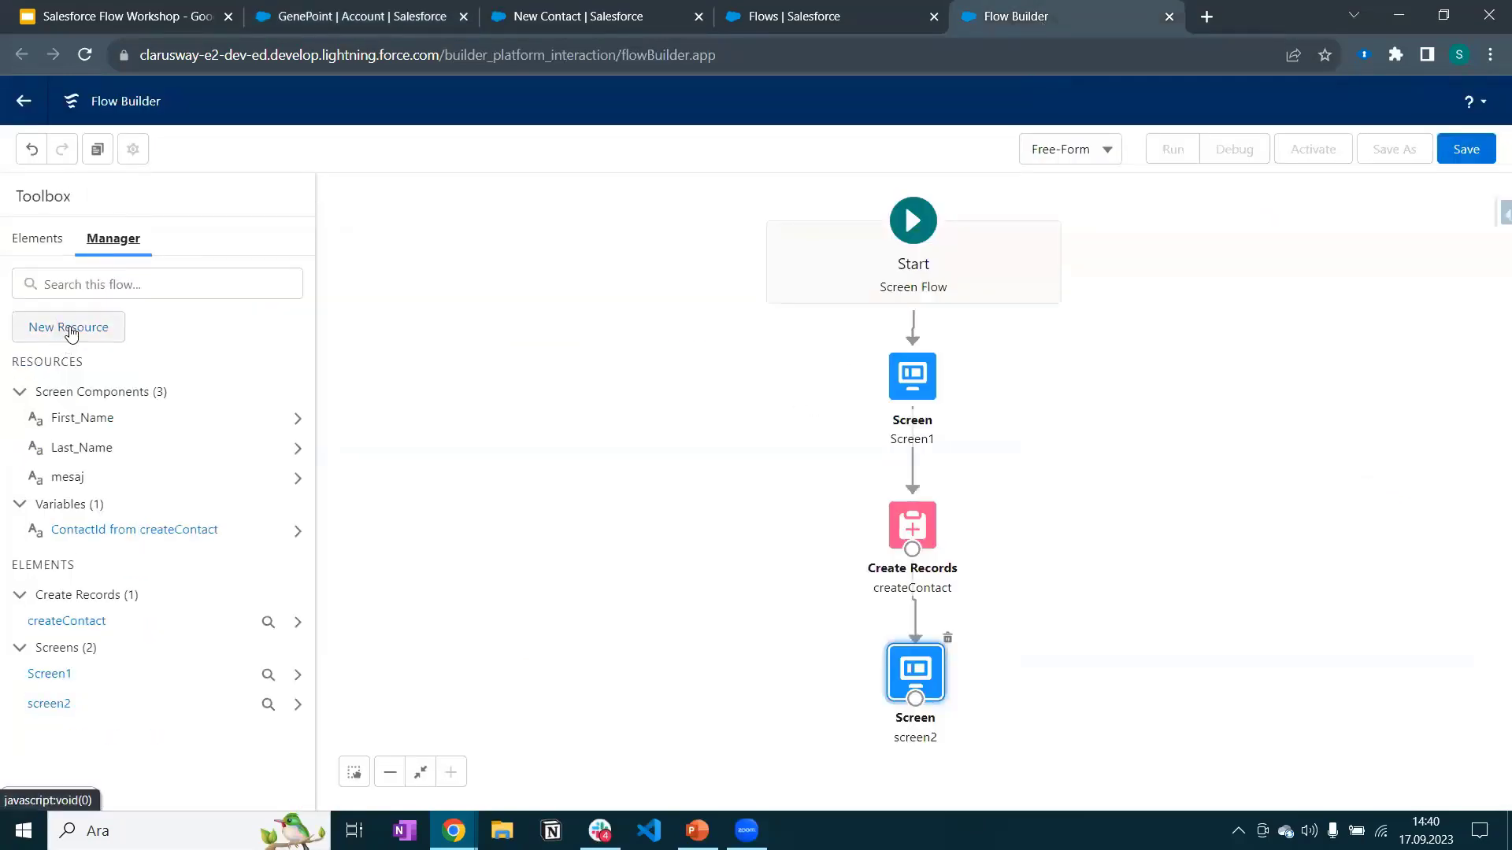
{"action": "left_click", "coordinate": [69, 327]}
{"action": "left_click", "coordinate": [475, 365]}
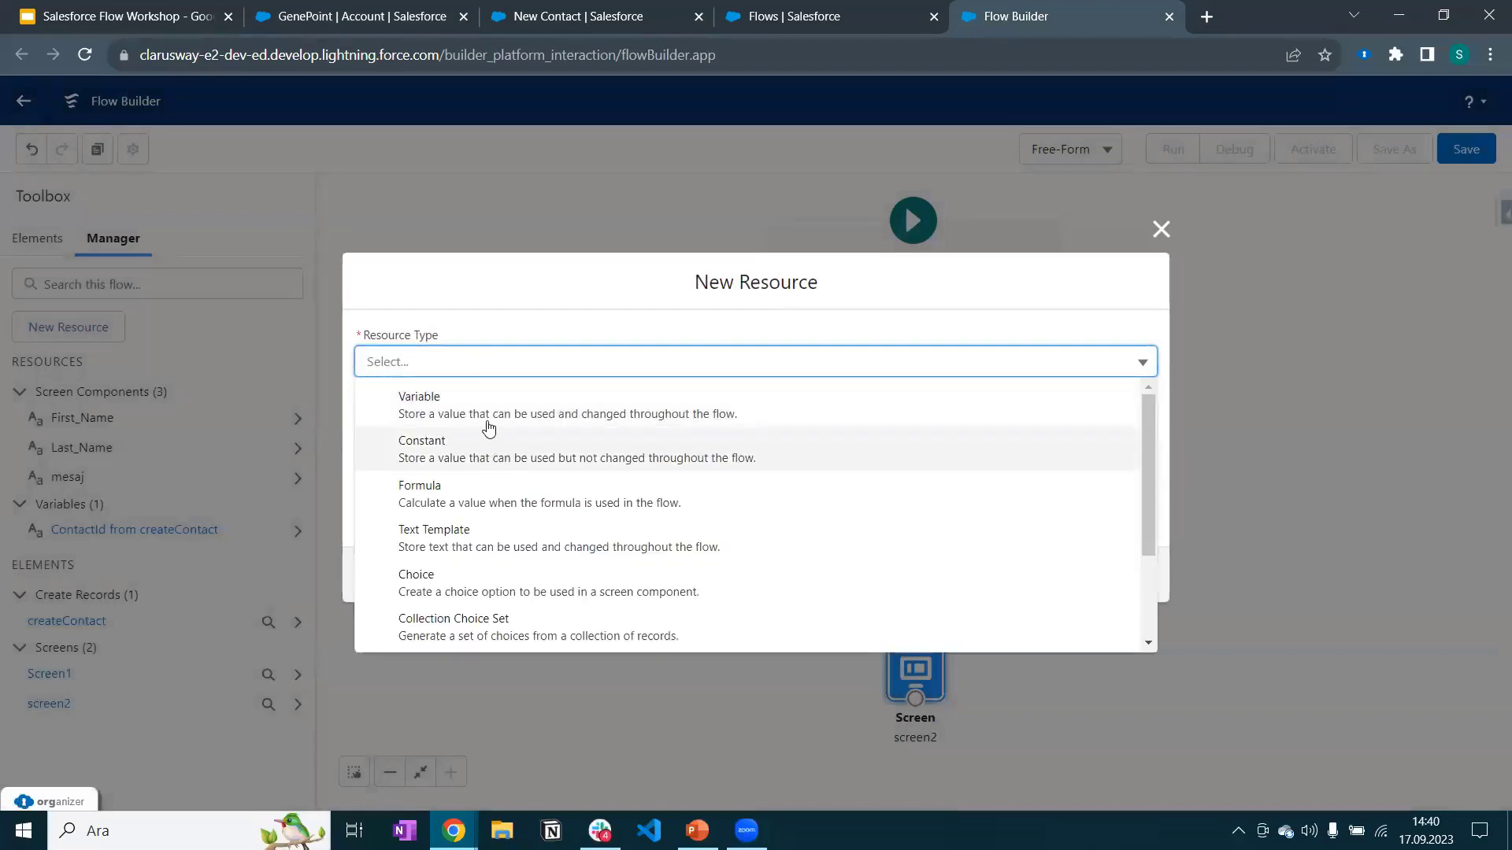
{"action": "left_click", "coordinate": [488, 406]}
{"action": "left_click", "coordinate": [476, 402]}
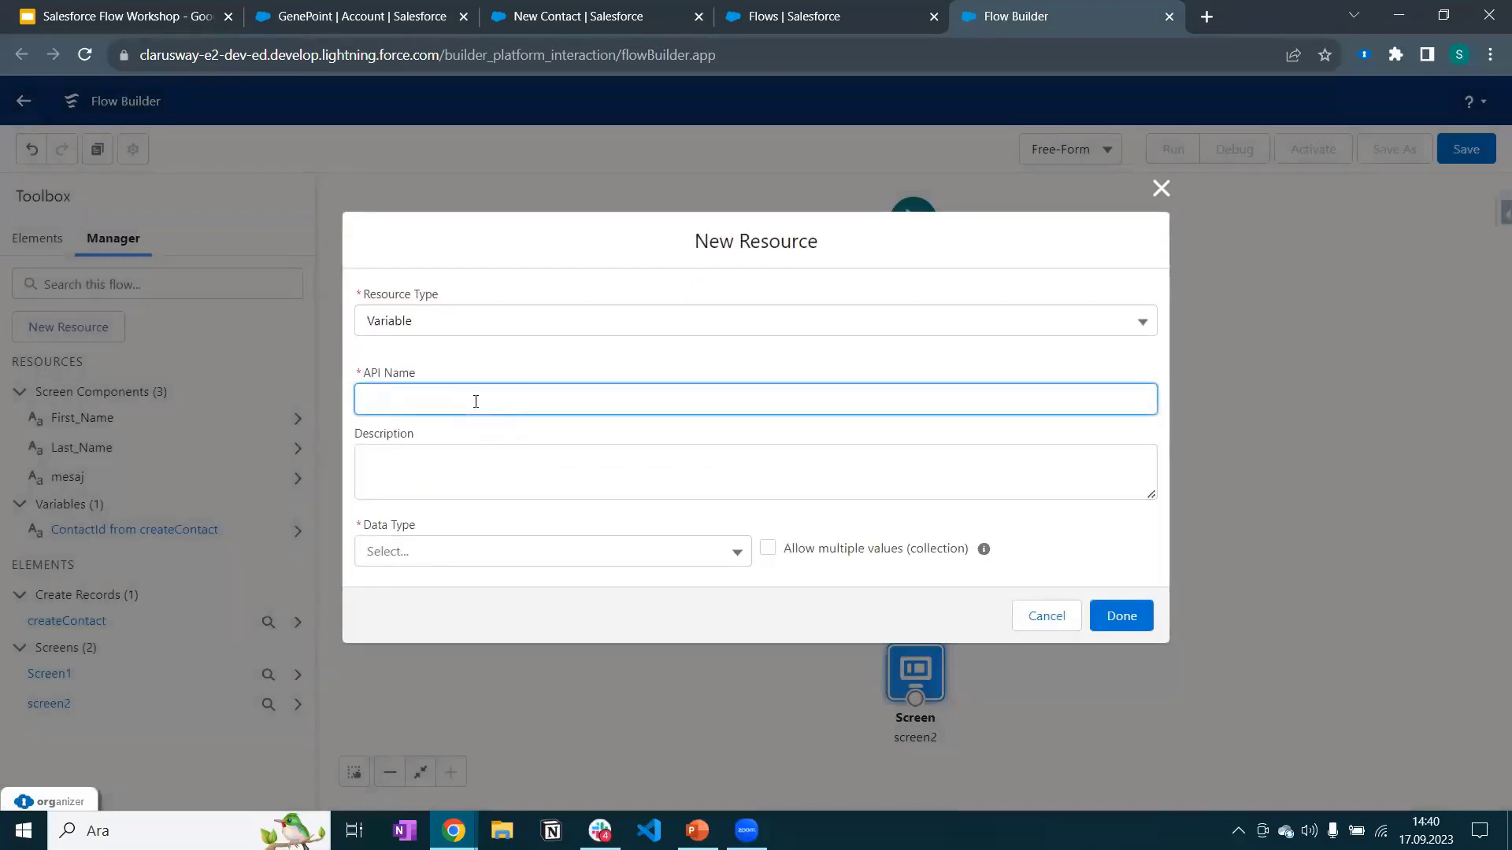
{"action": "type", "text": "accVariable"}
{"action": "left_click", "coordinate": [428, 554]}
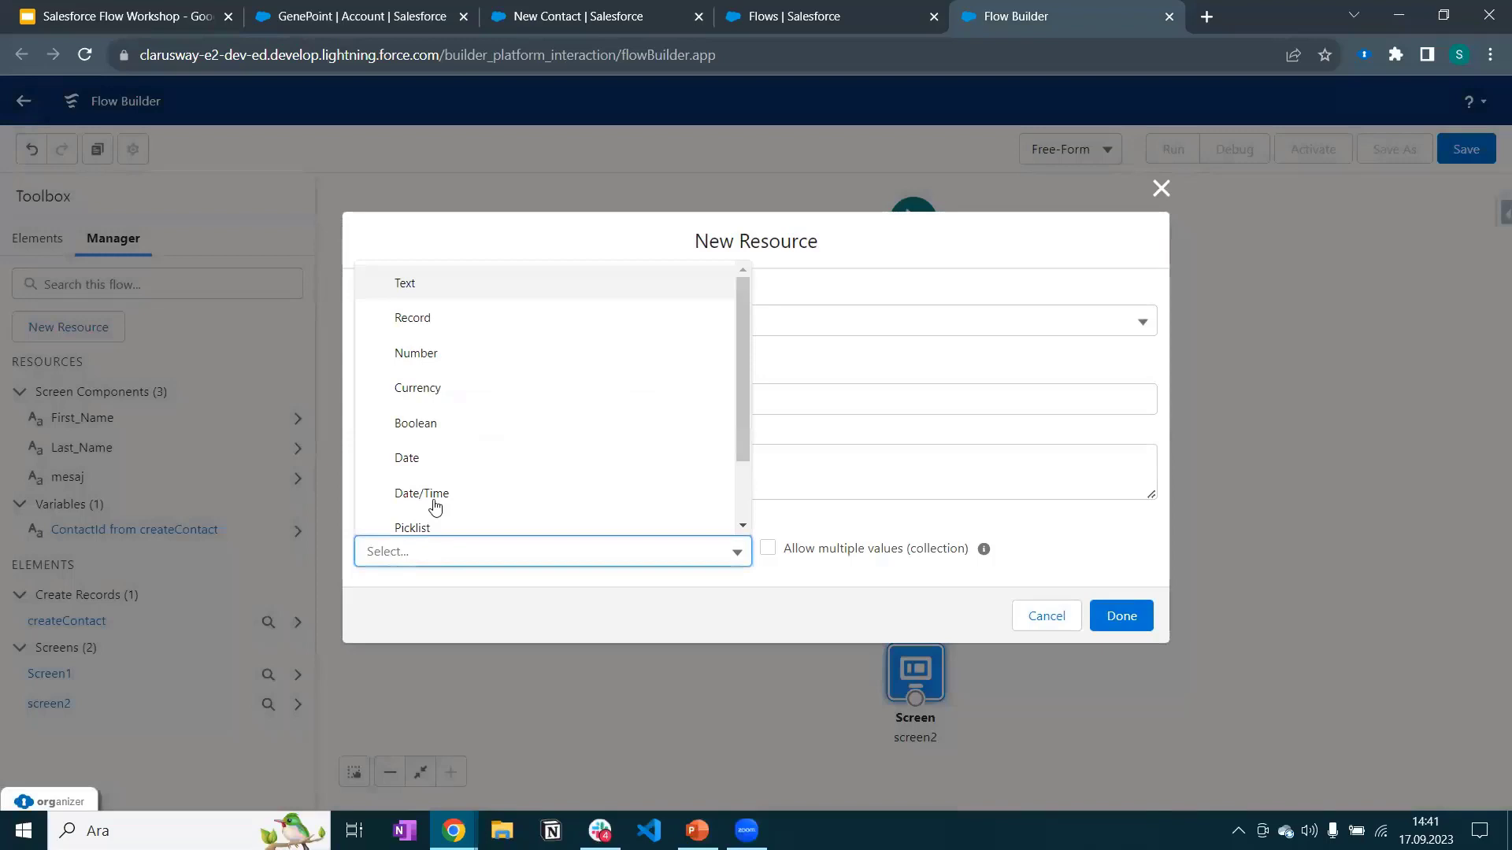
{"action": "left_click", "coordinate": [448, 316]}
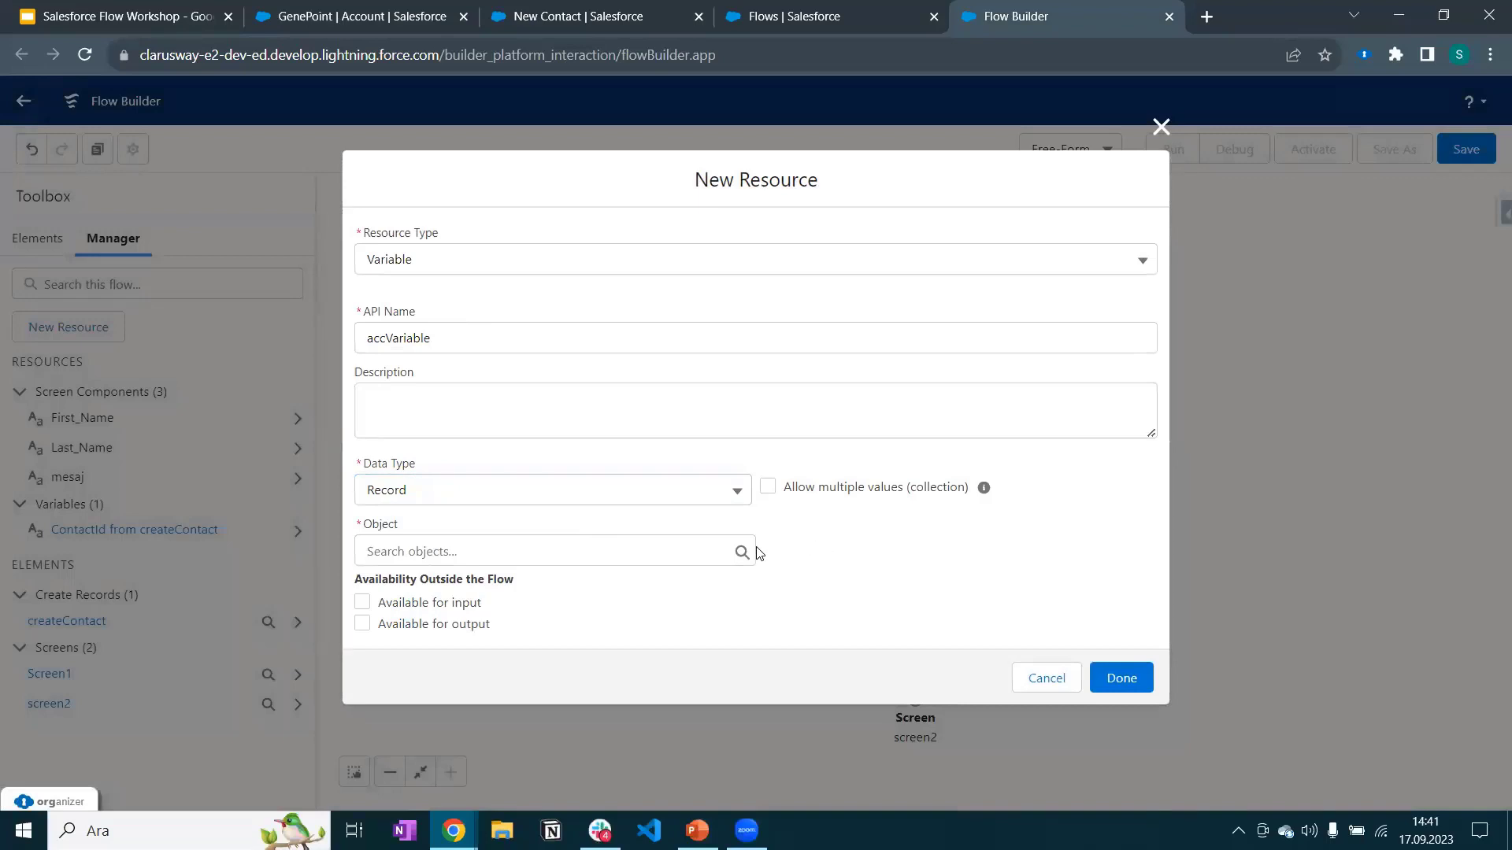
Set the accVariable object to Account, make it available for input, and save the resource.
{"action": "left_click", "coordinate": [420, 555]}
{"action": "type", "text": "acc"}
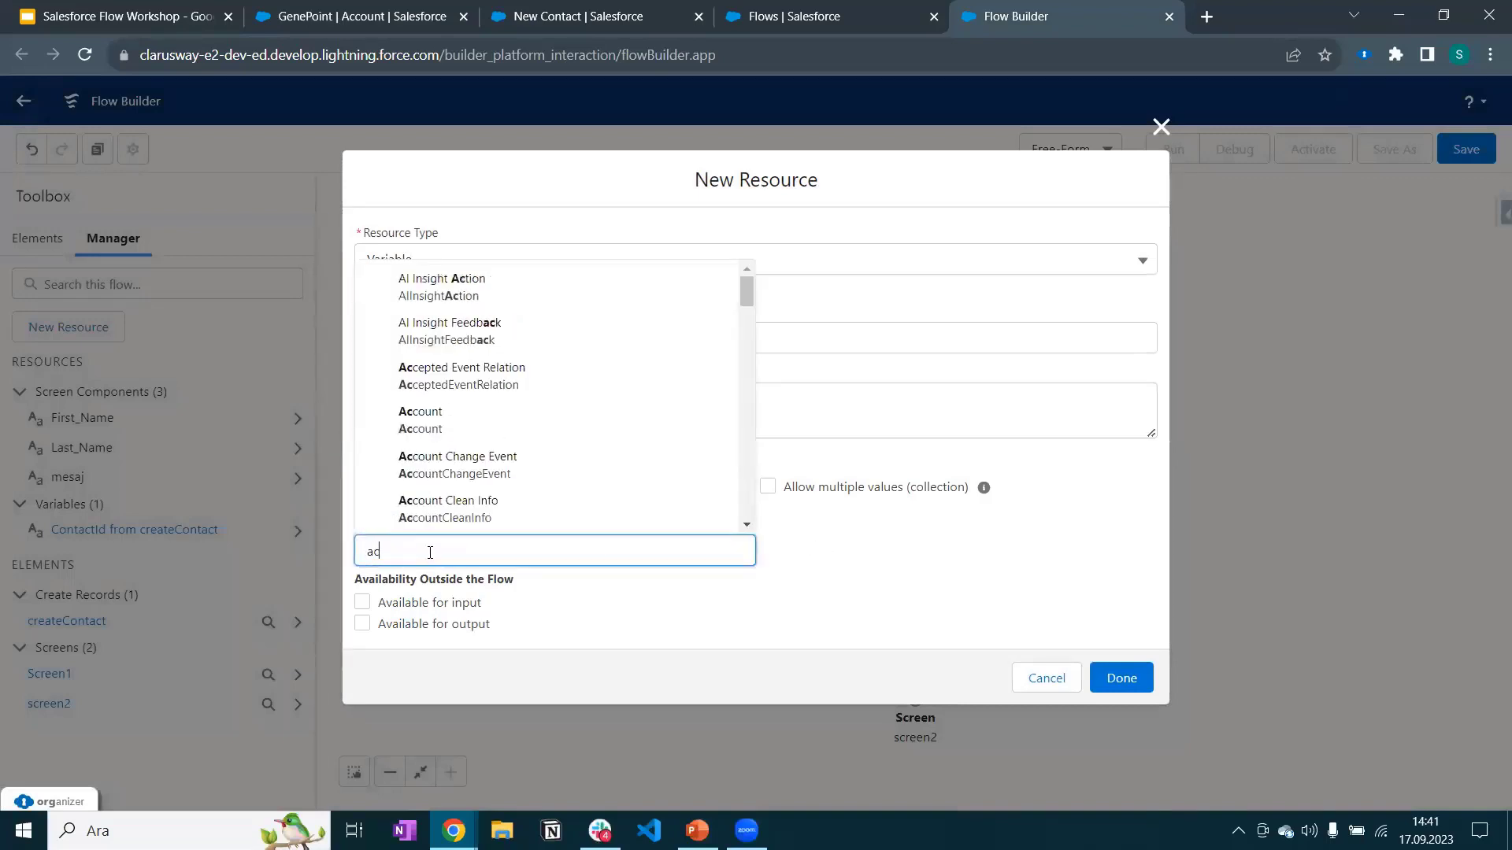
{"action": "left_click", "coordinate": [443, 323]}
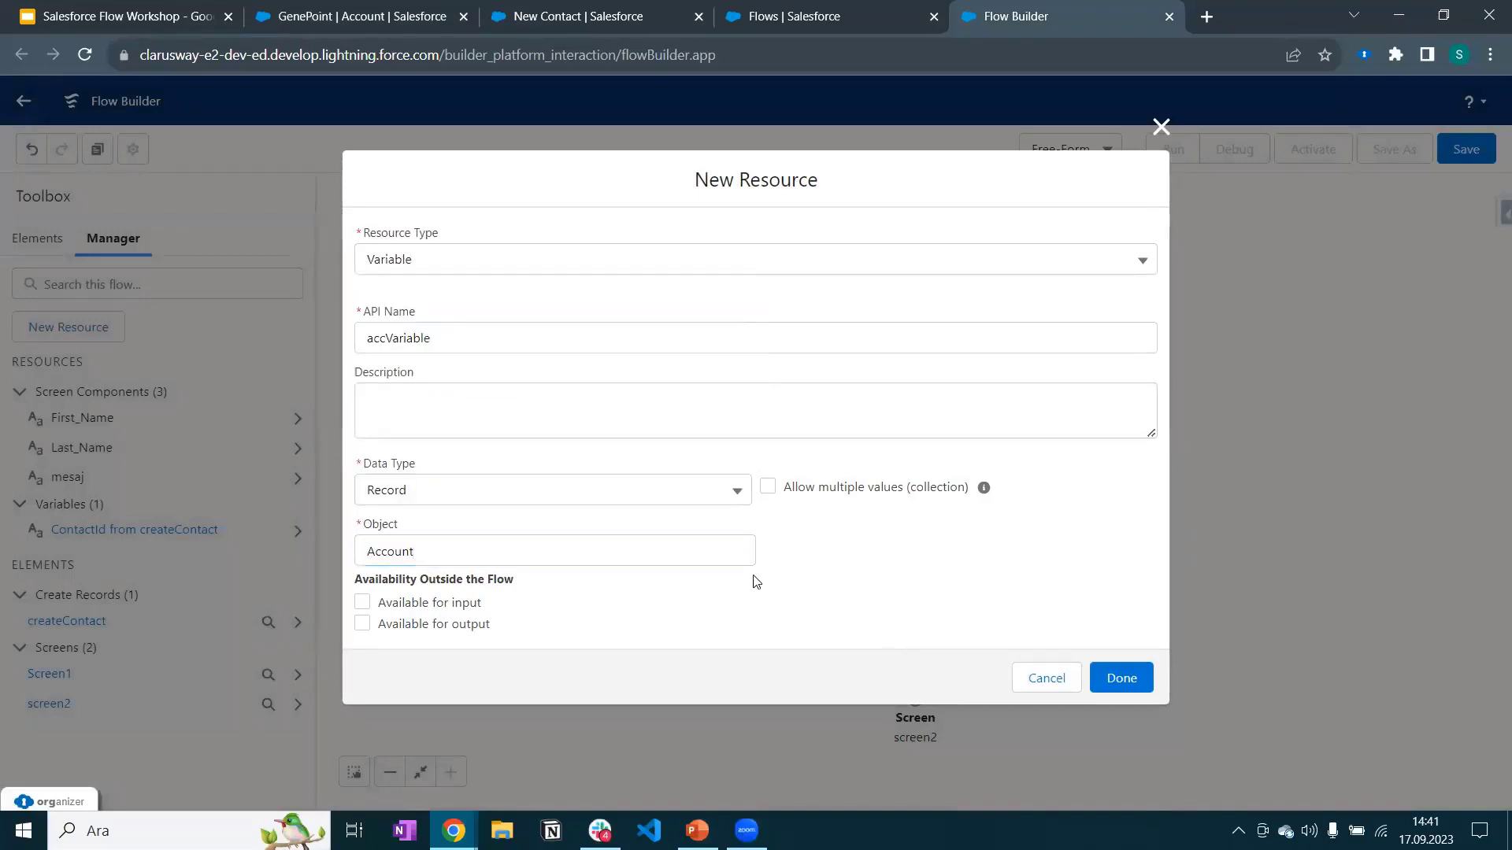
{"action": "left_click", "coordinate": [363, 604]}
{"action": "left_click", "coordinate": [1130, 679]}
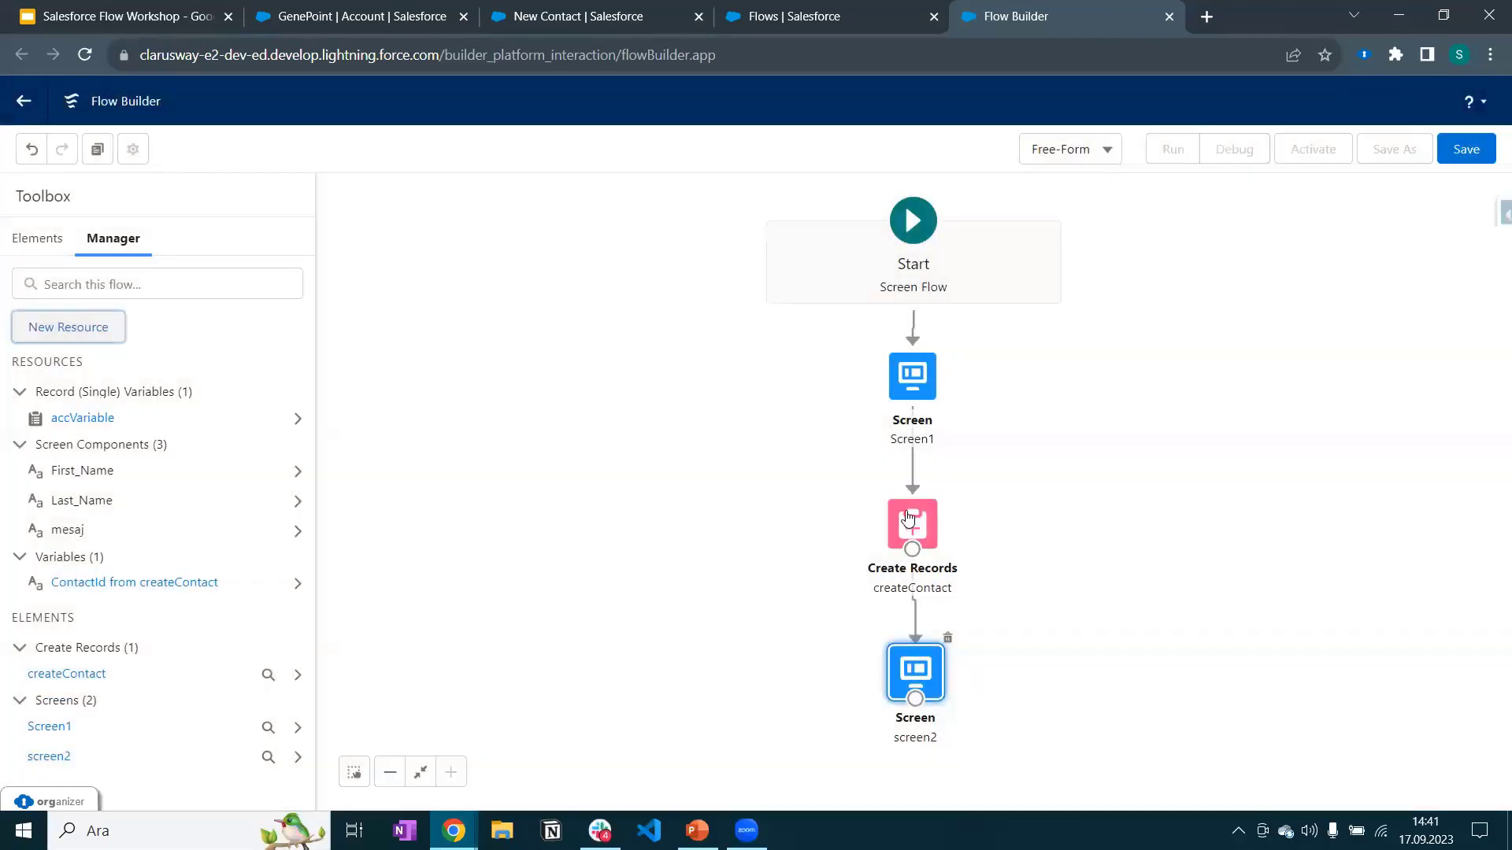
Add an AccountId field row to the contact field values of the createContact element.
{"action": "double_click", "coordinate": [907, 518]}
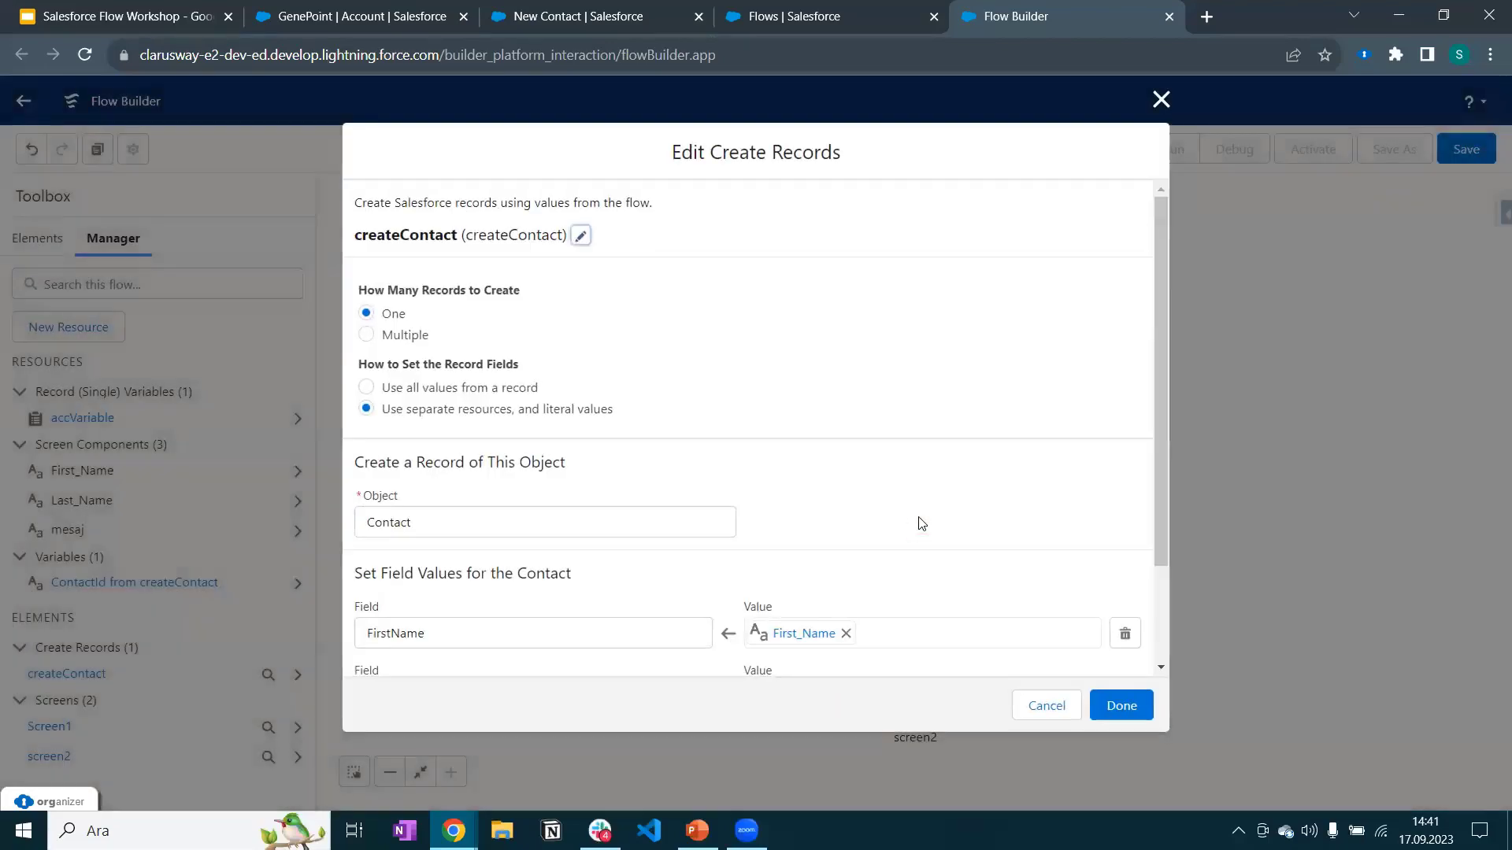
{"action": "scroll", "coordinate": [432, 488], "scroll_direction": "down", "scroll_amount": 2}
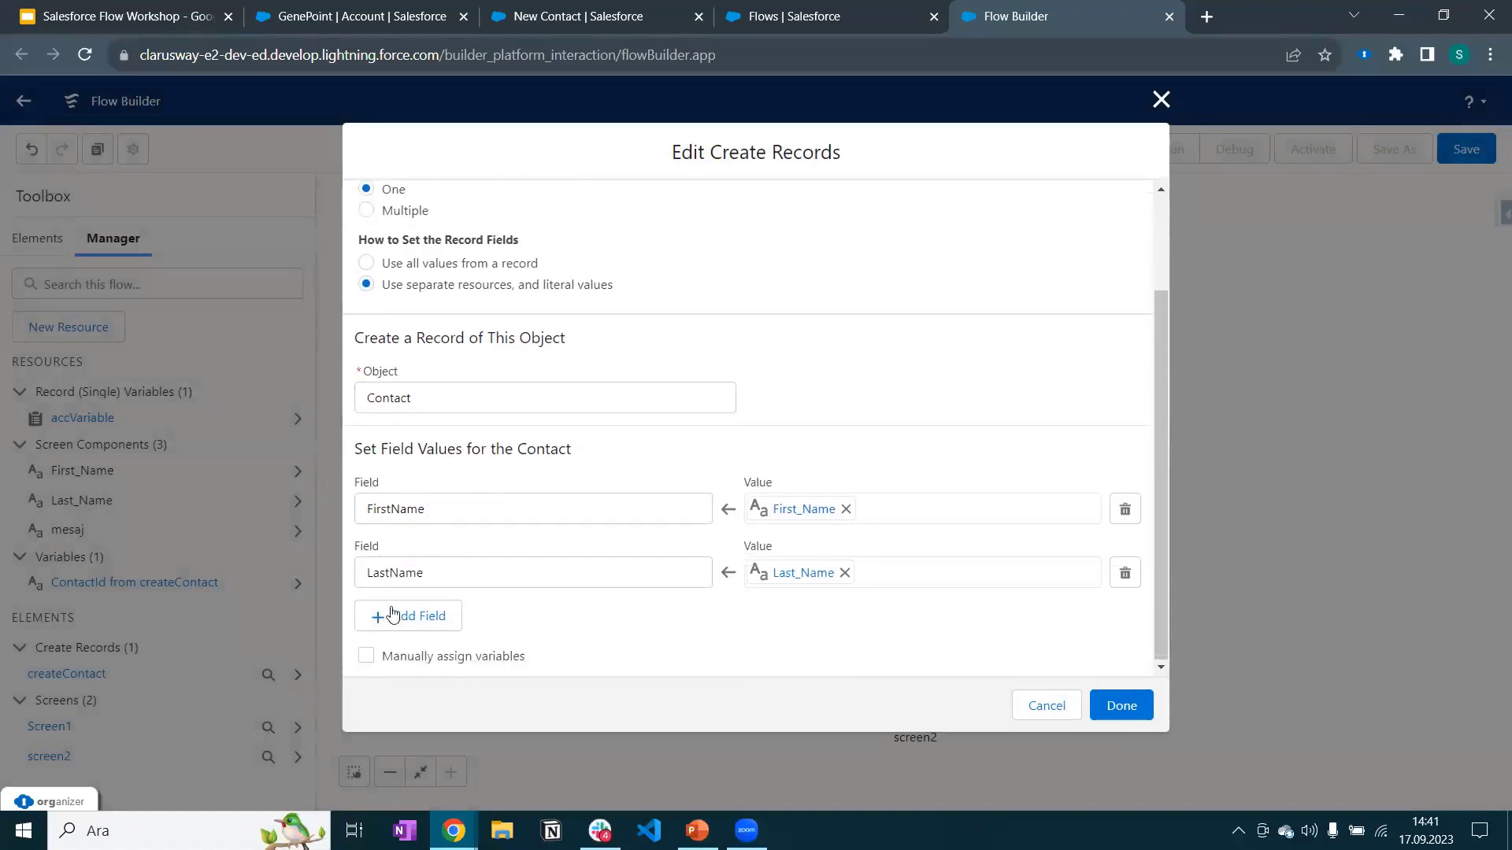
{"action": "left_click", "coordinate": [386, 606]}
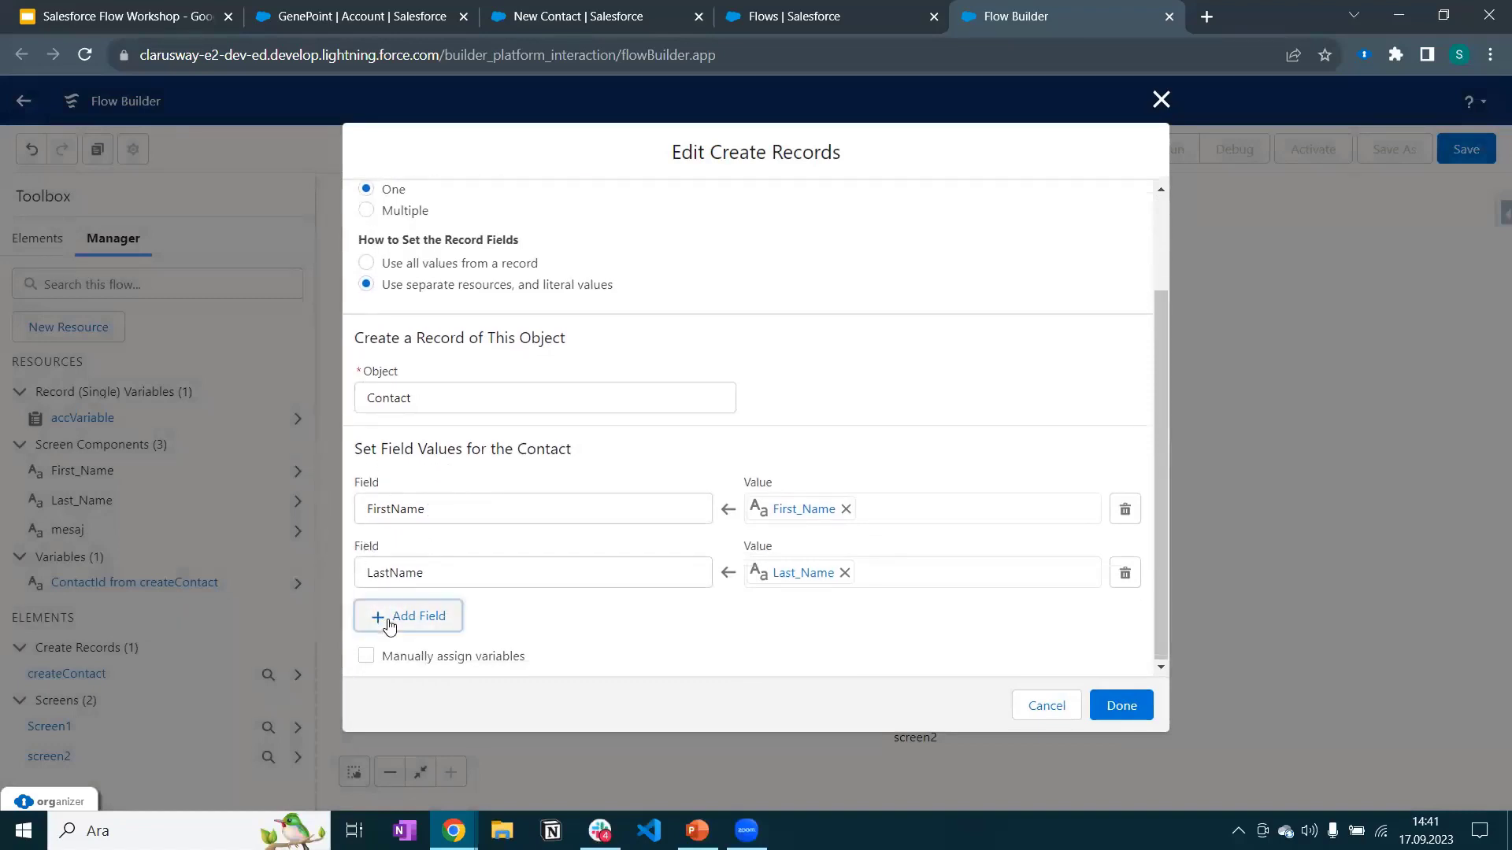
{"action": "scroll", "coordinate": [539, 551], "scroll_direction": "down", "scroll_amount": 1}
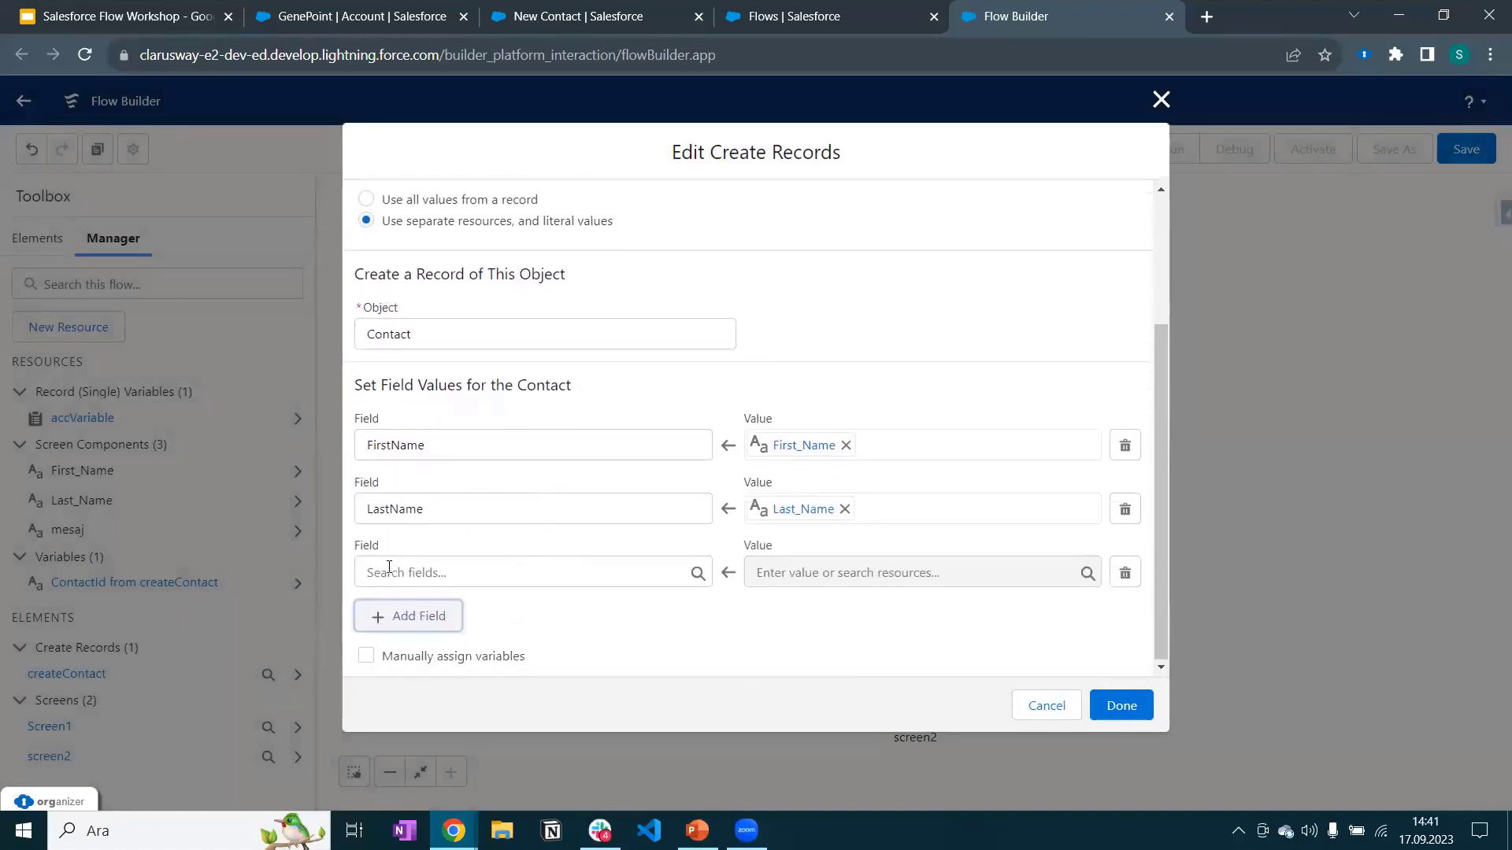
{"action": "left_click", "coordinate": [587, 16]}
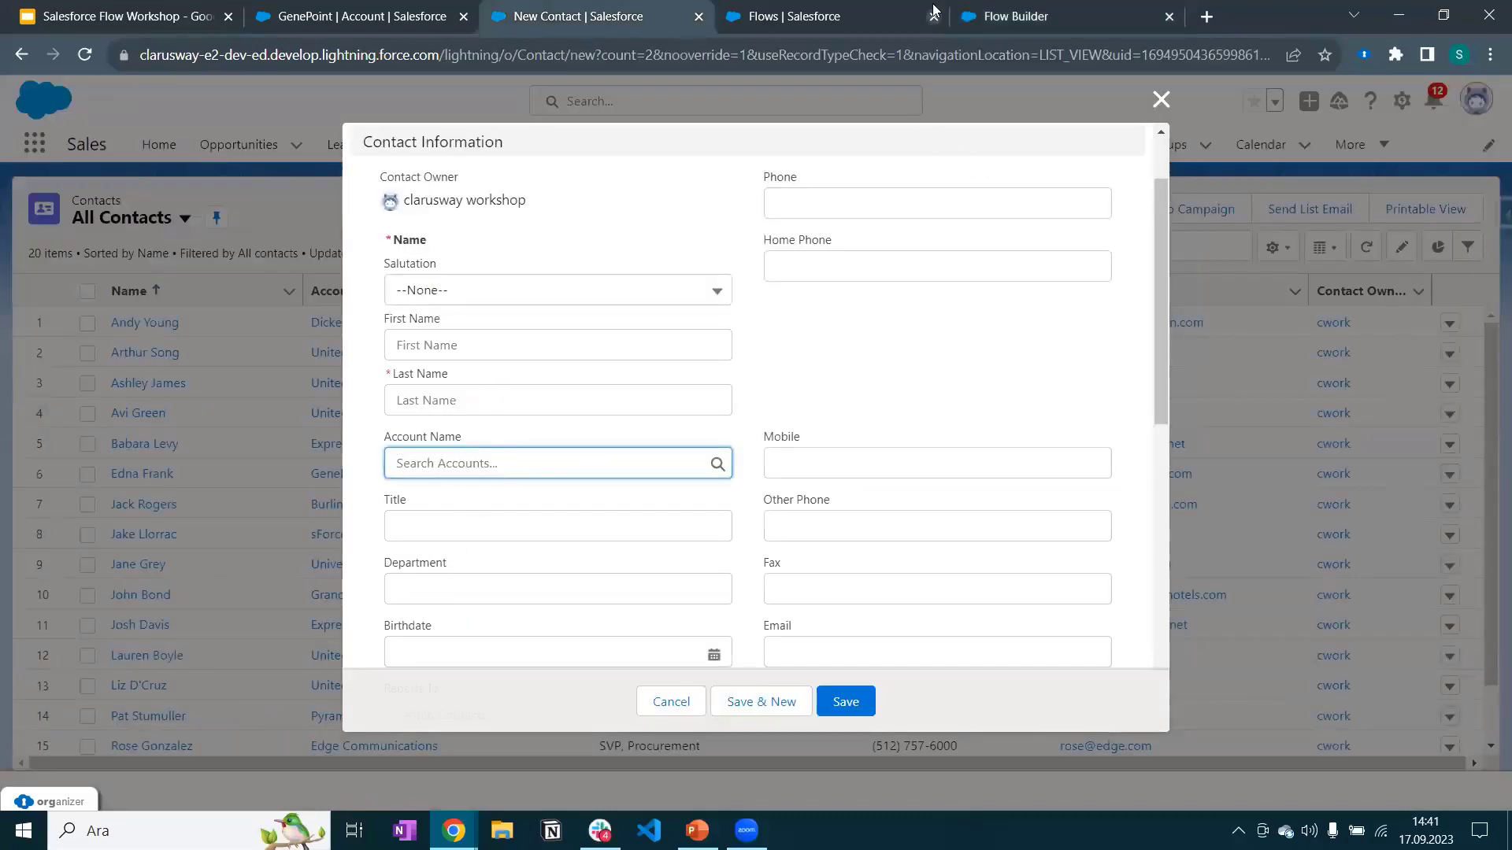
{"action": "left_click", "coordinate": [1027, 16]}
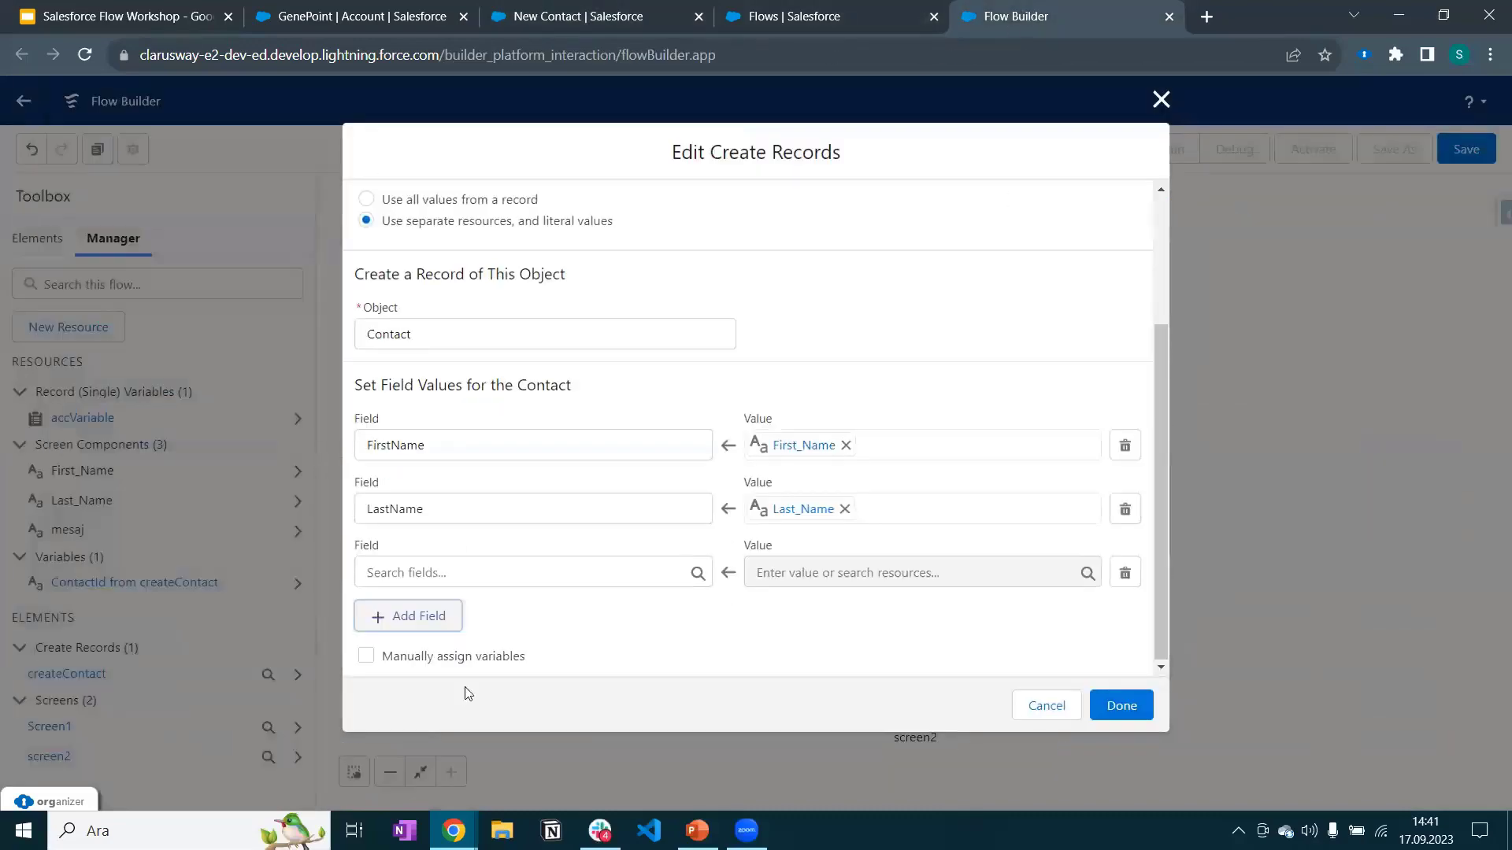
{"action": "left_click", "coordinate": [445, 569]}
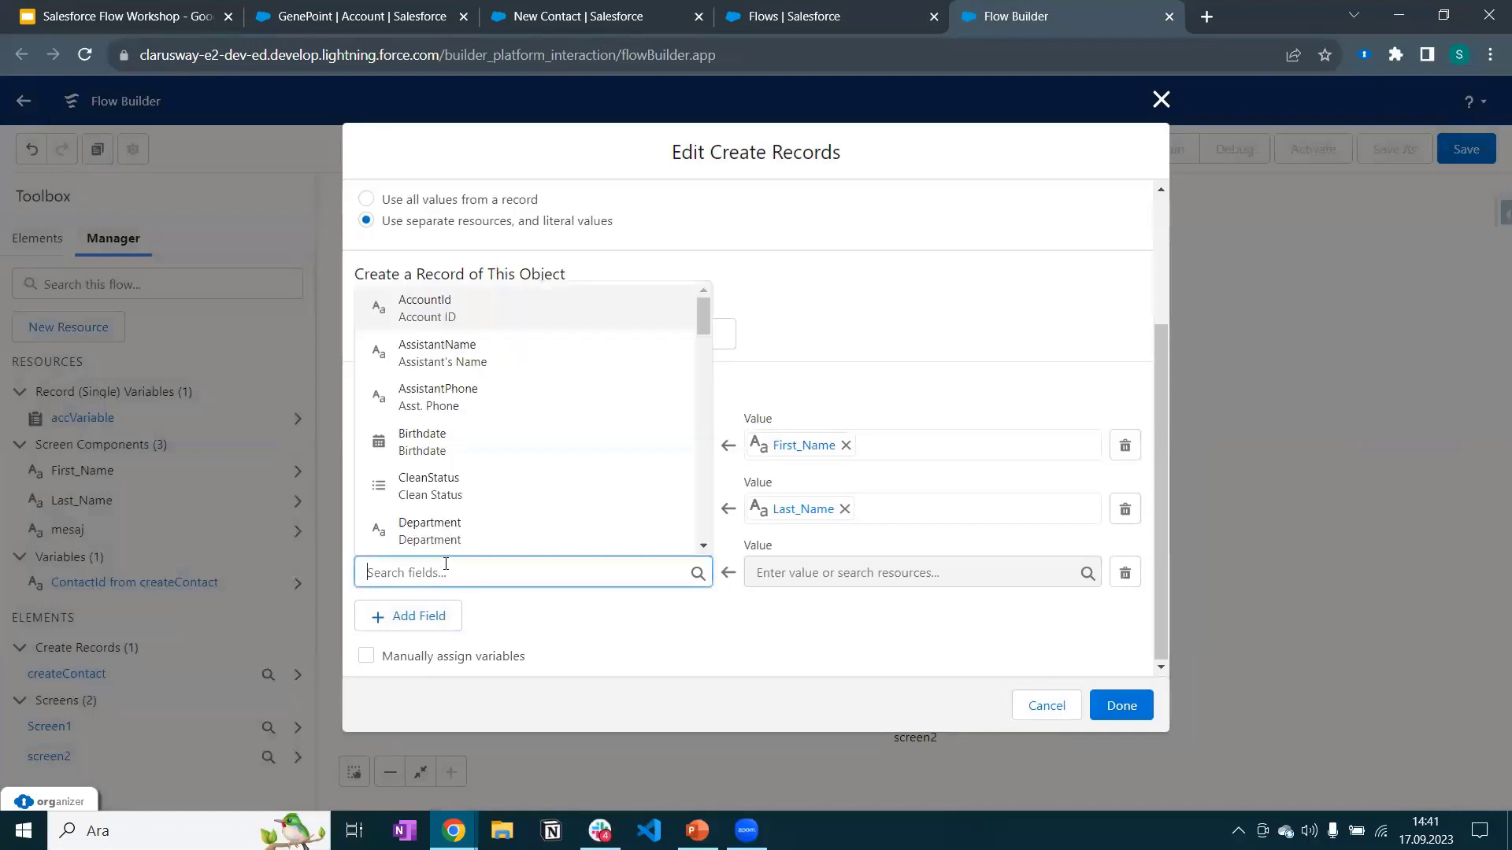
{"action": "left_click", "coordinate": [455, 307]}
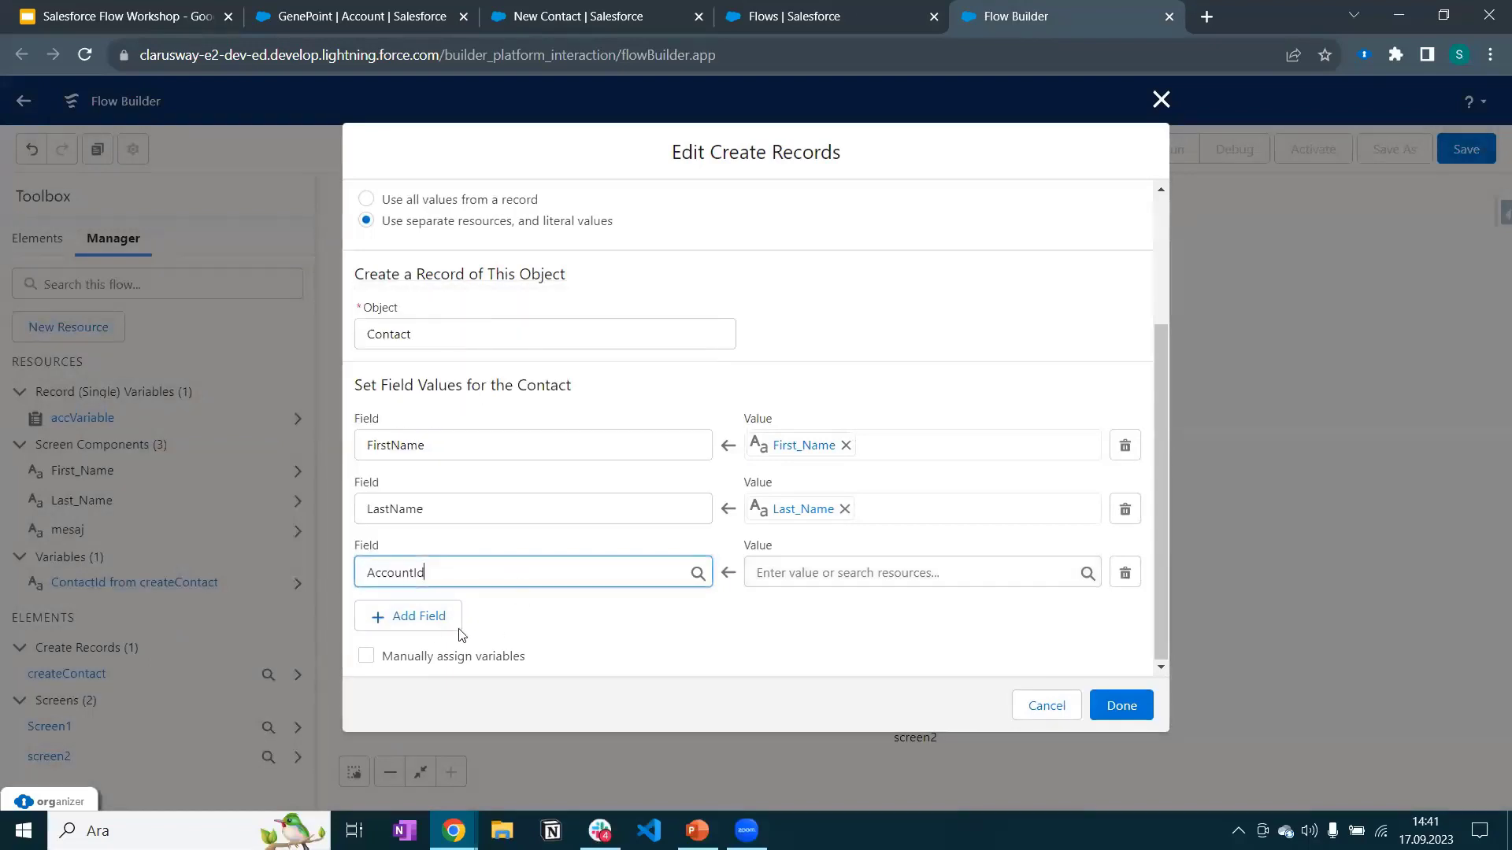
{"action": "left_click", "coordinate": [583, 15]}
{"action": "left_click", "coordinate": [1008, 15]}
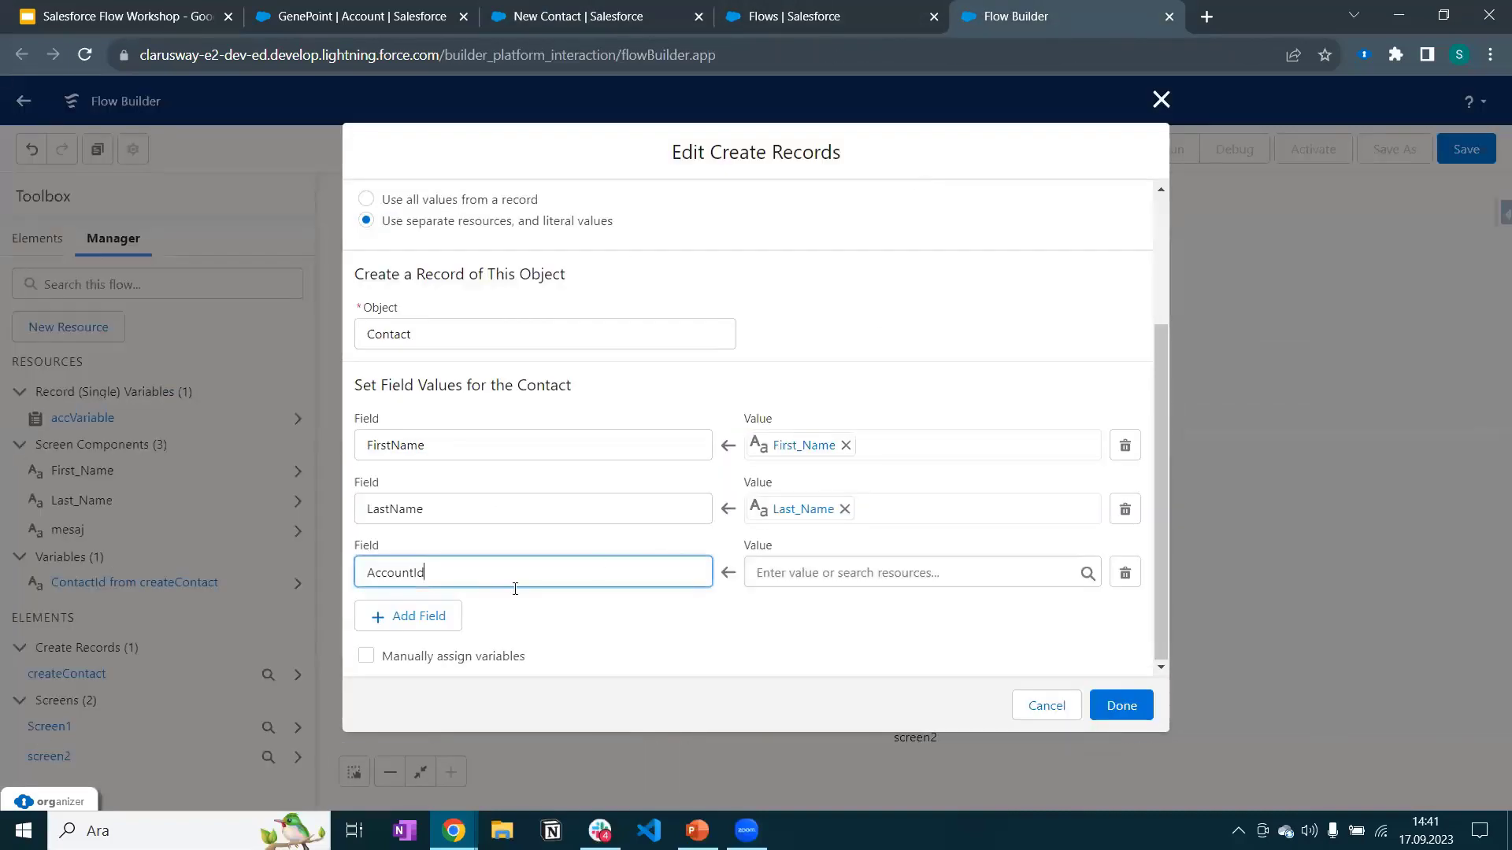
Set the AccountId value to the Account ID of accVariable and finish editing the createContact element.
{"action": "left_click", "coordinate": [829, 575]}
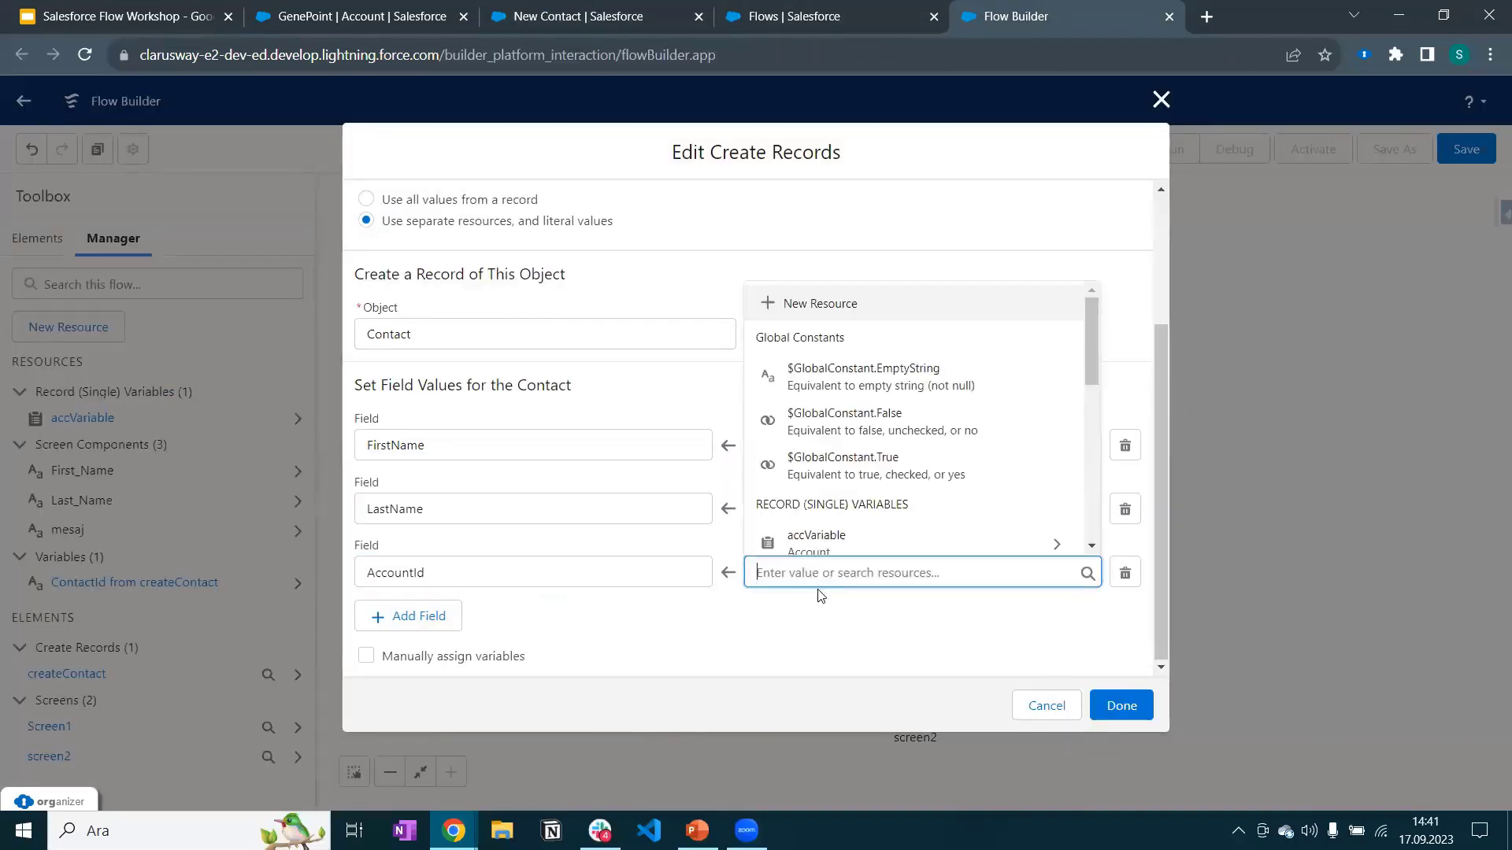
{"action": "scroll", "coordinate": [902, 401], "scroll_direction": "down", "scroll_amount": 2}
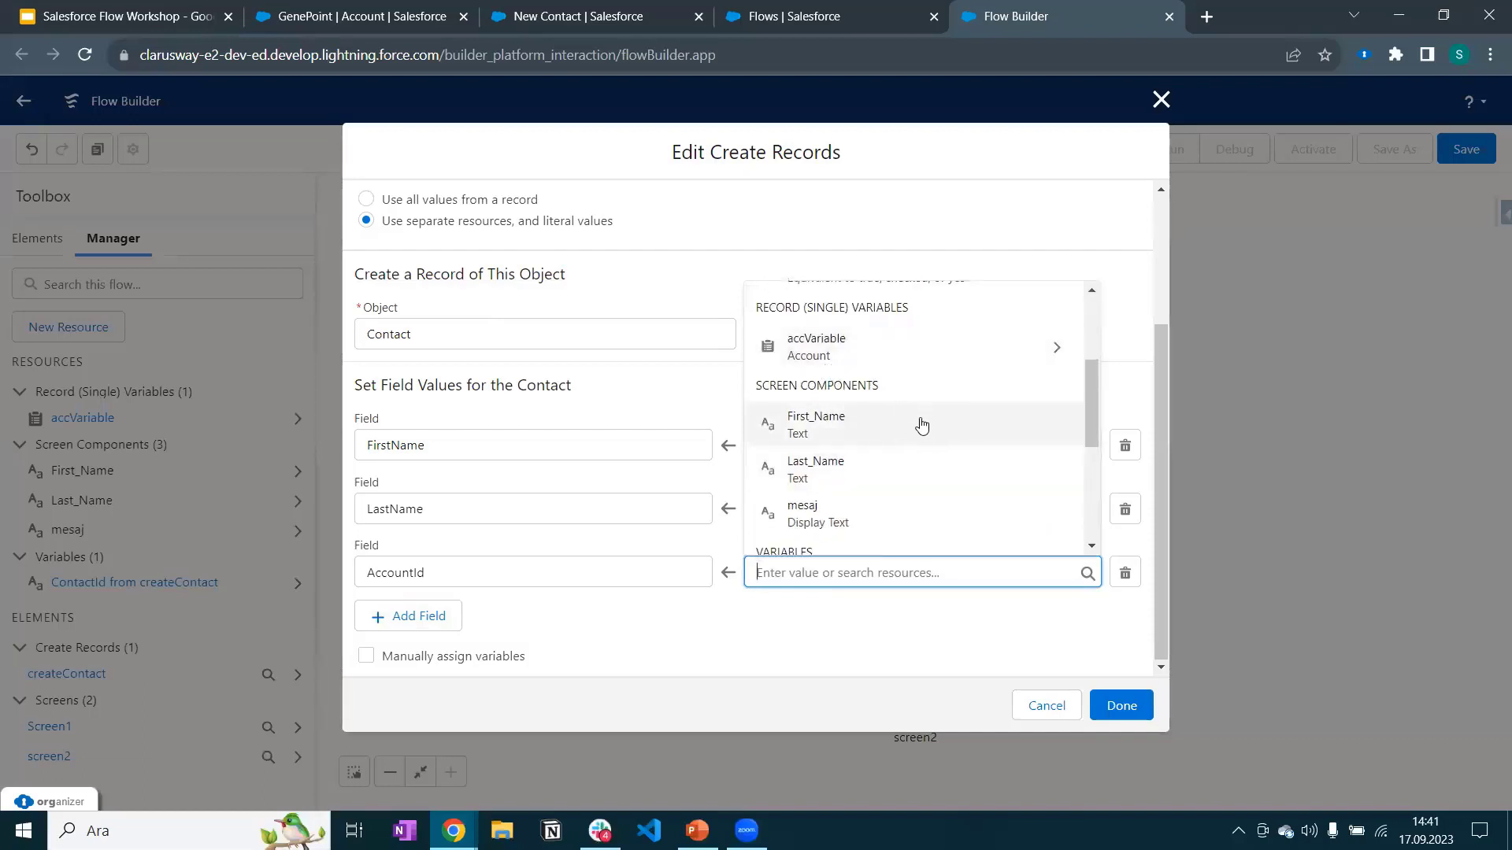
{"action": "scroll", "coordinate": [892, 421], "scroll_direction": "down", "scroll_amount": 3}
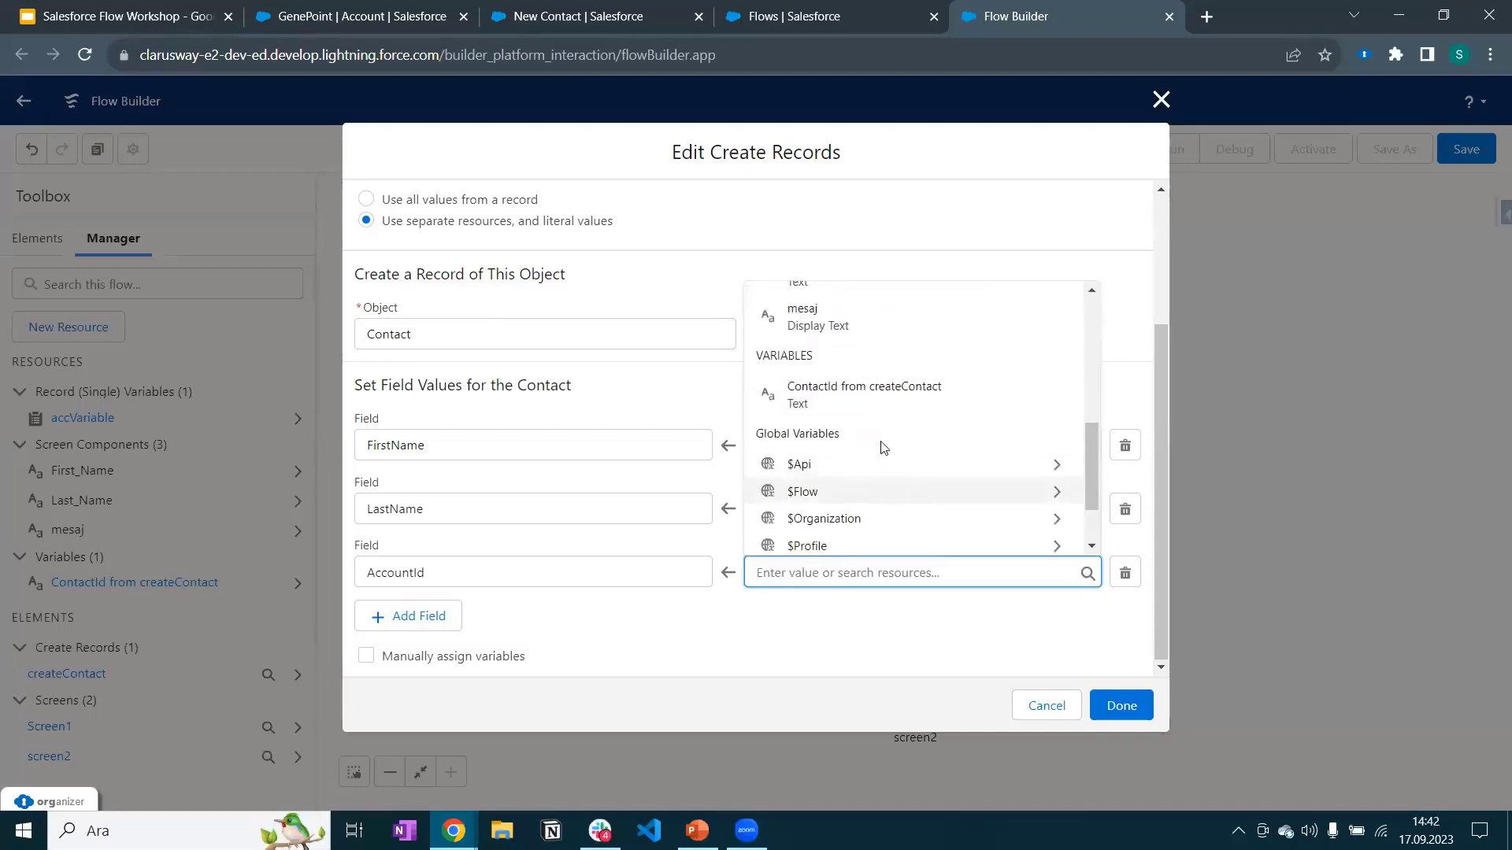
{"action": "scroll", "coordinate": [910, 441], "scroll_direction": "up", "scroll_amount": 3}
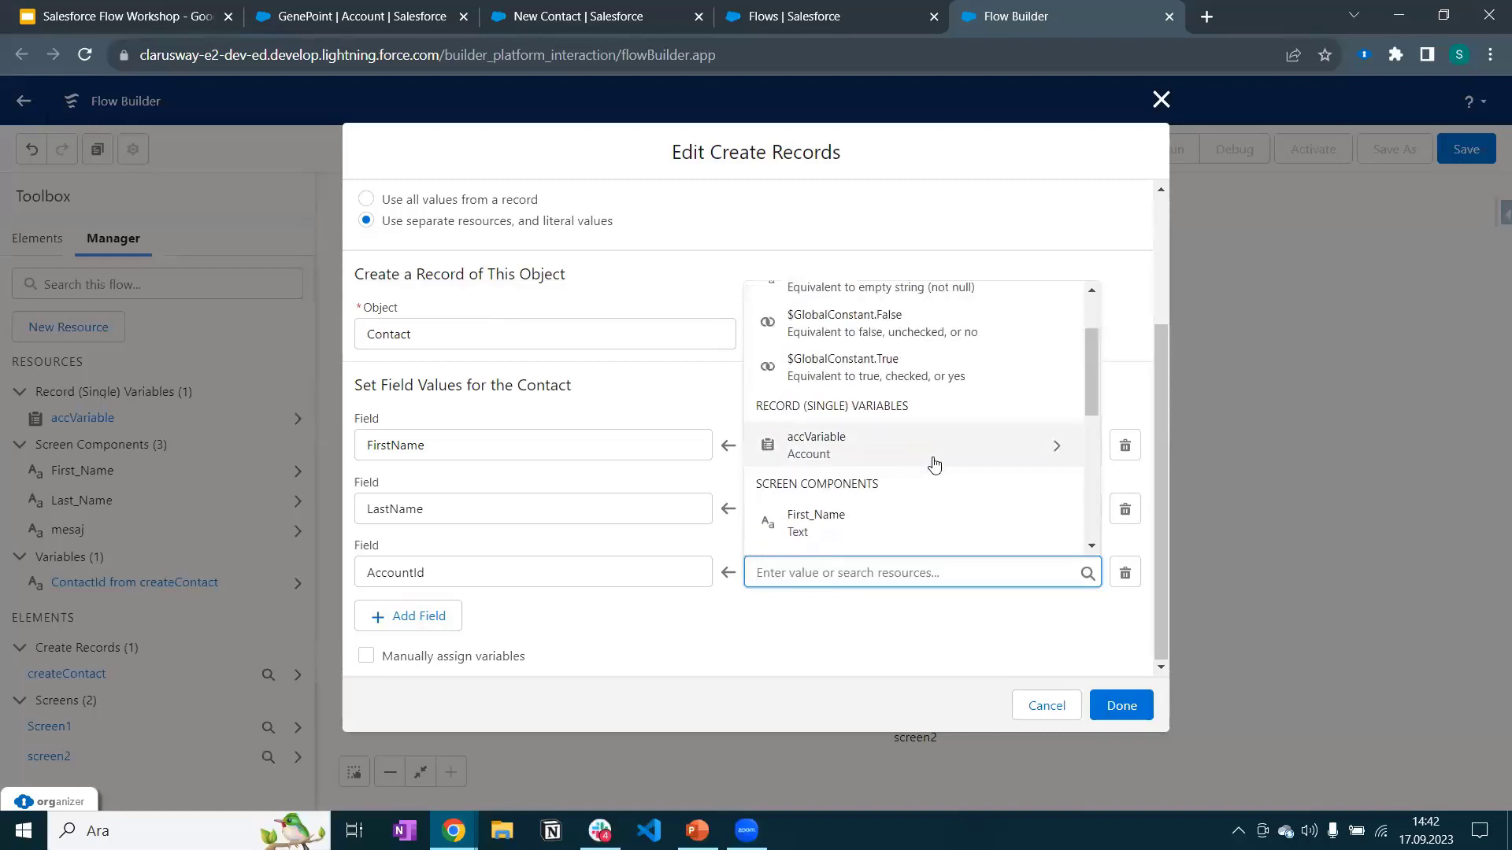
{"action": "left_click", "coordinate": [823, 447]}
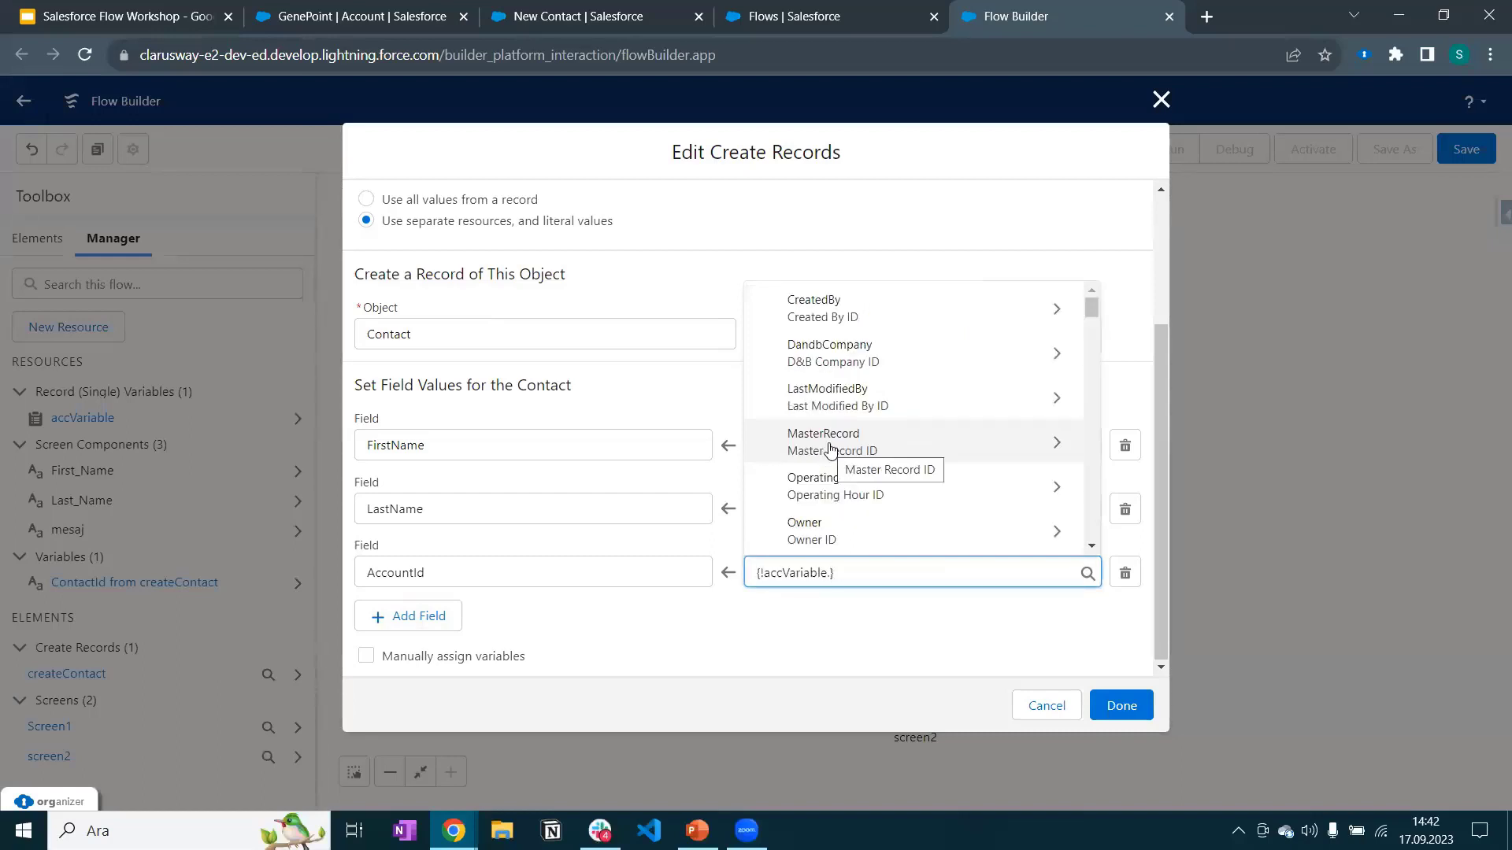
{"action": "type", "text": "id"}
{"action": "scroll", "coordinate": [828, 448], "scroll_direction": "down", "scroll_amount": 4}
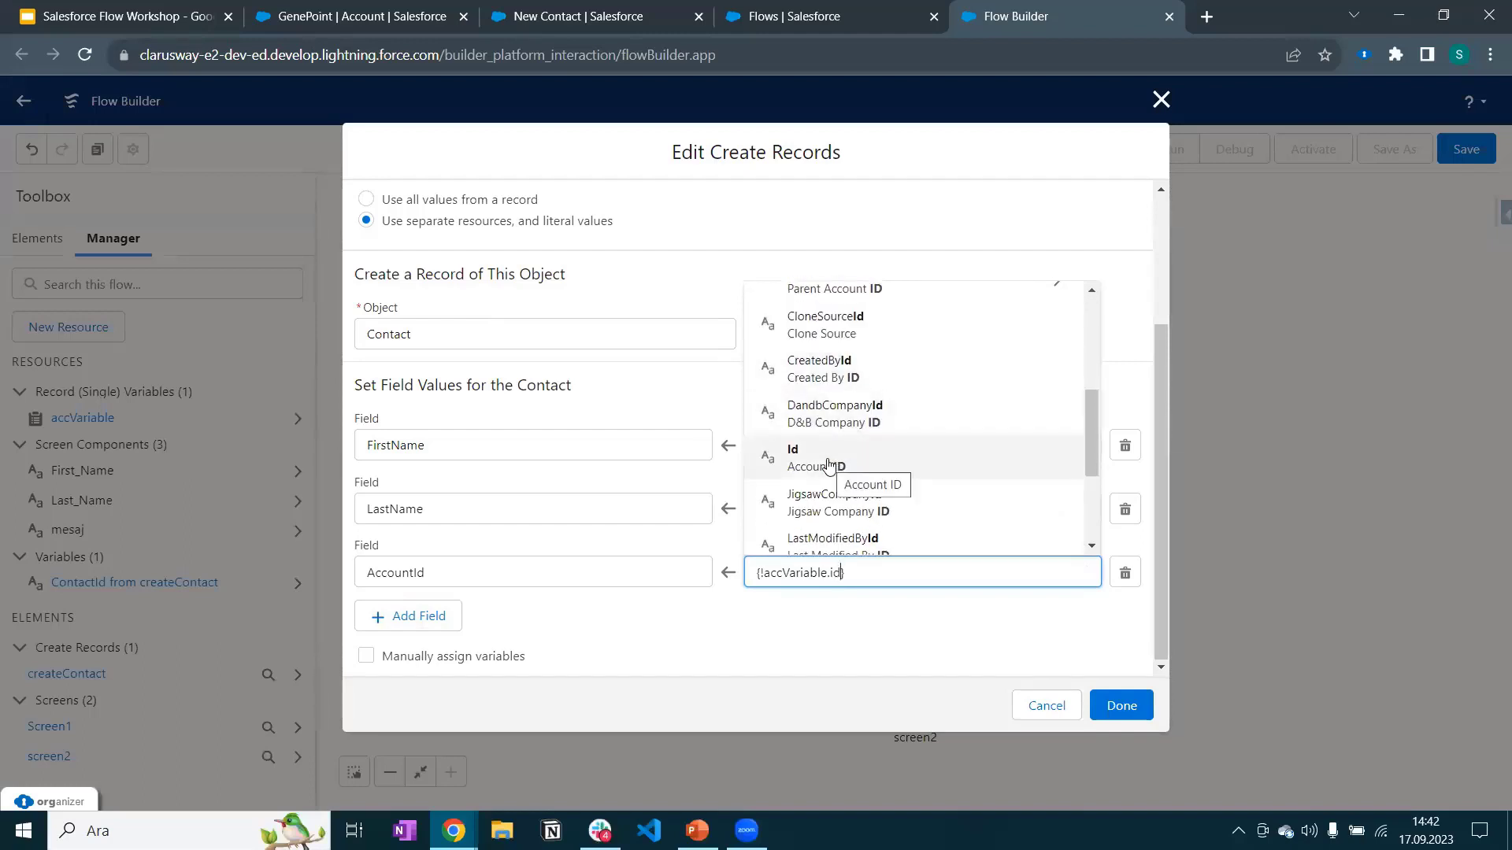
{"action": "left_click", "coordinate": [823, 461]}
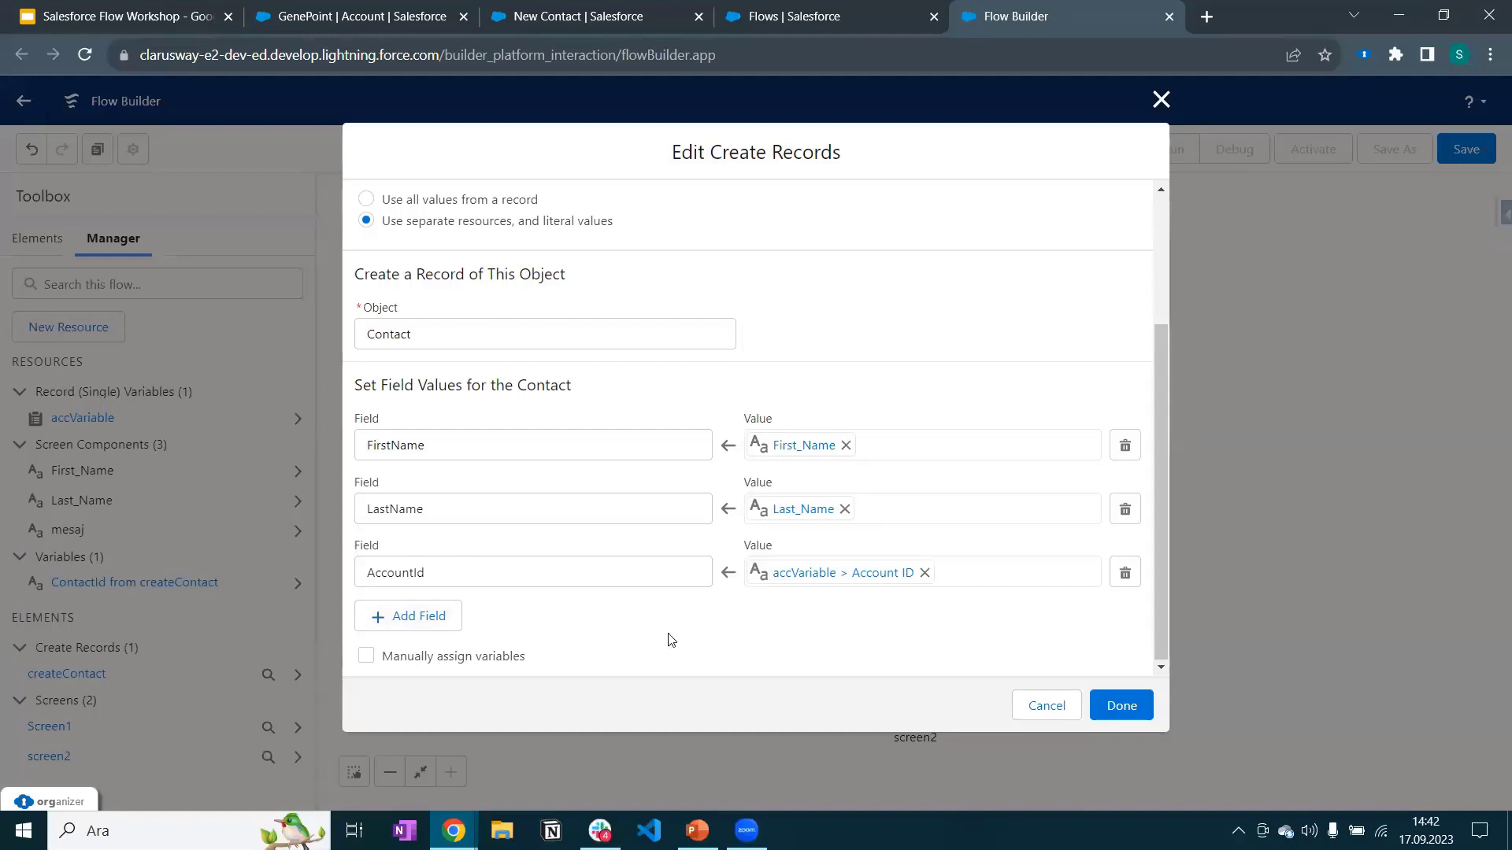
{"action": "left_click", "coordinate": [1125, 707]}
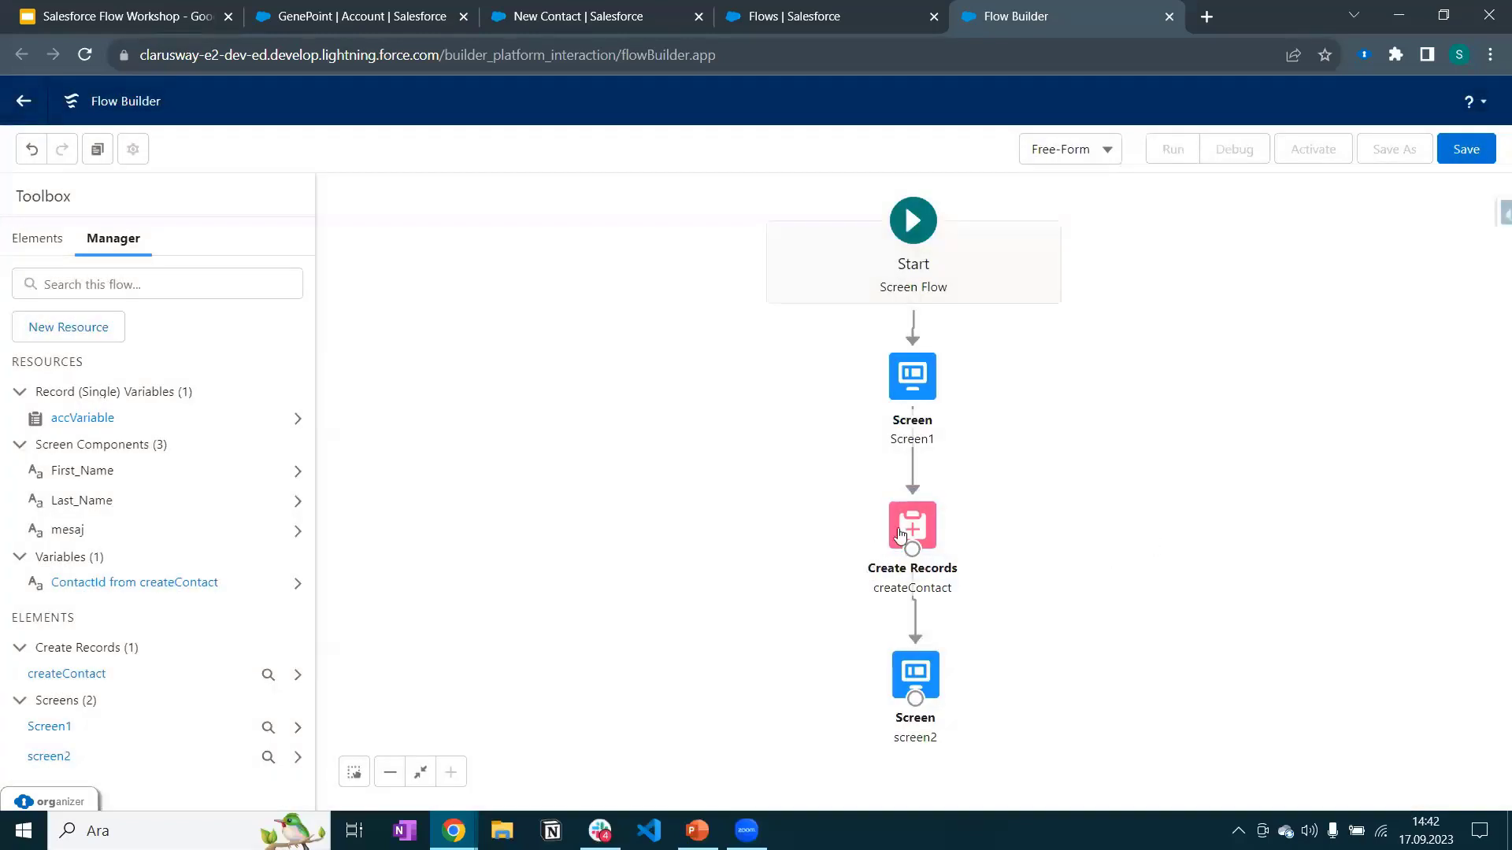
Save the flow with the label "create contact flow" and API name create_contact_flow.
{"action": "left_click_drag", "start_coordinate": [914, 525], "coordinate": [913, 532]}
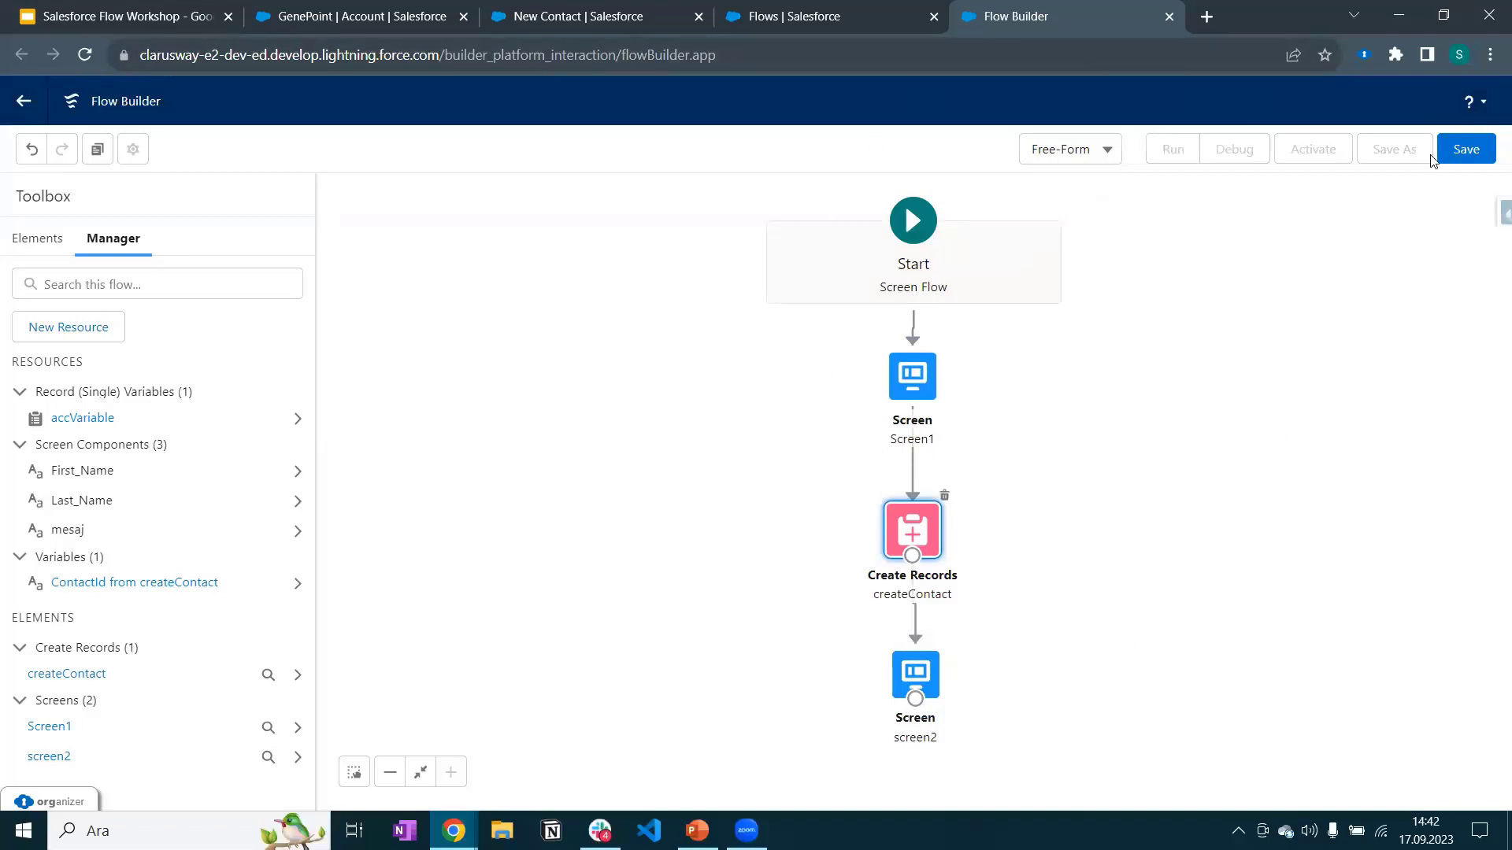
{"action": "left_click", "coordinate": [1467, 149]}
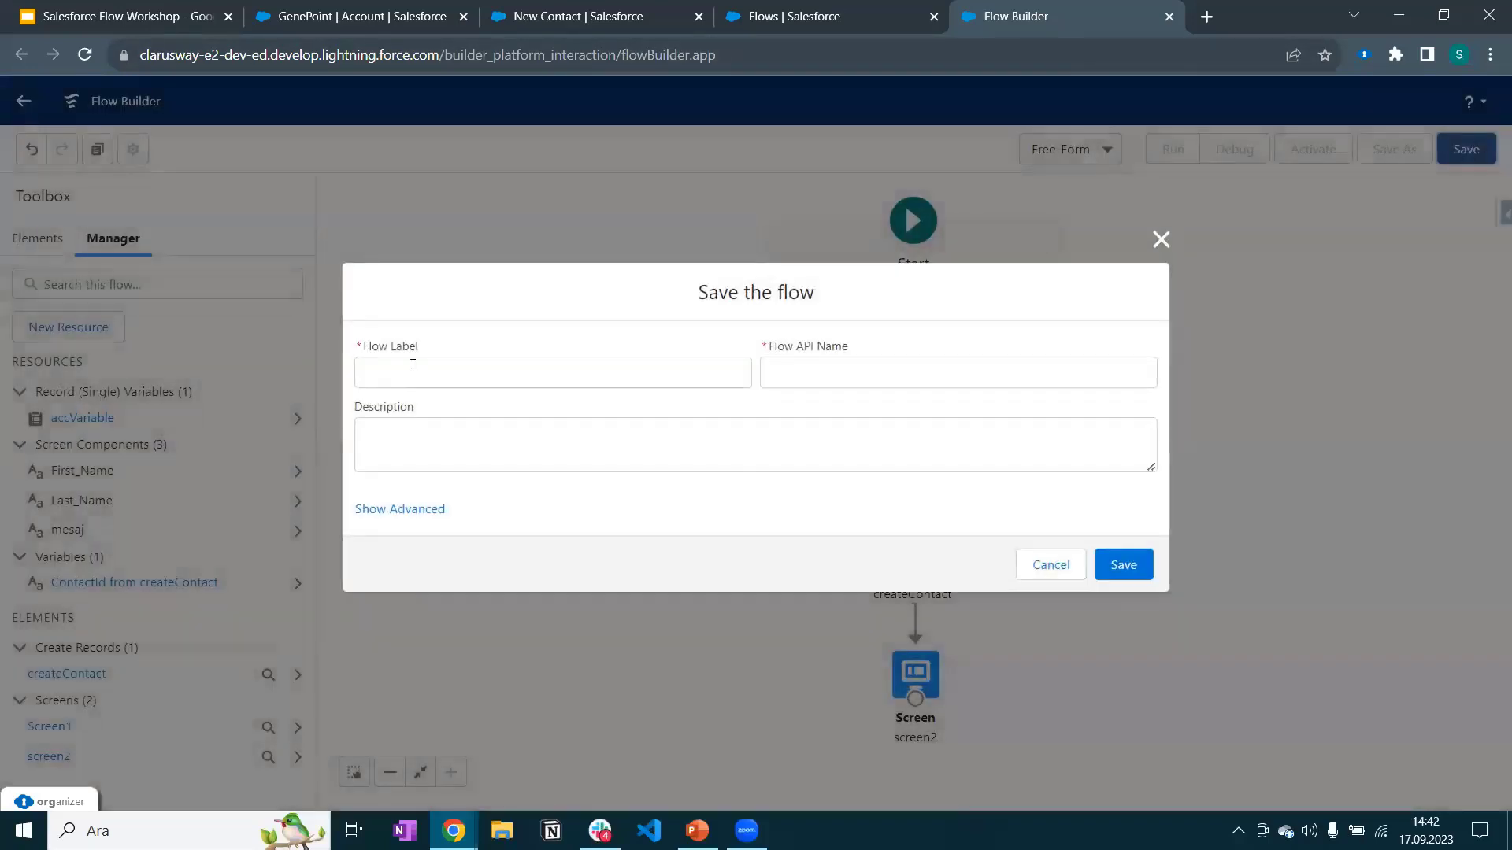
{"action": "left_click", "coordinate": [412, 365]}
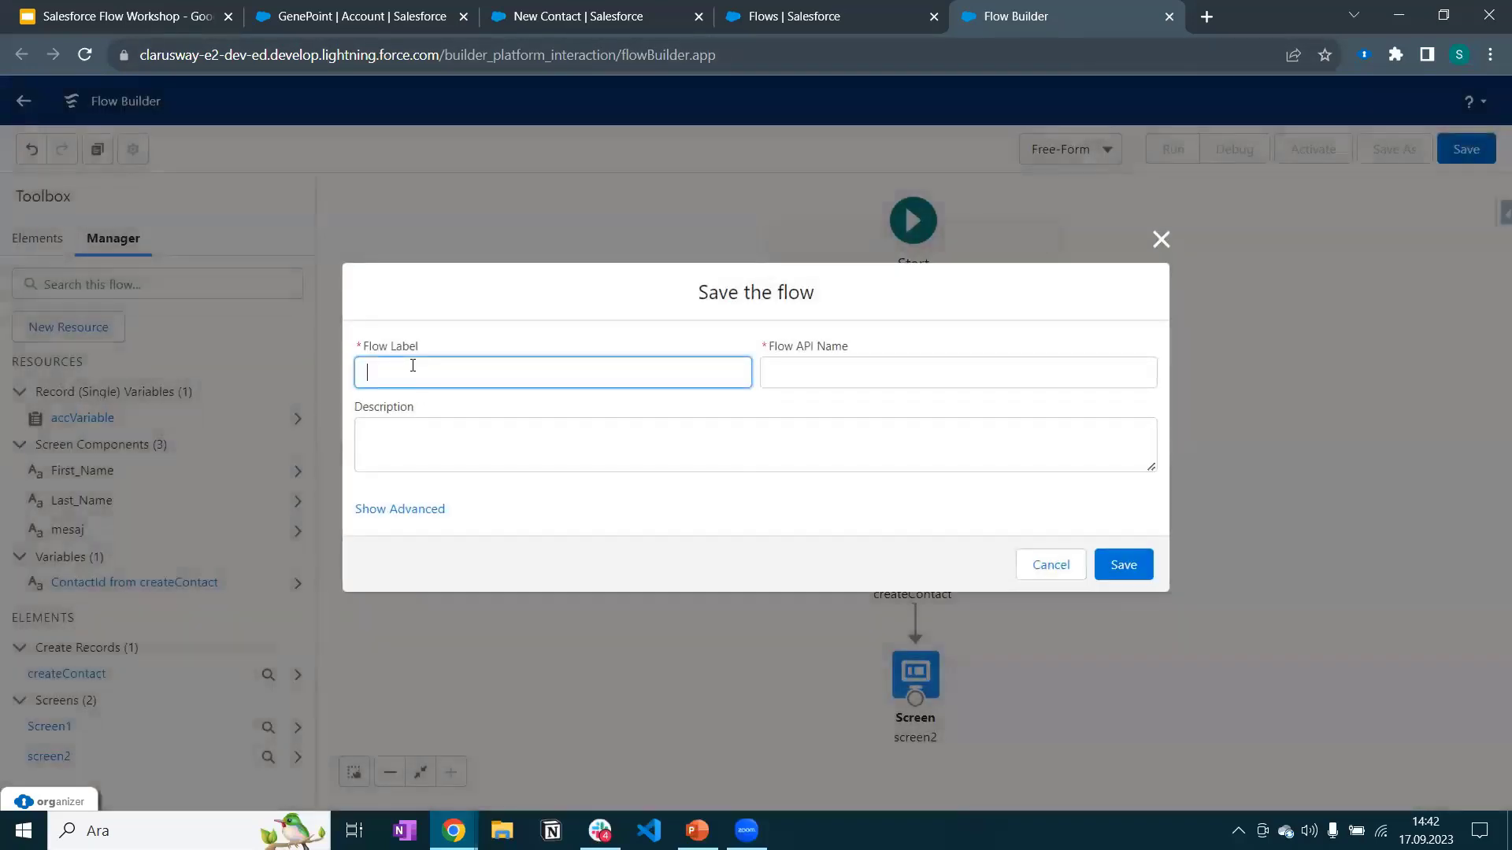
{"action": "type", "text": "create contact flow"}
{"action": "left_click", "coordinate": [564, 328]}
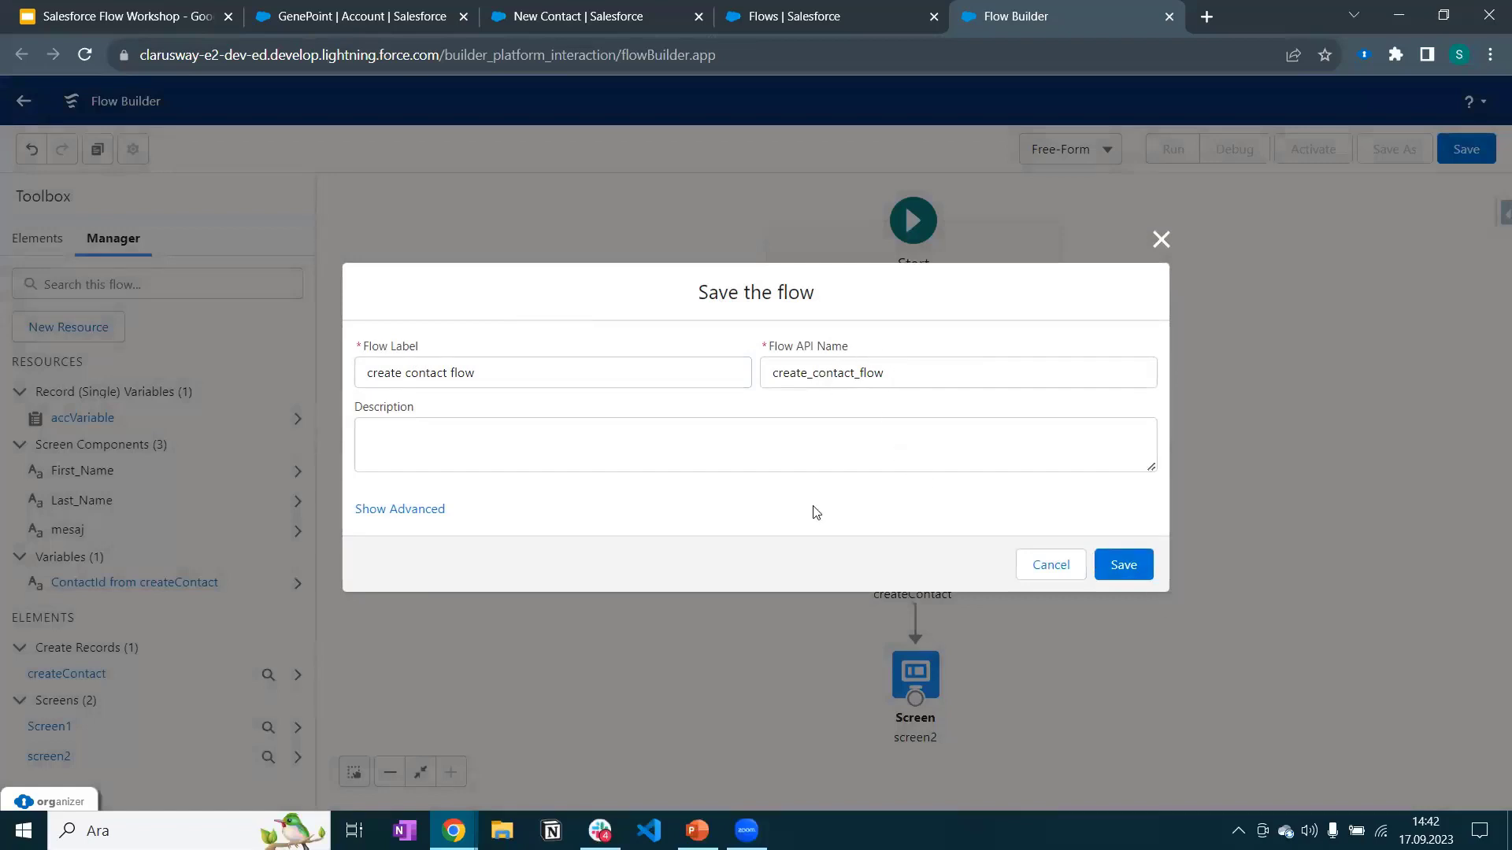
{"action": "left_click", "coordinate": [1124, 564]}
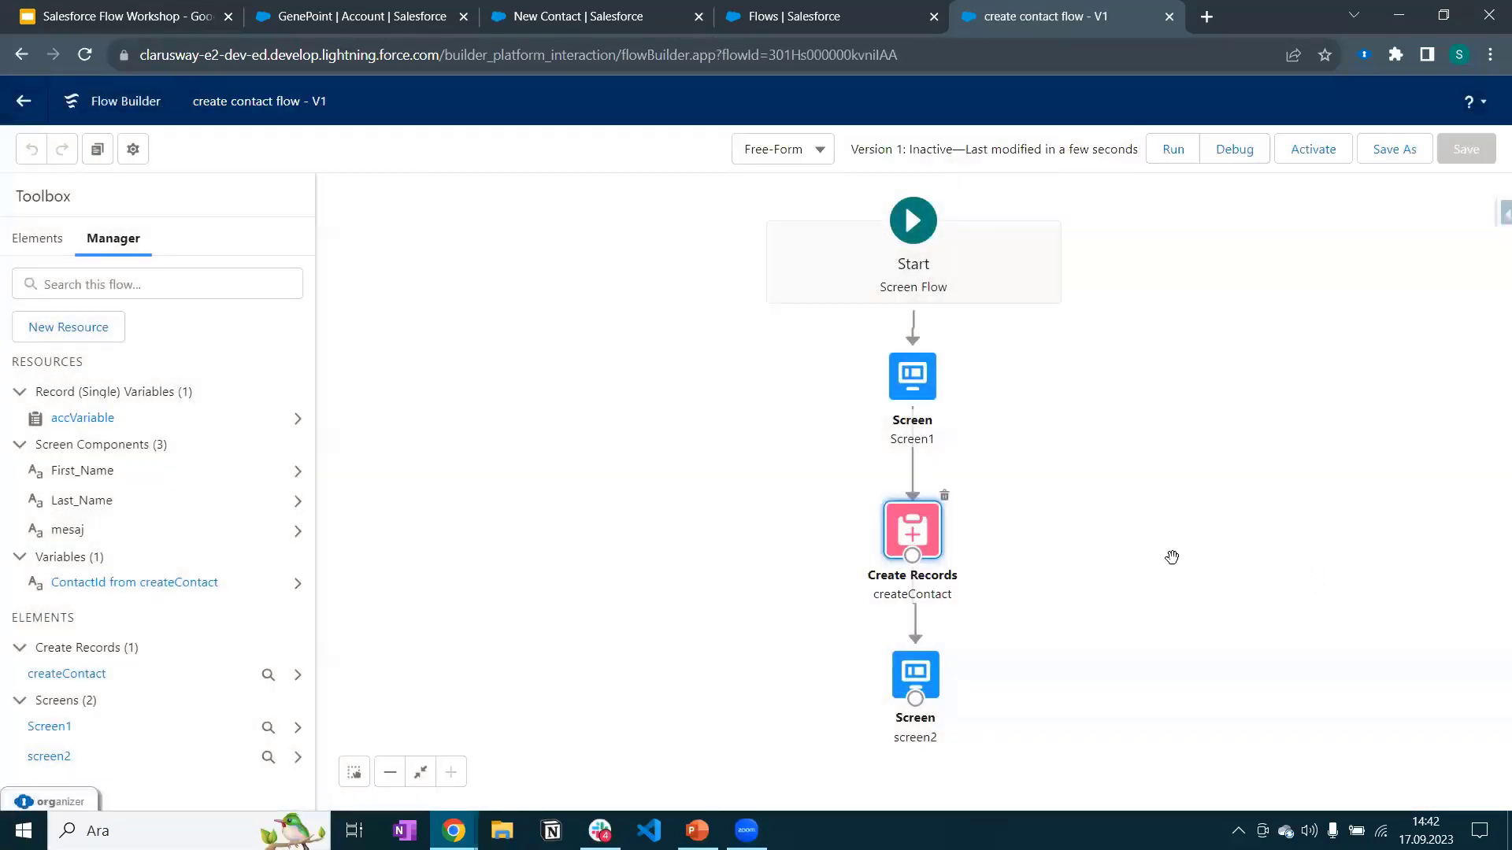
Nudge the Screen1 element on the canvas, then save the flow again and activate it.
{"action": "left_click", "coordinate": [904, 378]}
{"action": "left_click_drag", "start_coordinate": [904, 378], "coordinate": [904, 379]}
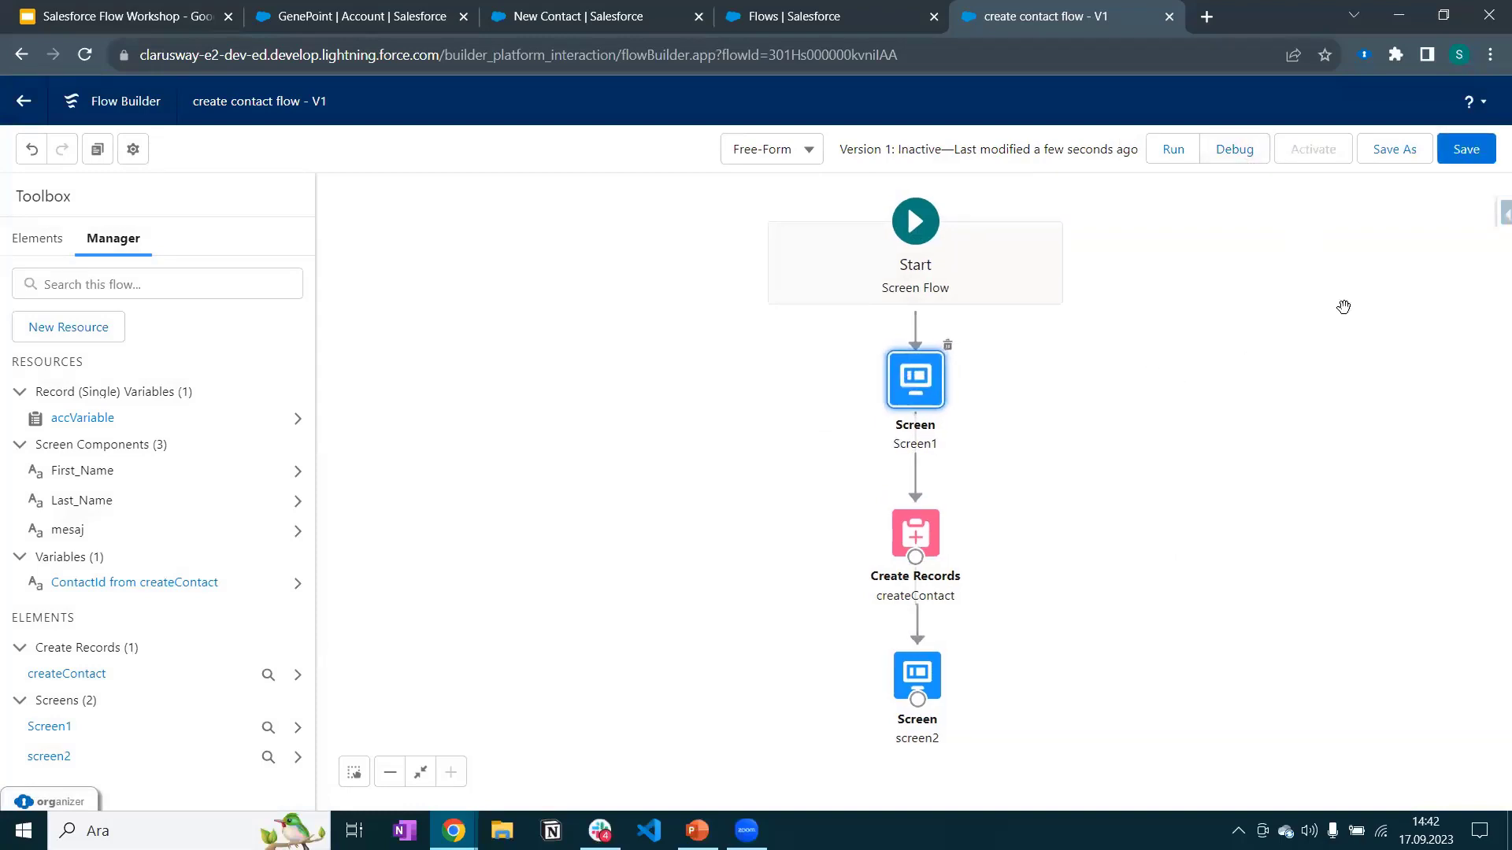
{"action": "left_click", "coordinate": [1465, 149]}
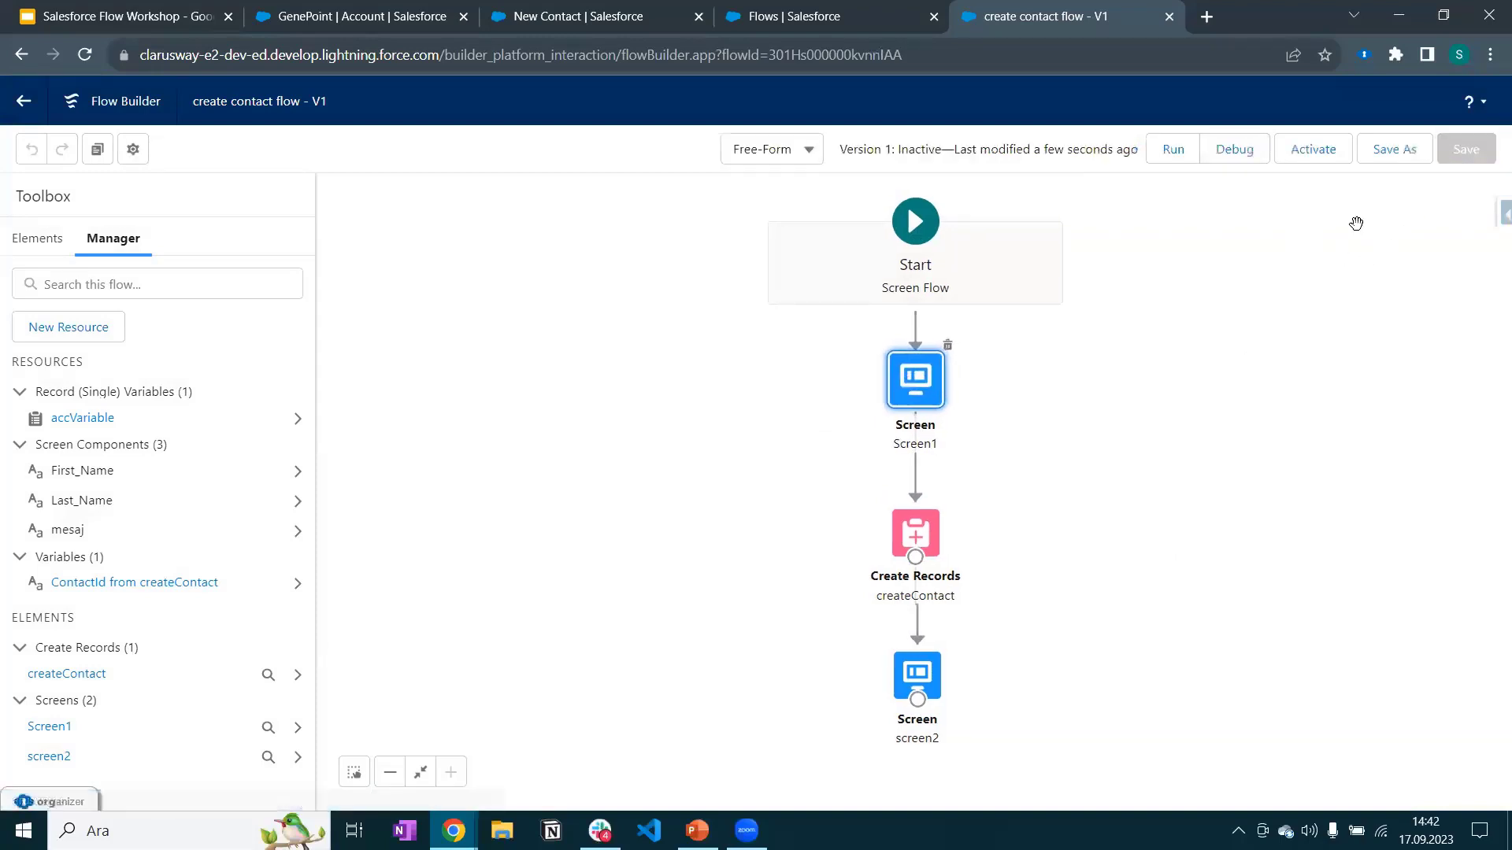
{"action": "left_click", "coordinate": [1321, 156]}
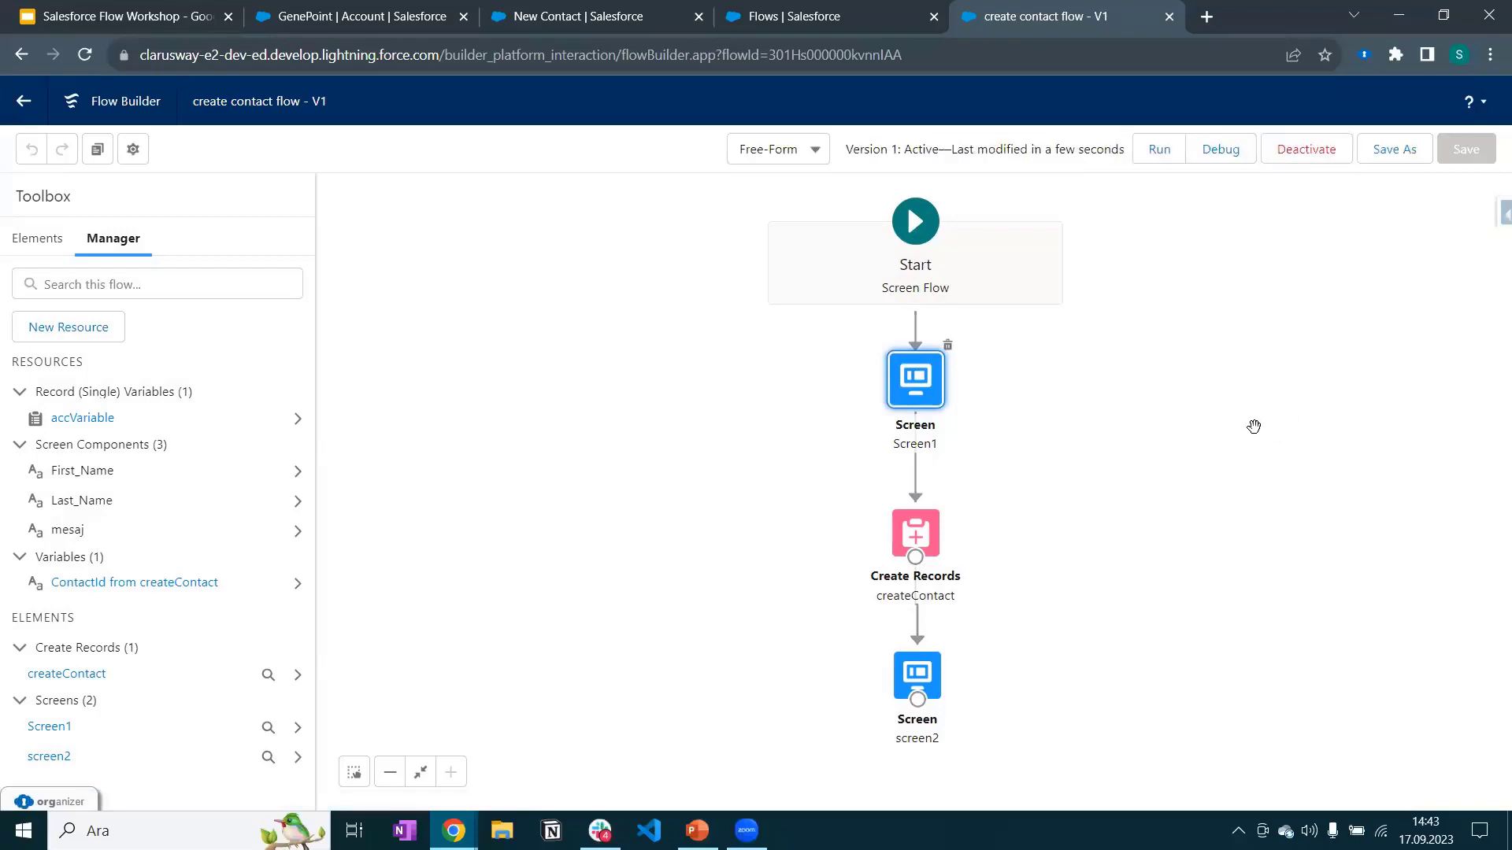
Switch to the Salesforce accounts, open Burlington Textiles Corp of America, and open its record page for editing in Lightning App Builder.
{"action": "left_click", "coordinate": [353, 21]}
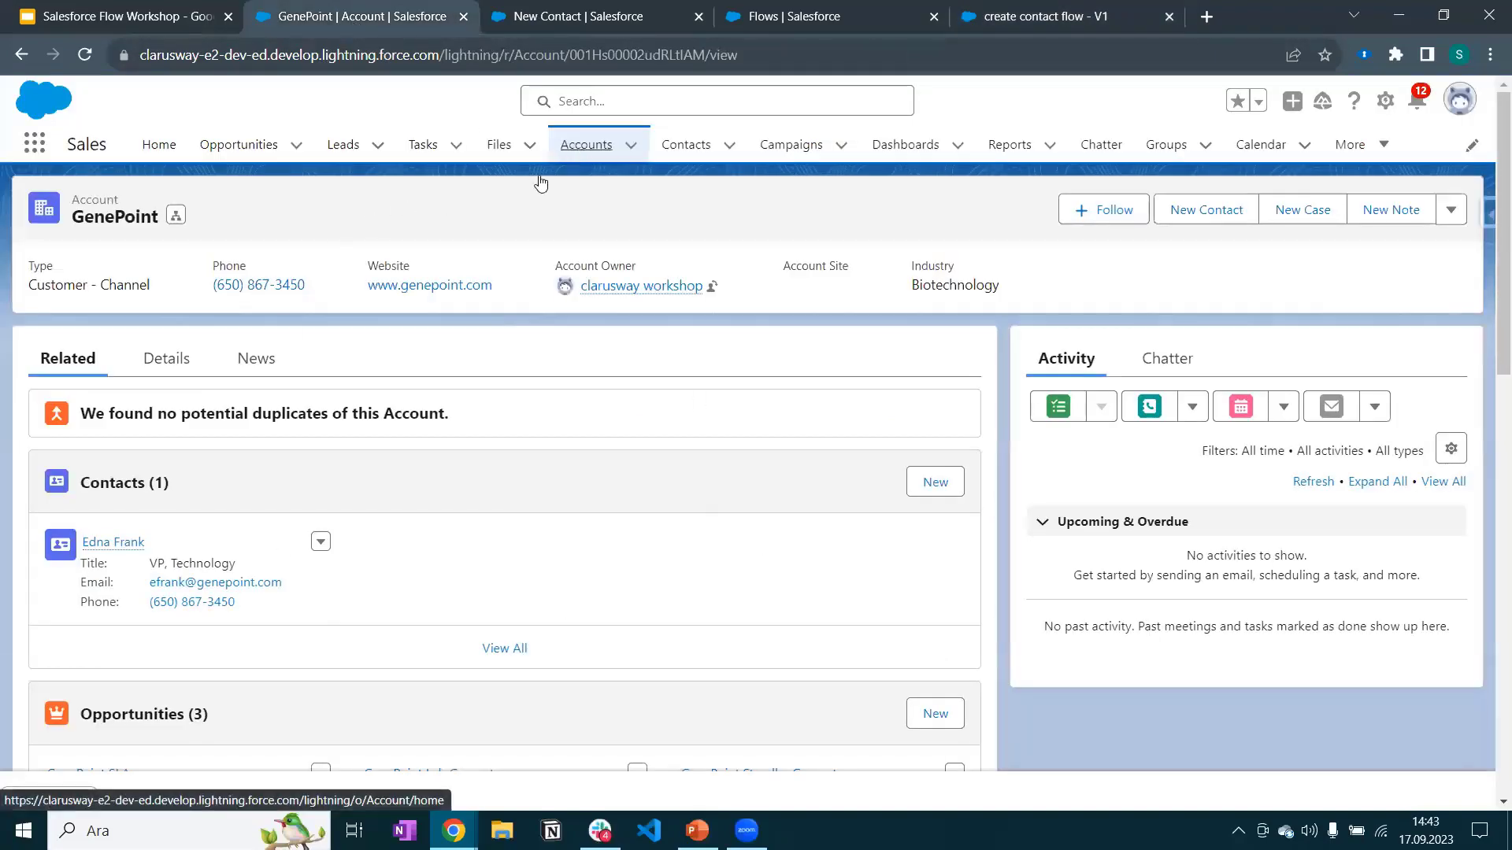
{"action": "left_click", "coordinate": [581, 150]}
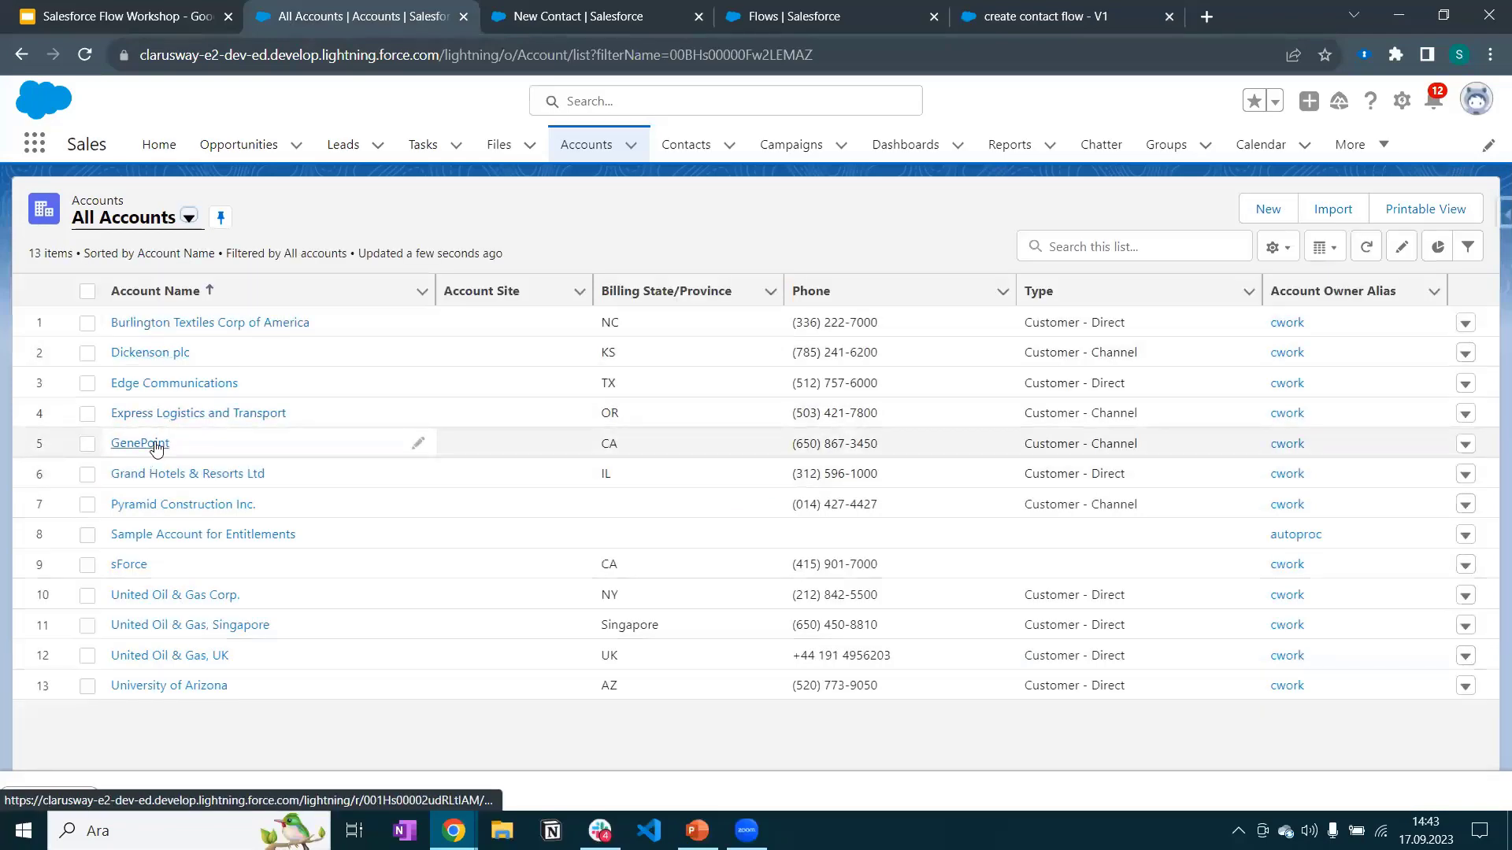
{"action": "left_click", "coordinate": [181, 328]}
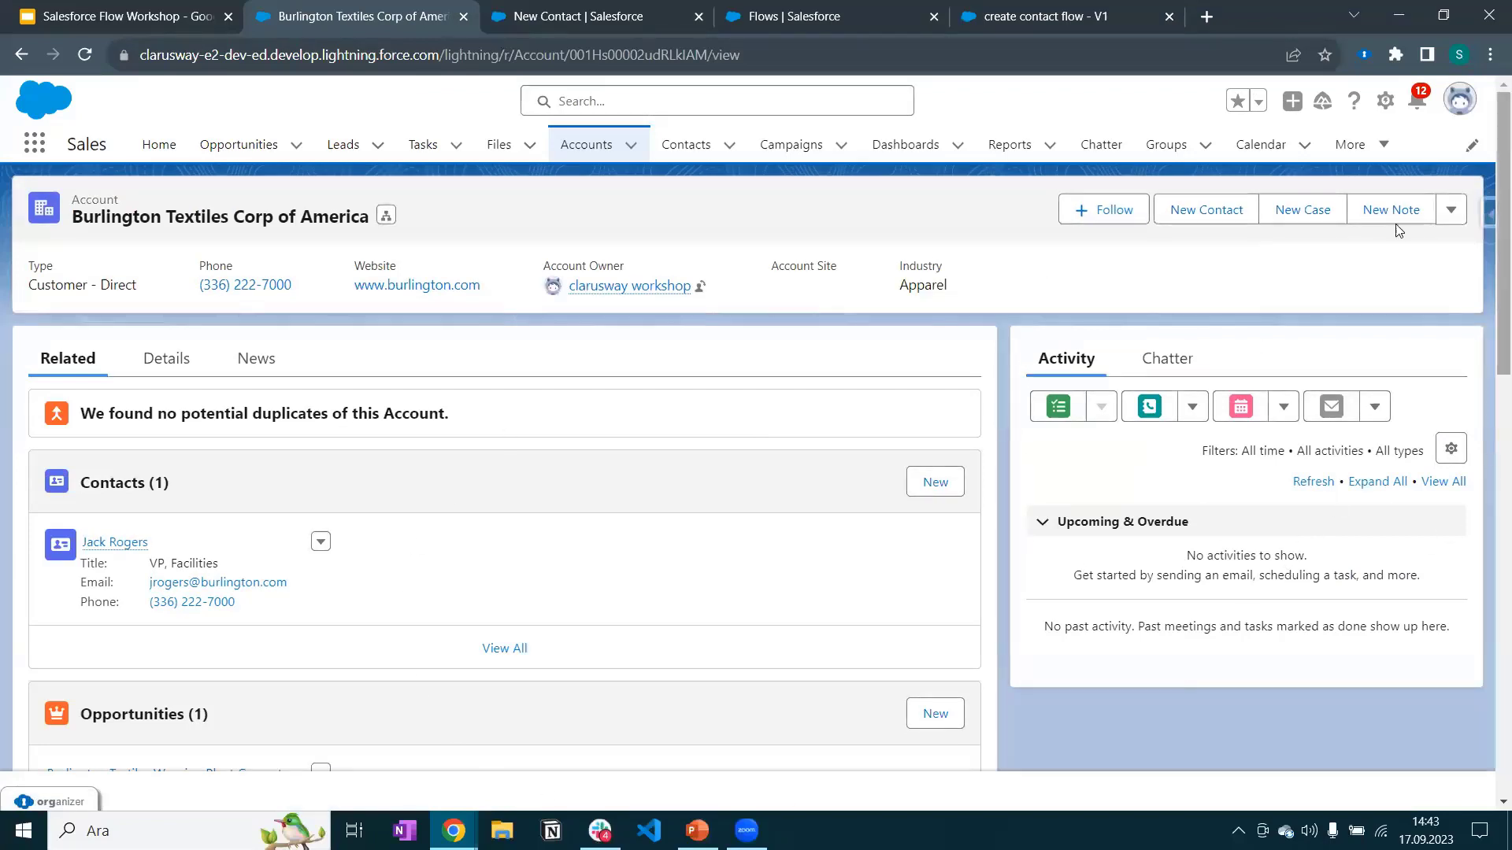
{"action": "left_click", "coordinate": [1382, 103]}
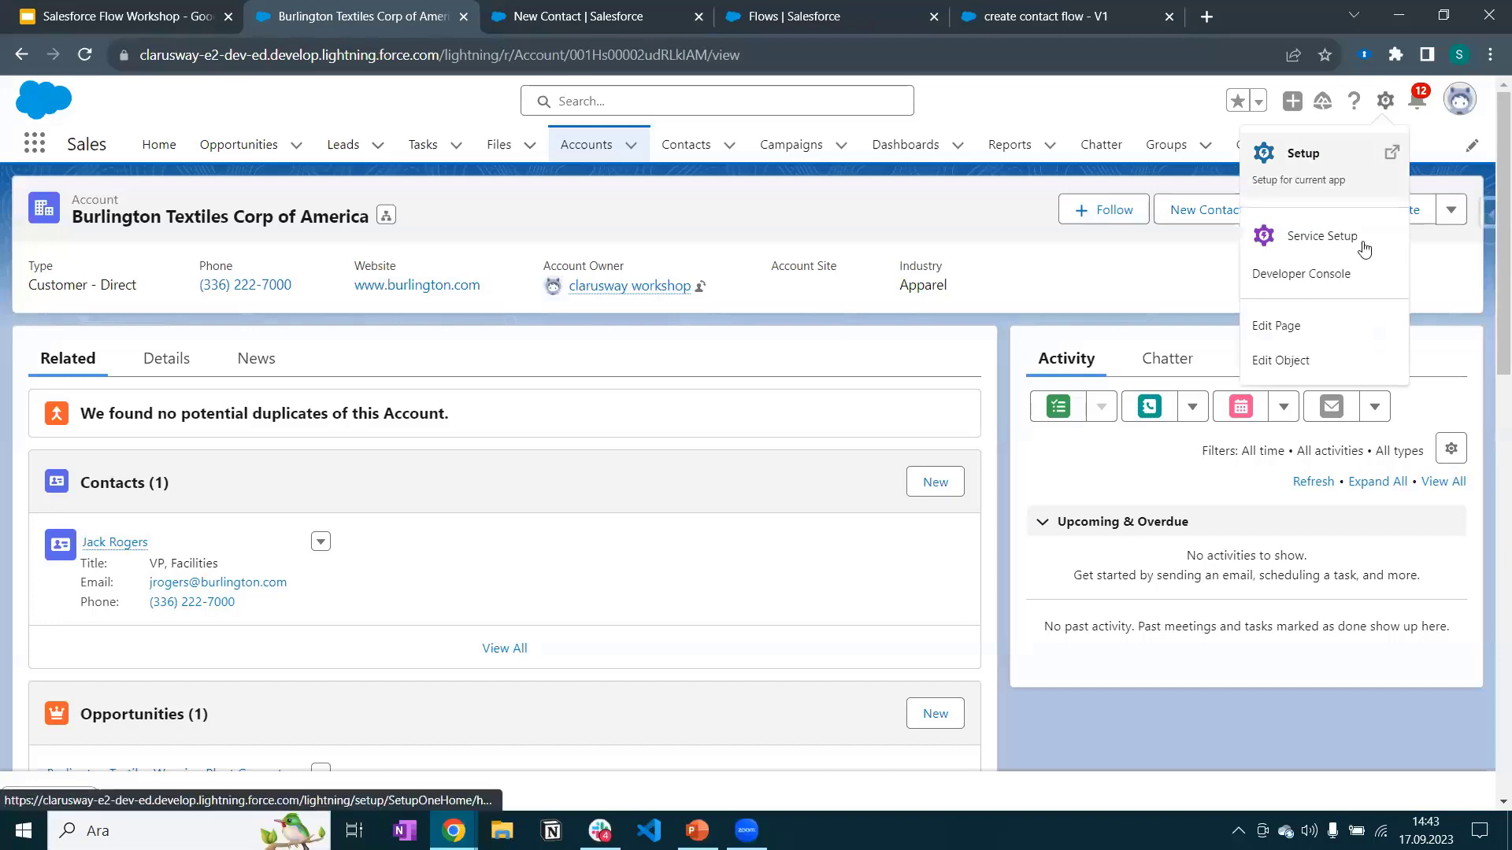
{"action": "left_click", "coordinate": [1286, 333]}
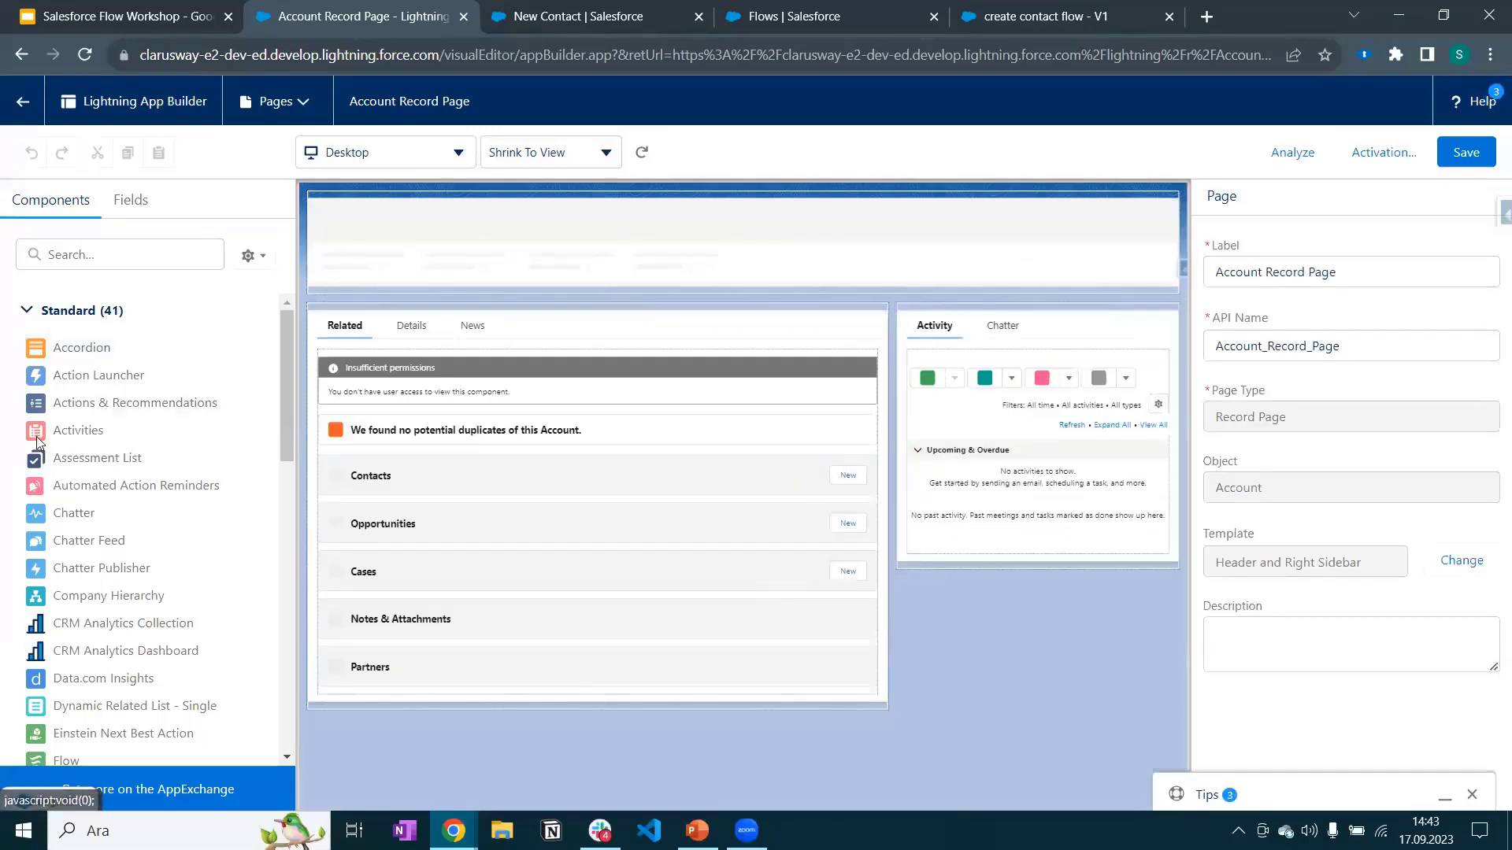
Search the components for "flow" and place the standard Flow component above the Activity section of the Account Record Page.
{"action": "scroll", "coordinate": [71, 511], "scroll_direction": "down", "scroll_amount": 11}
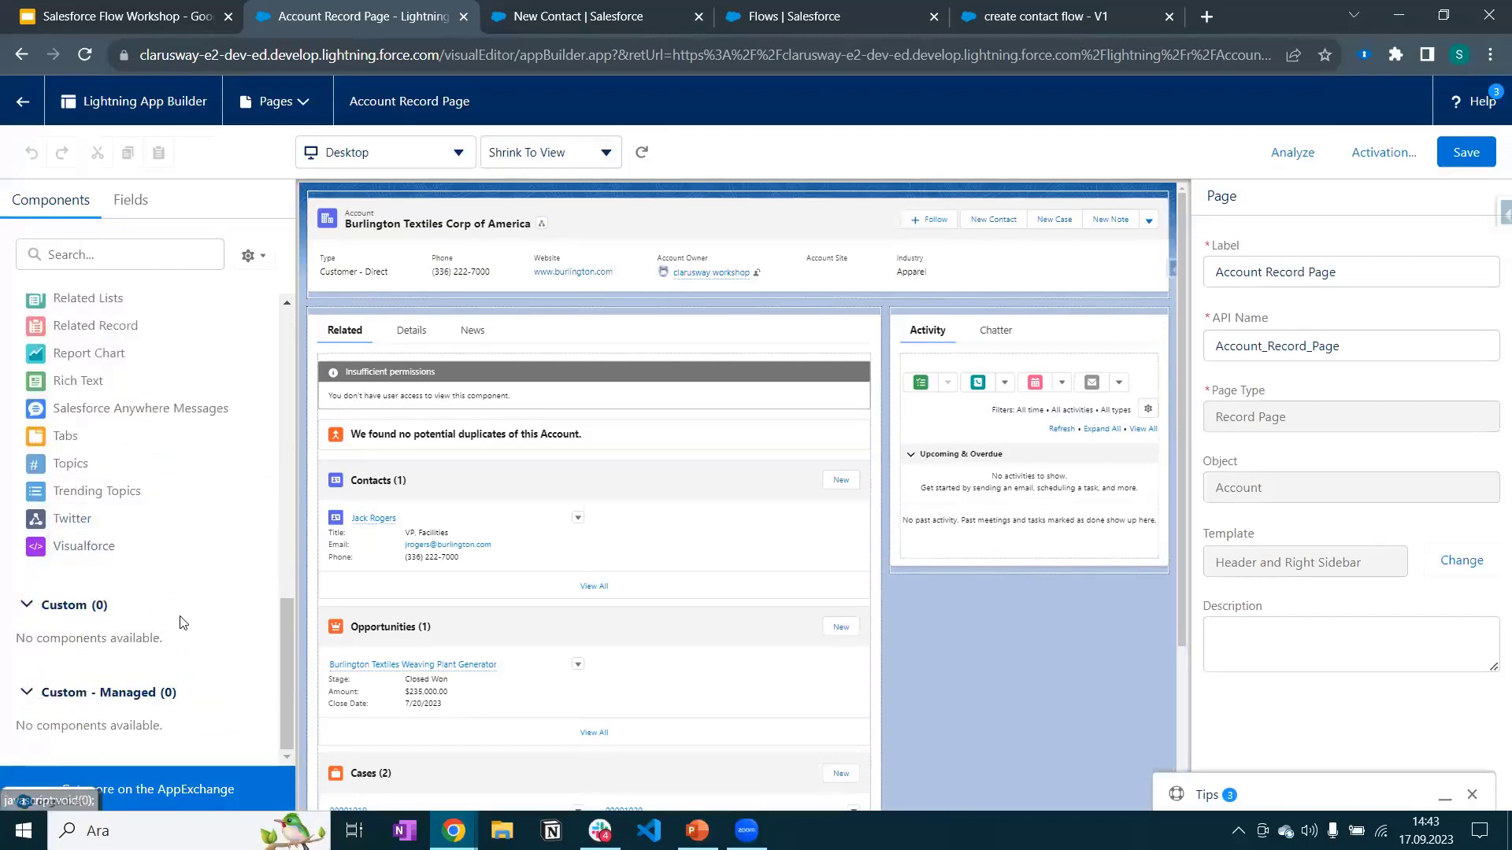
{"action": "scroll", "coordinate": [133, 551], "scroll_direction": "up", "scroll_amount": 4}
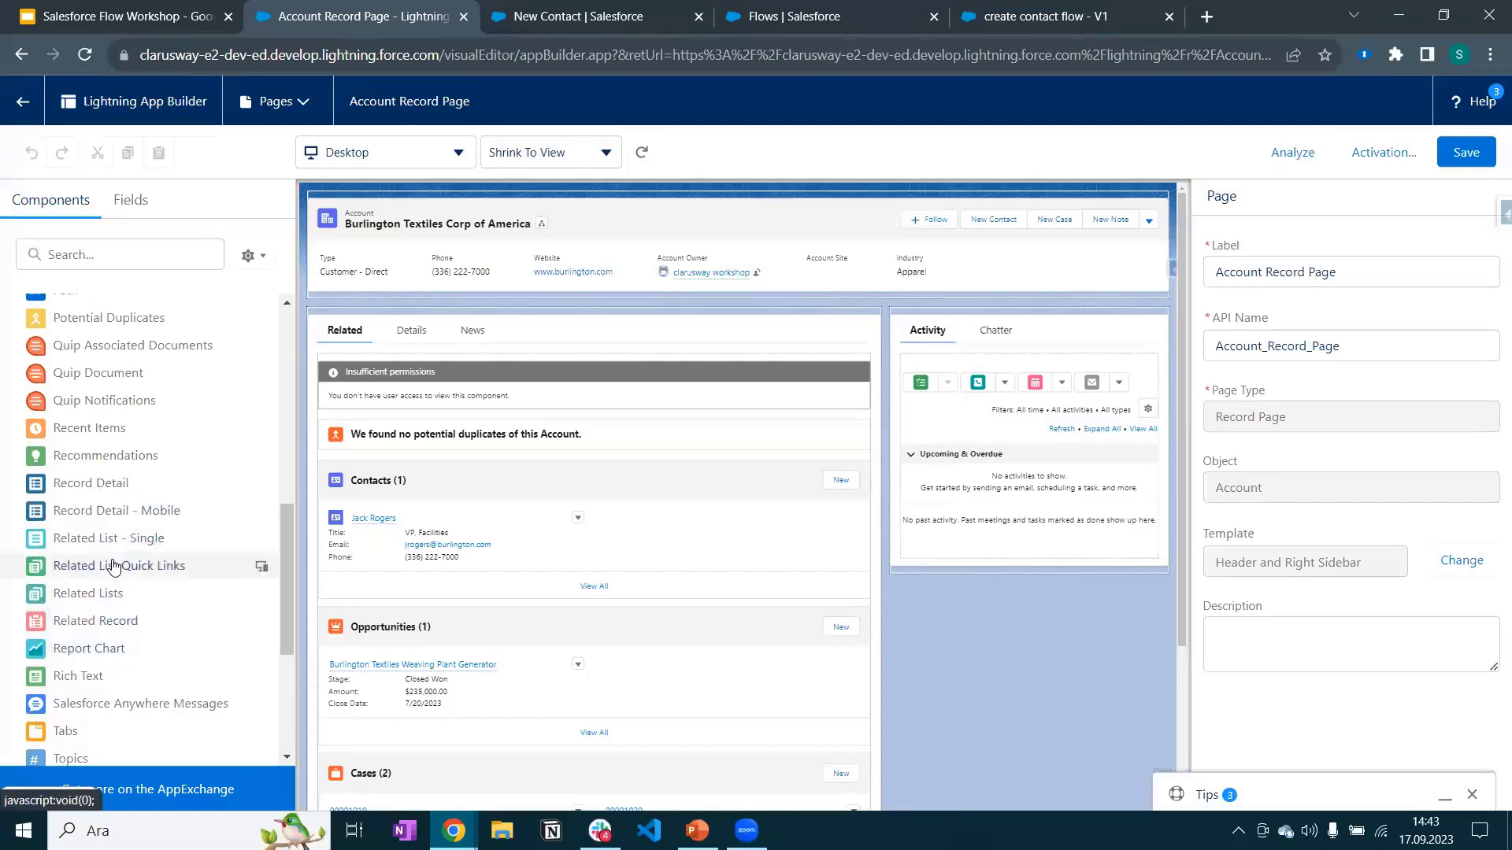
{"action": "scroll", "coordinate": [102, 488], "scroll_direction": "up", "scroll_amount": 3}
{"action": "left_click", "coordinate": [116, 254]}
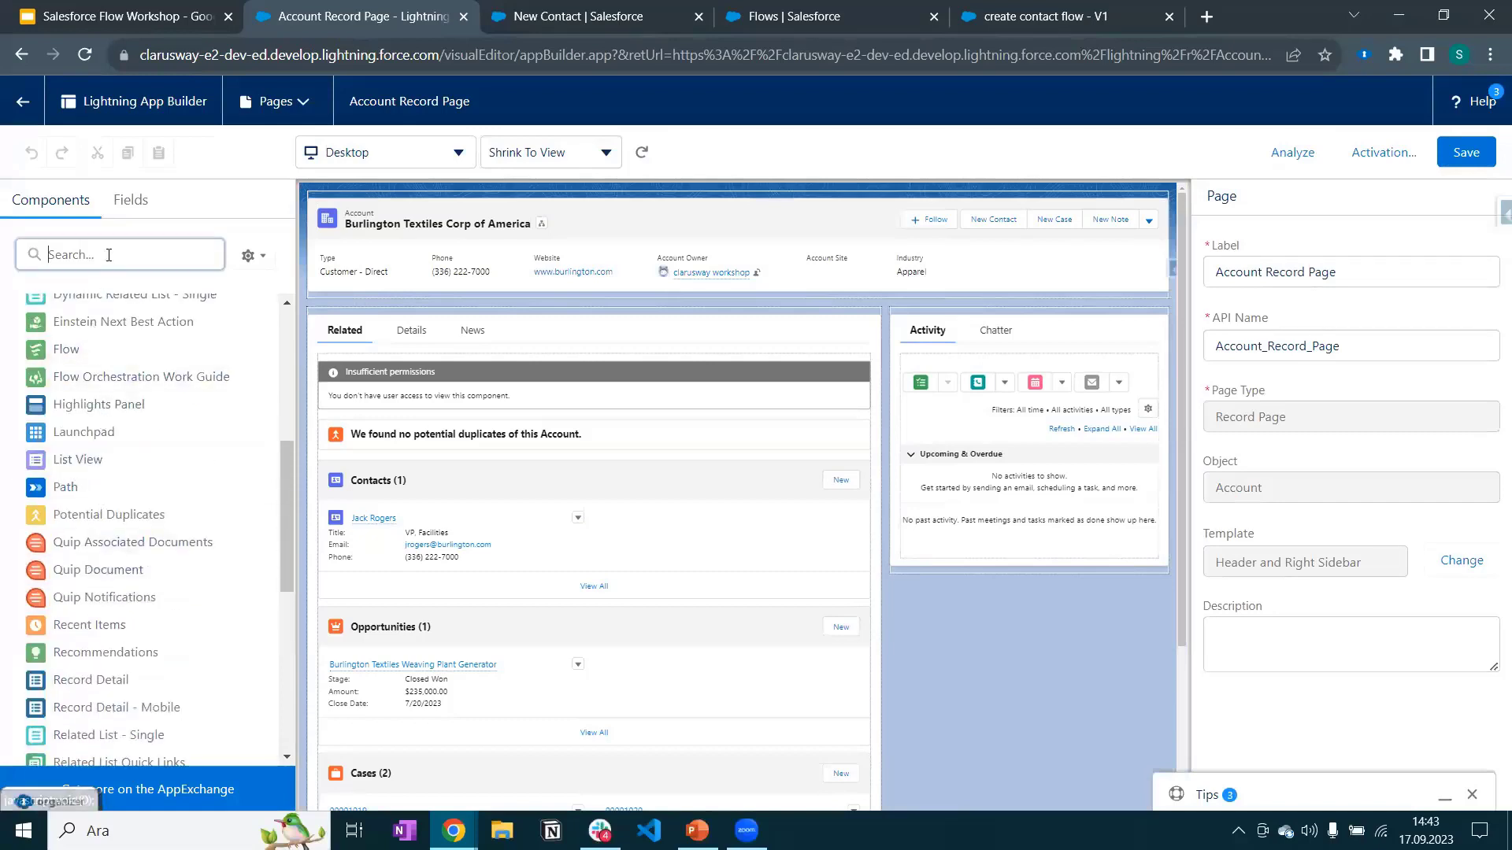
{"action": "type", "text": "flow"}
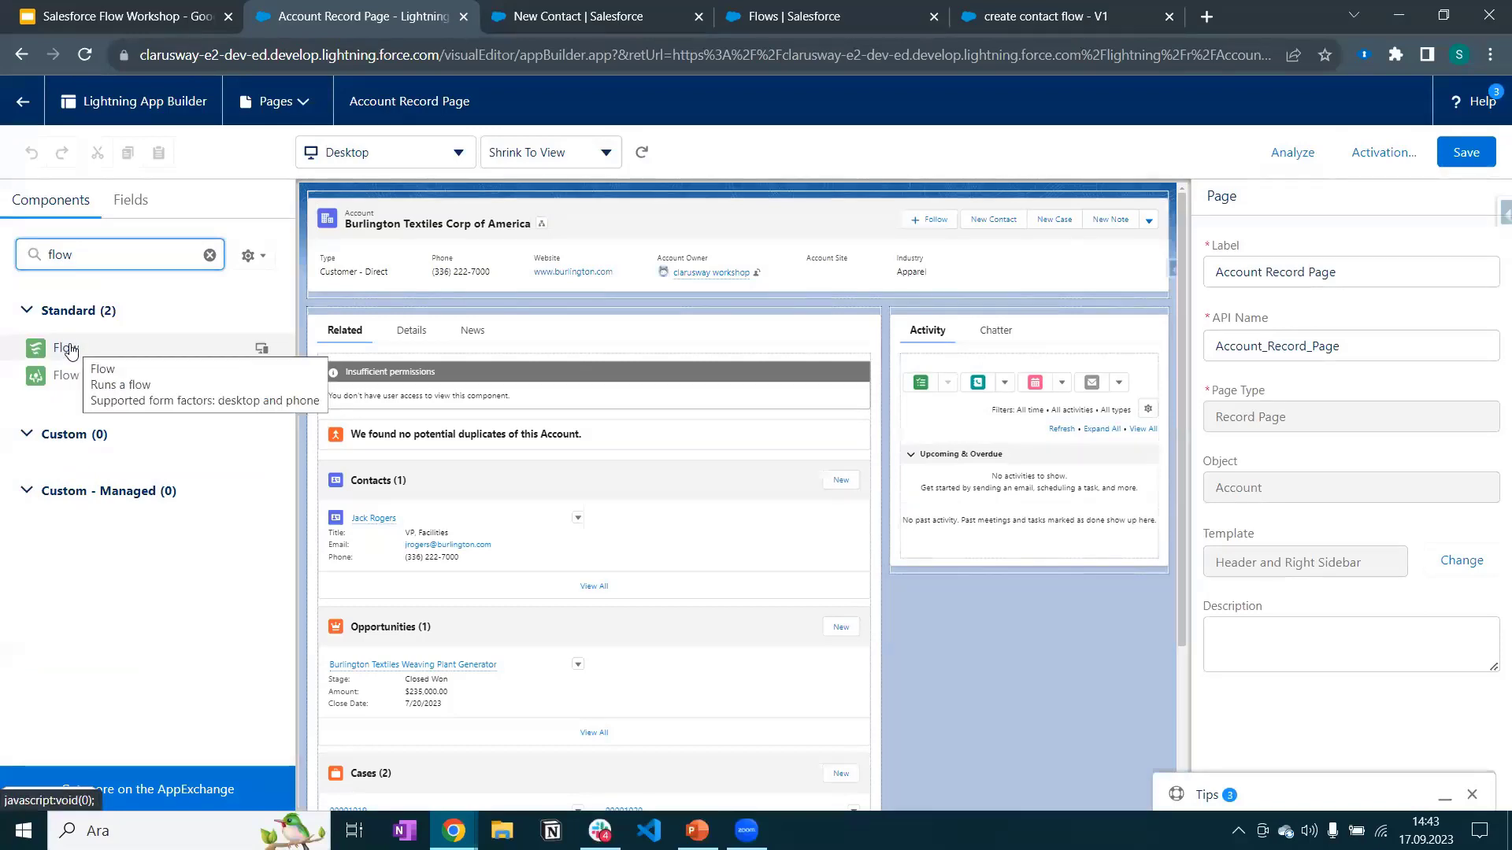
{"action": "left_click_drag", "start_coordinate": [74, 350], "coordinate": [926, 335]}
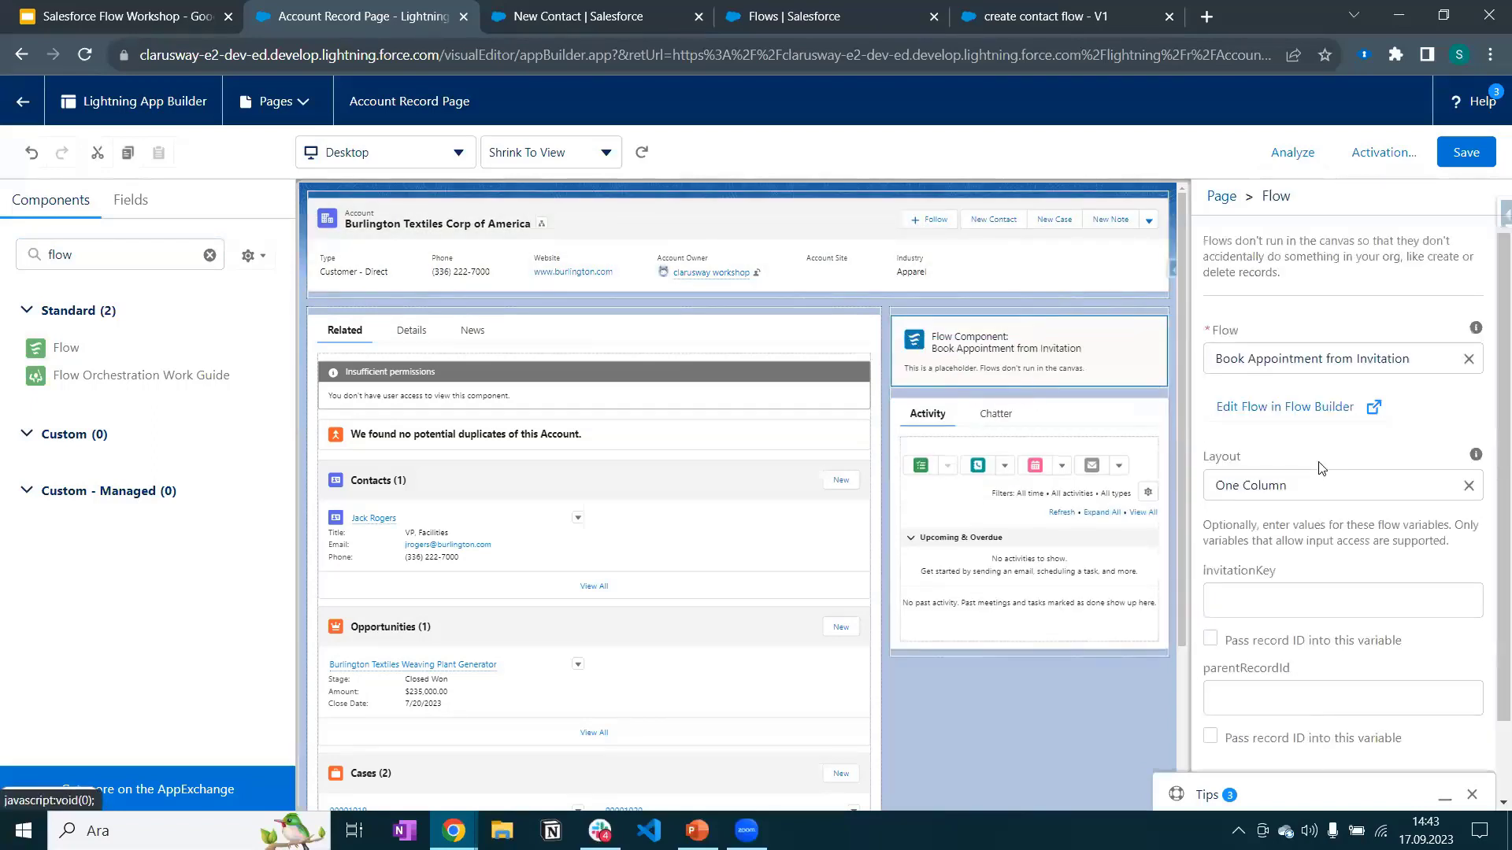
Set the Flow component to run create contact flow and pass all field values from the record into accVariable.
{"action": "left_click", "coordinate": [1469, 360]}
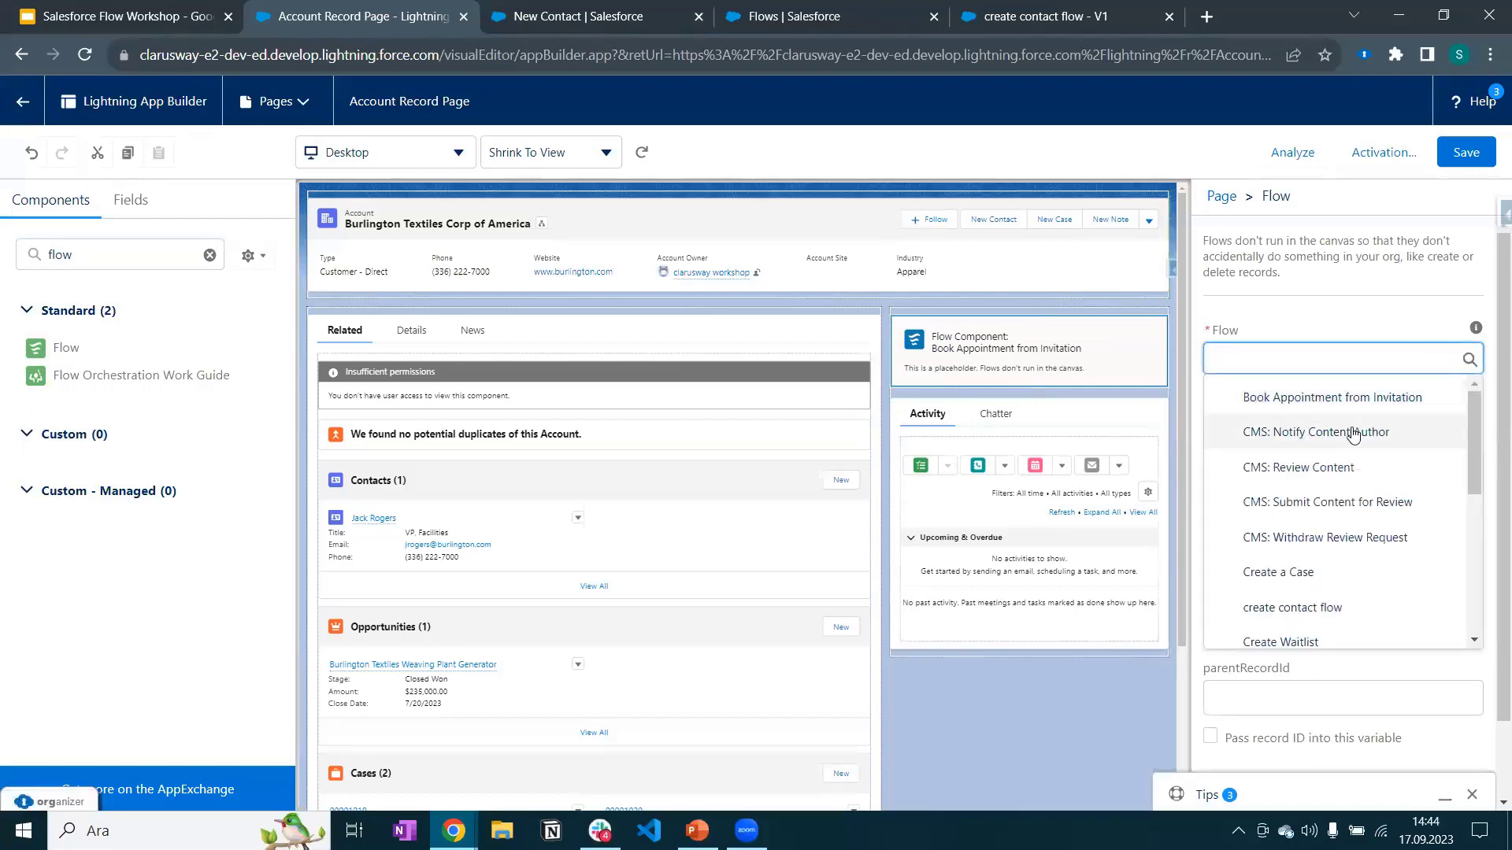
{"action": "left_click", "coordinate": [1307, 615]}
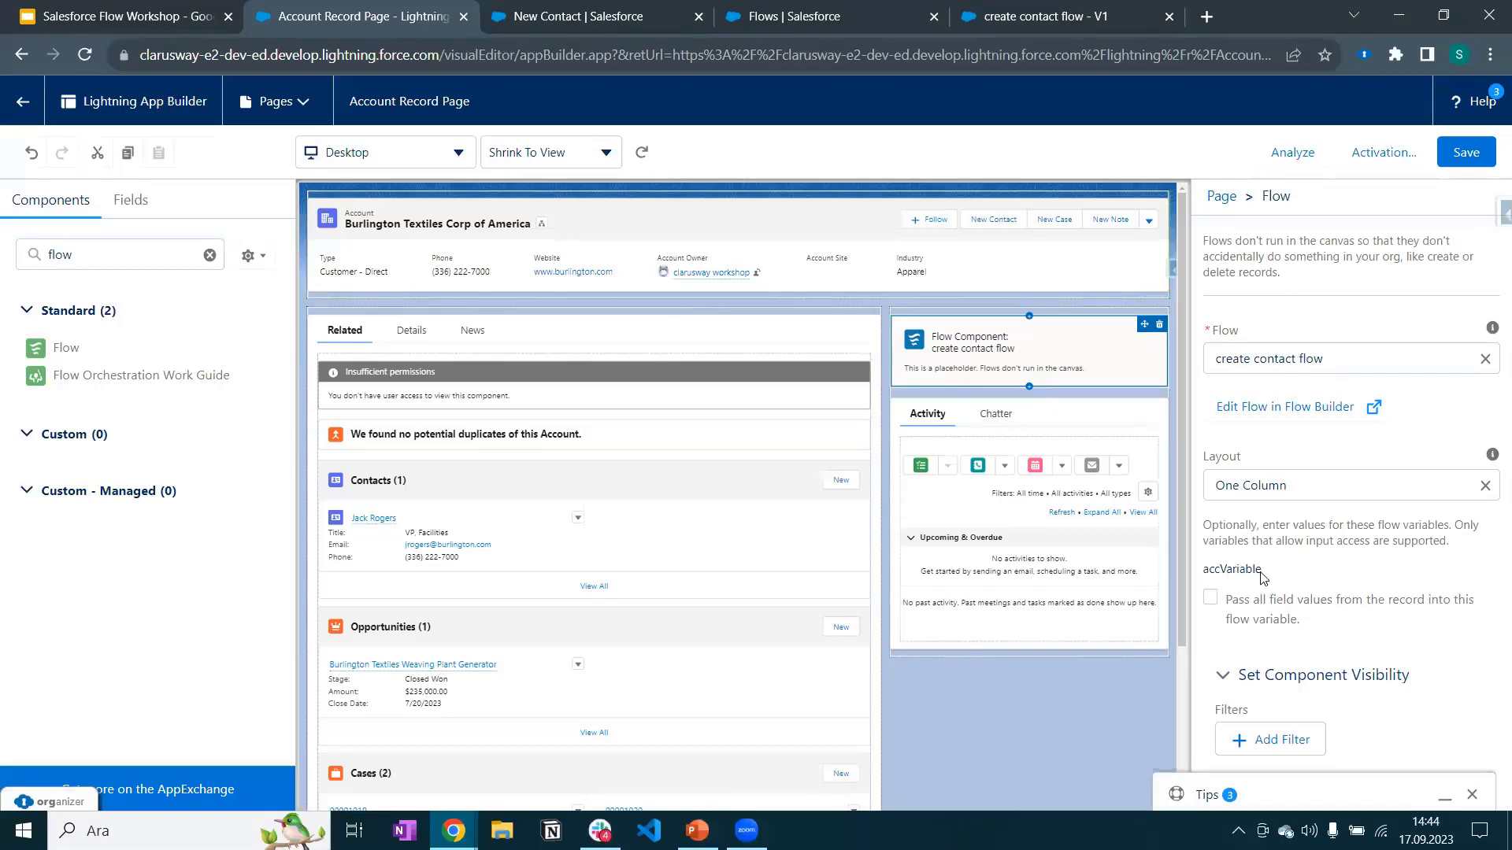
{"action": "left_click", "coordinate": [819, 24]}
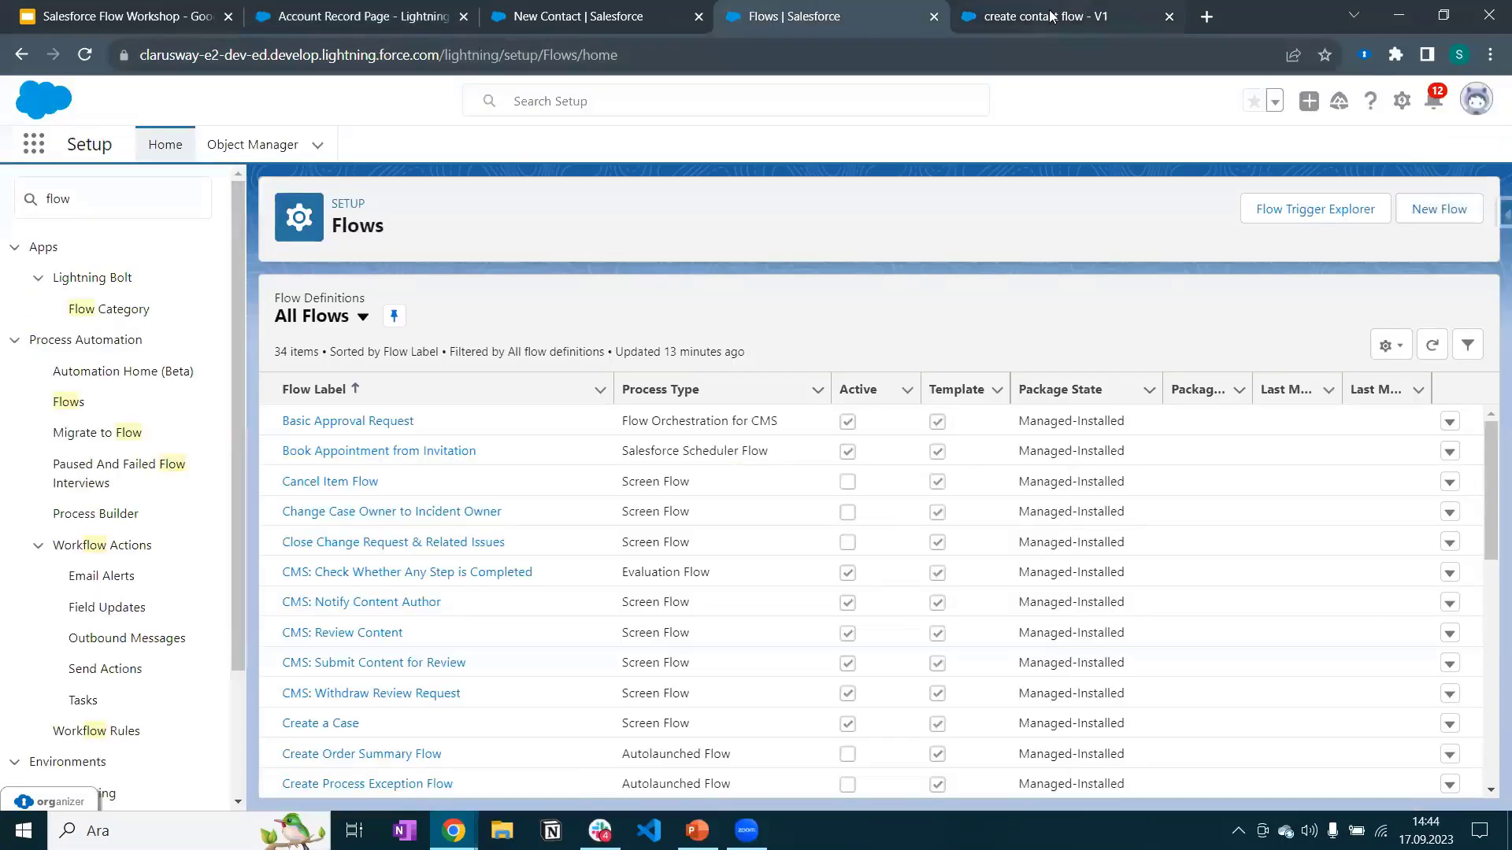
{"action": "key", "text": "ctrl+Tab"}
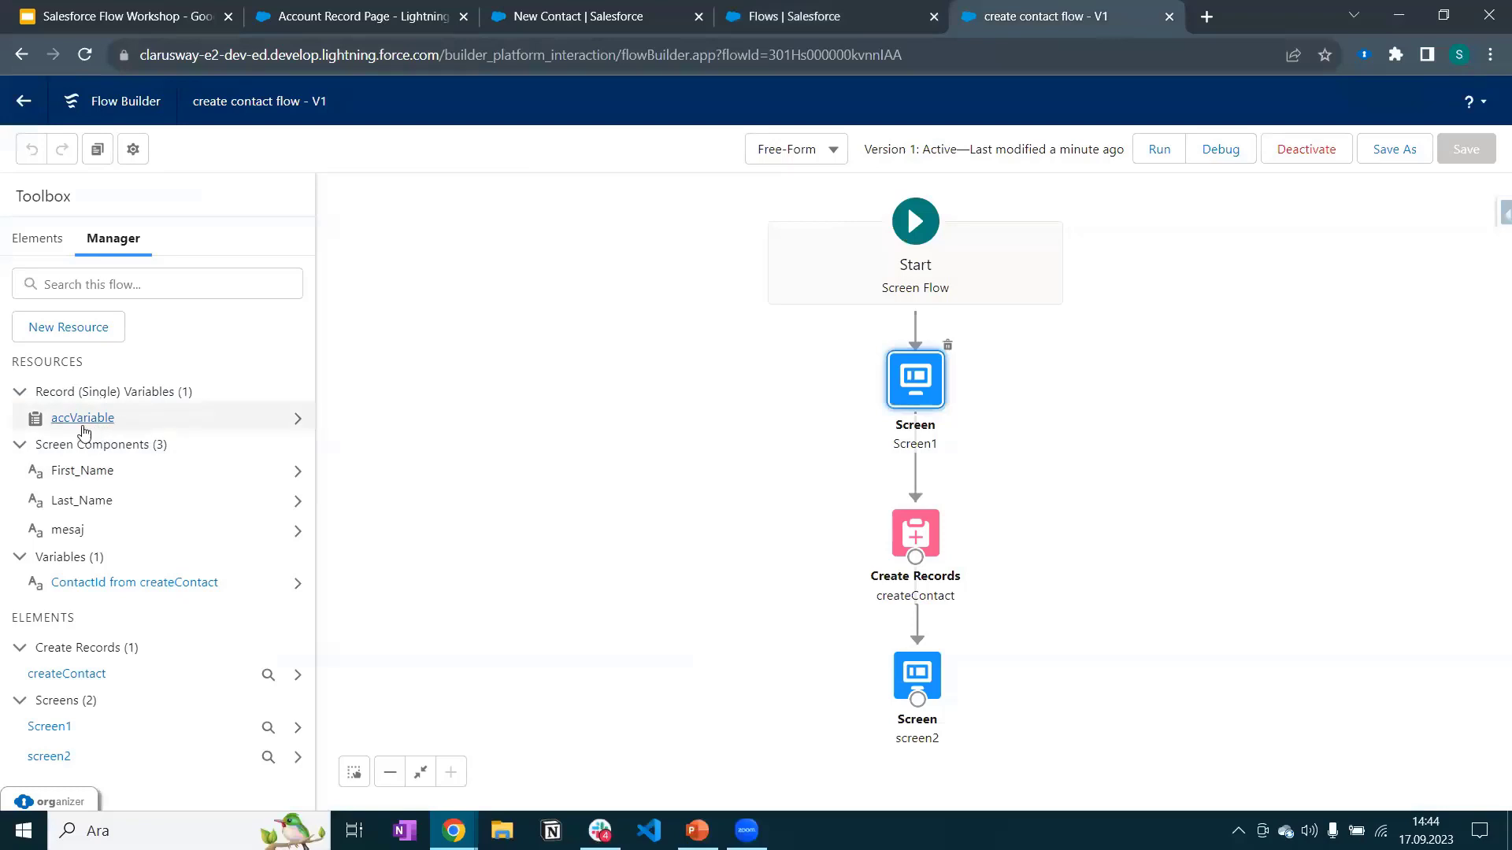
{"action": "key", "text": "ctrl+2"}
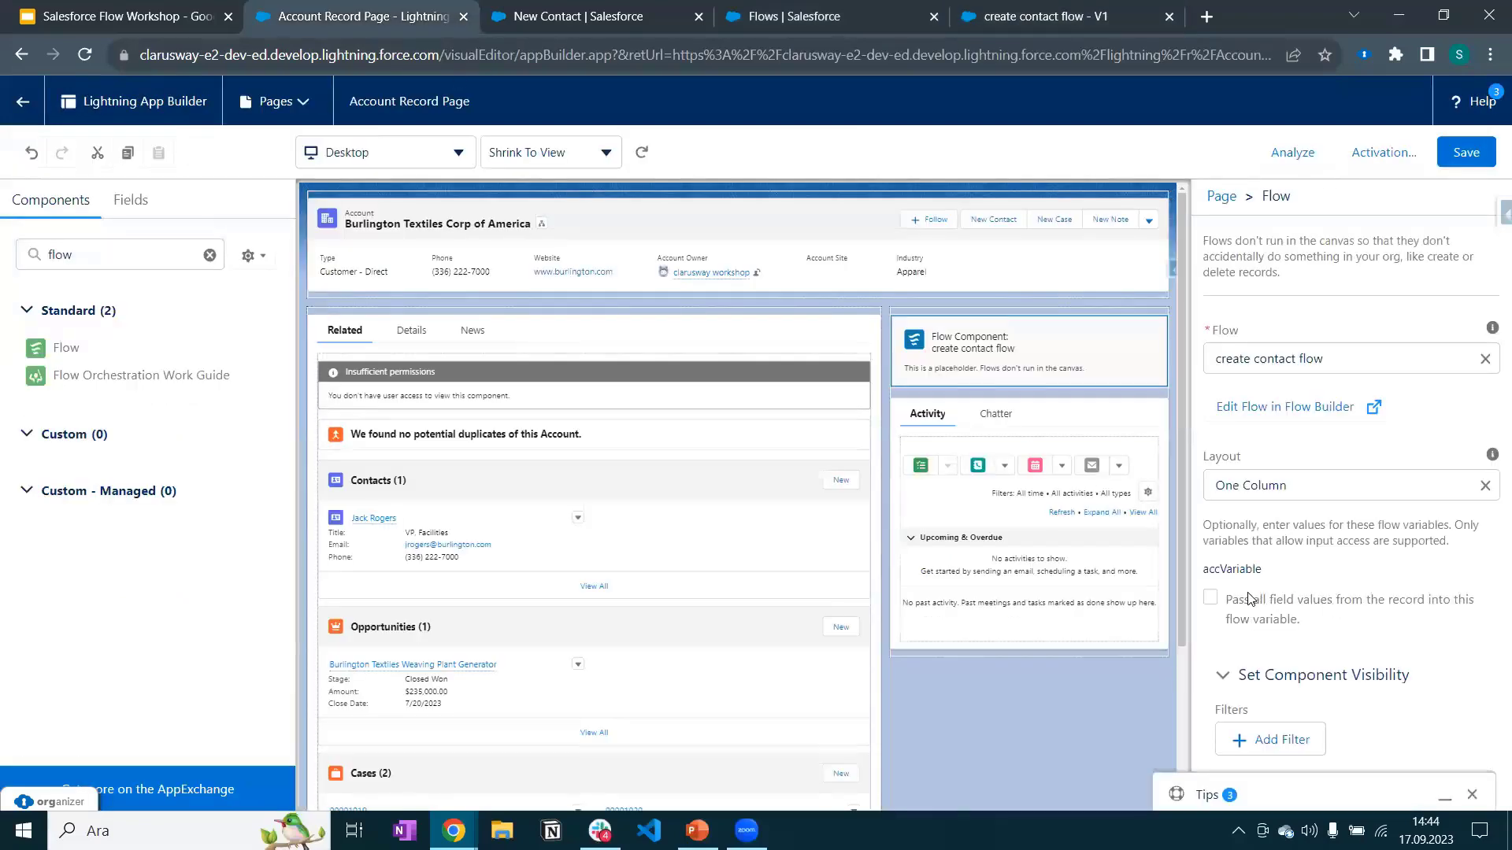
{"action": "left_click", "coordinate": [1211, 598]}
Save the Account Record Page, check its activation assignment, and return to the Burlington Textiles account.
{"action": "left_click", "coordinate": [1476, 166]}
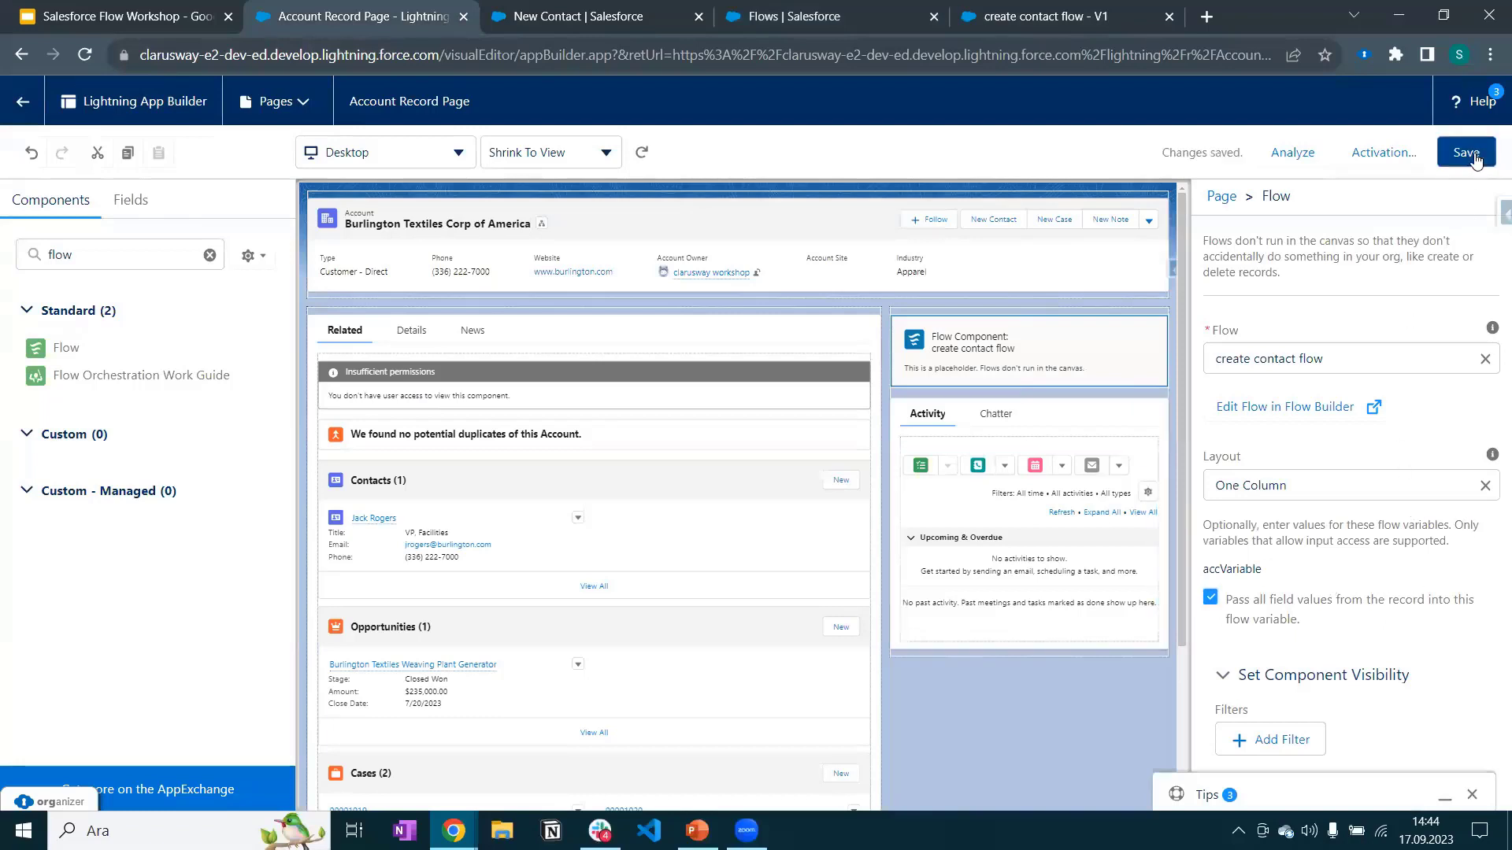
{"action": "left_click", "coordinate": [1384, 152]}
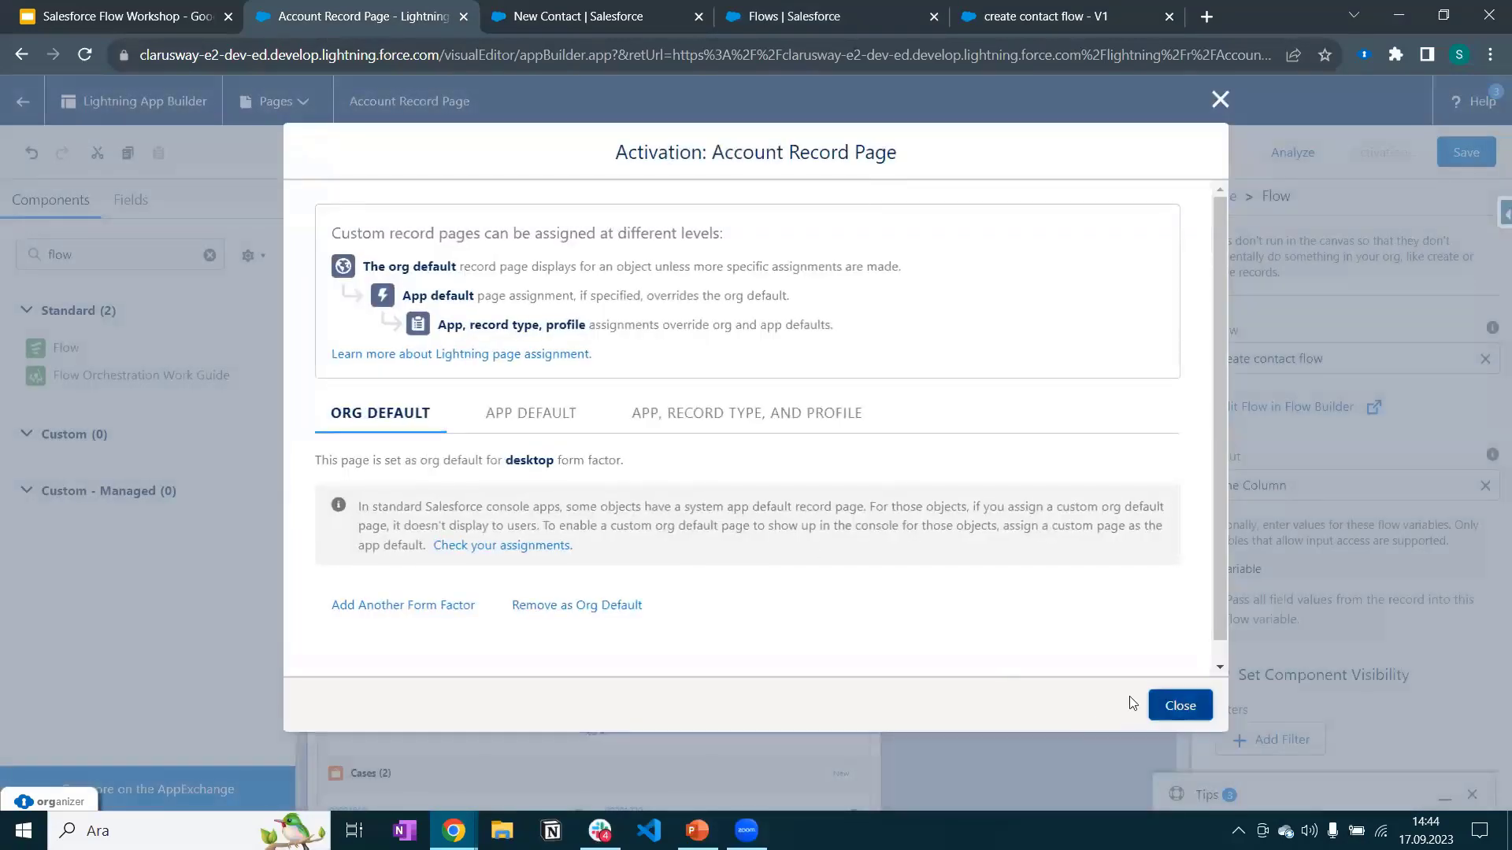
{"action": "left_click", "coordinate": [1177, 706]}
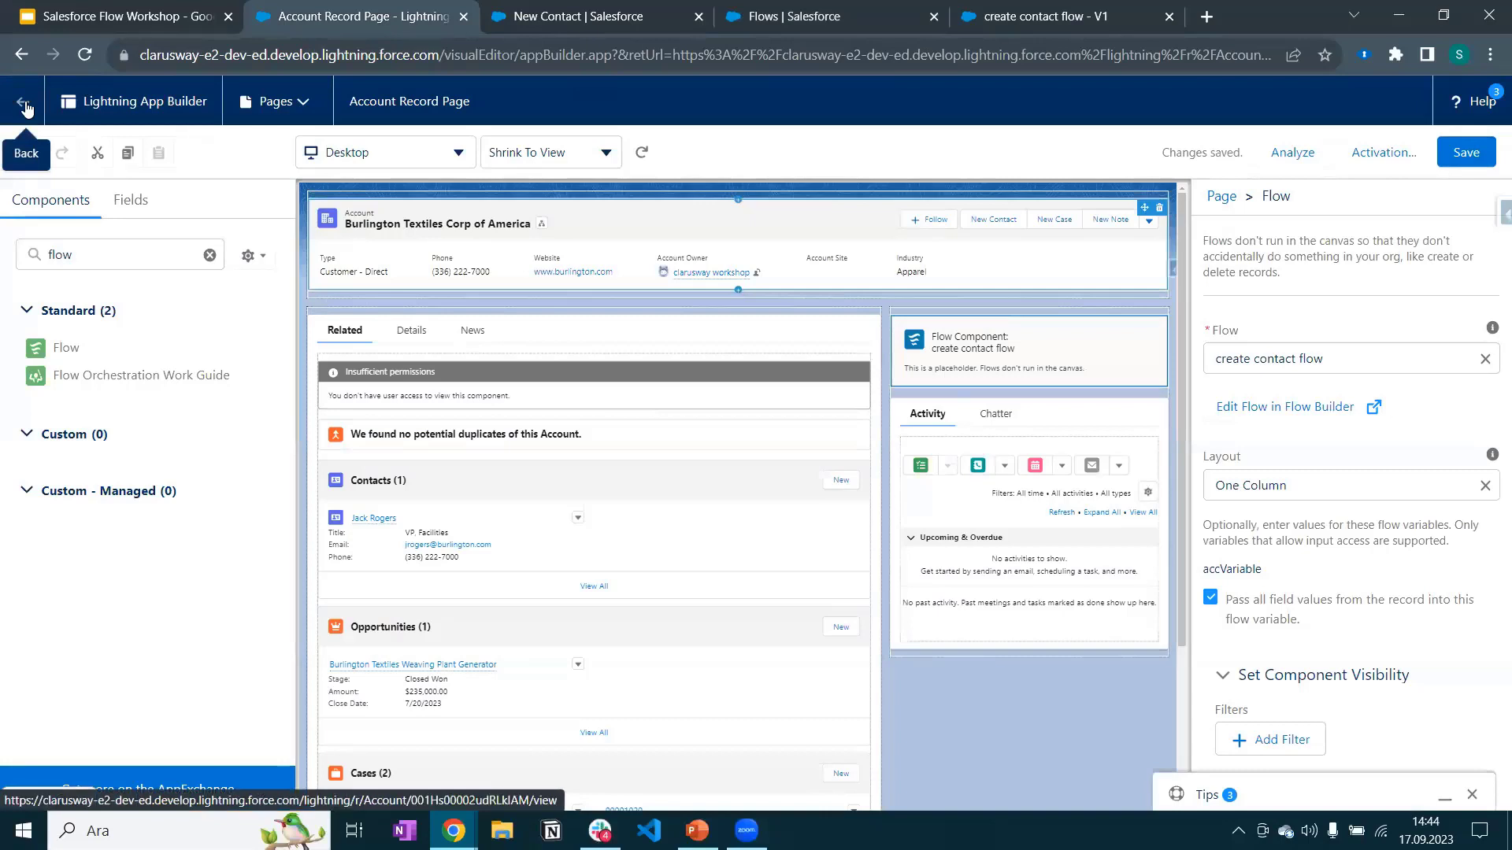
{"action": "left_click", "coordinate": [25, 108]}
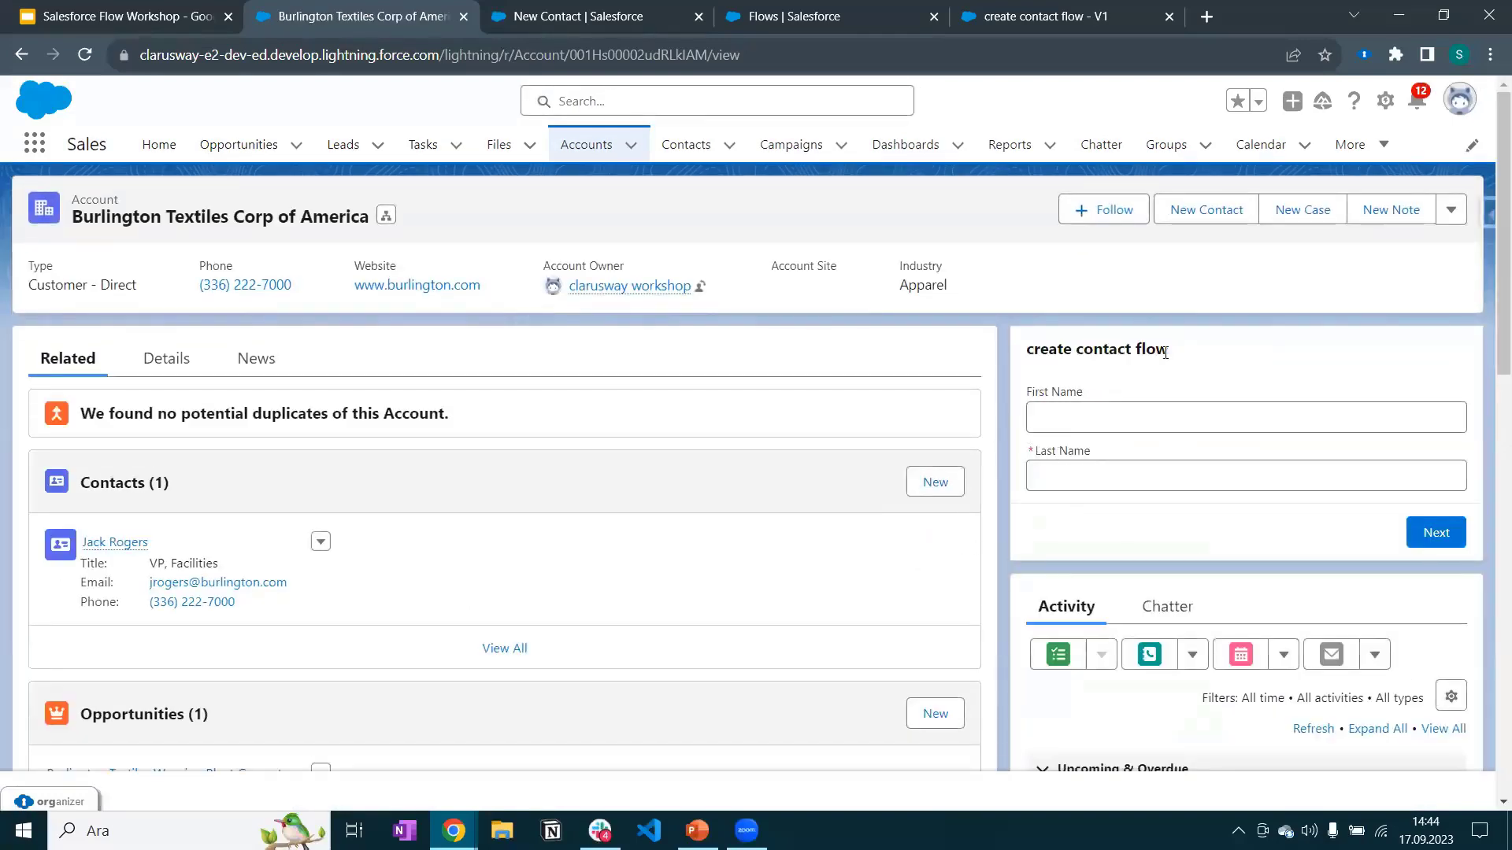
Open the standard new contact form from the account's Contacts related list to compare it with the embedded flow, and close it unsaved.
{"action": "scroll", "coordinate": [1261, 375], "scroll_direction": "down", "scroll_amount": 1}
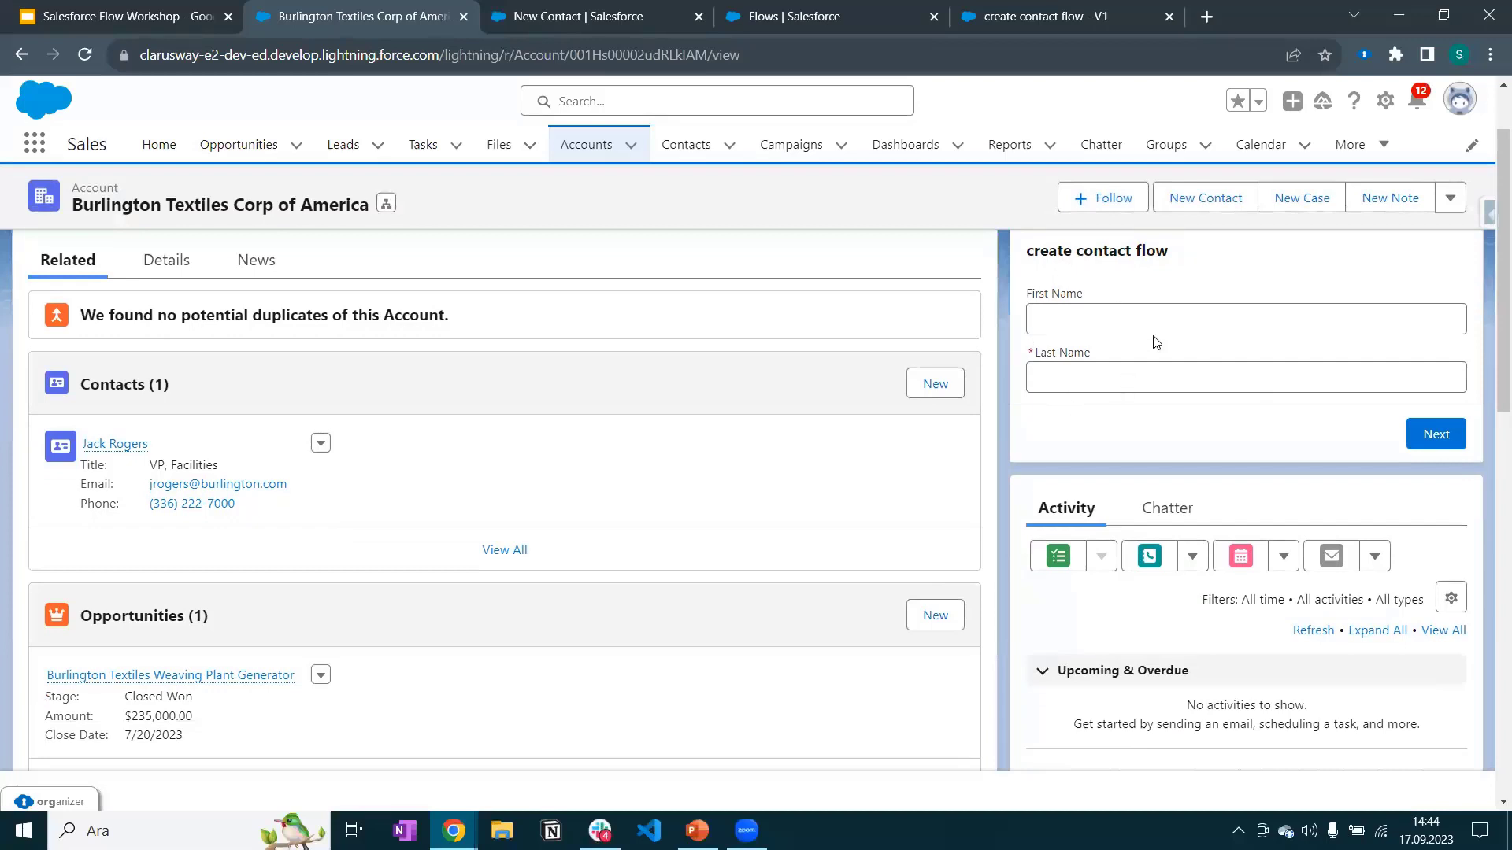
{"action": "scroll", "coordinate": [1155, 342], "scroll_direction": "up", "scroll_amount": 1}
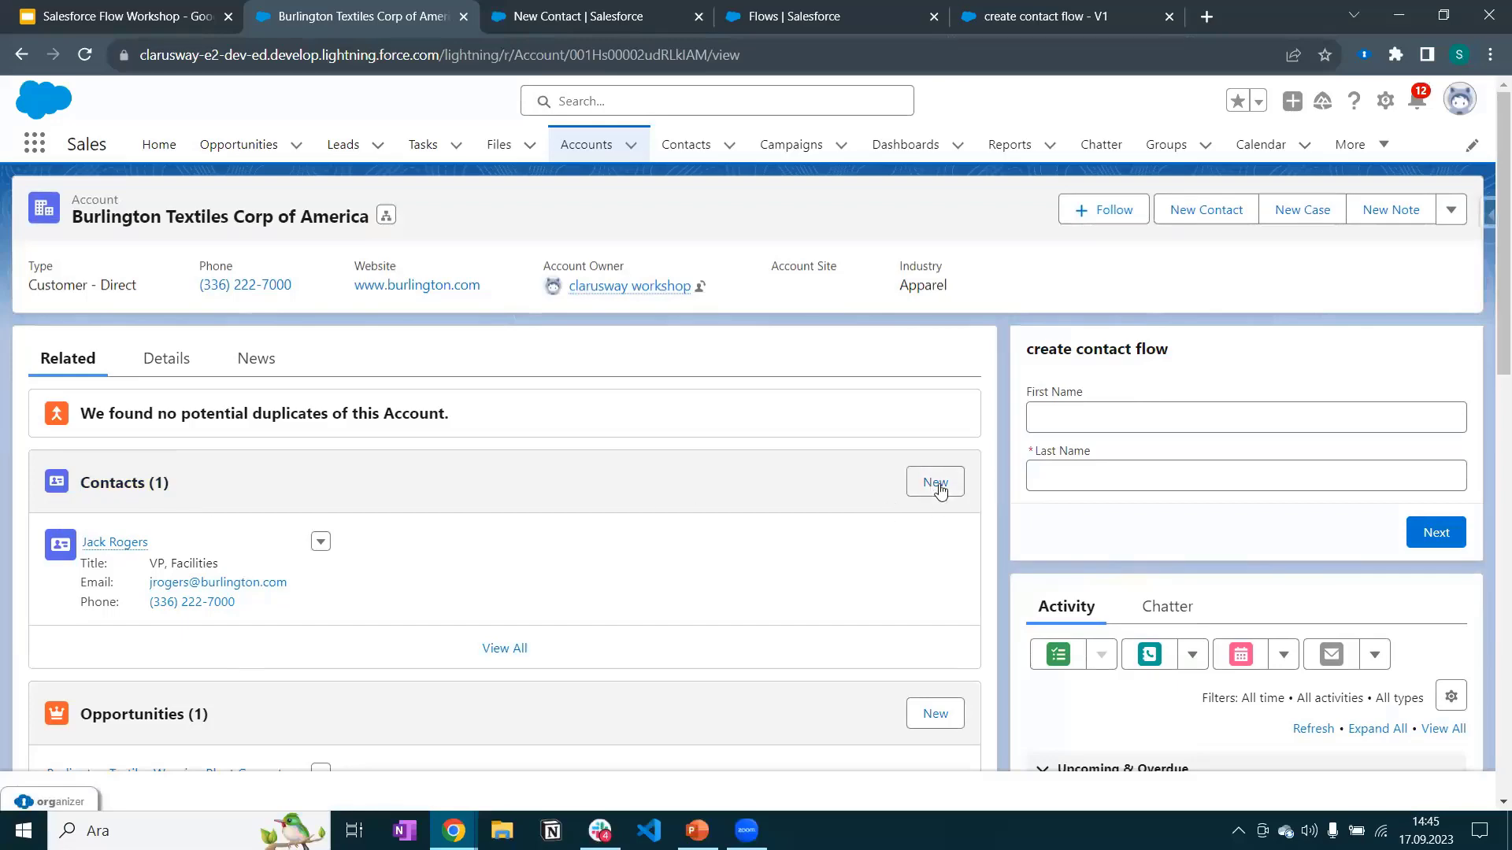
{"action": "left_click", "coordinate": [571, 11]}
{"action": "left_click", "coordinate": [378, 8]}
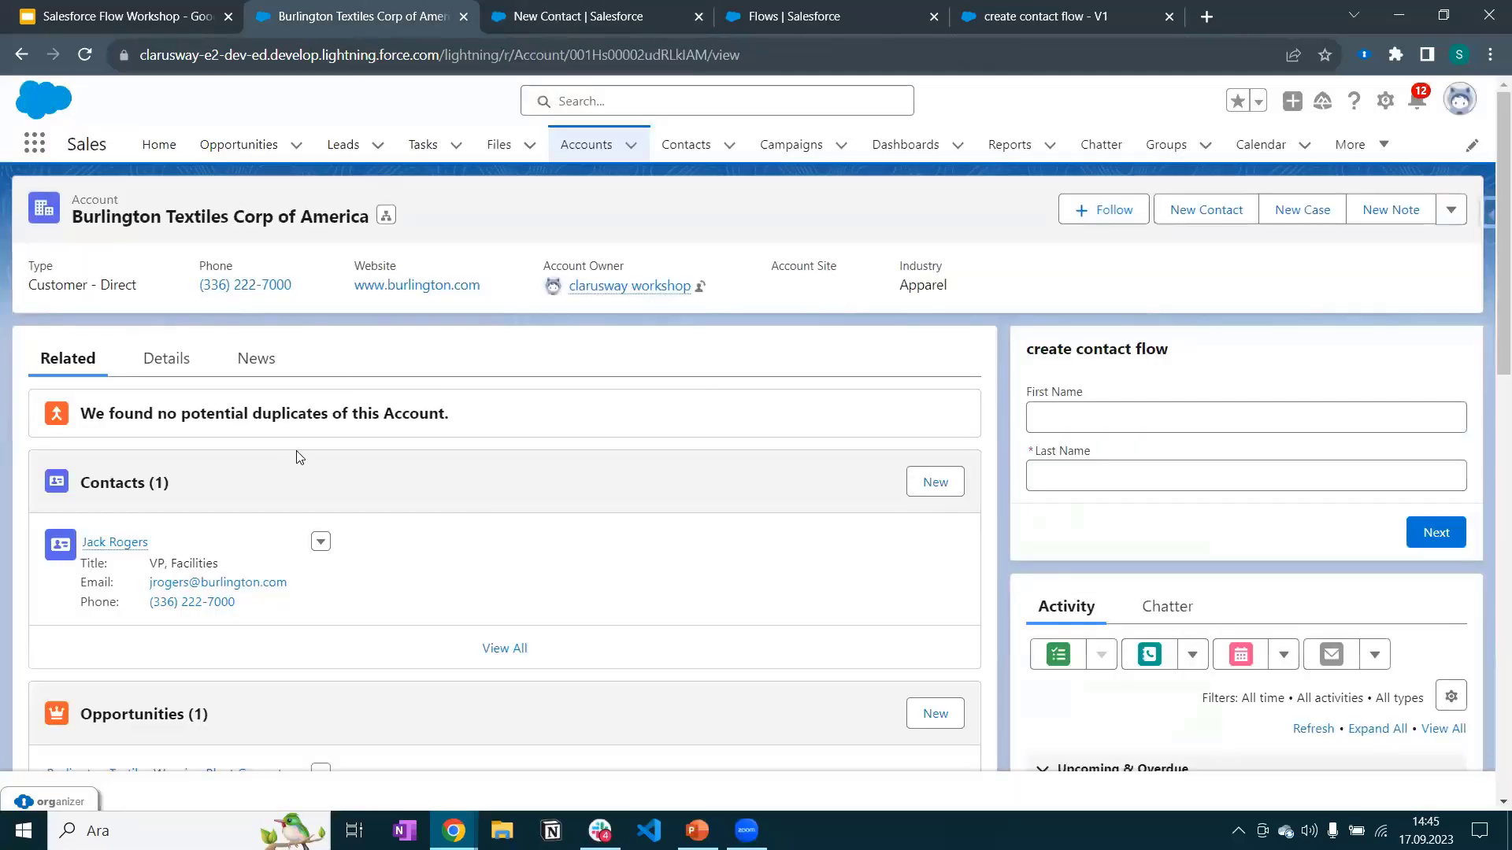
{"action": "left_click", "coordinate": [933, 488]}
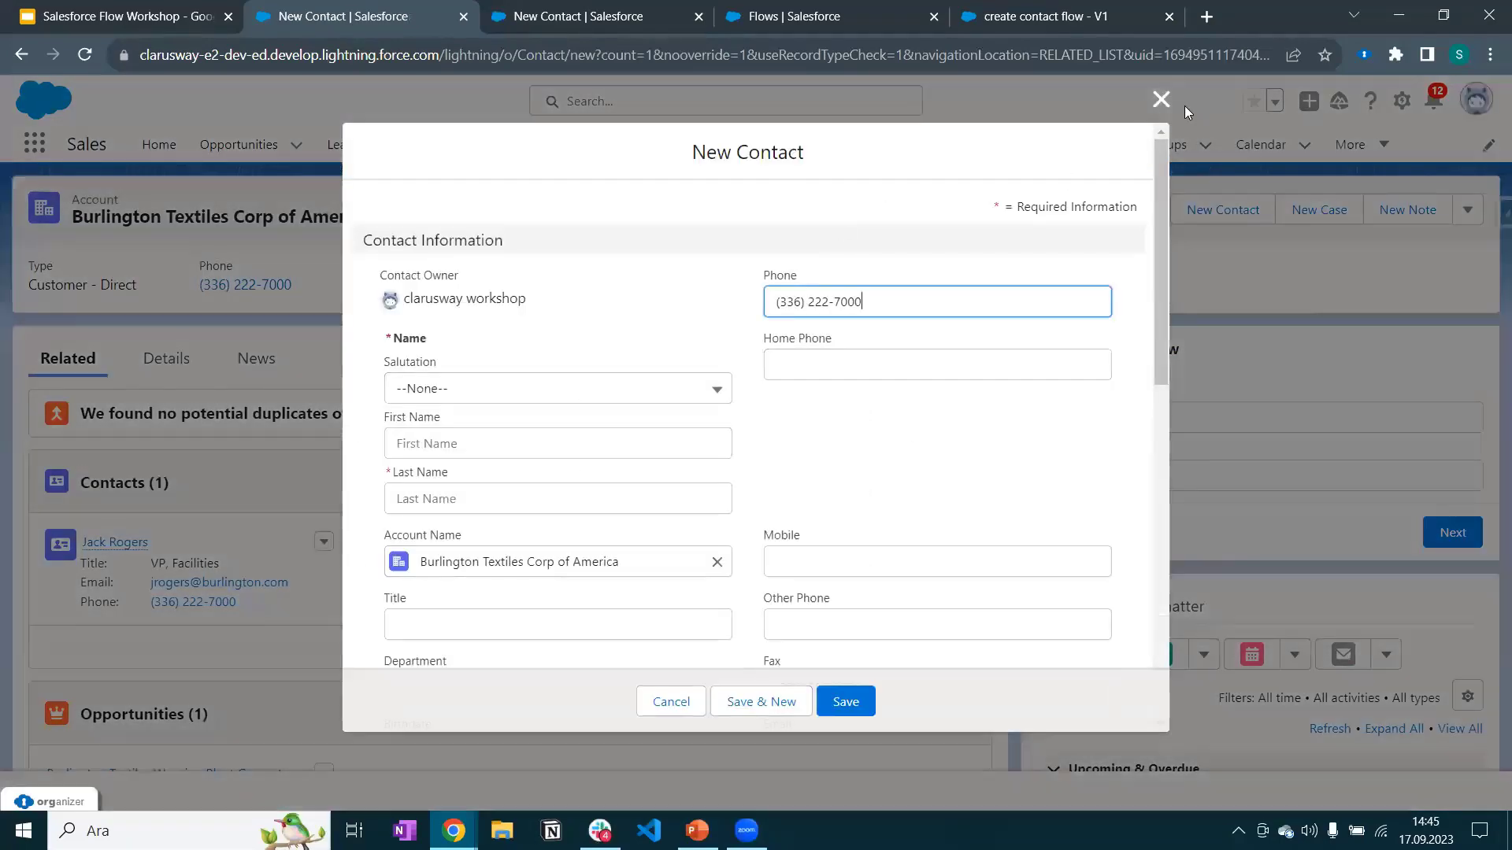
{"action": "left_click", "coordinate": [1160, 100]}
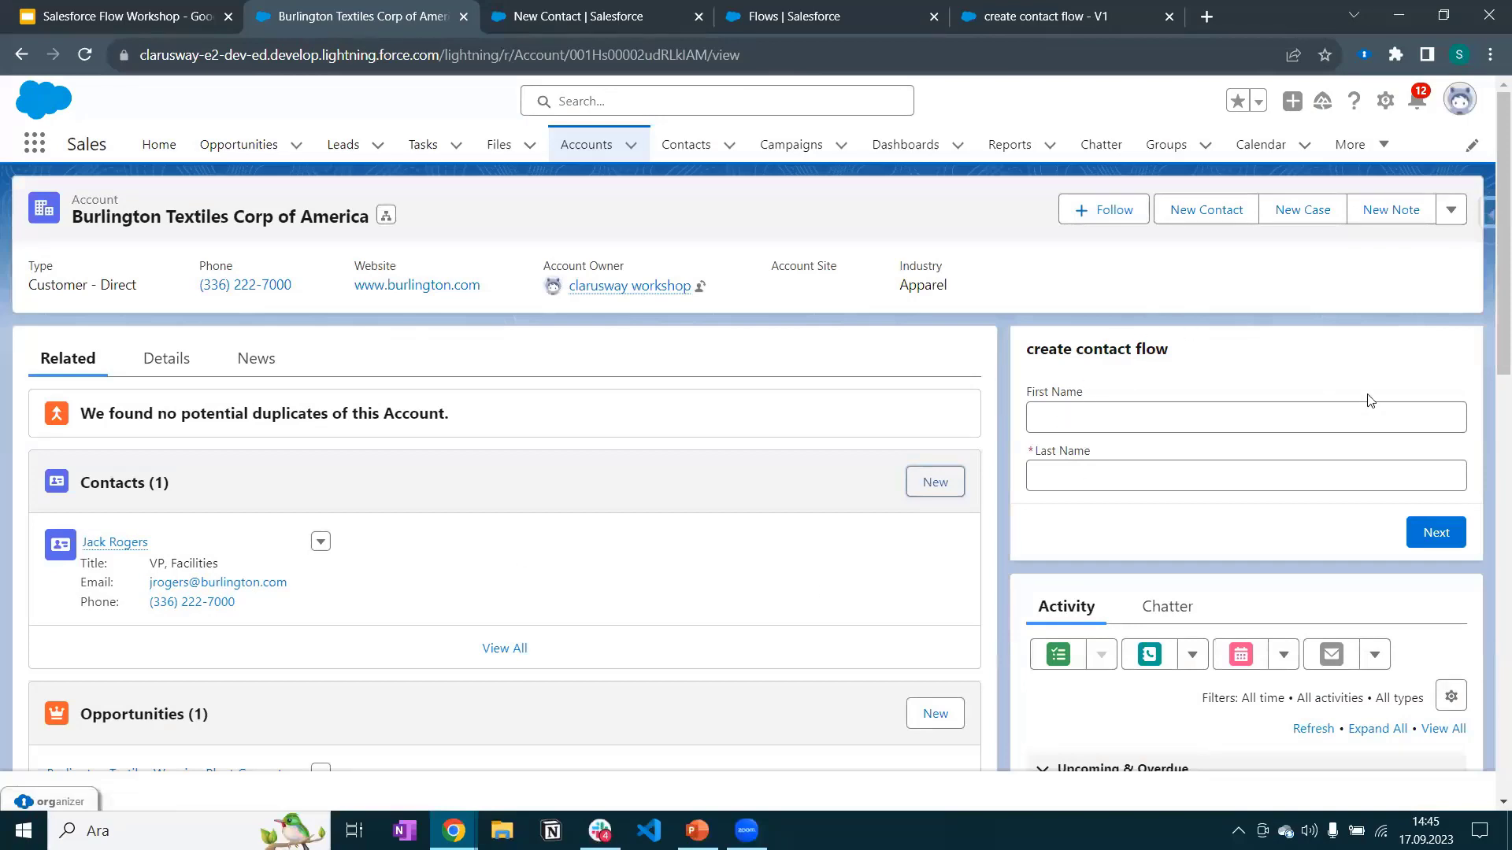
Run the embedded create contact flow on the account page with a contact's first and last name, and finish it.
{"action": "left_click", "coordinate": [1103, 415]}
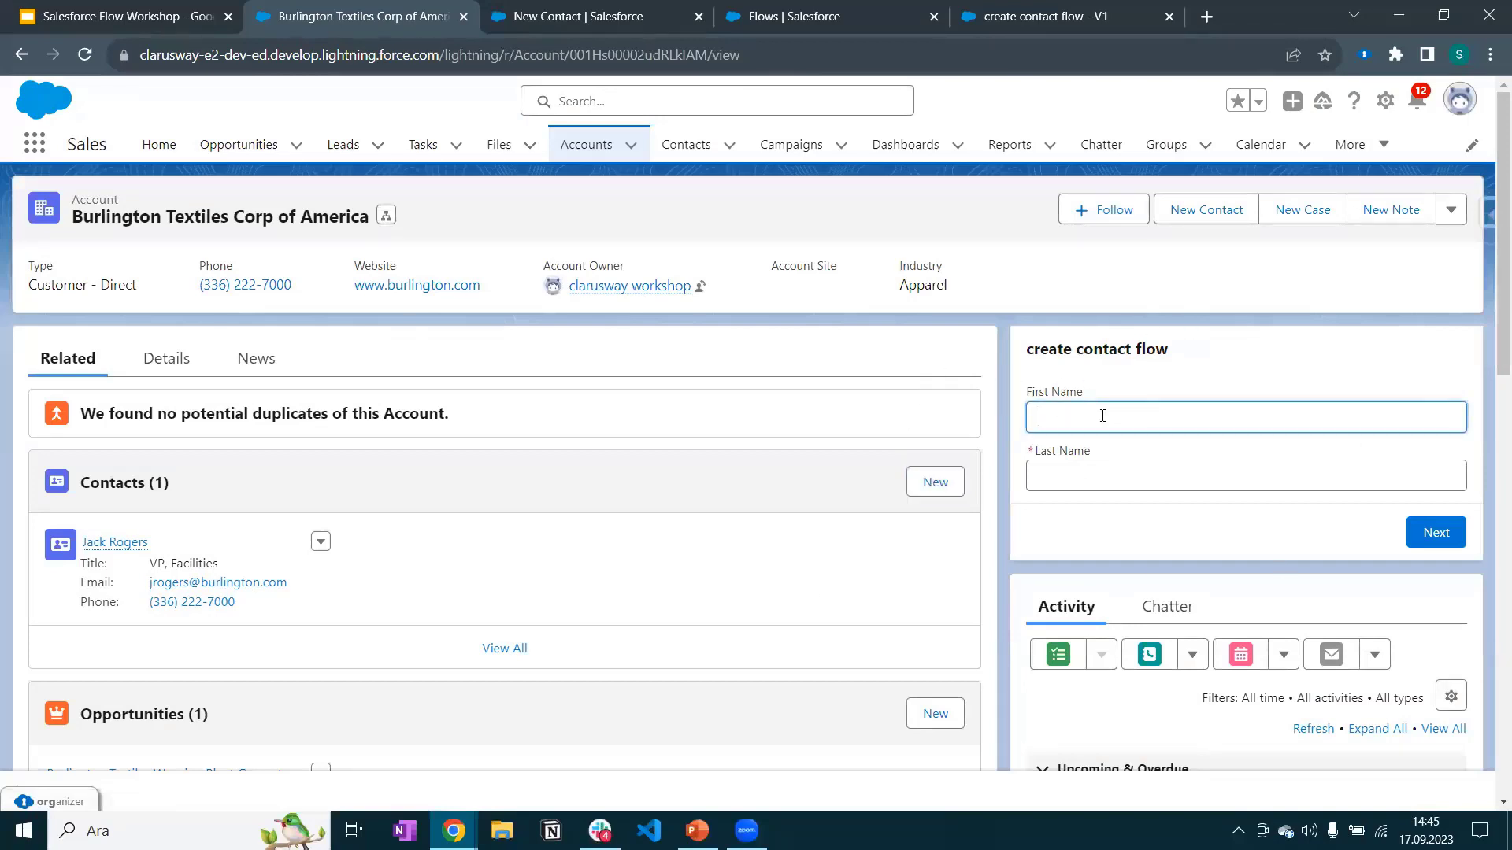
{"action": "type", "text": "smith"}
{"action": "key", "text": "Tab"}
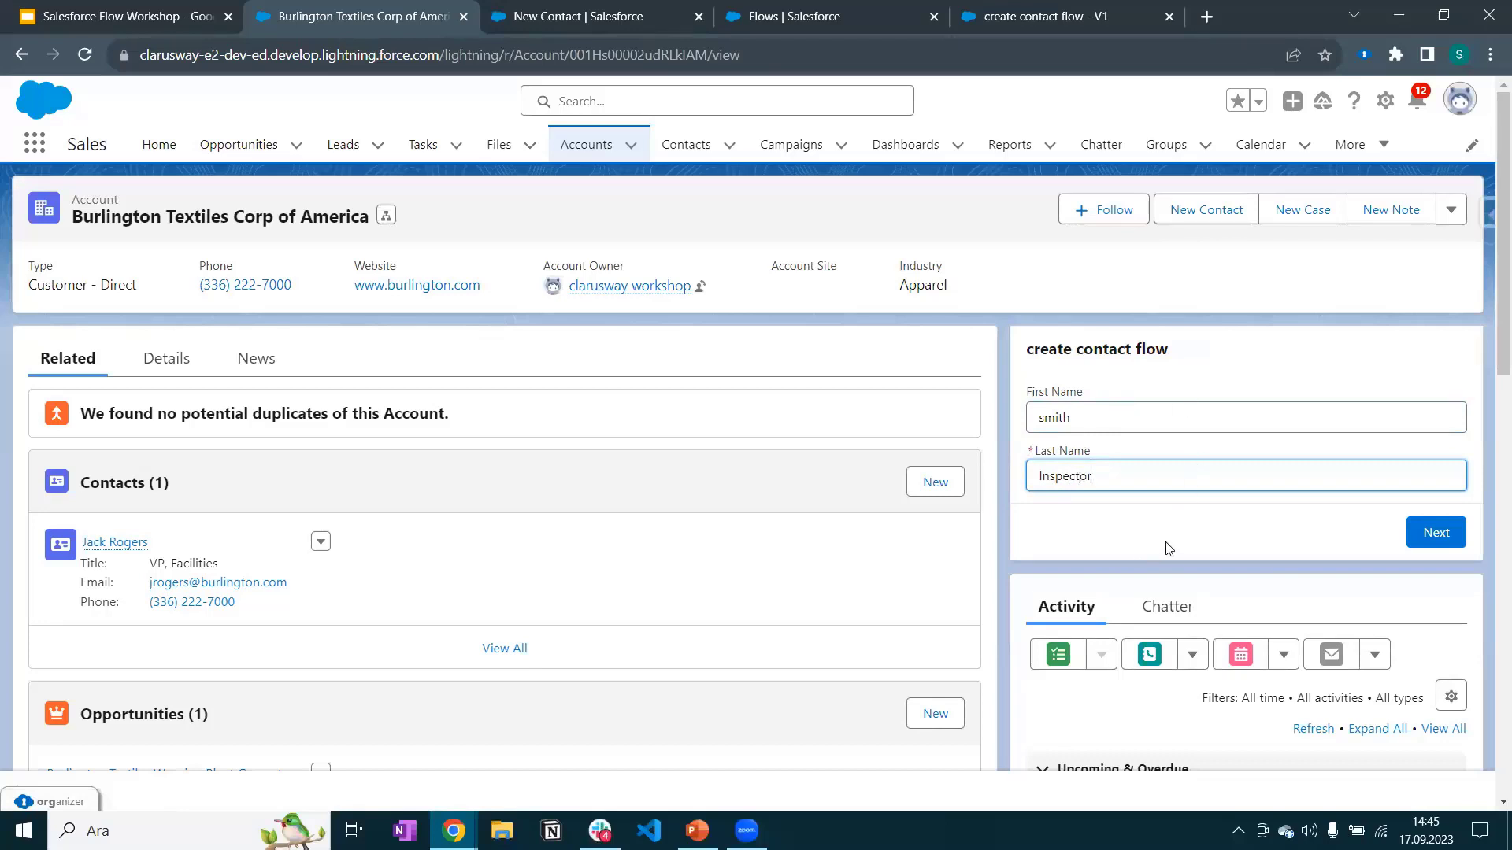
{"action": "left_click", "coordinate": [1434, 533]}
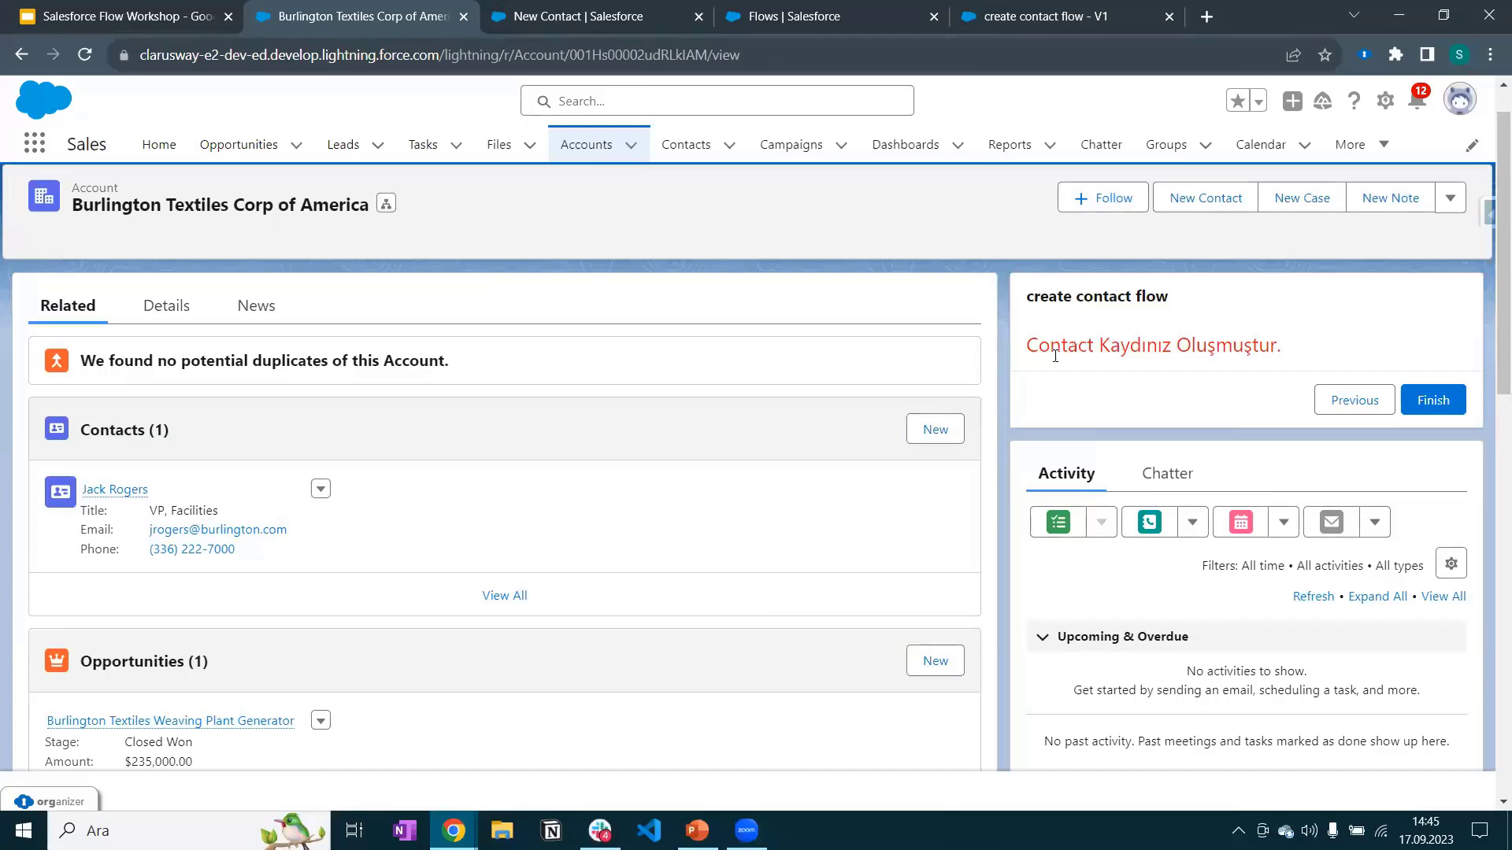
{"action": "left_click_drag", "start_coordinate": [1027, 346], "coordinate": [1300, 344]}
{"action": "left_click", "coordinate": [1111, 384]}
{"action": "left_click", "coordinate": [1442, 404]}
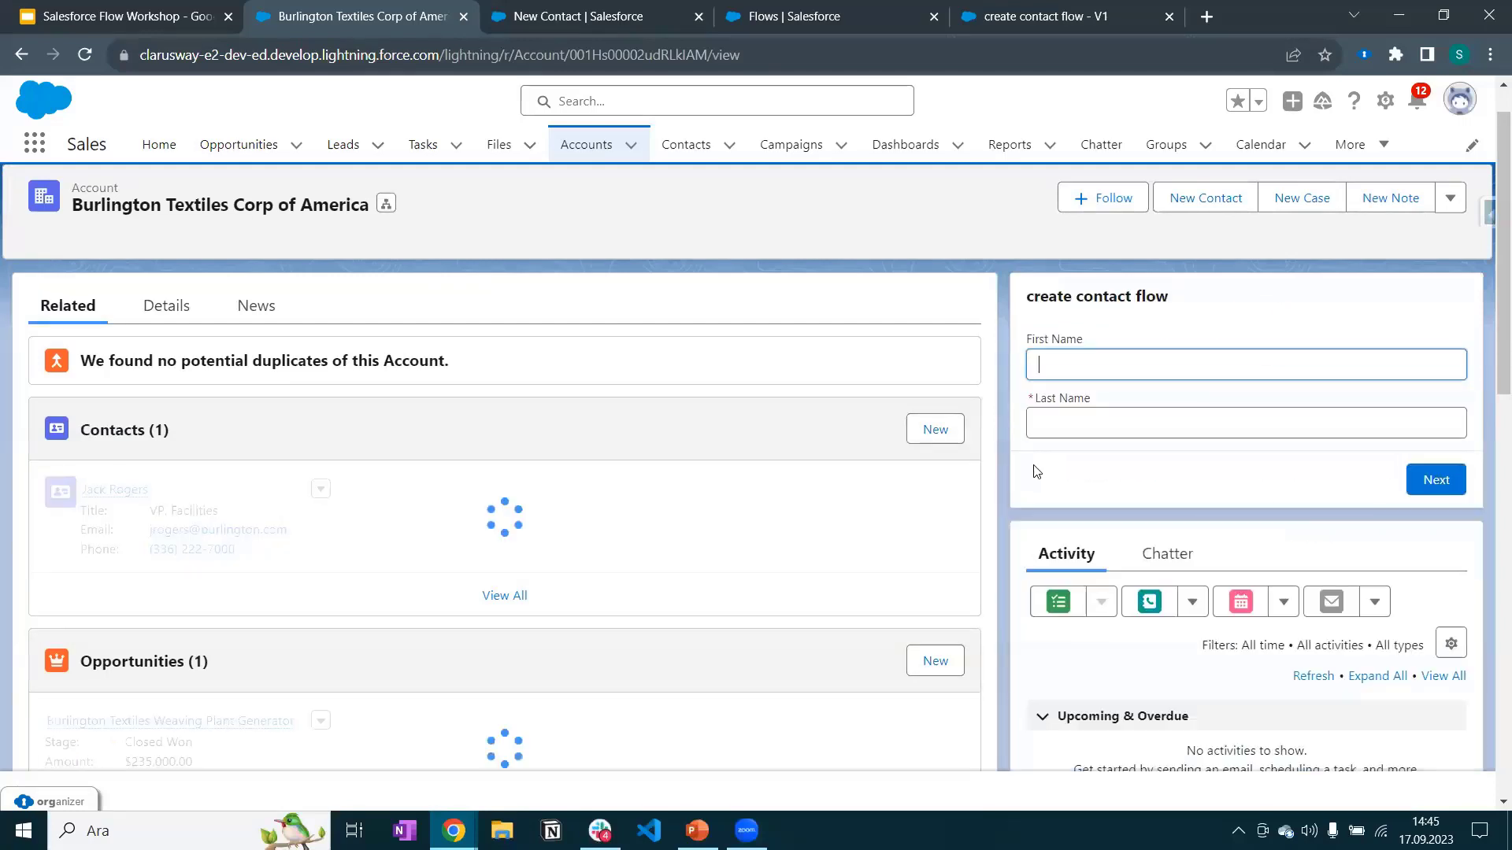
Discard the open new contact form and reload the All Contacts list to check the new contact's linked account.
{"action": "mouse_move", "coordinate": [118, 496]}
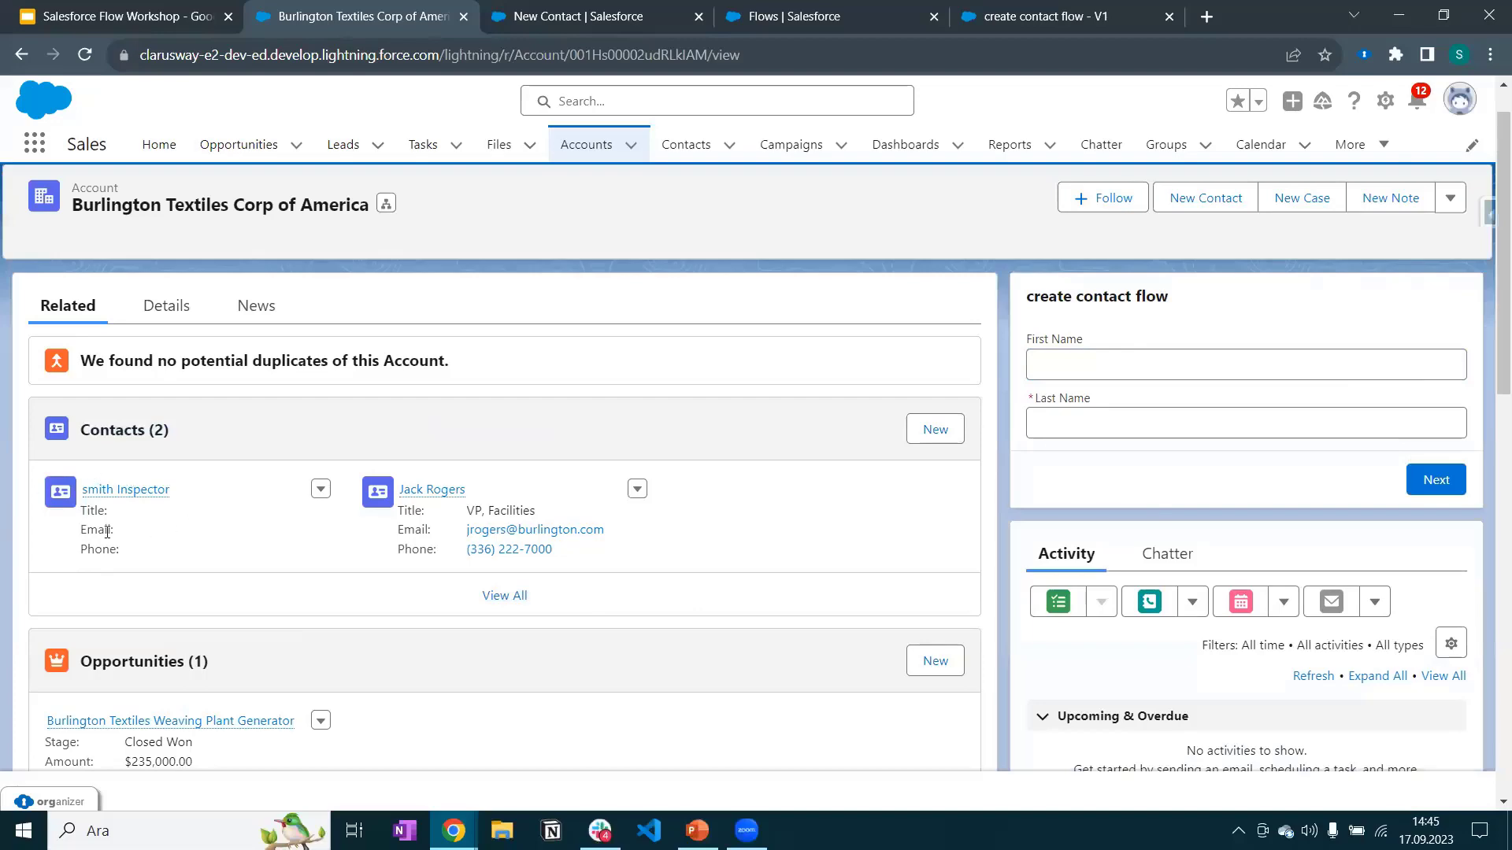
{"action": "left_click", "coordinate": [593, 22]}
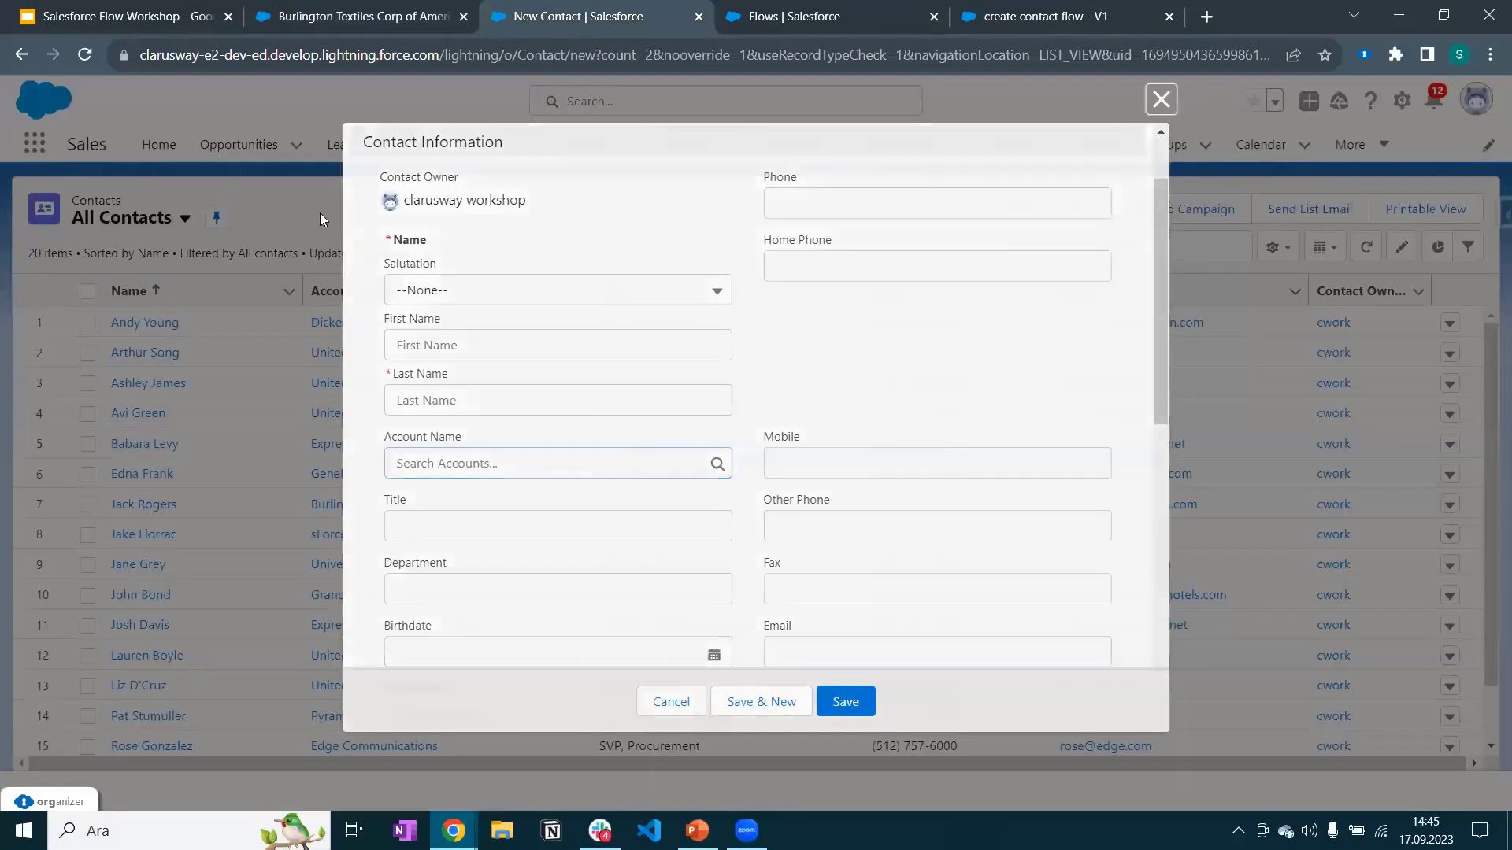
{"action": "left_click", "coordinate": [1156, 99]}
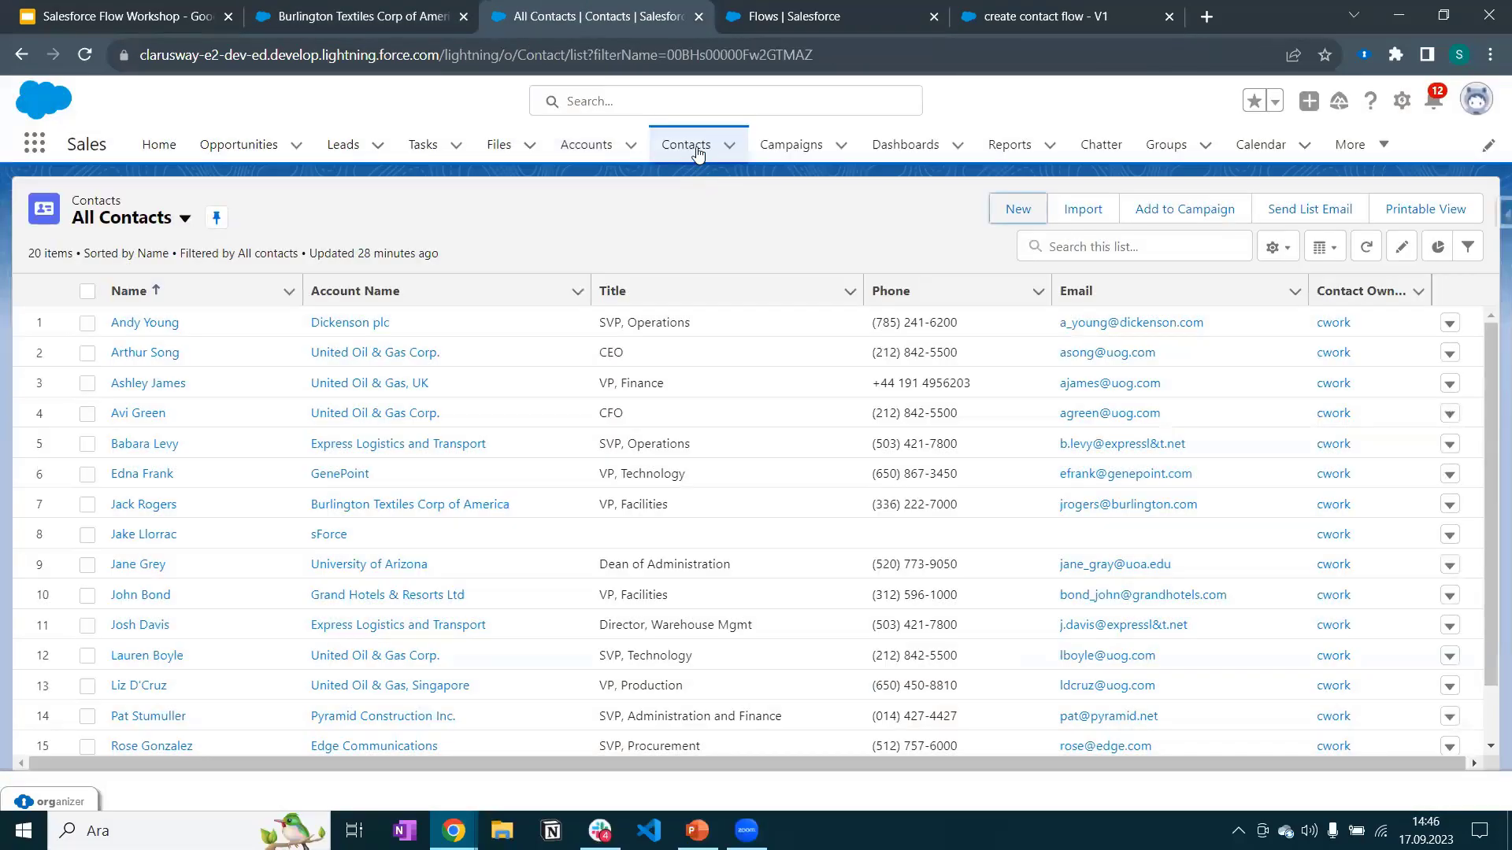
{"action": "left_click", "coordinate": [687, 145]}
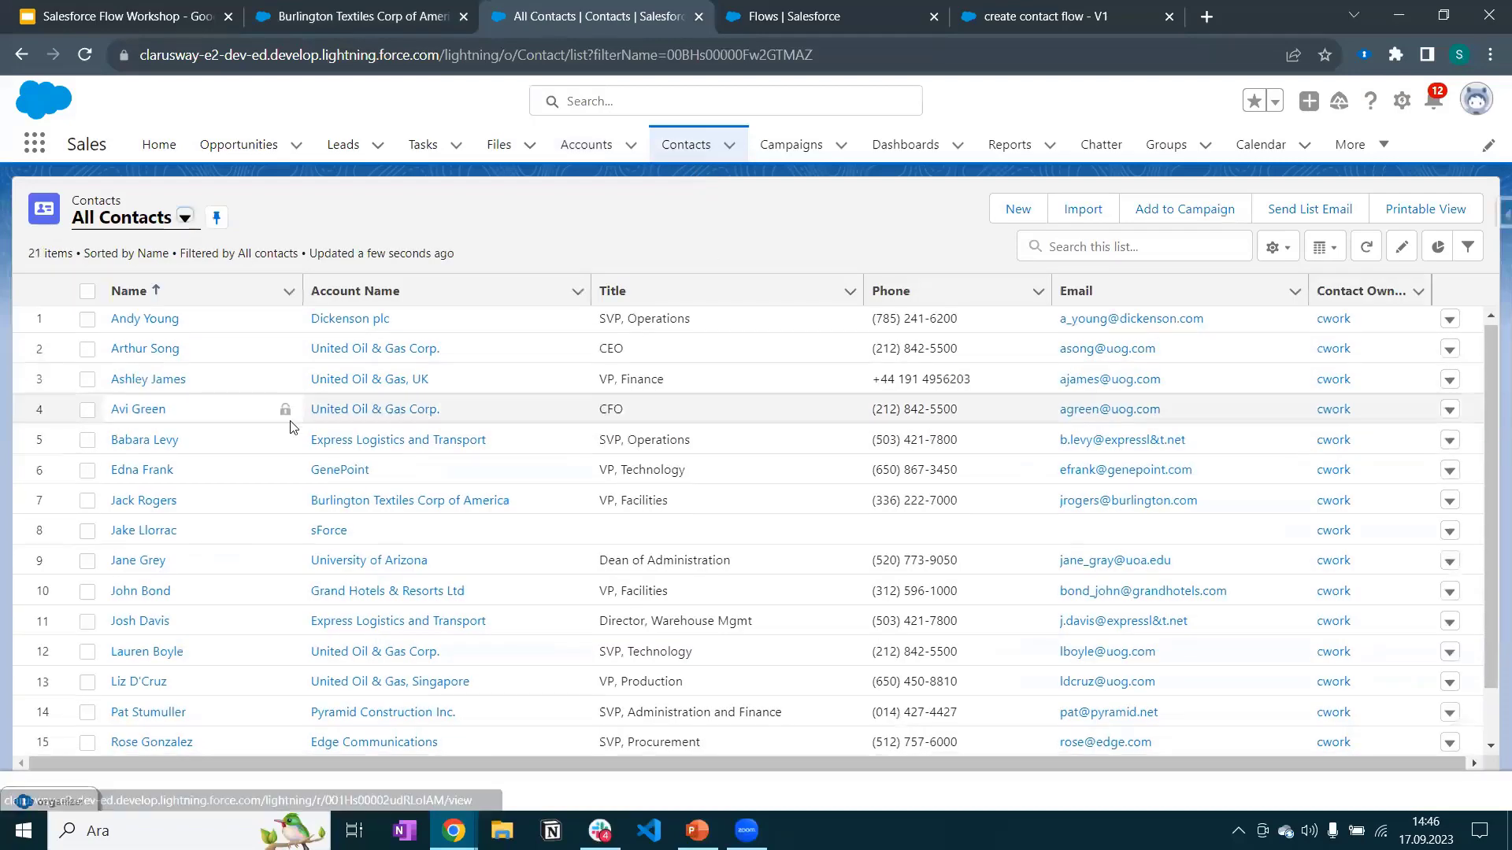
{"action": "scroll", "coordinate": [286, 493], "scroll_direction": "down", "scroll_amount": 3}
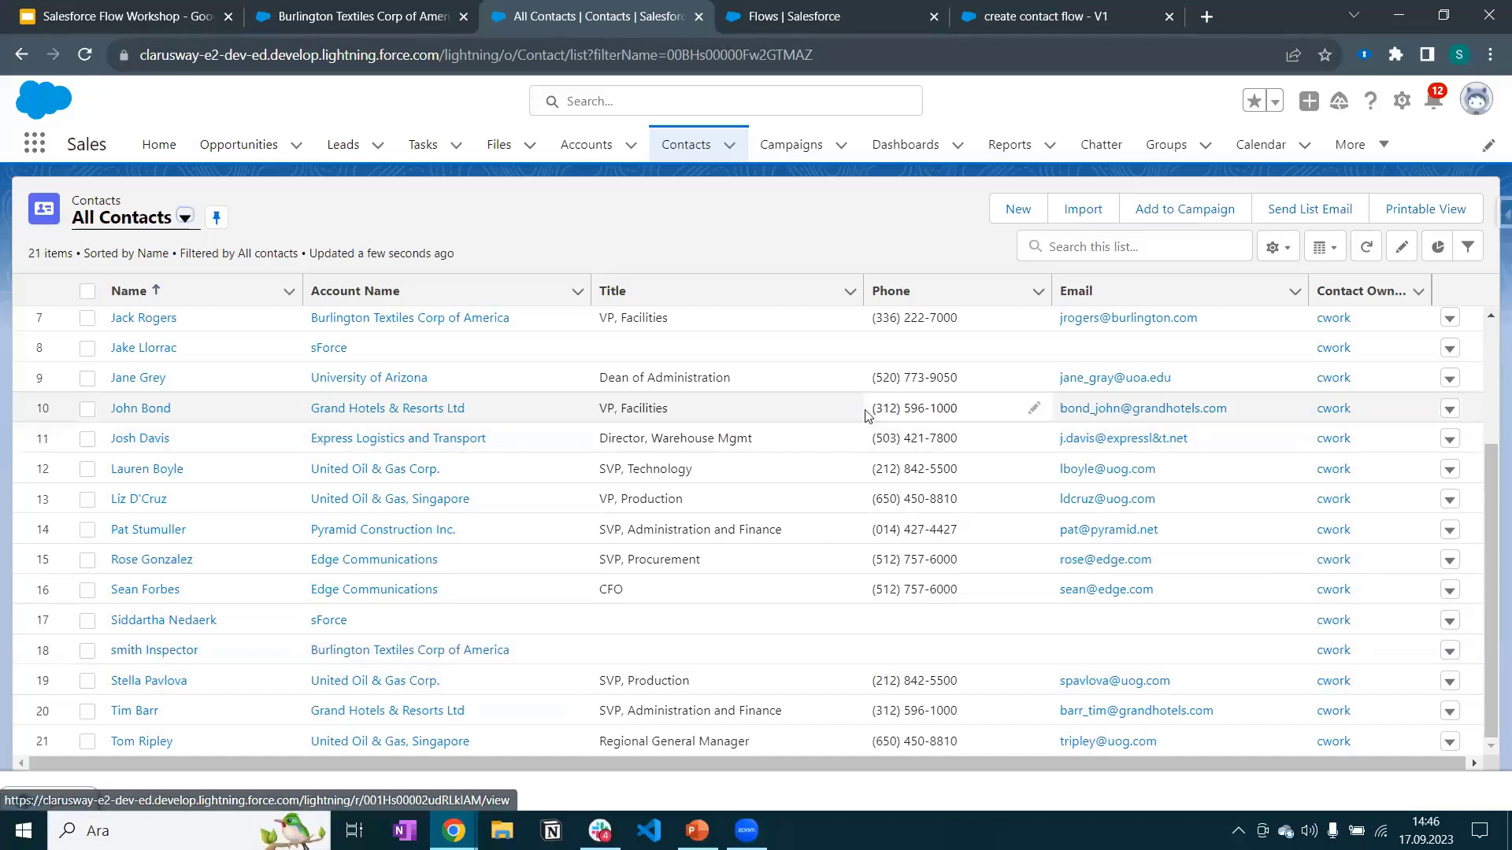
Open a new contact form from the All Contacts list and examine which further fields the flow could collect.
{"action": "left_click", "coordinate": [1071, 11]}
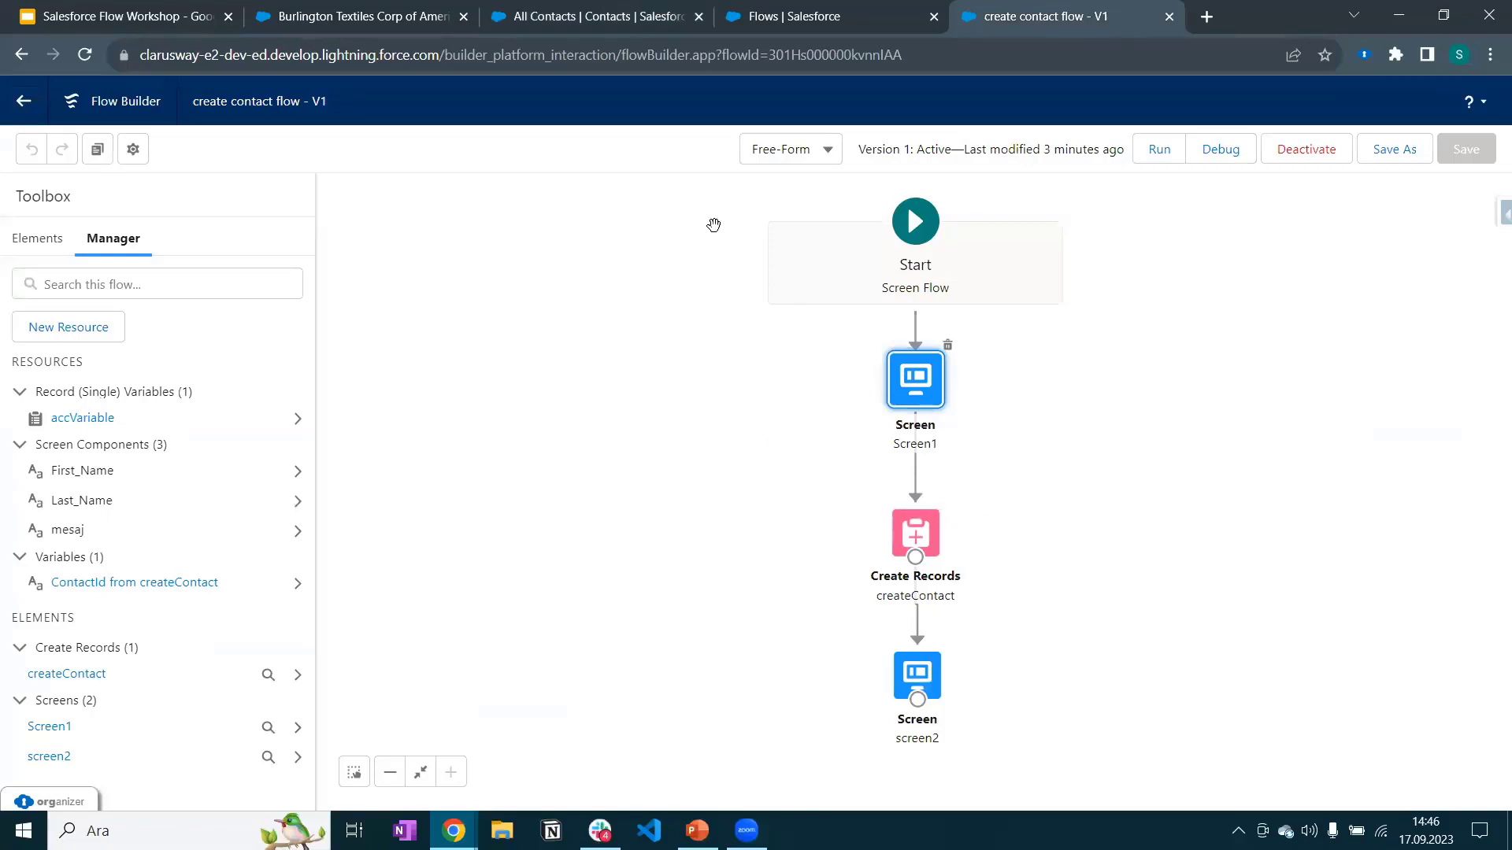
{"action": "left_click", "coordinate": [331, 16]}
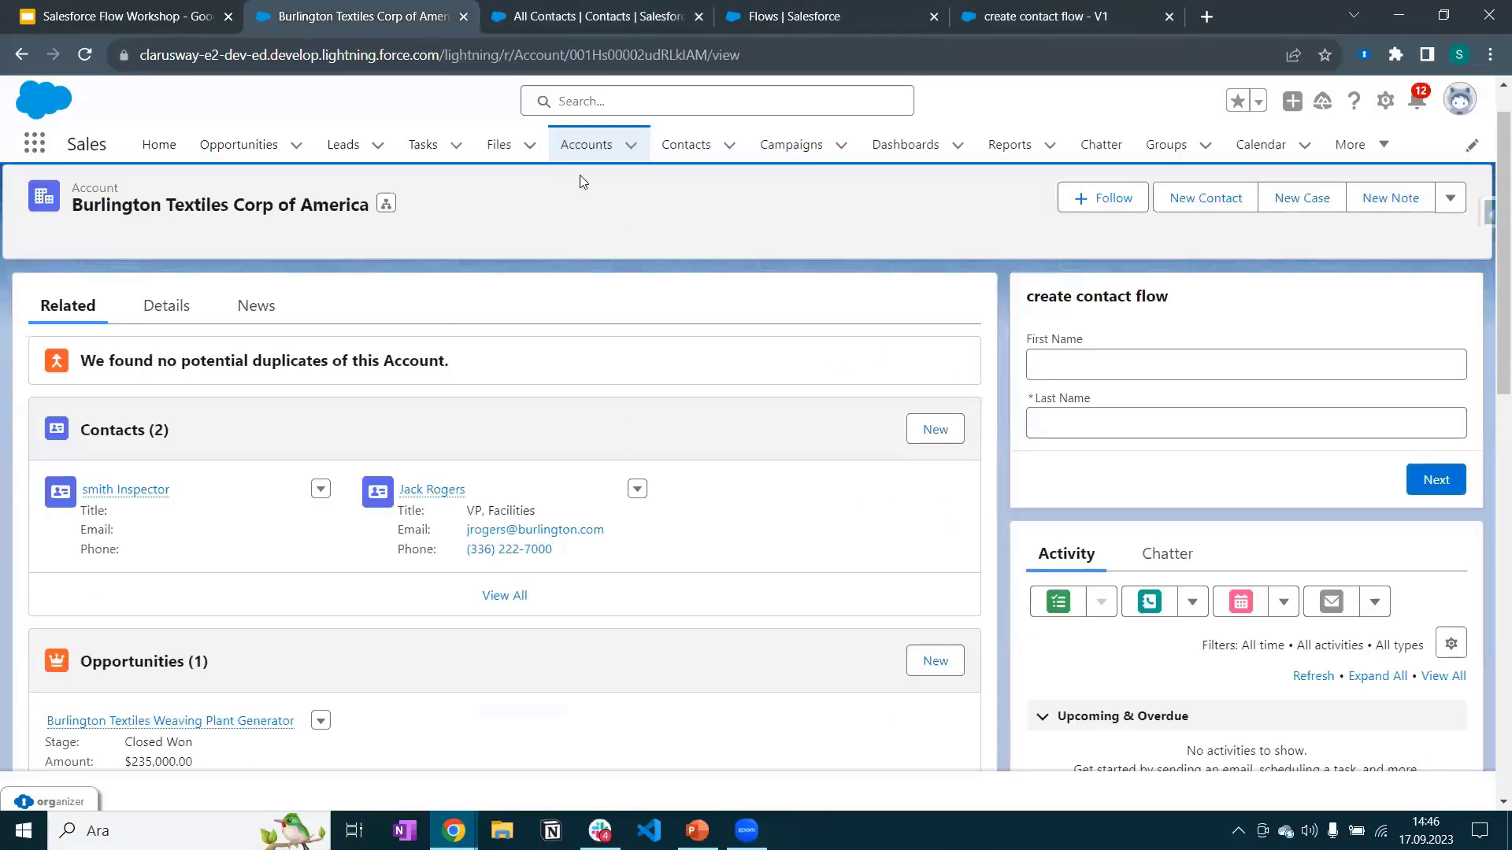
{"action": "left_click", "coordinate": [592, 15]}
{"action": "left_click", "coordinate": [1015, 209]}
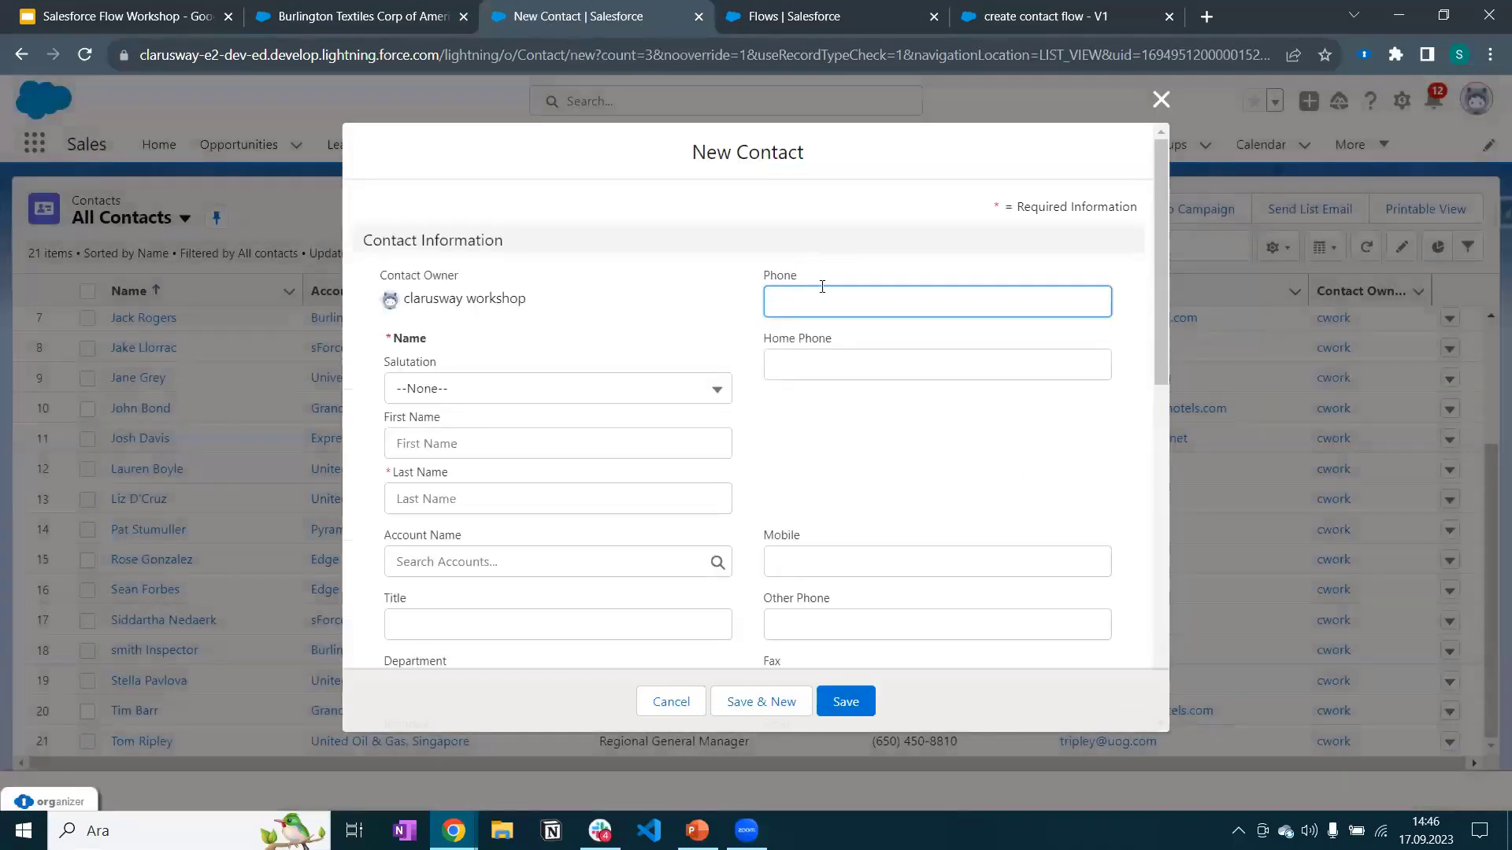
{"action": "scroll", "coordinate": [538, 474], "scroll_direction": "down", "scroll_amount": 3}
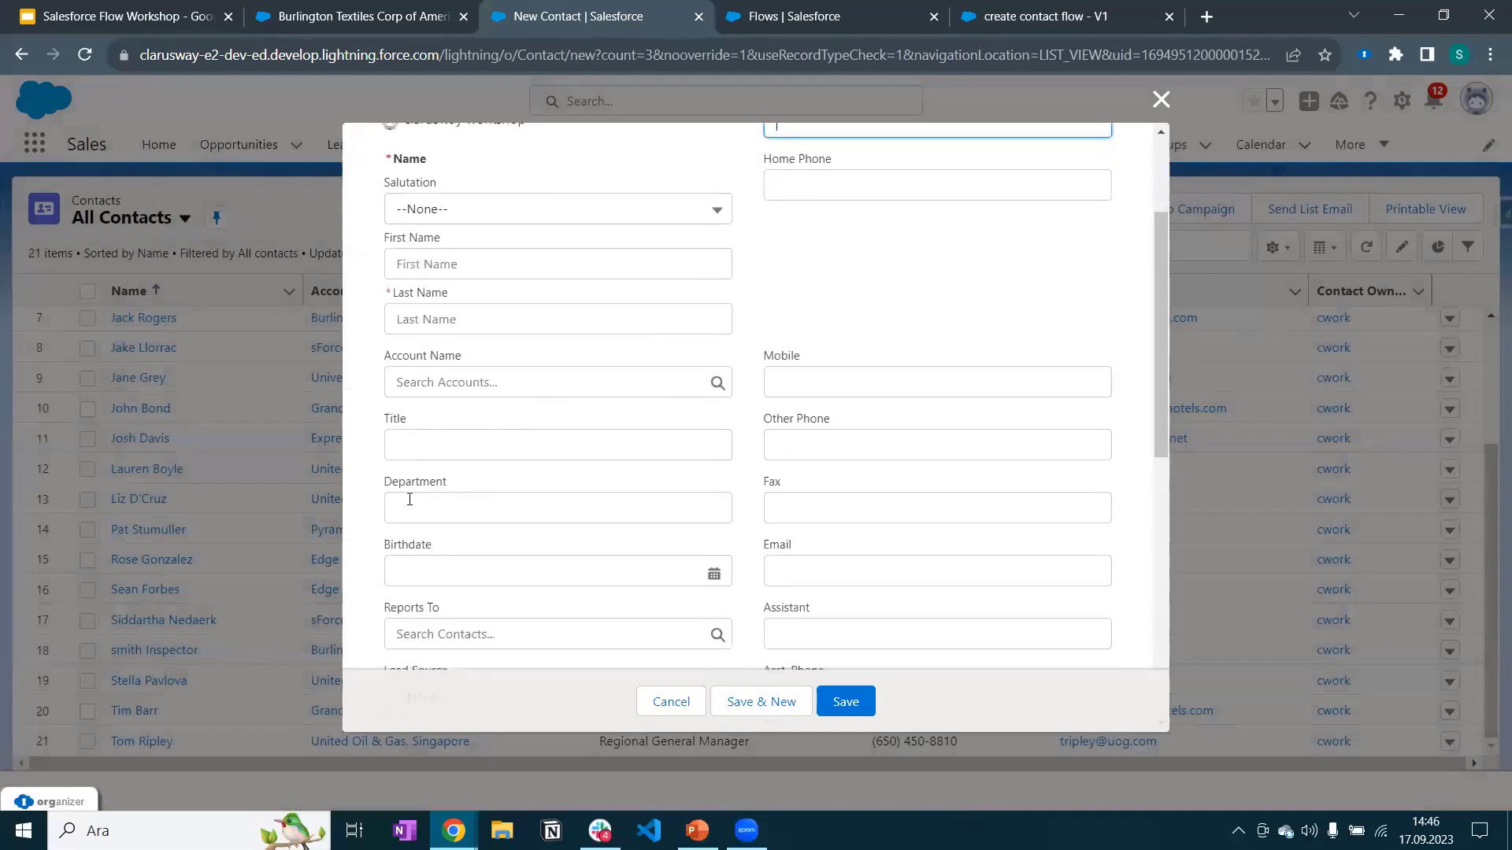
Return to the create contact flow and add a Text component below Last Name on Screen1.
{"action": "left_click", "coordinate": [1048, 24]}
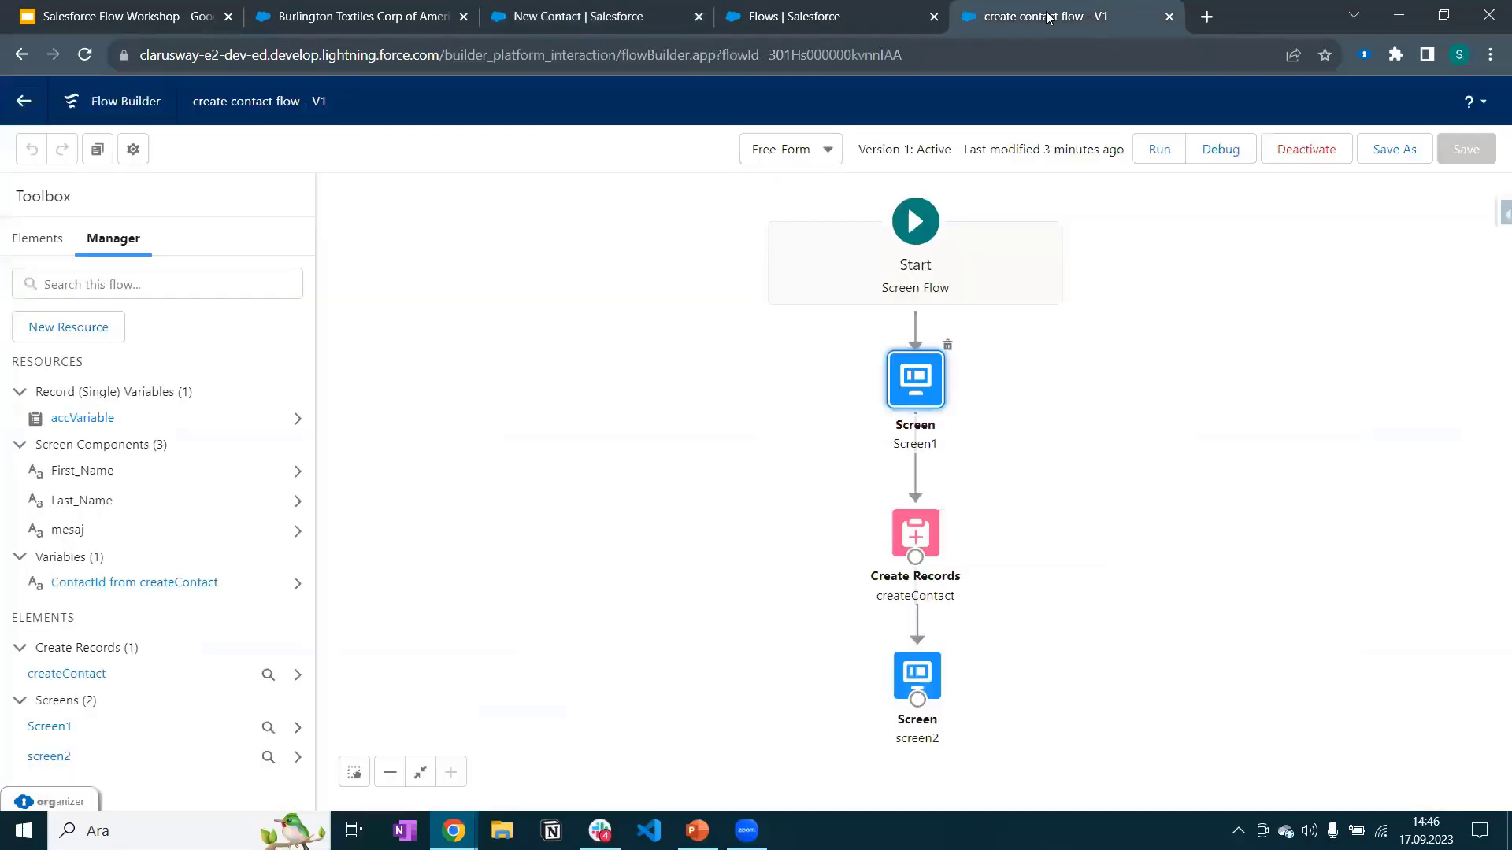
{"action": "double_click", "coordinate": [918, 374]}
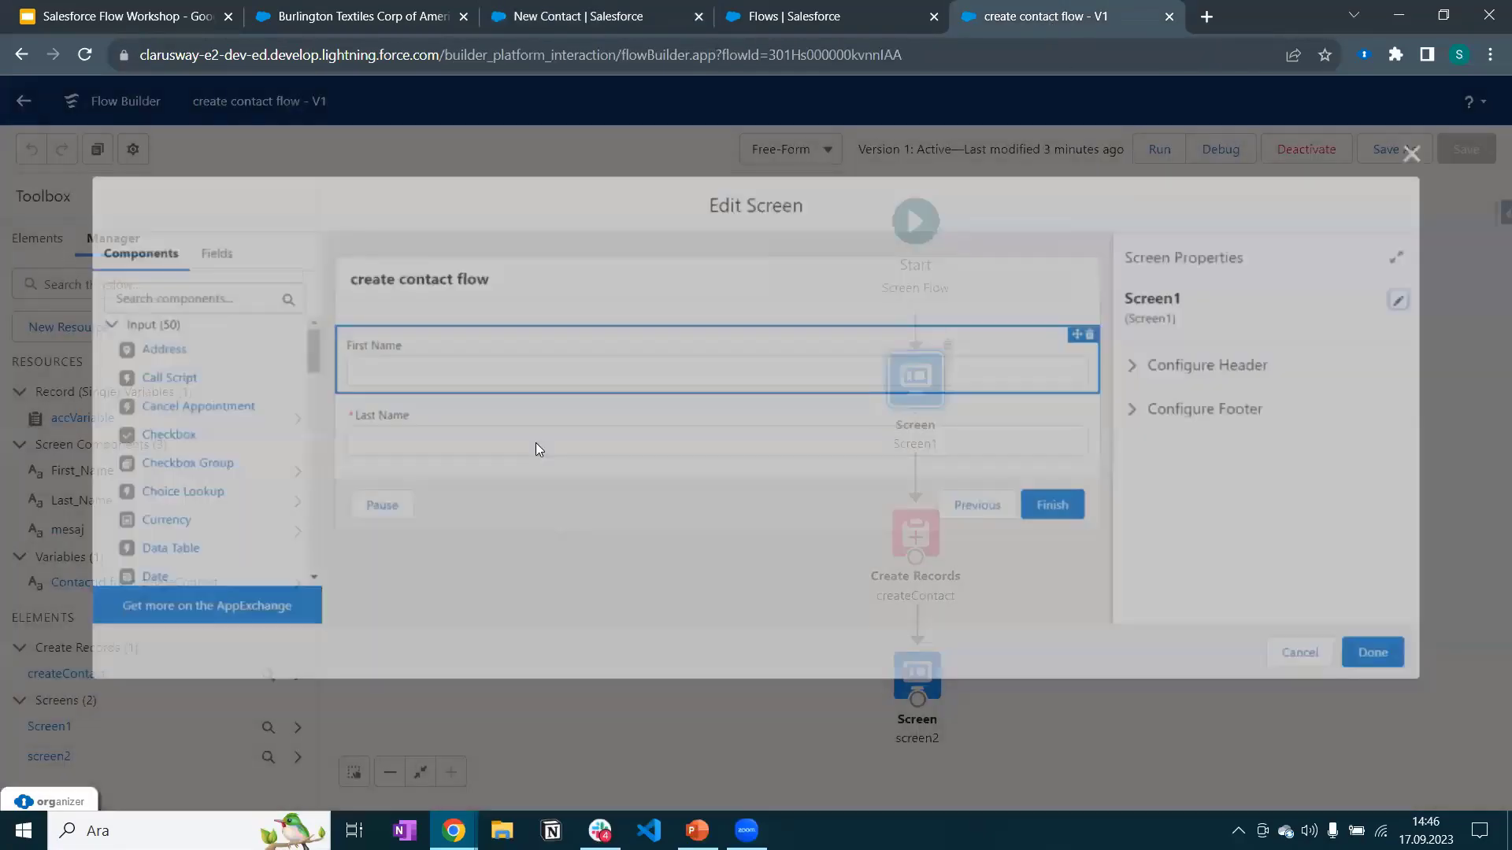
{"action": "scroll", "coordinate": [200, 480], "scroll_direction": "down", "scroll_amount": 3}
{"action": "scroll", "coordinate": [199, 480], "scroll_direction": "down", "scroll_amount": 10}
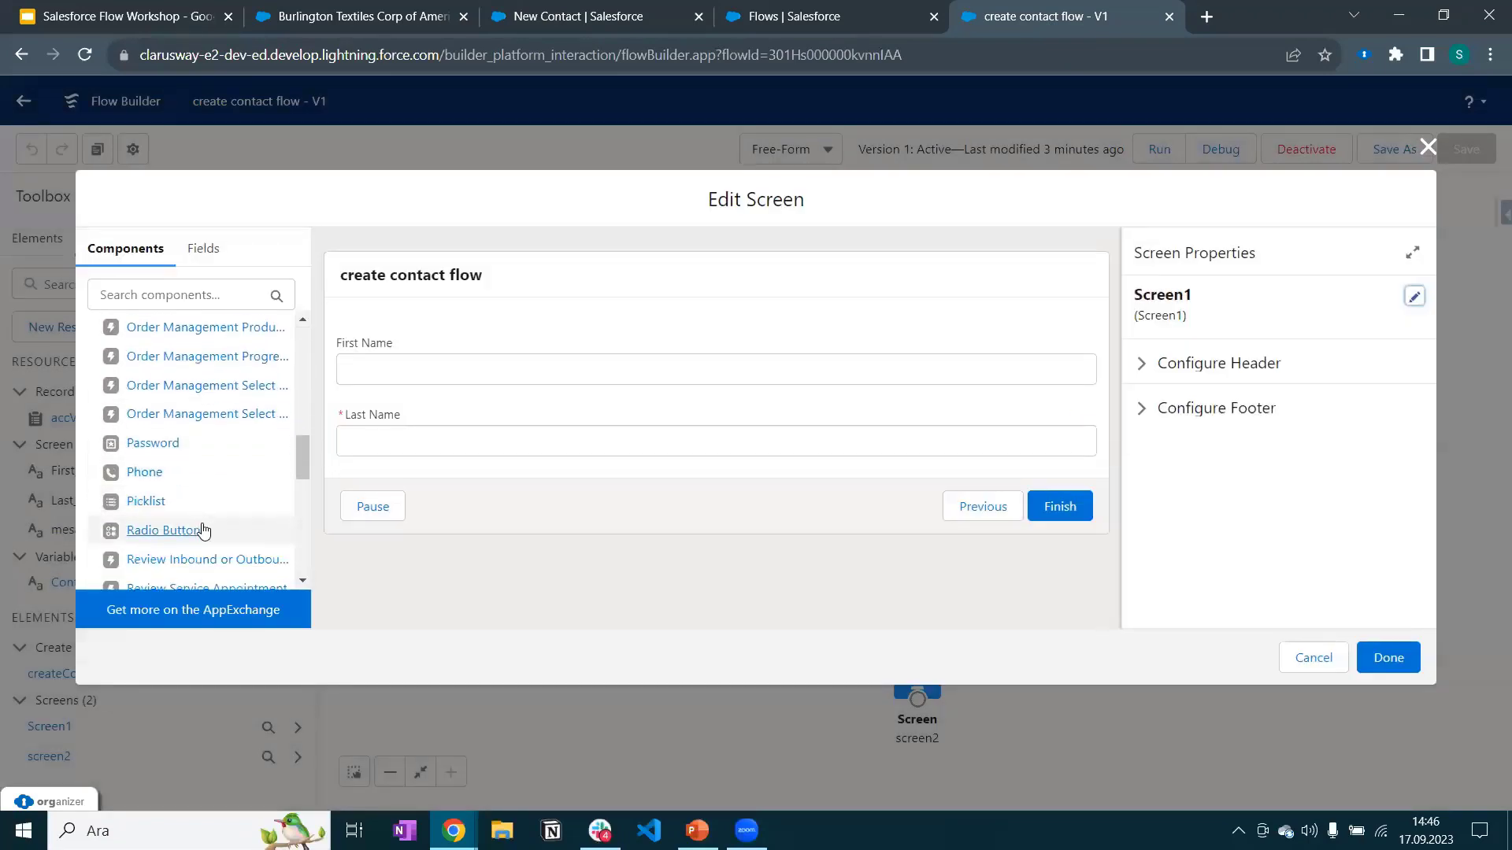
{"action": "scroll", "coordinate": [196, 472], "scroll_direction": "down", "scroll_amount": 4}
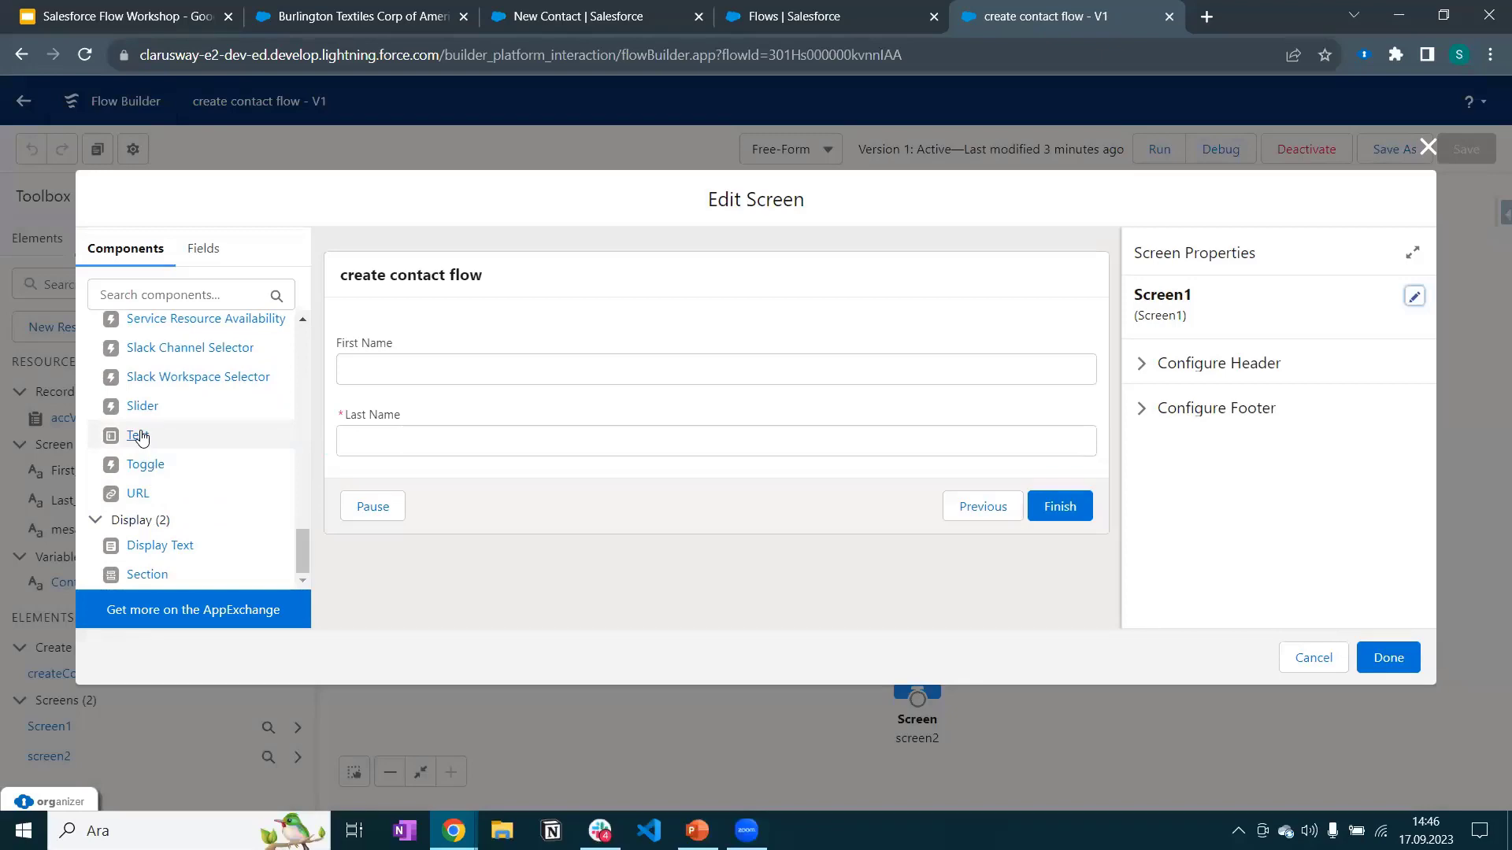
{"action": "left_click_drag", "start_coordinate": [142, 438], "coordinate": [453, 496]}
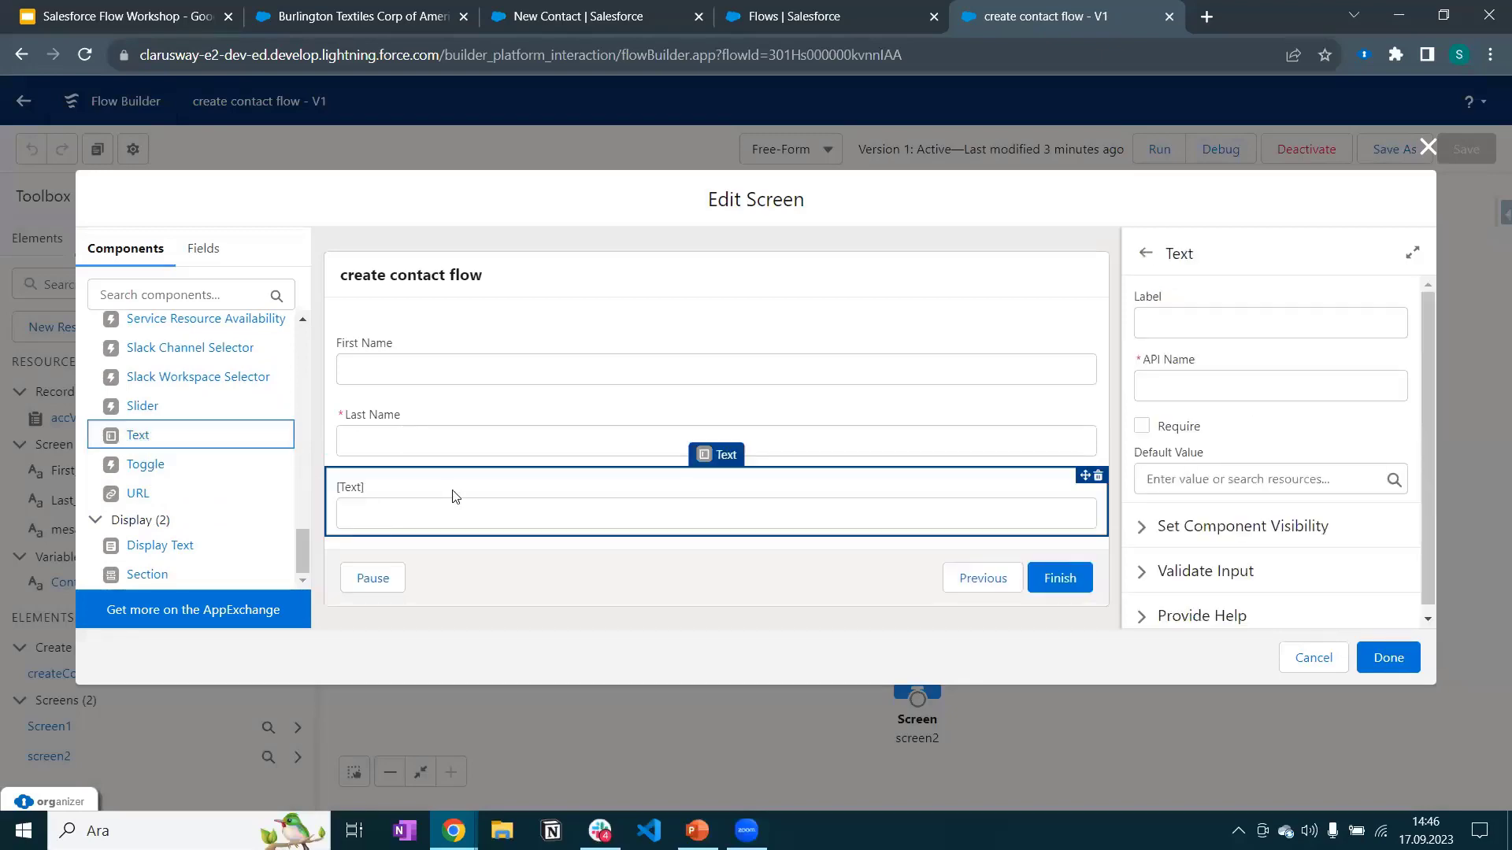
Check the field naming in the standard contact form, label the added text component Title, and apply the Screen1 changes.
{"action": "left_click", "coordinate": [752, 17]}
{"action": "left_click", "coordinate": [549, 17]}
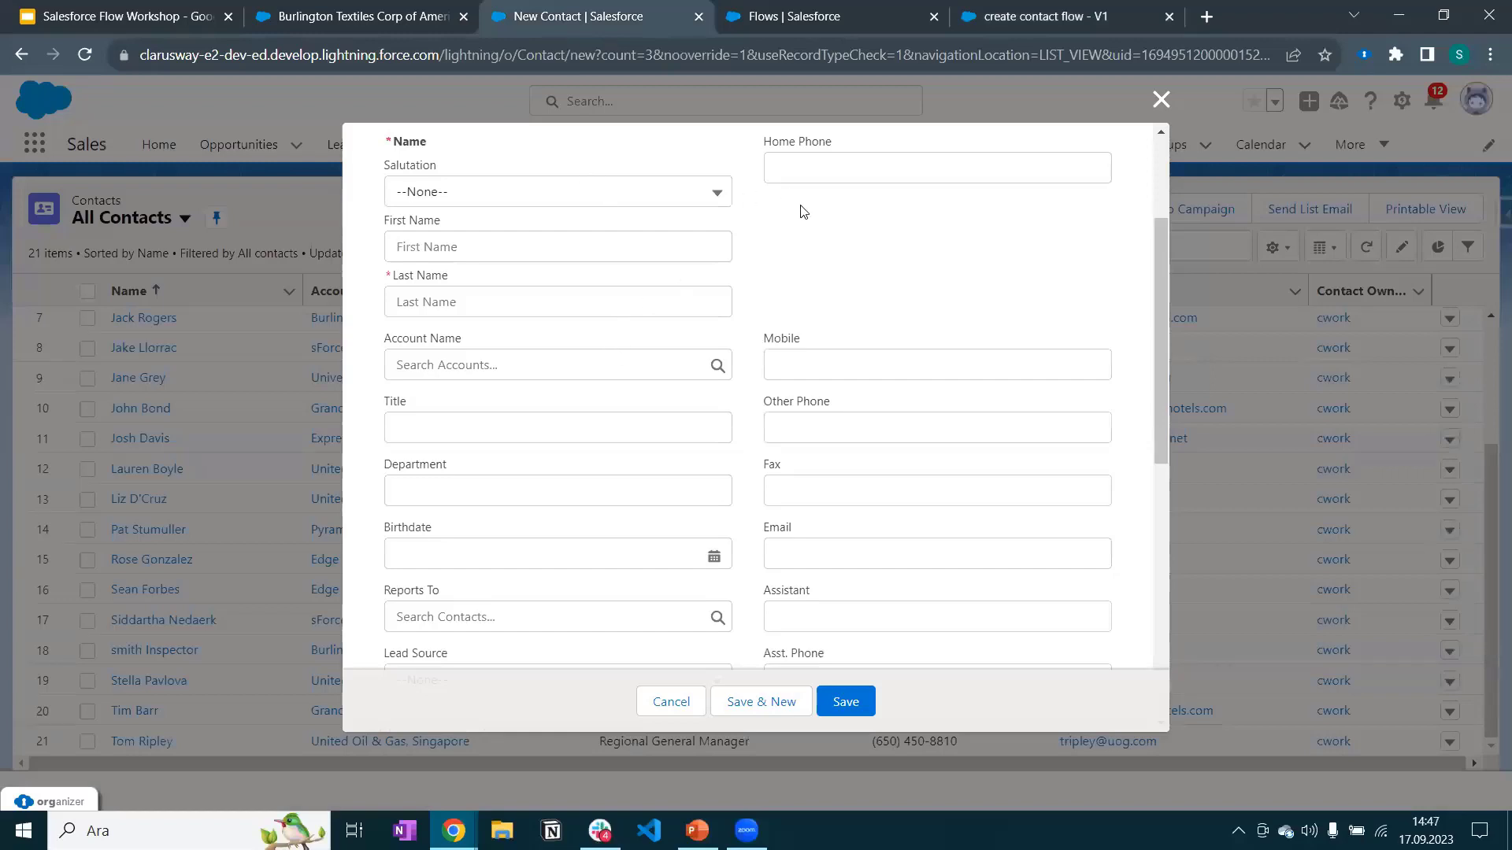
{"action": "left_click", "coordinate": [1032, 20]}
{"action": "left_click", "coordinate": [1212, 328]}
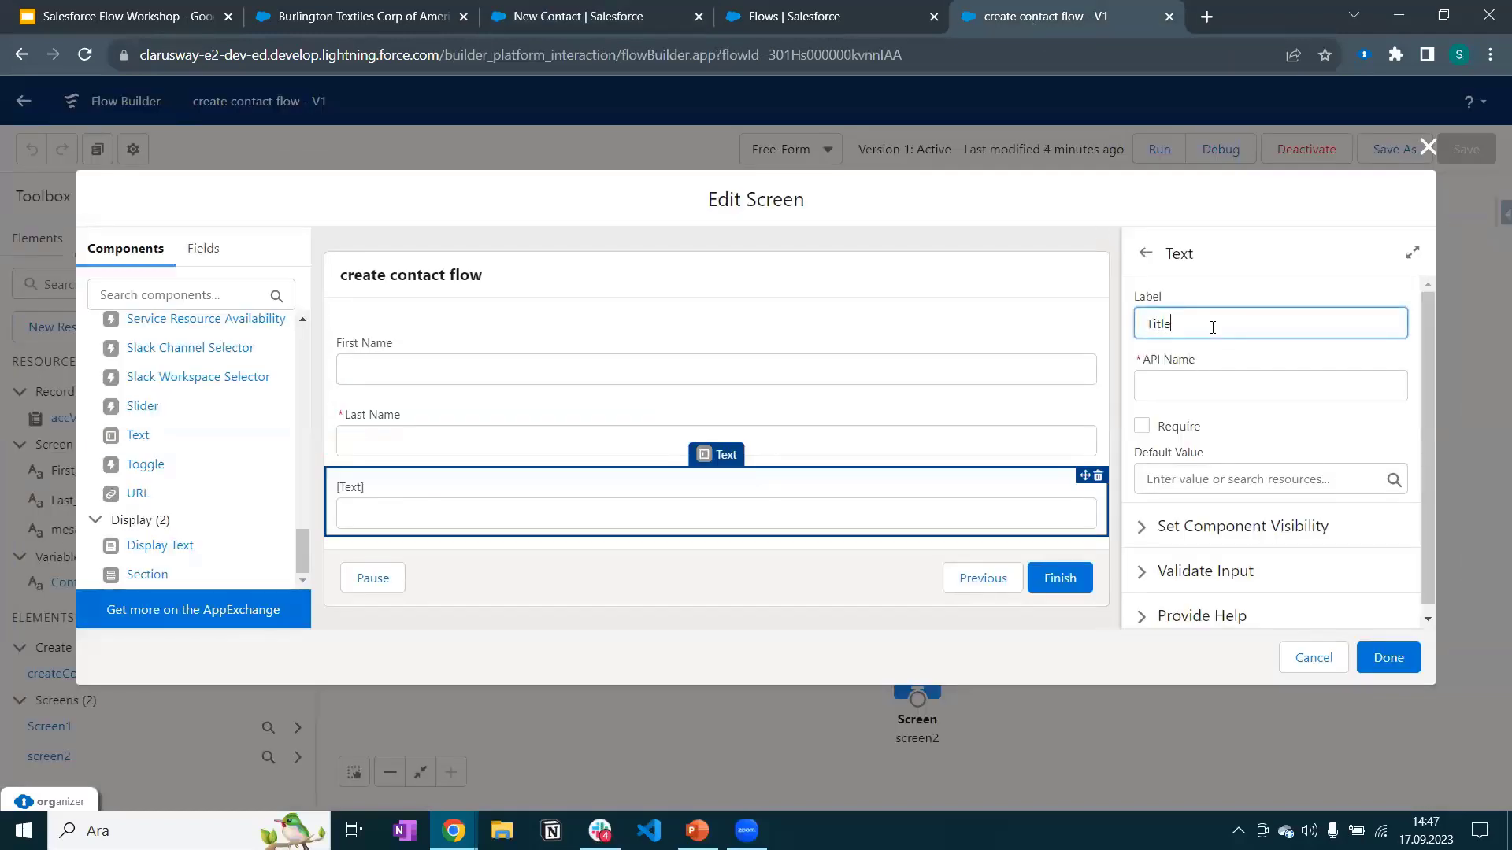
{"action": "left_click", "coordinate": [1292, 285]}
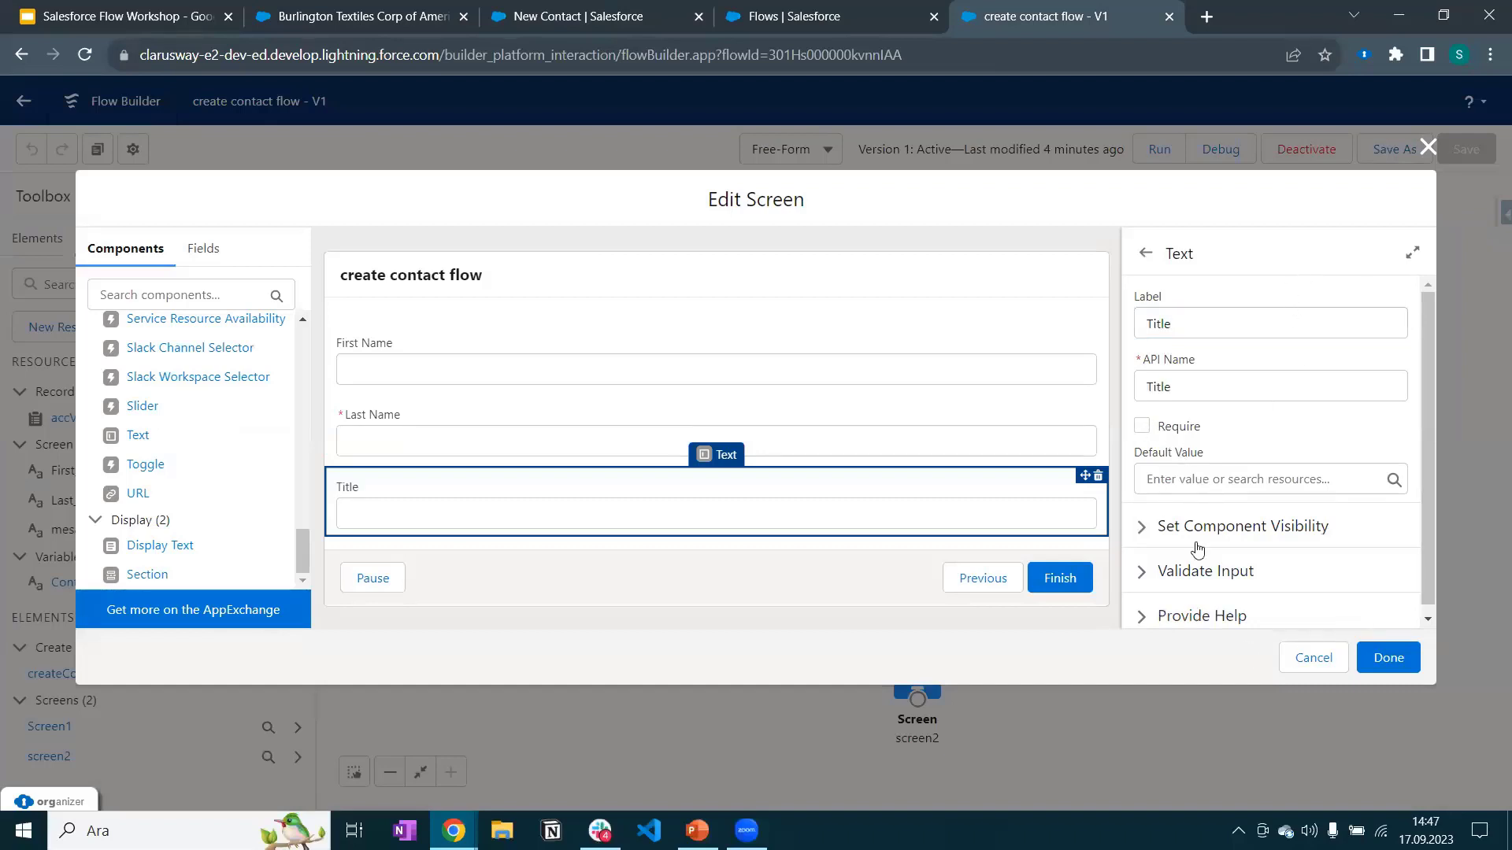
{"action": "left_click", "coordinate": [1390, 660]}
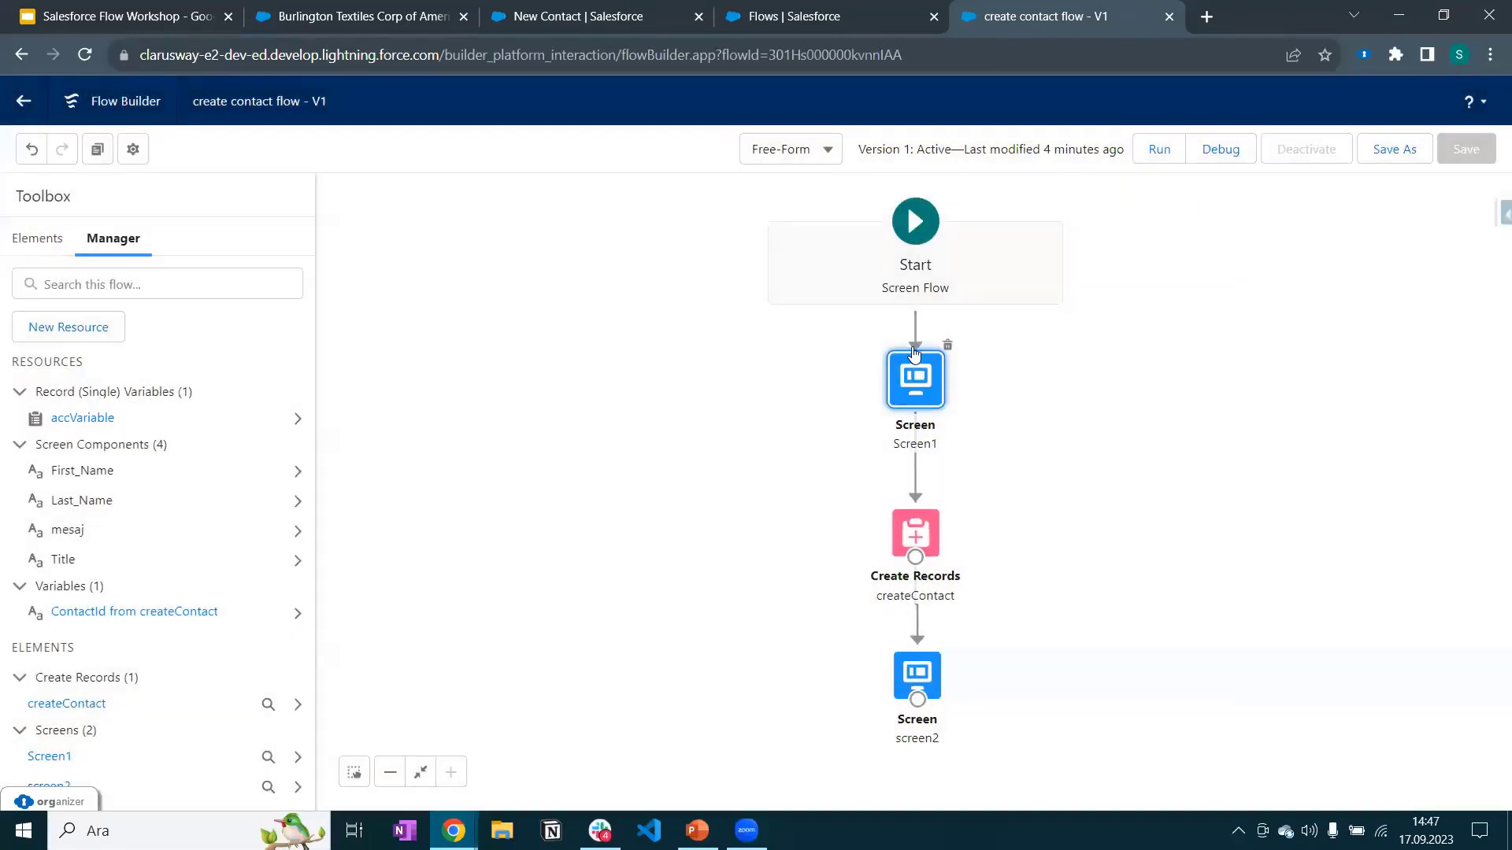
Add the contact's Title field to the field values set by the createContact element.
{"action": "double_click", "coordinate": [905, 529]}
{"action": "scroll", "coordinate": [458, 560], "scroll_direction": "down", "scroll_amount": 3}
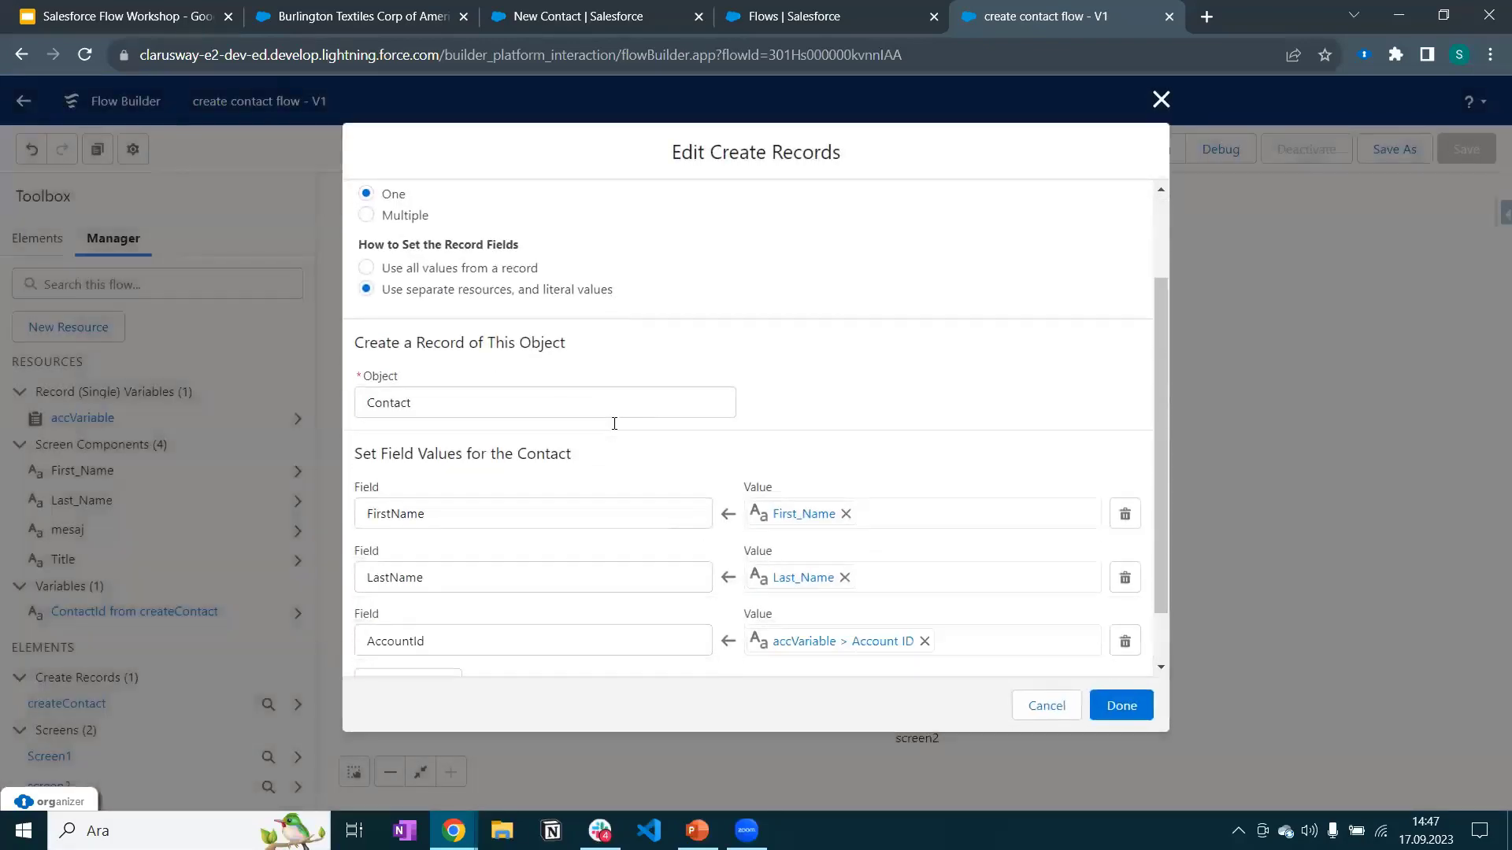
{"action": "left_click", "coordinate": [403, 615]}
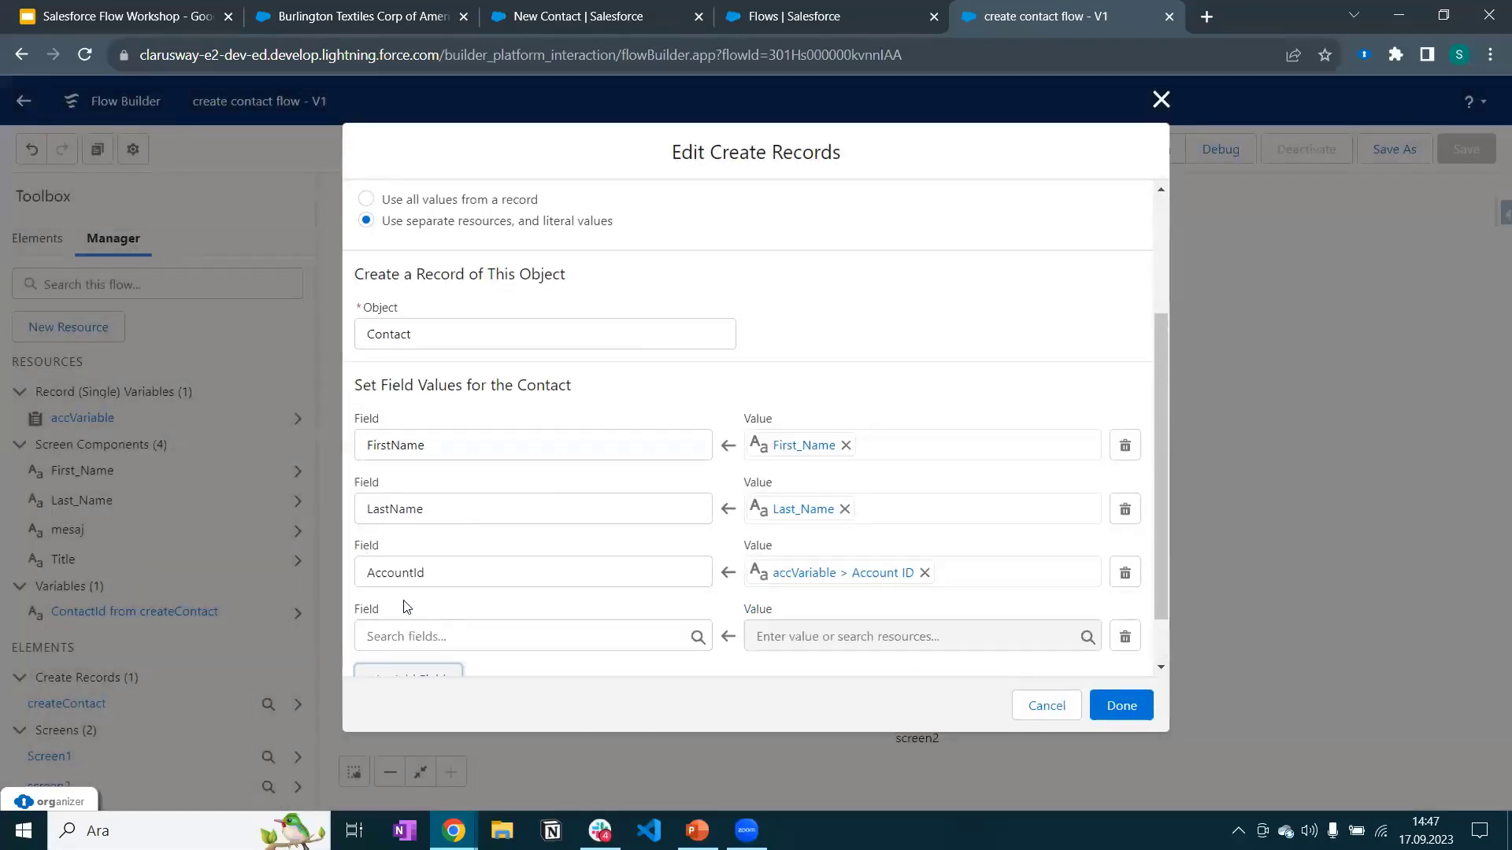
{"action": "left_click", "coordinate": [428, 636]}
{"action": "type", "text": "Tit"}
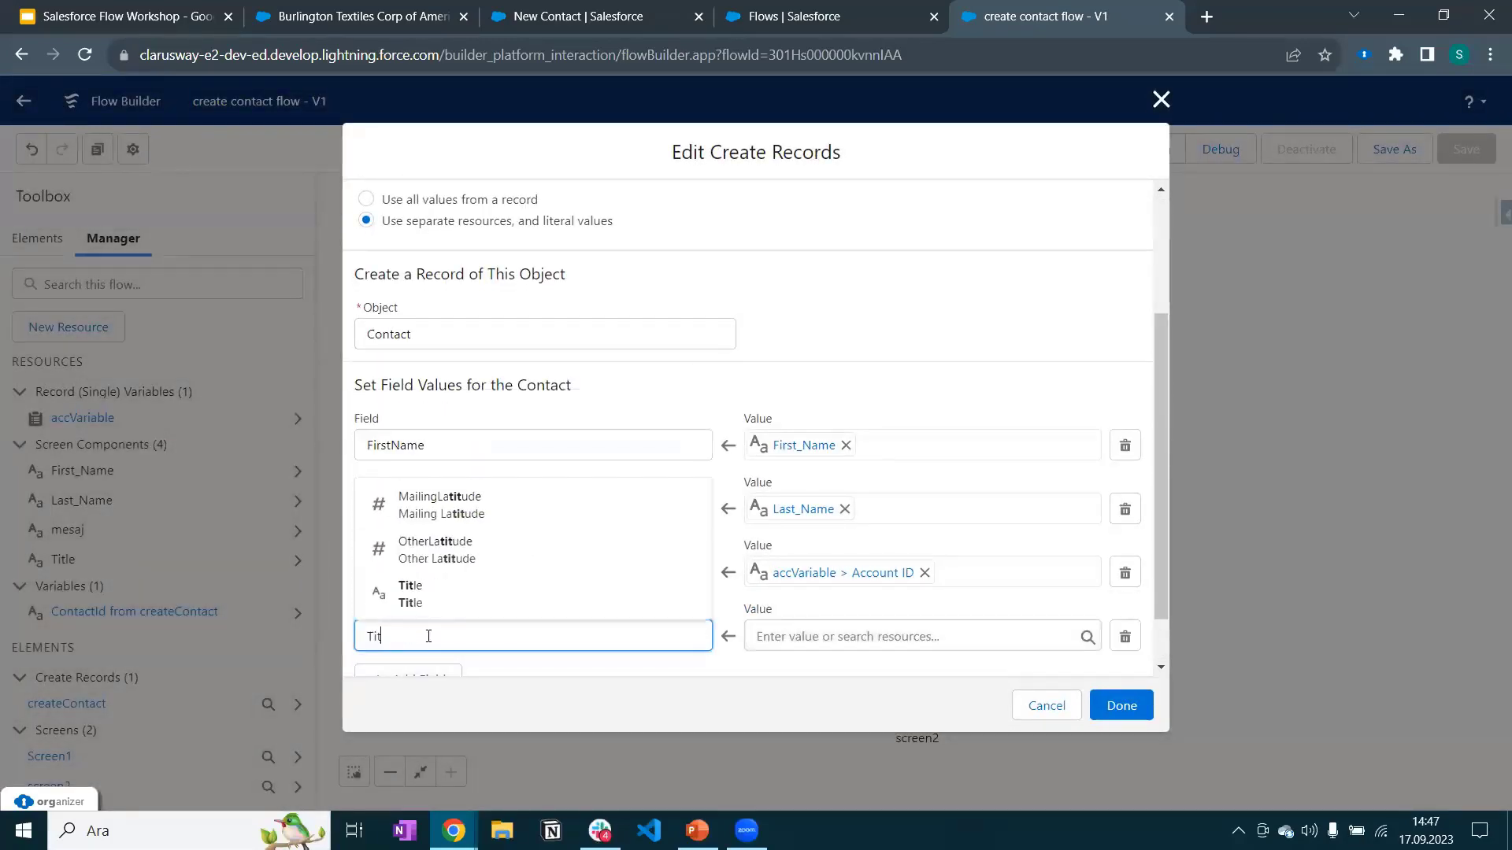
{"action": "left_click", "coordinate": [446, 602]}
Assign the Title screen component as the Title field's value and apply the createContact changes.
{"action": "left_click", "coordinate": [835, 638]}
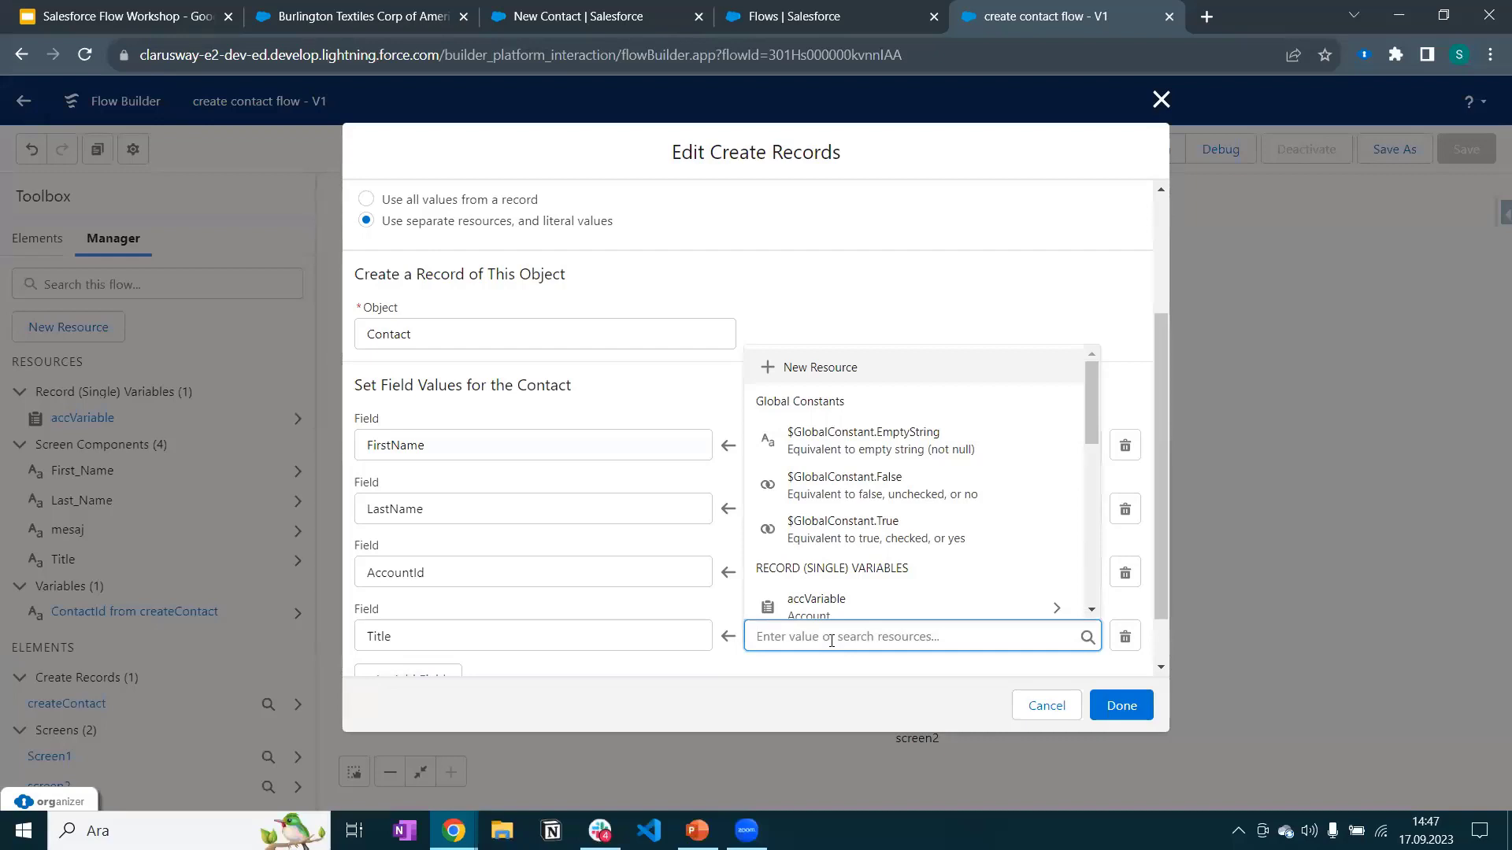
{"action": "scroll", "coordinate": [910, 557], "scroll_direction": "down", "scroll_amount": 3}
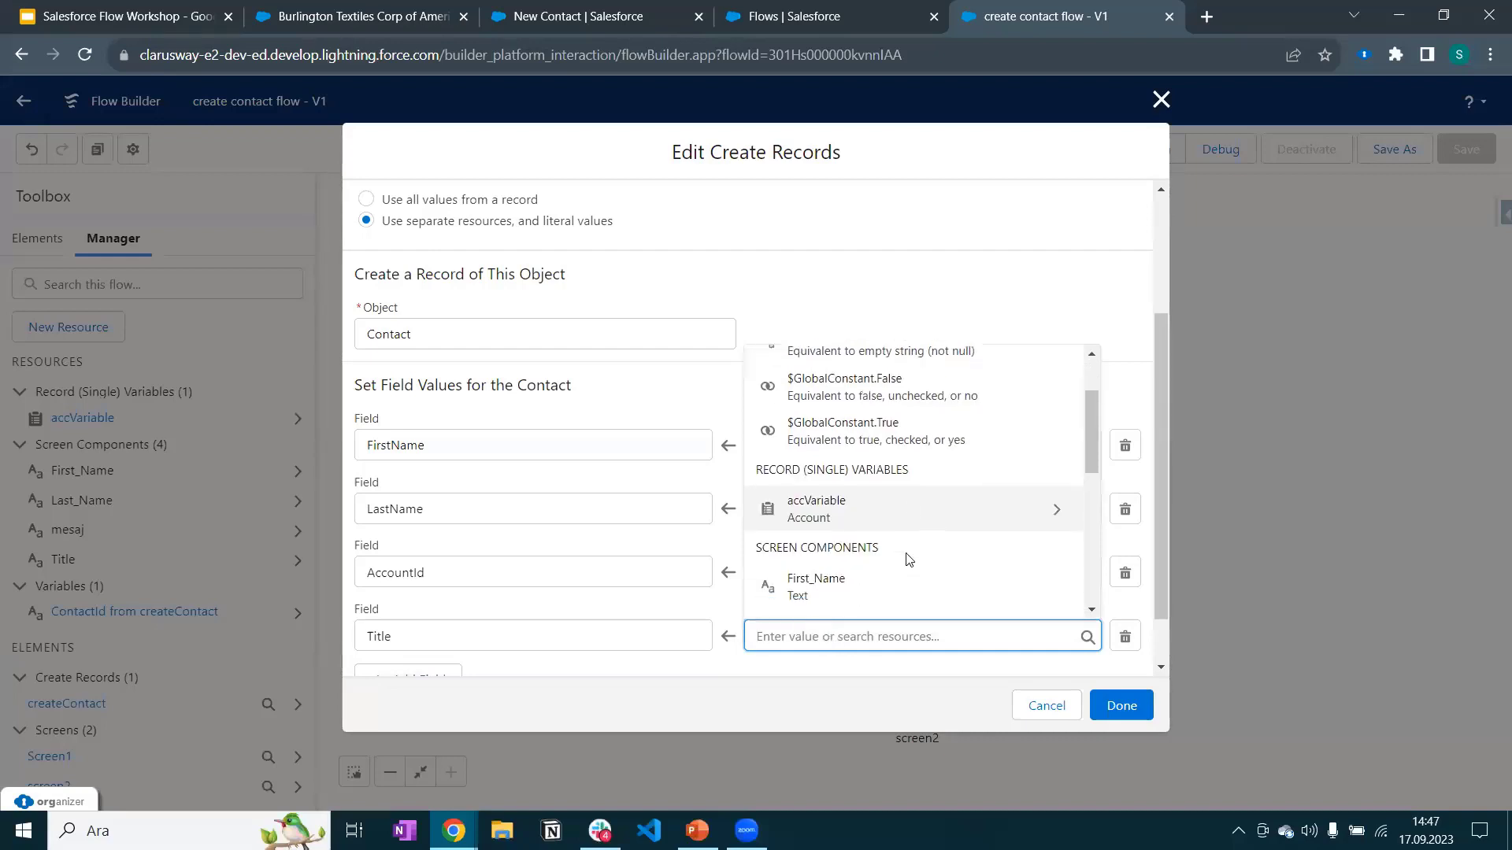
{"action": "scroll", "coordinate": [827, 535], "scroll_direction": "down", "scroll_amount": 1}
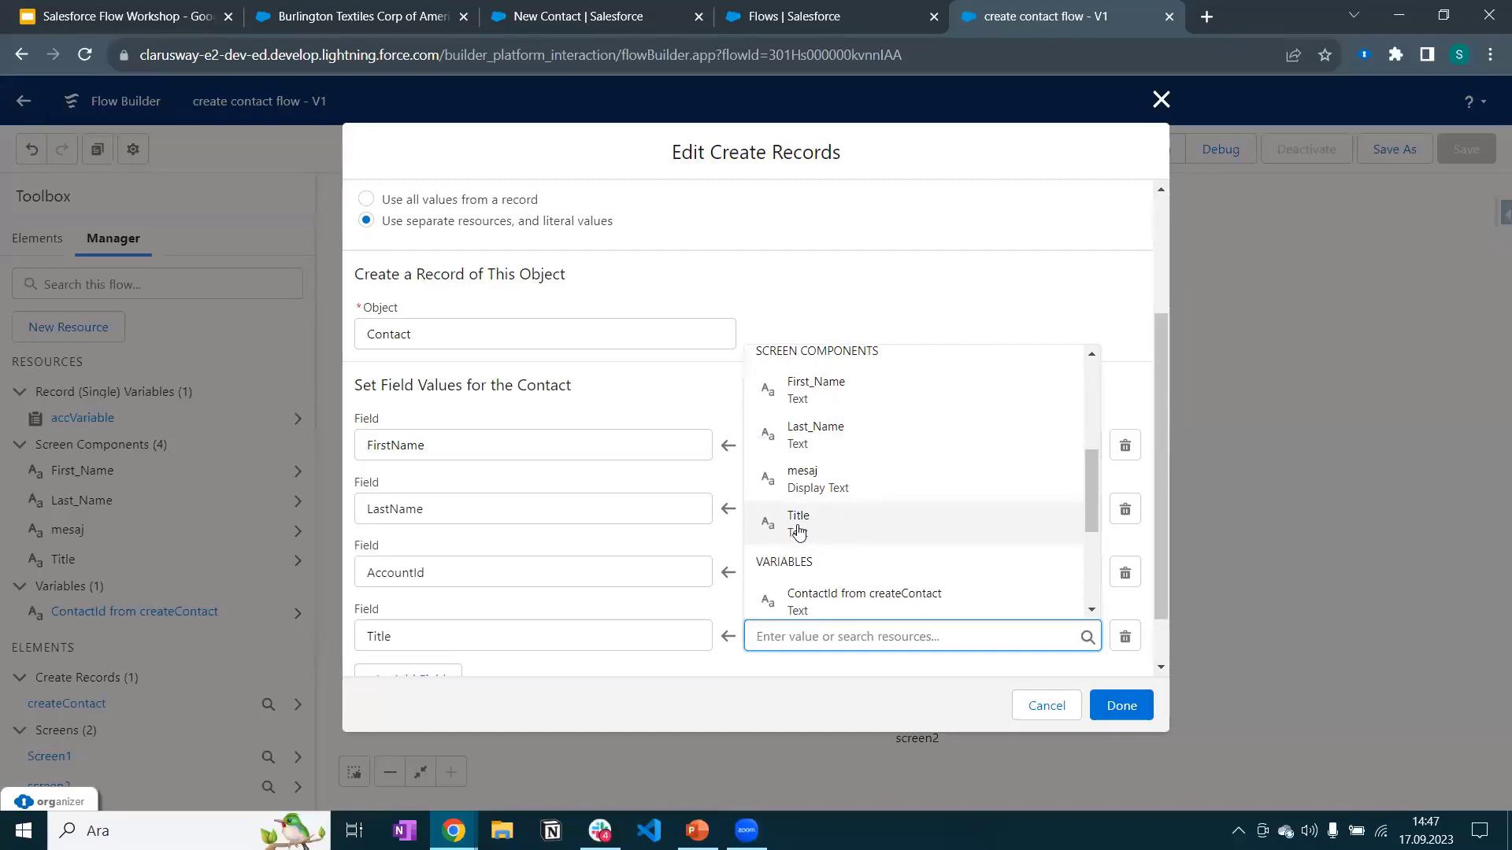
{"action": "left_click", "coordinate": [799, 527]}
{"action": "left_click", "coordinate": [865, 673]}
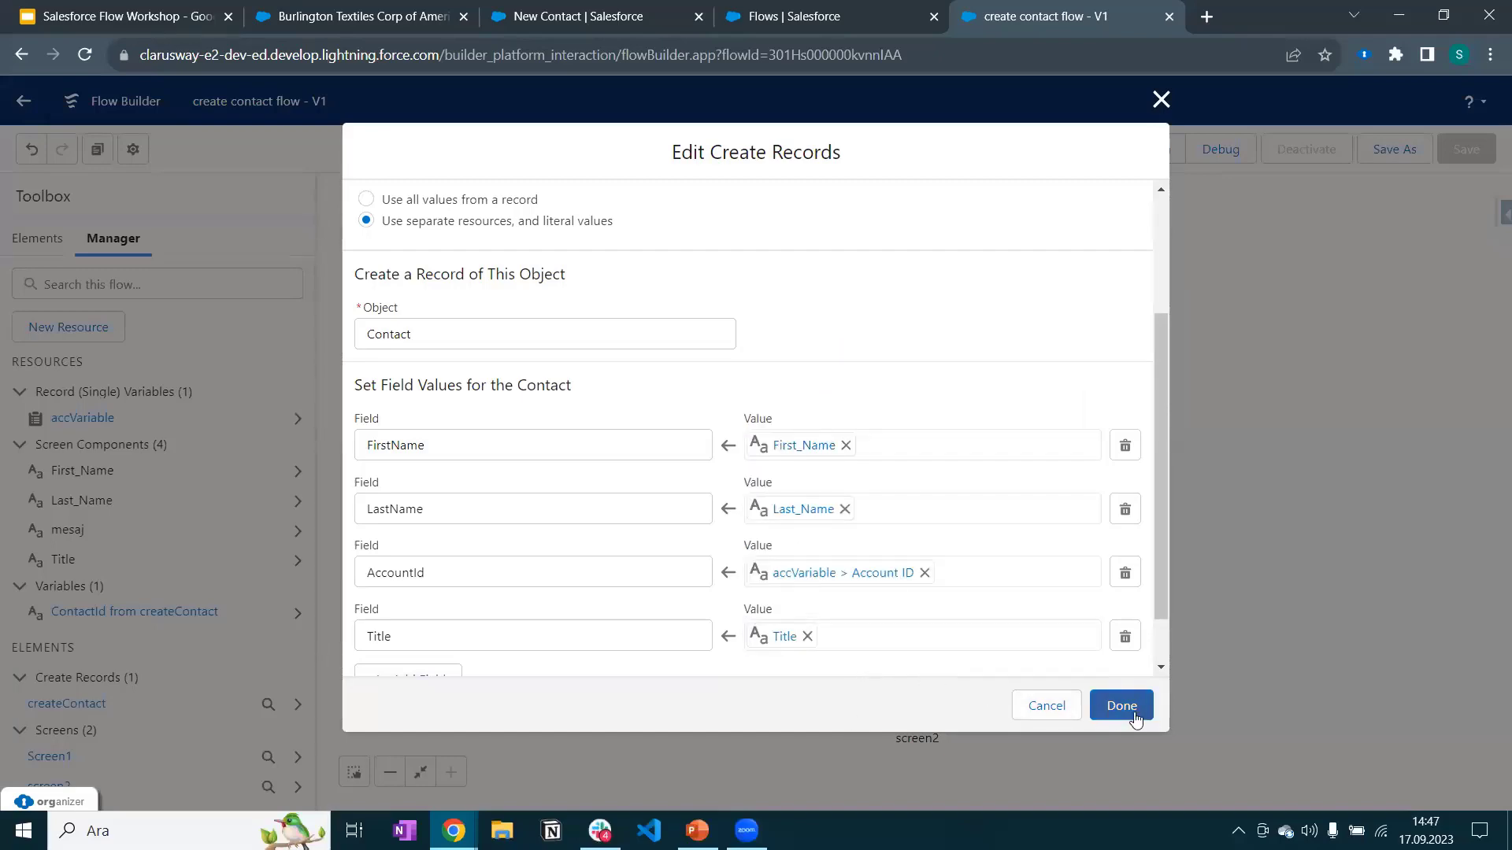
{"action": "left_click", "coordinate": [1130, 707]}
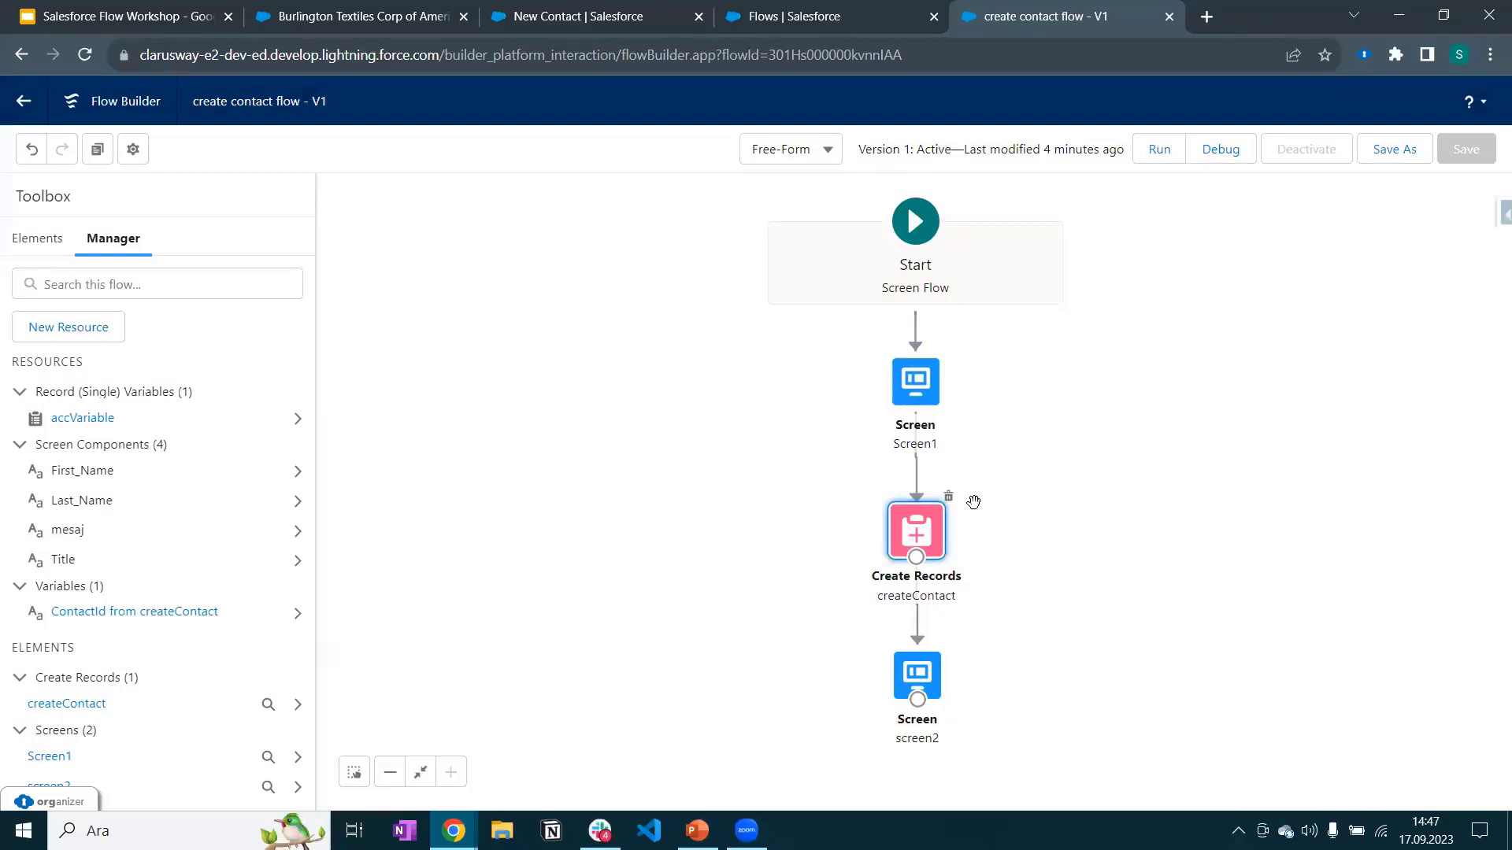
Save the create contact flow as a new version and activate that version.
{"action": "left_click", "coordinate": [1400, 155]}
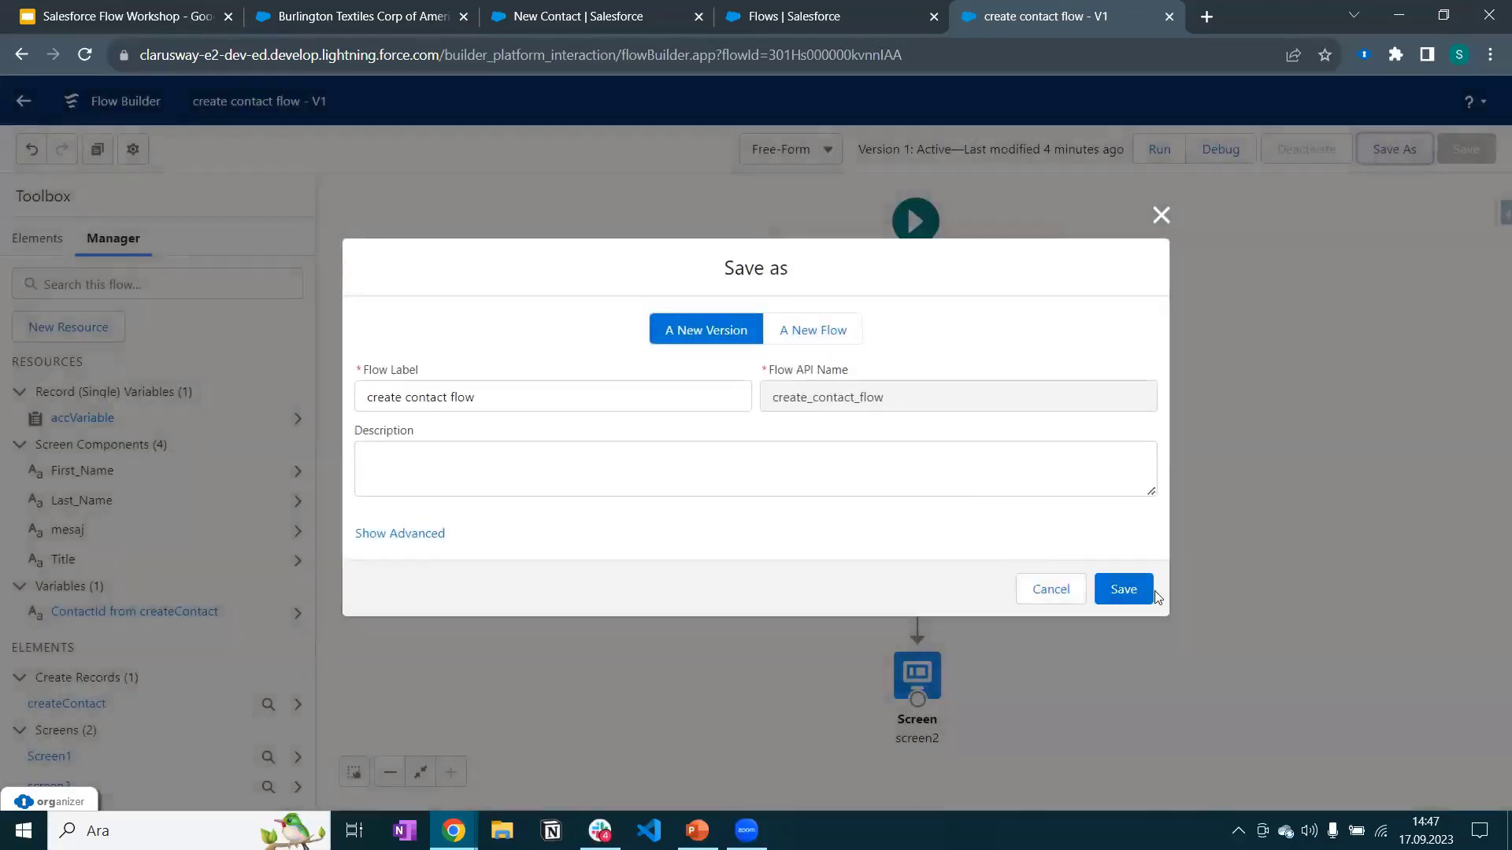
{"action": "left_click", "coordinate": [1149, 592]}
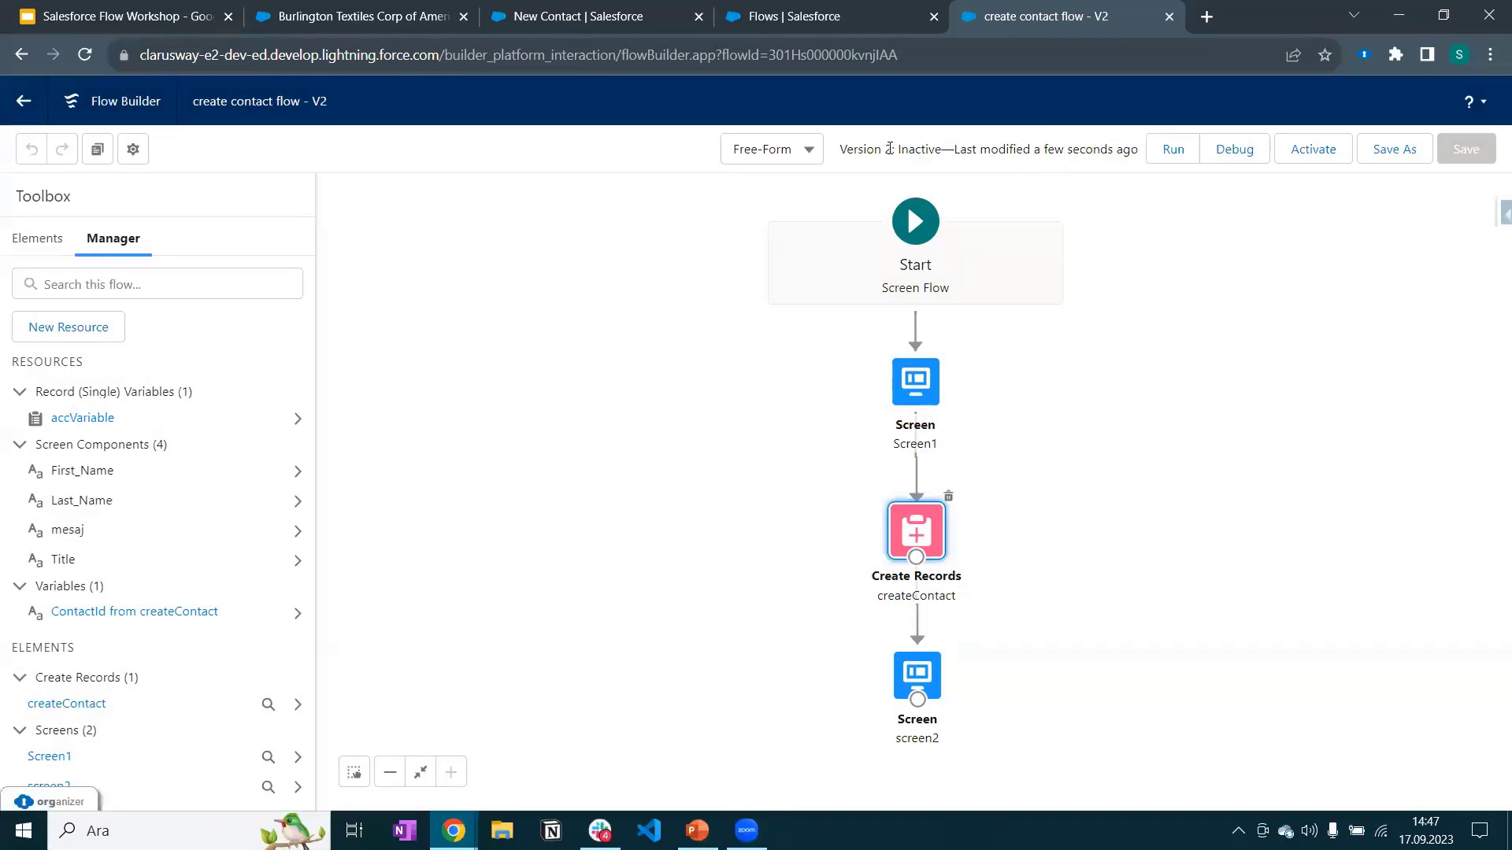
{"action": "left_click_drag", "start_coordinate": [902, 150], "coordinate": [903, 151]}
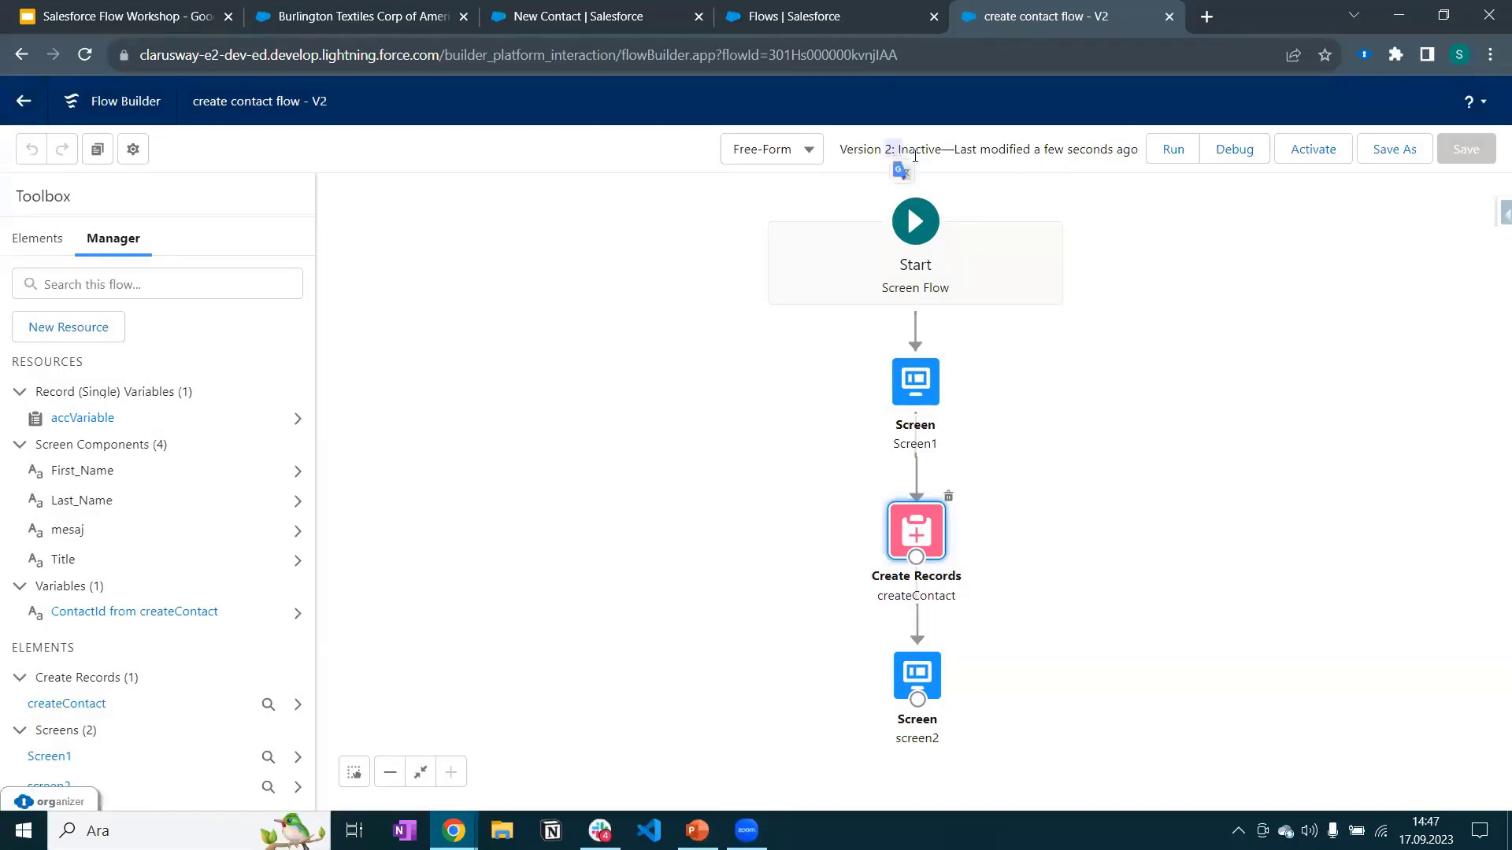
{"action": "left_click", "coordinate": [1122, 235]}
{"action": "left_click", "coordinate": [1198, 244]}
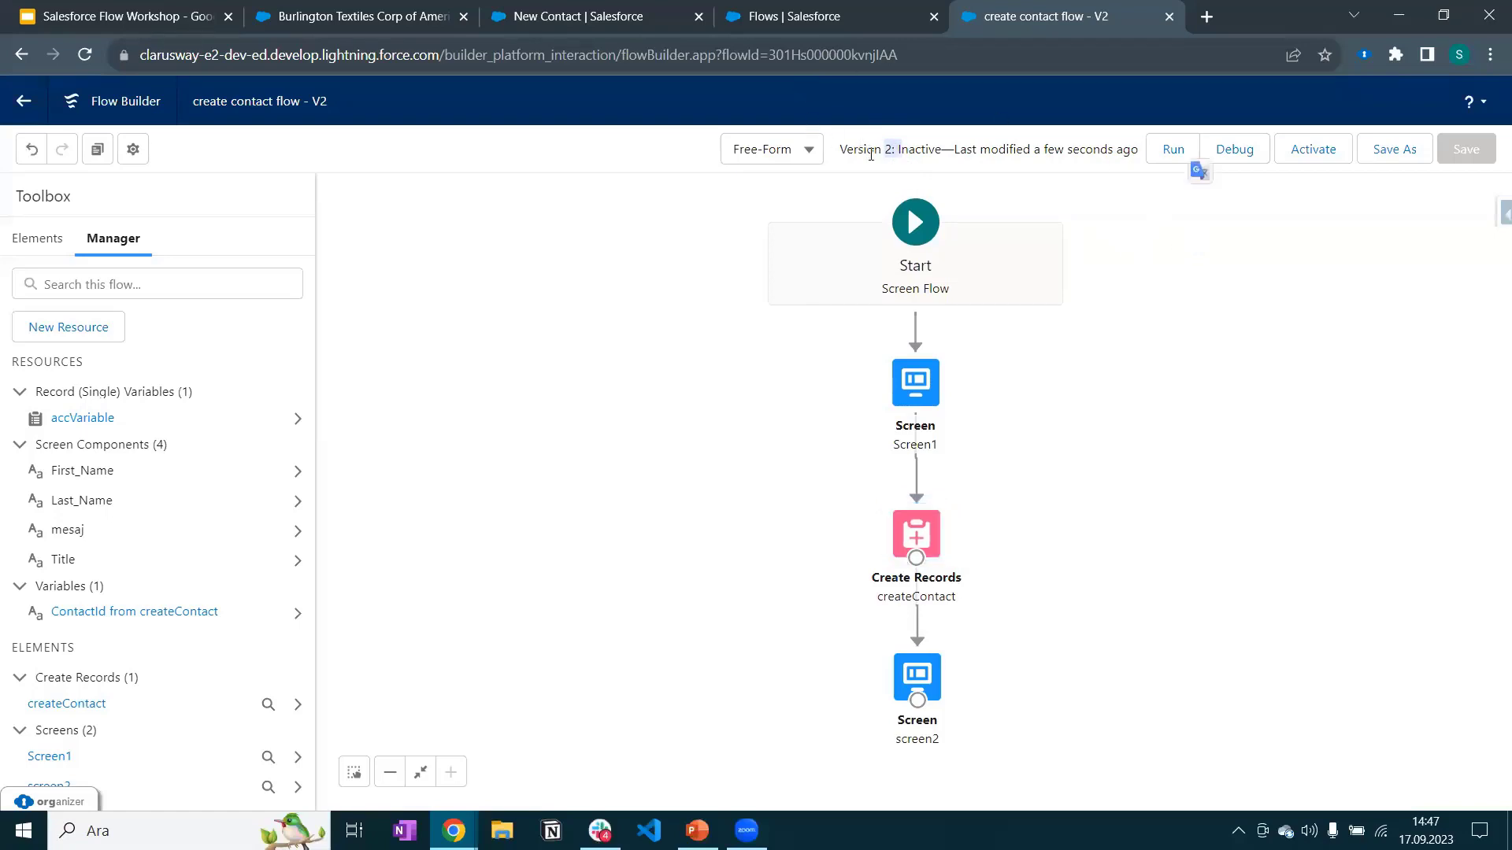
{"action": "left_click", "coordinate": [1354, 293]}
{"action": "left_click", "coordinate": [1321, 158]}
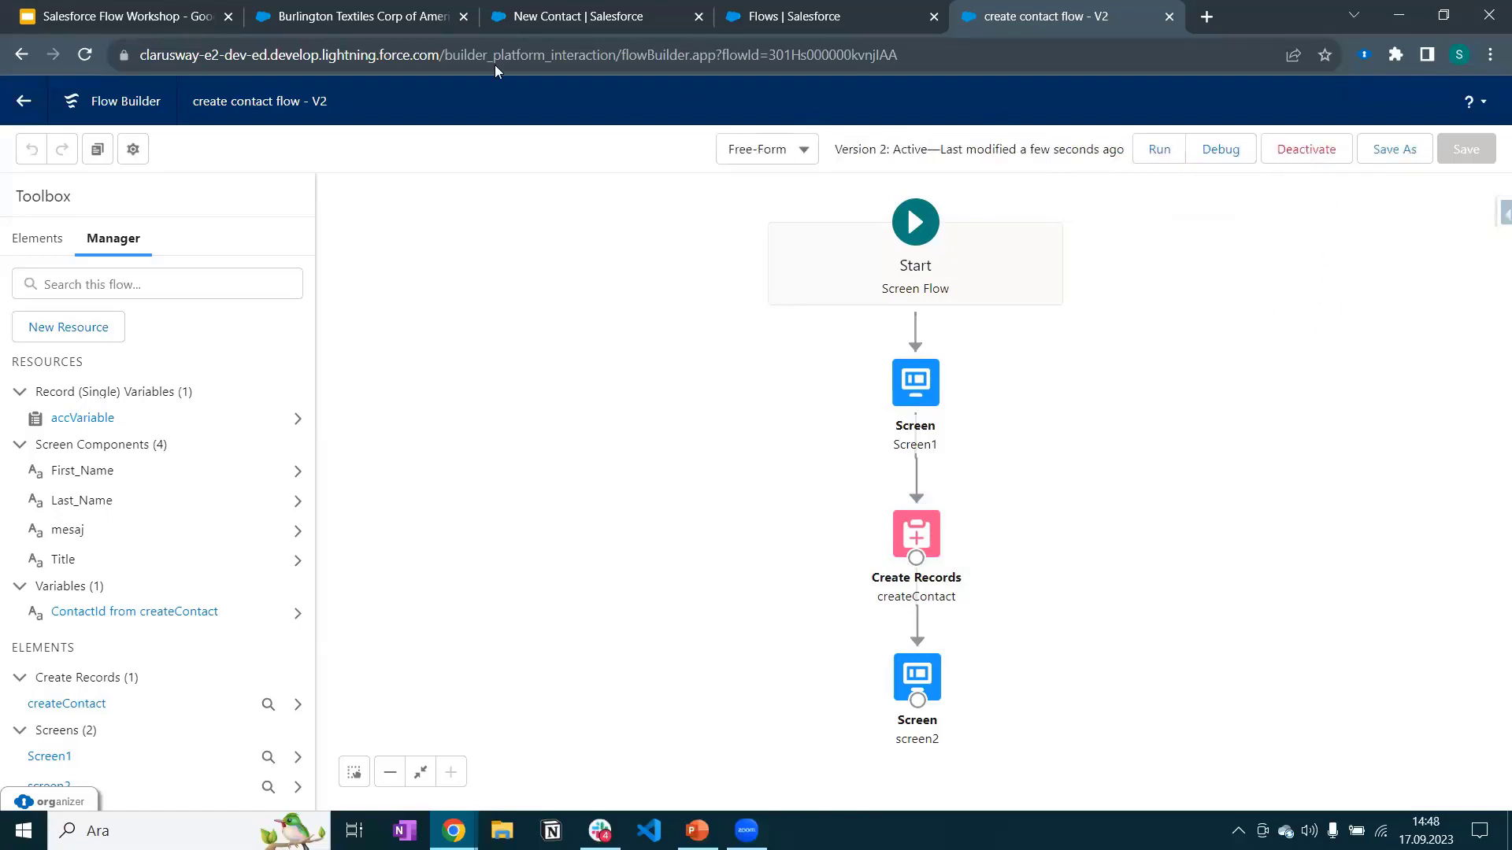
Reload the Burlington Textiles account page and complete its create contact flow with a first name, last name and the title test title.
{"action": "left_click", "coordinate": [315, 16]}
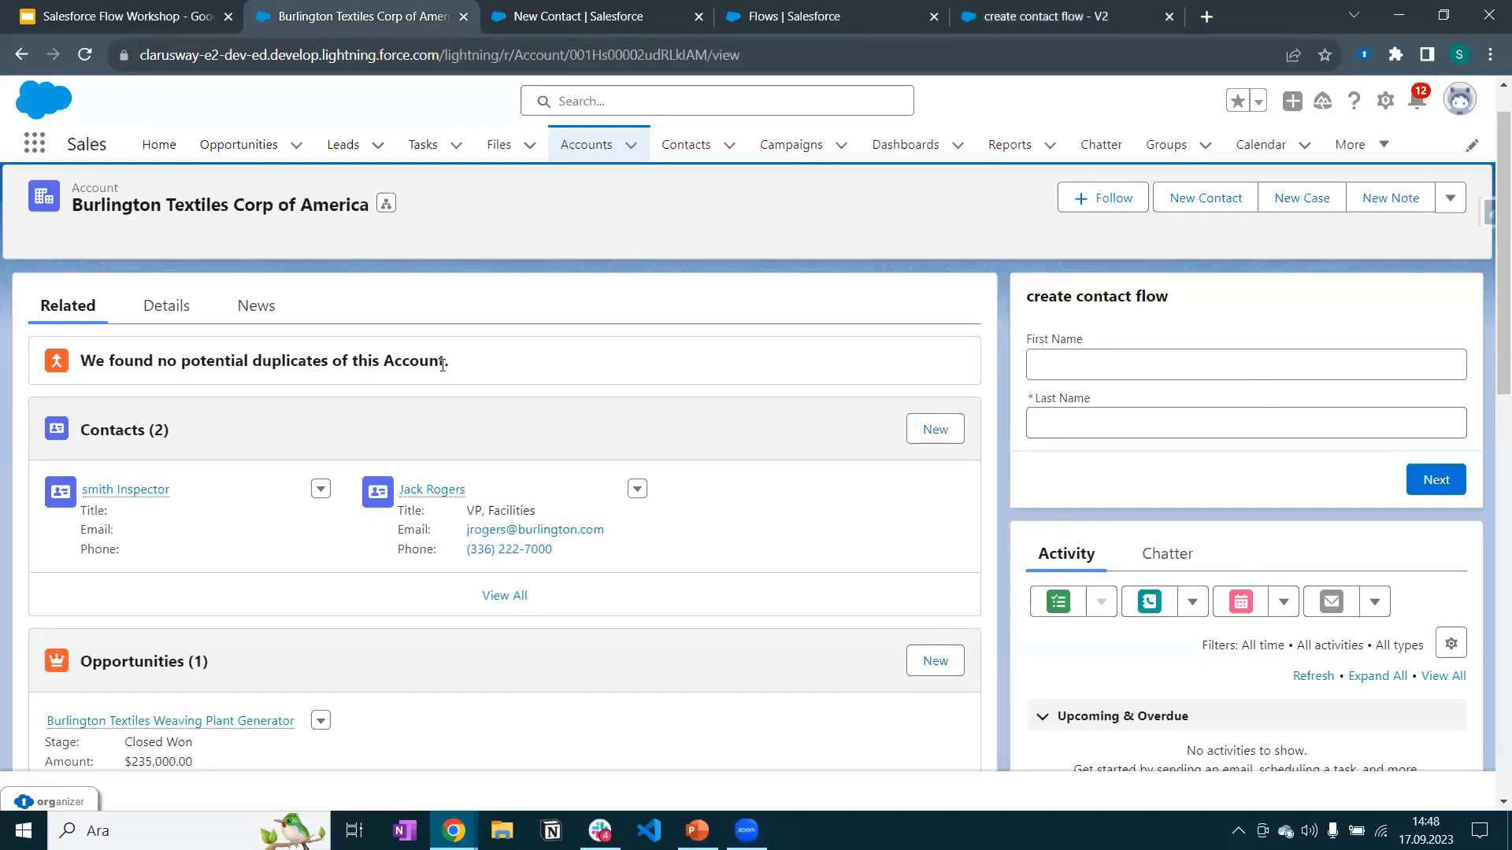
{"action": "key", "text": "F5"}
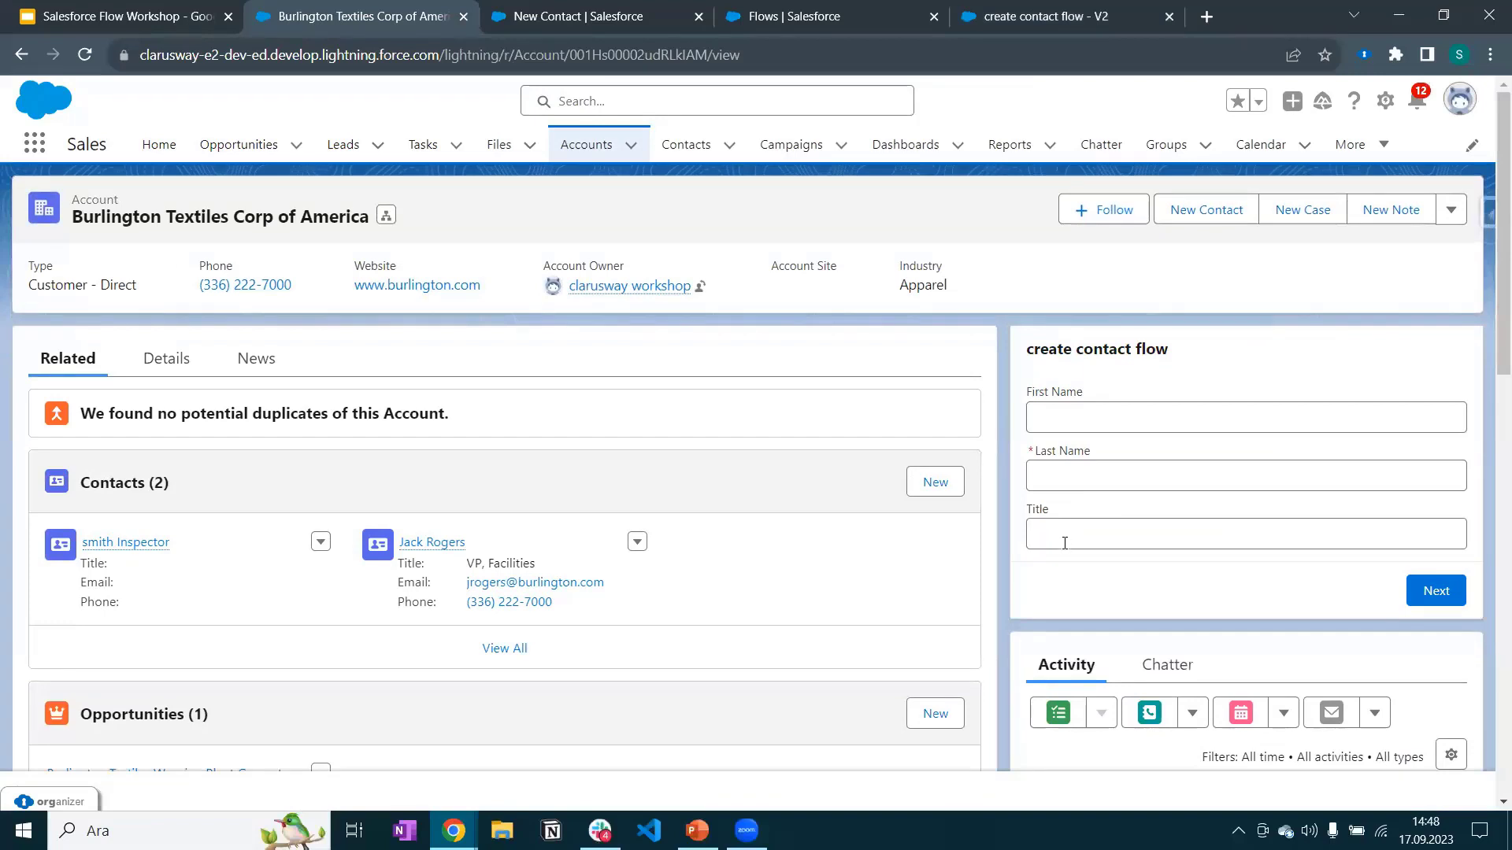
{"action": "left_click", "coordinate": [1076, 418]}
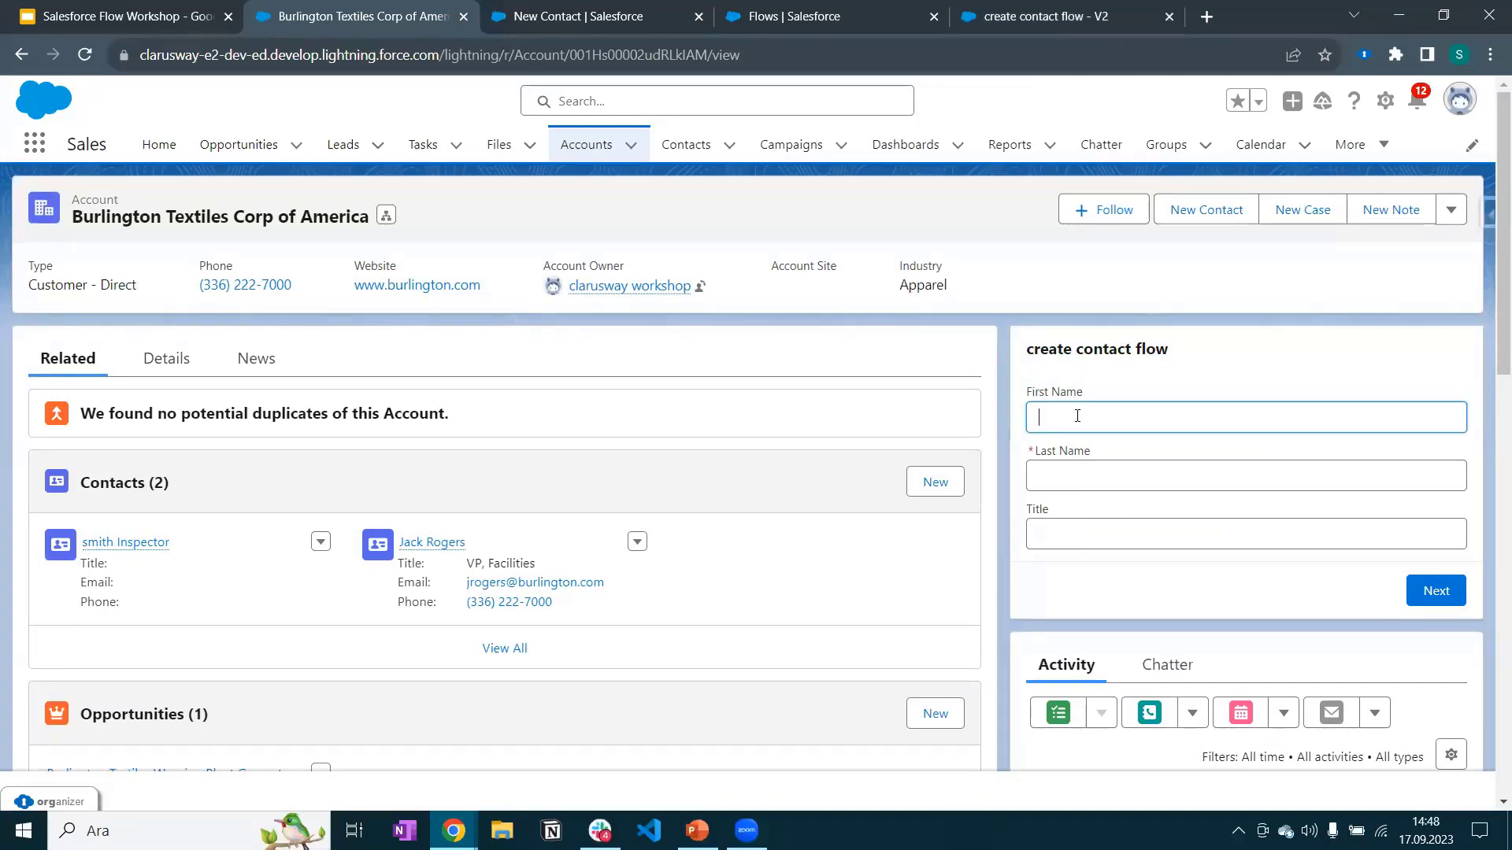
{"action": "type", "text": "albert"}
{"action": "key", "text": "Tab"}
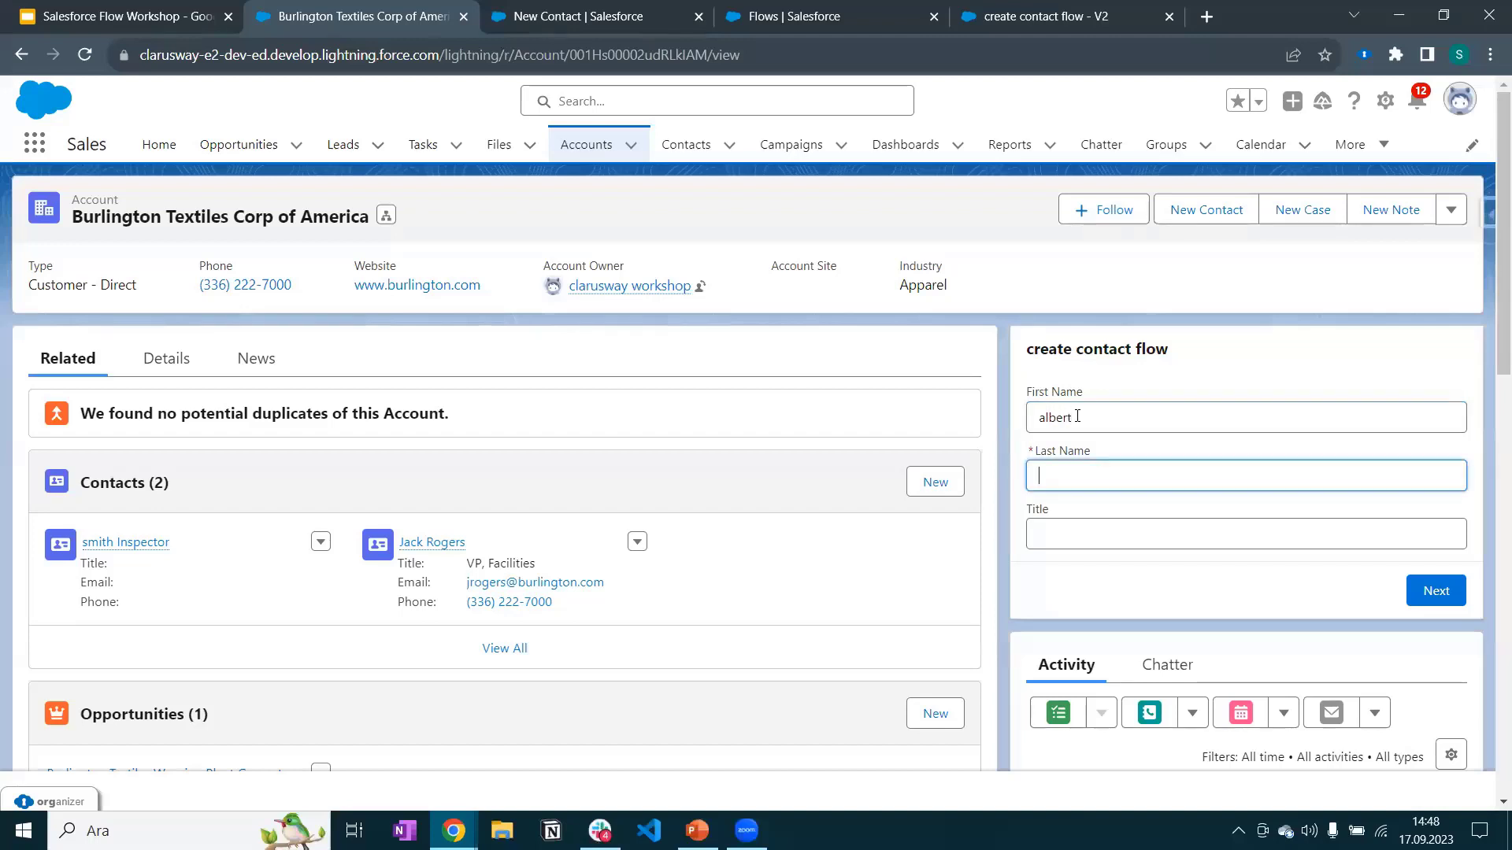
{"action": "key", "text": "Tab"}
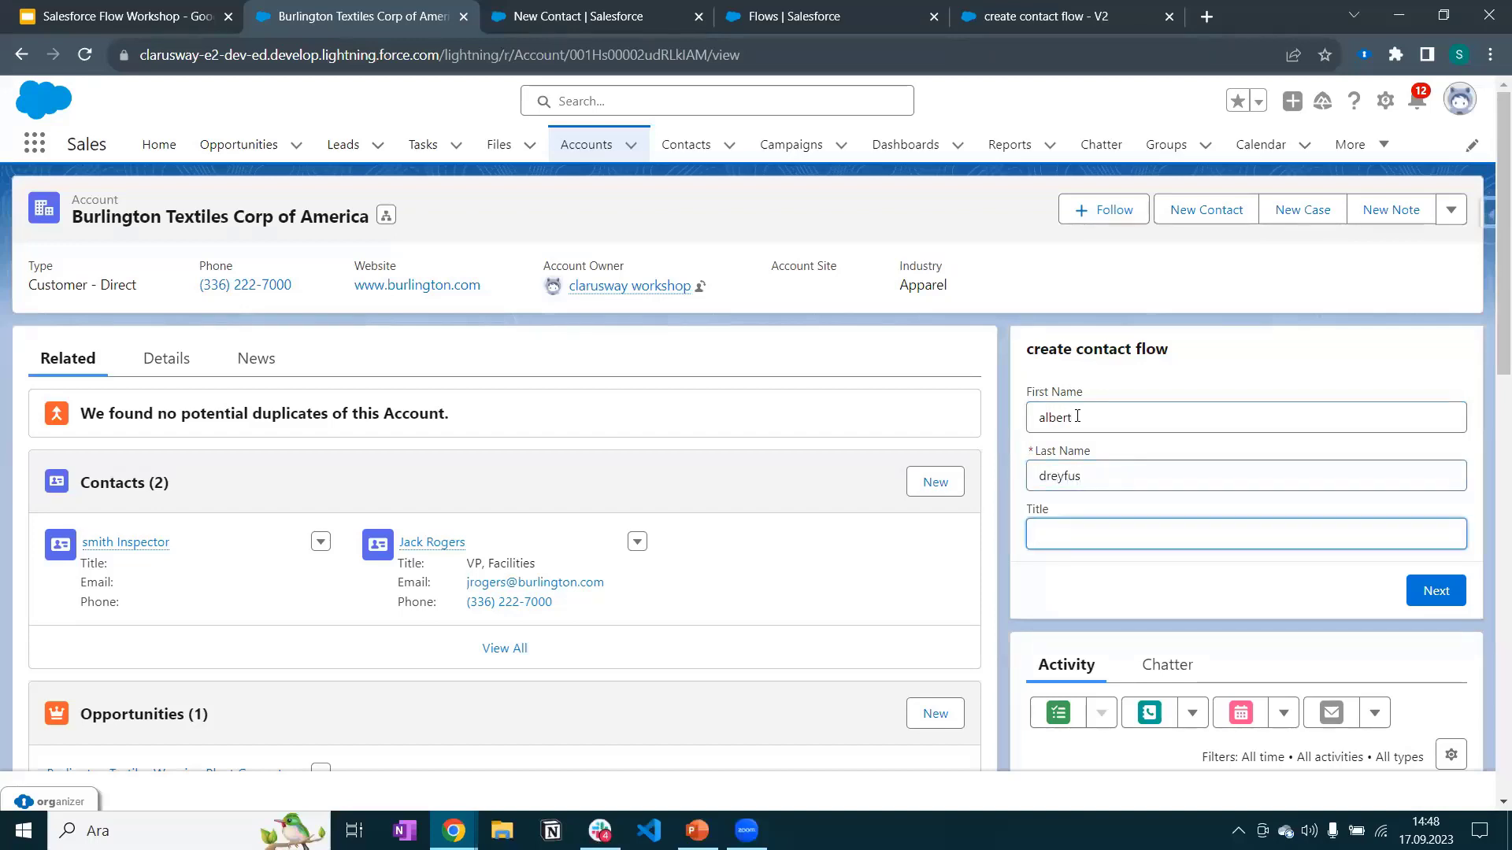
{"action": "type", "text": "test title"}
{"action": "left_click", "coordinate": [1453, 595]}
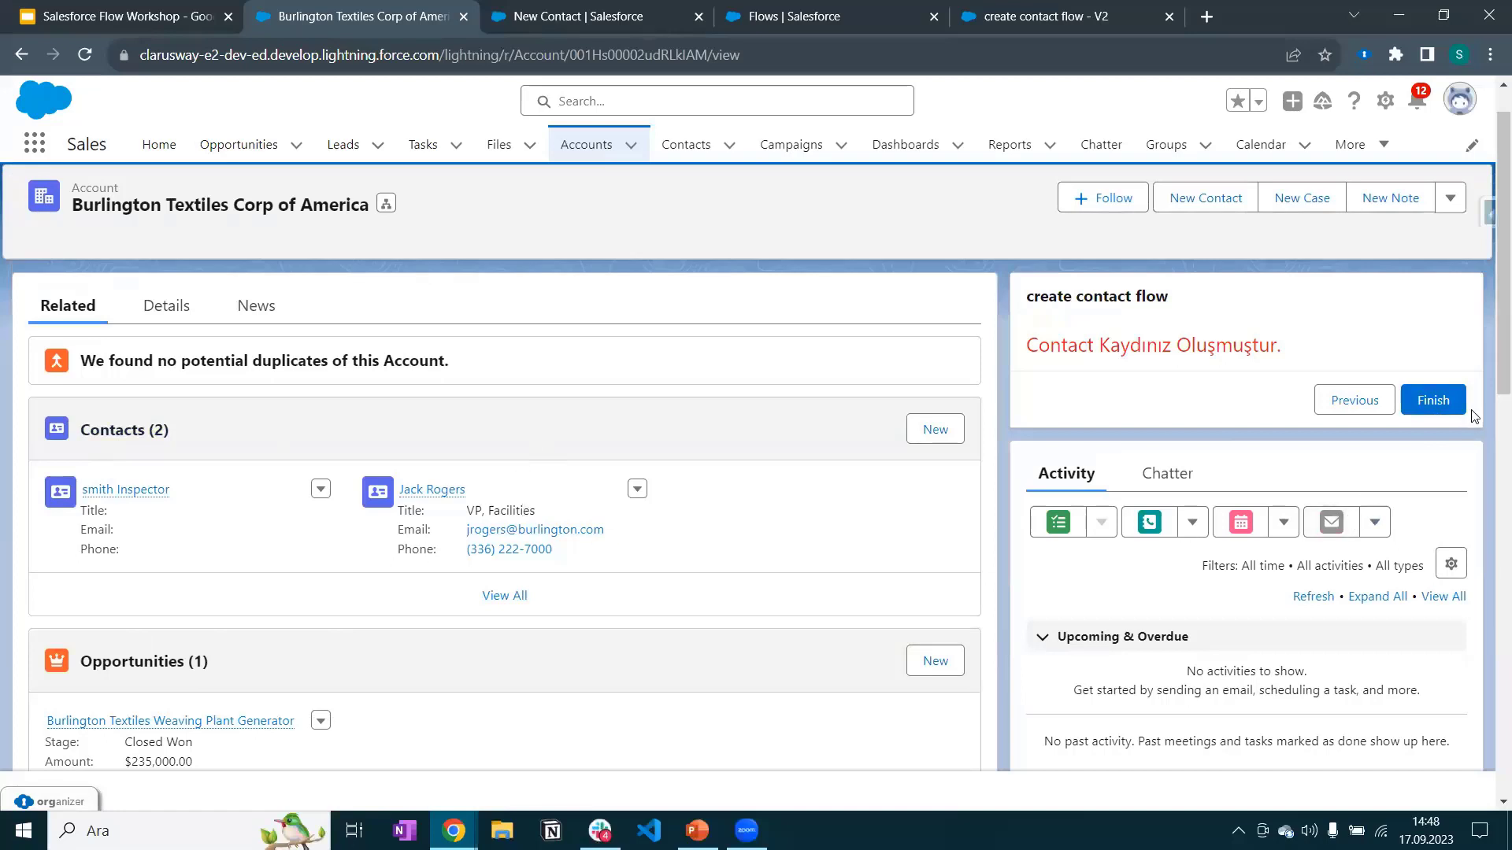
{"action": "left_click", "coordinate": [1438, 404]}
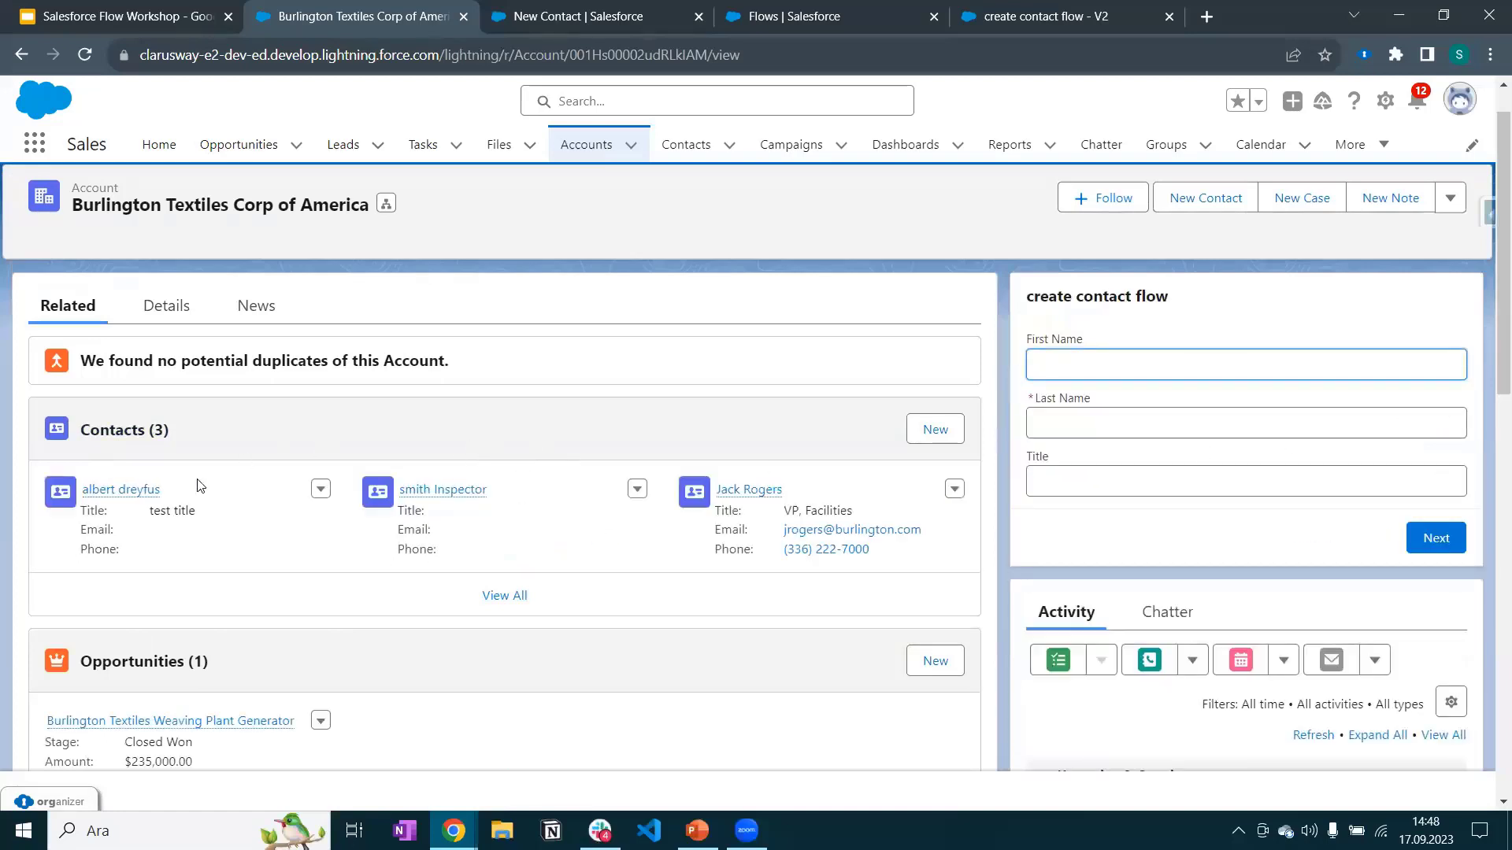
Examine the title, email and phone of the new contact in the account's related Contacts list.
{"action": "left_click_drag", "start_coordinate": [149, 512], "coordinate": [198, 514]}
{"action": "double_click", "coordinate": [86, 530]}
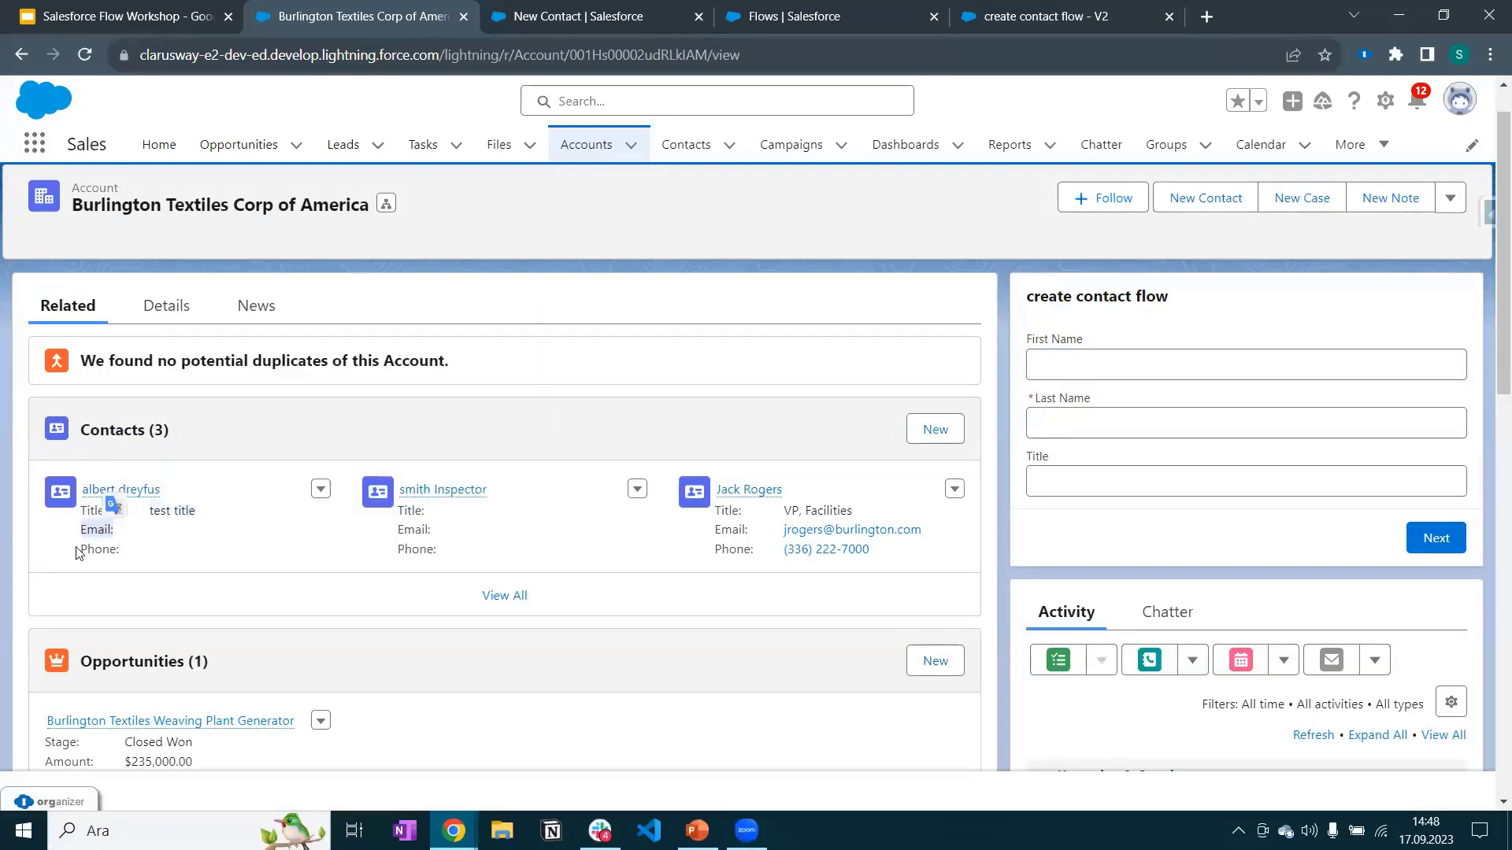
{"action": "left_click_drag", "start_coordinate": [79, 553], "coordinate": [124, 561]}
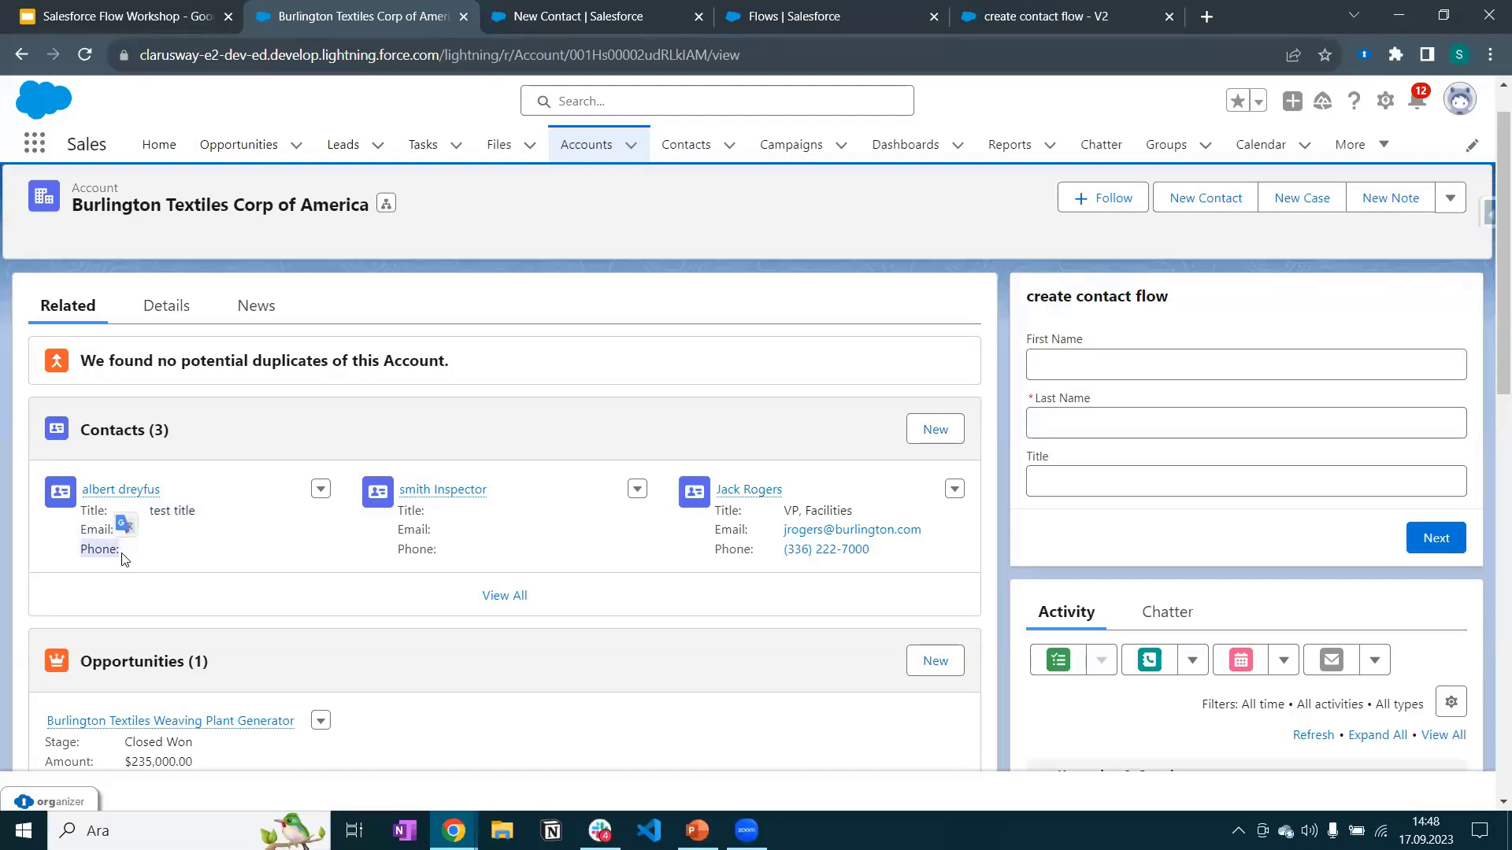
{"action": "left_click", "coordinate": [233, 567]}
Close the blank new contact form, open the newly created contact from All Contacts and review its details.
{"action": "left_click", "coordinate": [618, 11]}
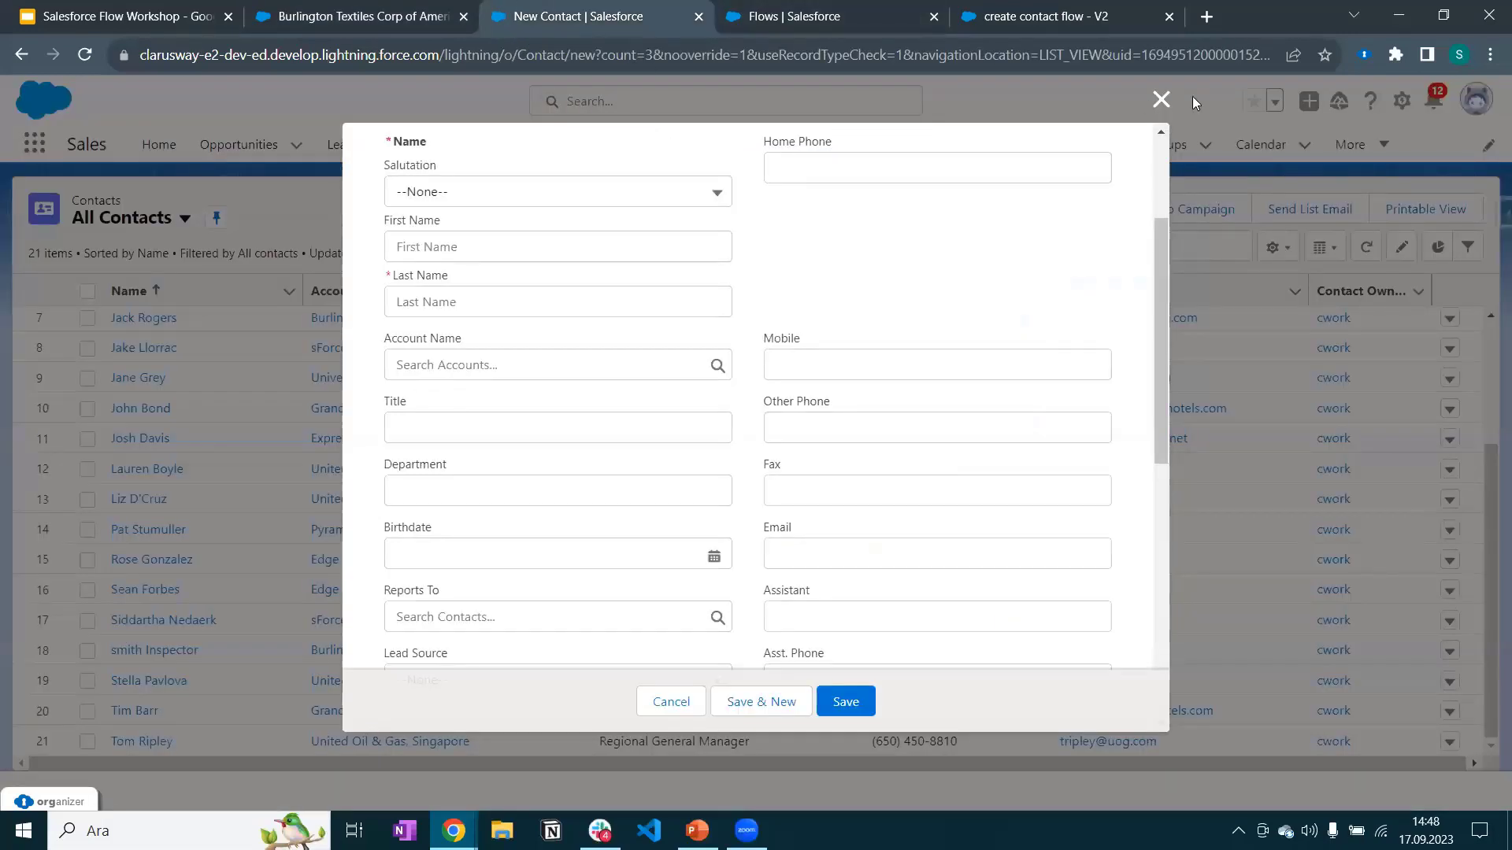
{"action": "left_click", "coordinate": [1160, 98]}
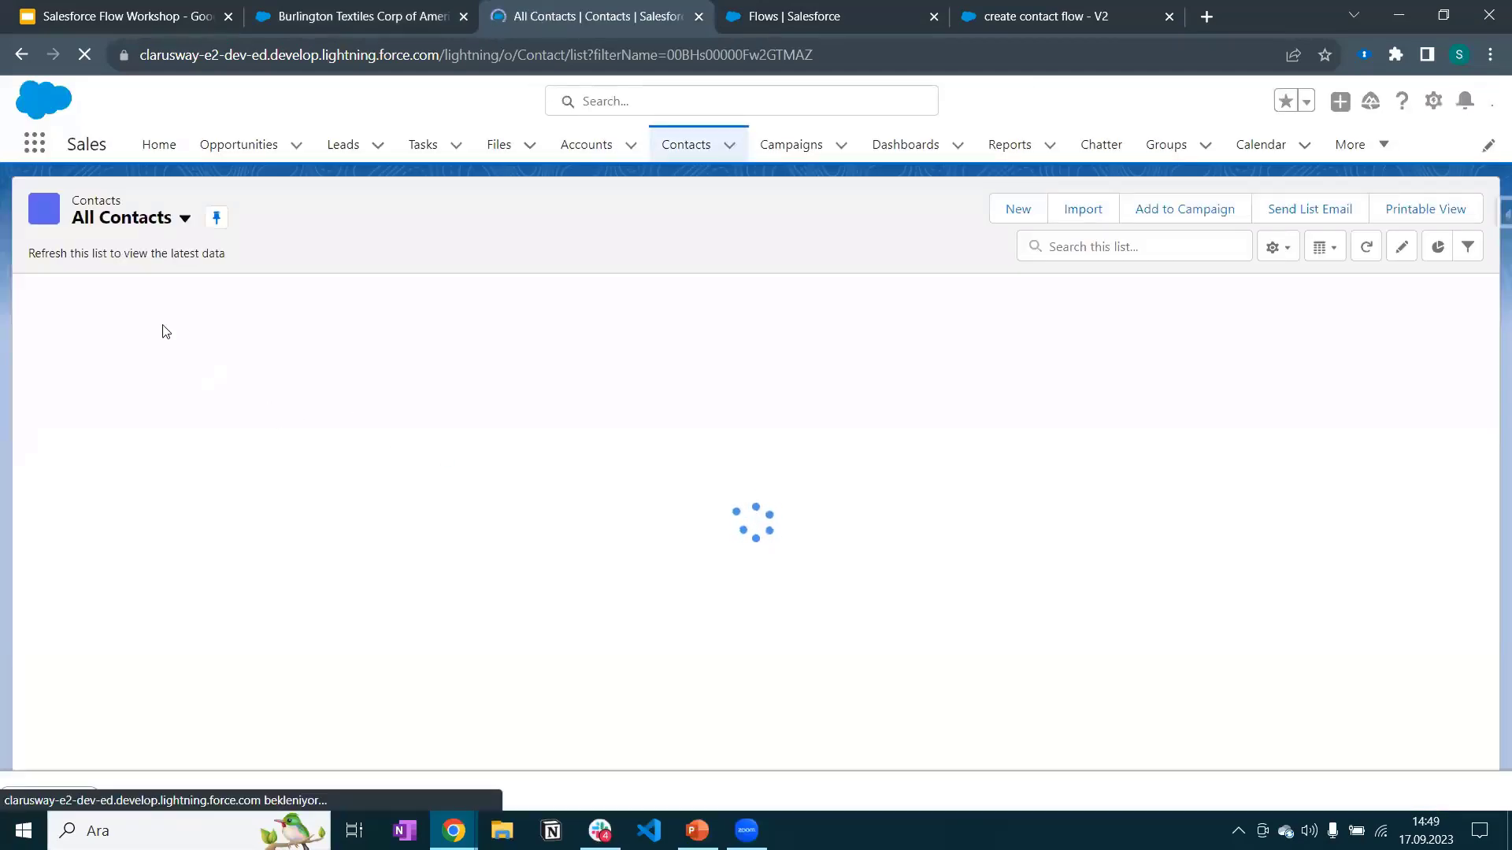
{"action": "left_click", "coordinate": [167, 324]}
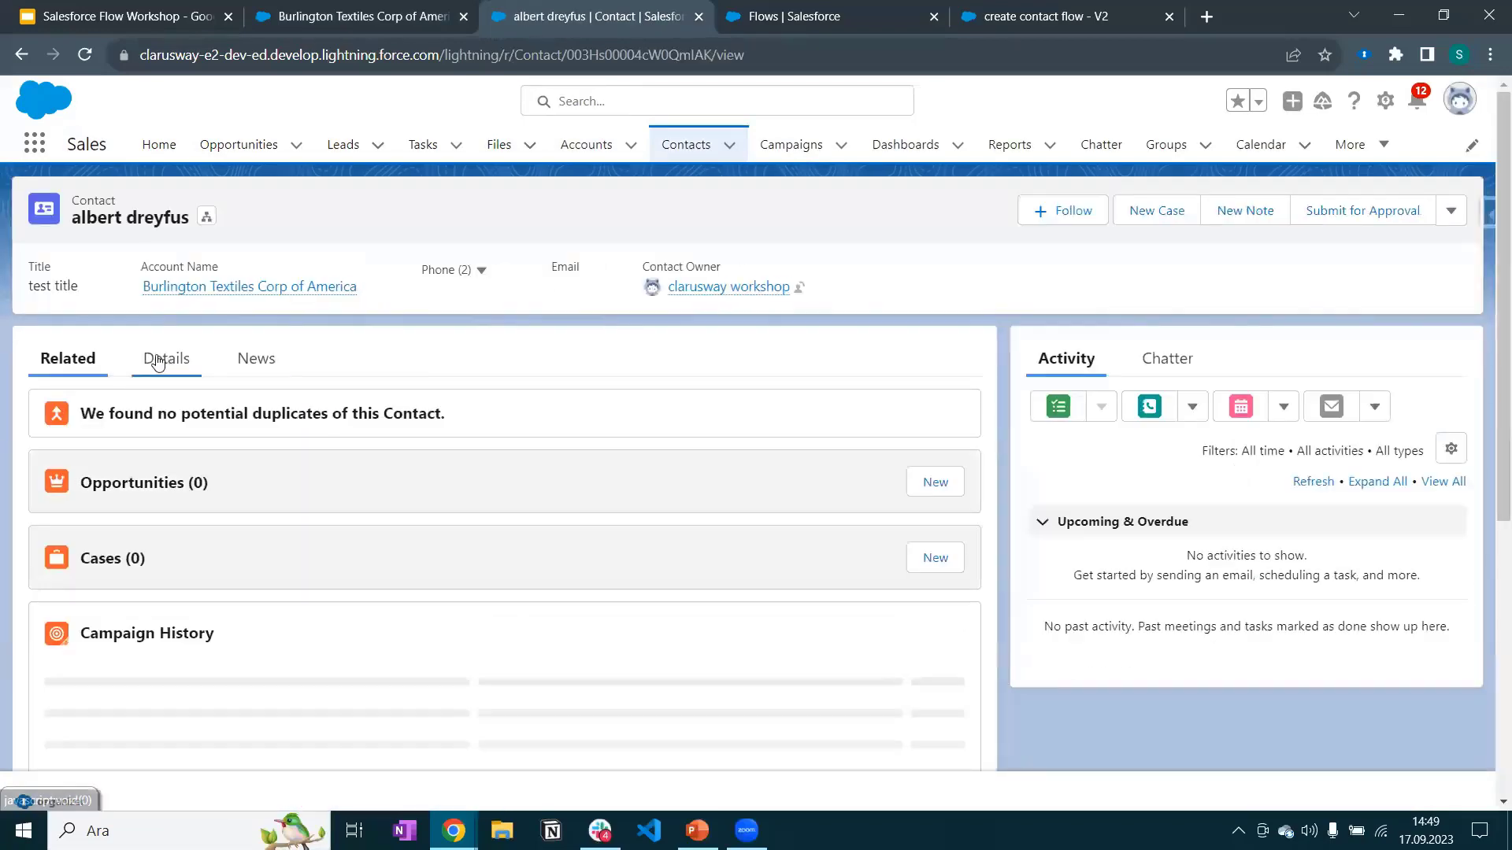
{"action": "left_click", "coordinate": [161, 361]}
{"action": "scroll", "coordinate": [432, 429], "scroll_direction": "down", "scroll_amount": 1}
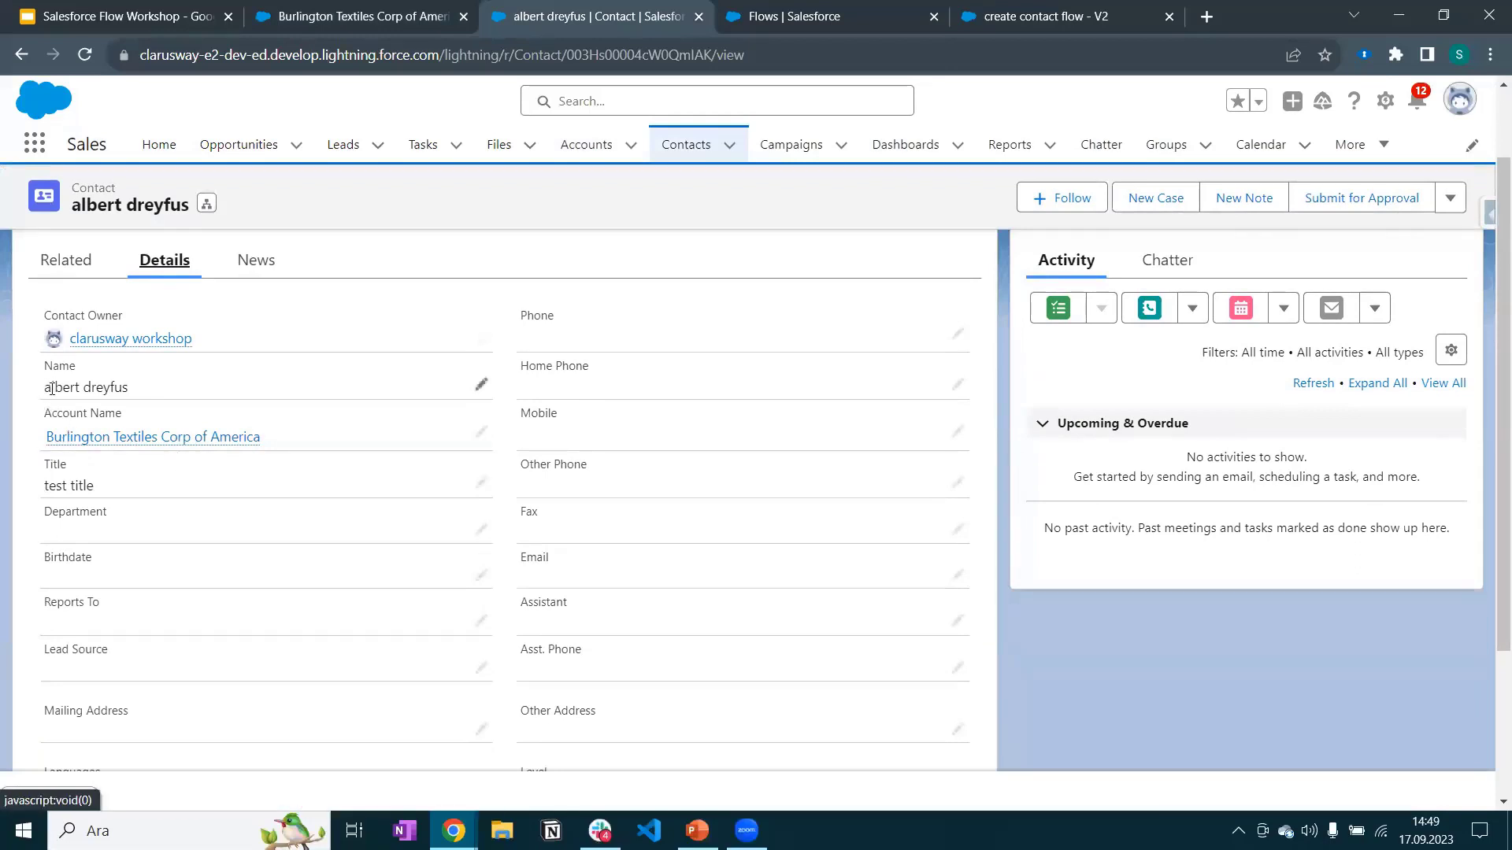
{"action": "left_click_drag", "start_coordinate": [49, 388], "coordinate": [142, 387]}
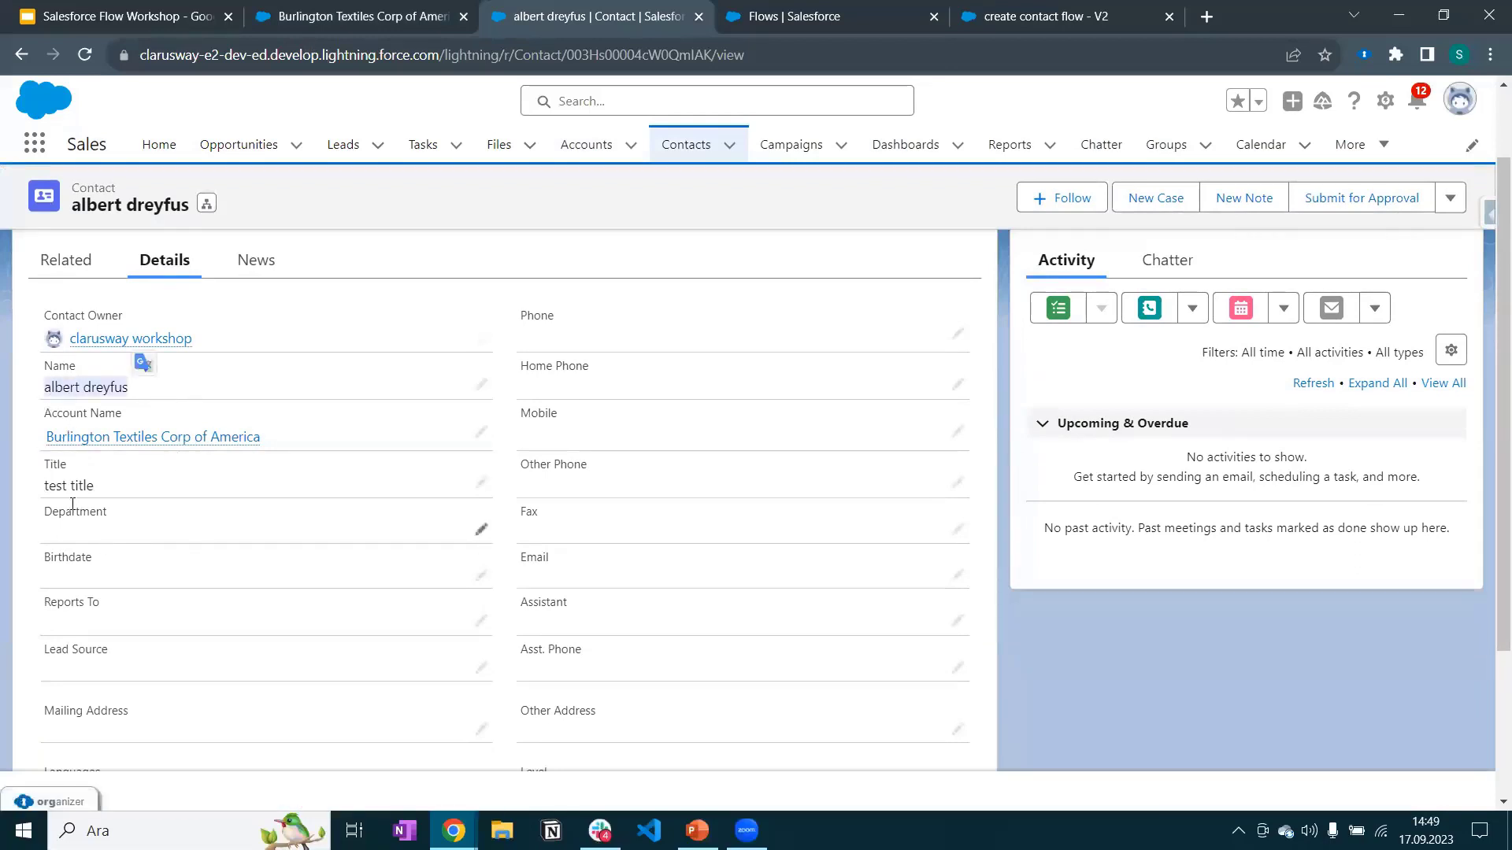
{"action": "left_click_drag", "start_coordinate": [42, 490], "coordinate": [96, 490]}
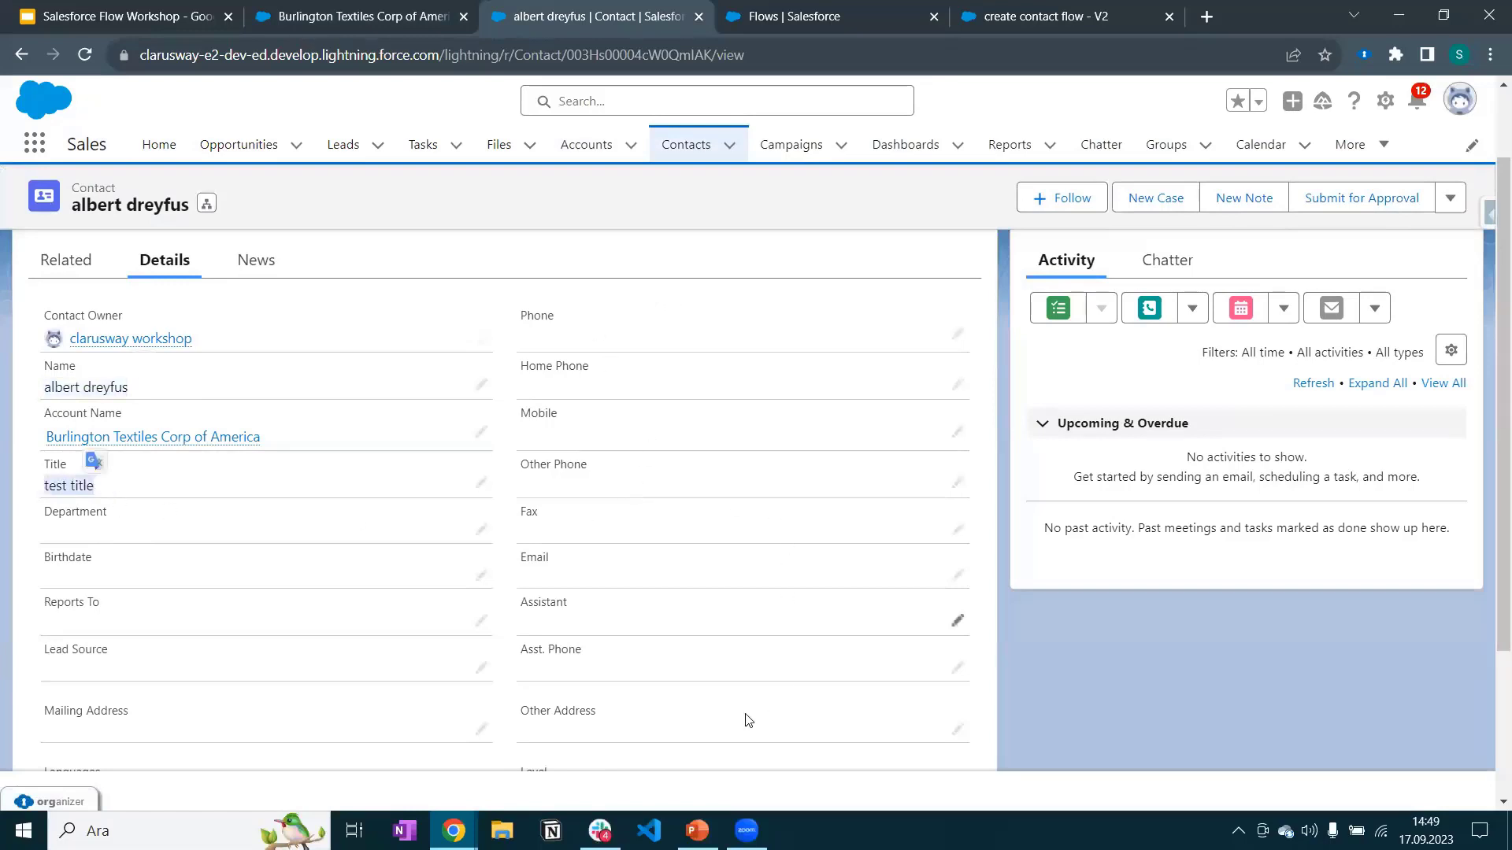
{"action": "scroll", "coordinate": [693, 634], "scroll_direction": "down", "scroll_amount": 3}
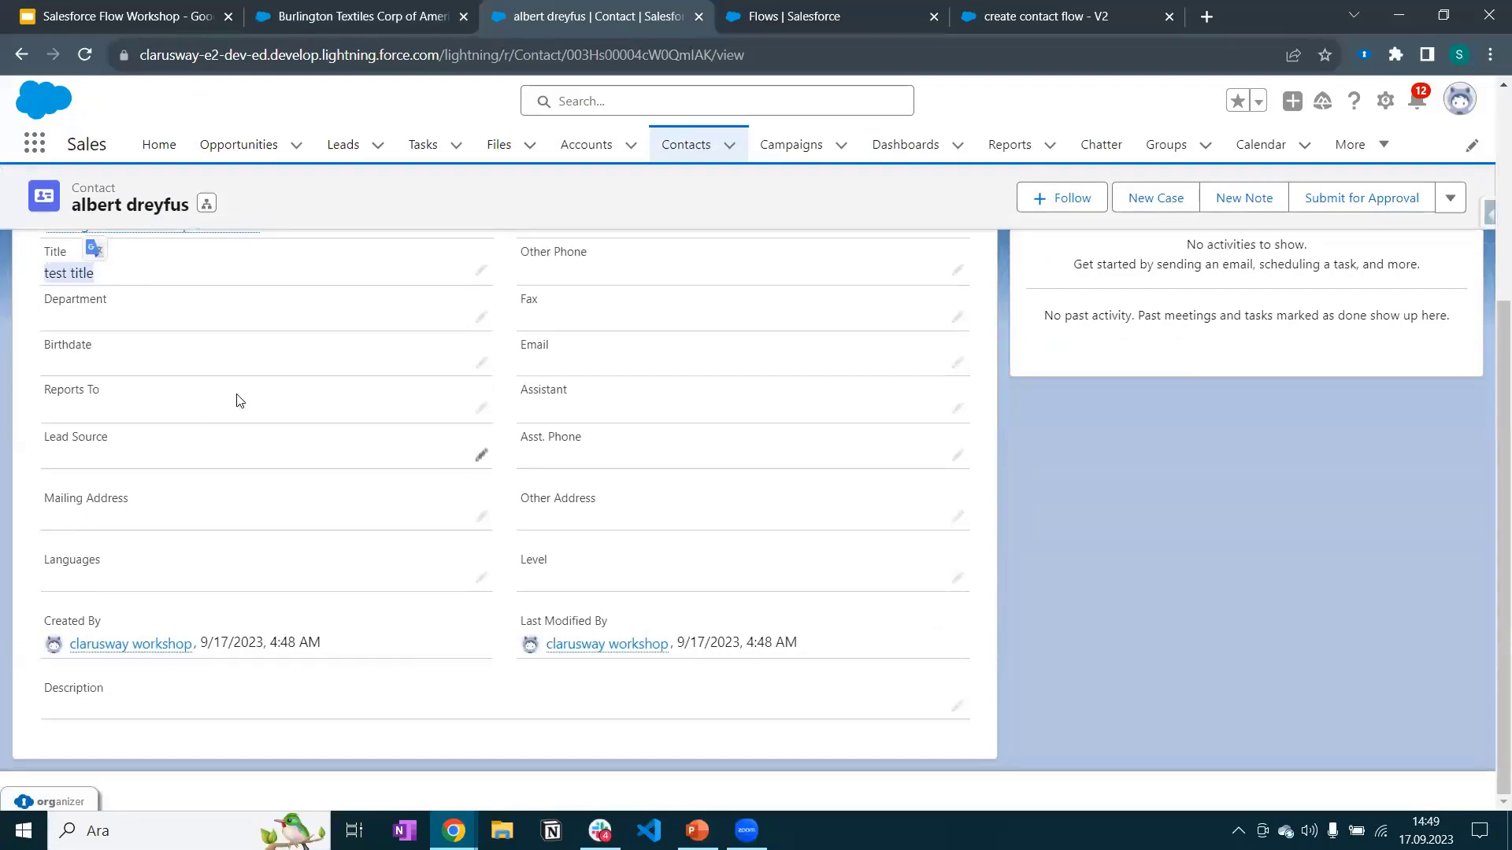
{"action": "scroll", "coordinate": [441, 398], "scroll_direction": "up", "scroll_amount": 2}
{"action": "scroll", "coordinate": [477, 395], "scroll_direction": "up", "scroll_amount": 2}
Open Screen1 of the create contact flow, examine the input components available for it, and return to the new contact's details.
{"action": "left_click", "coordinate": [1037, 15]}
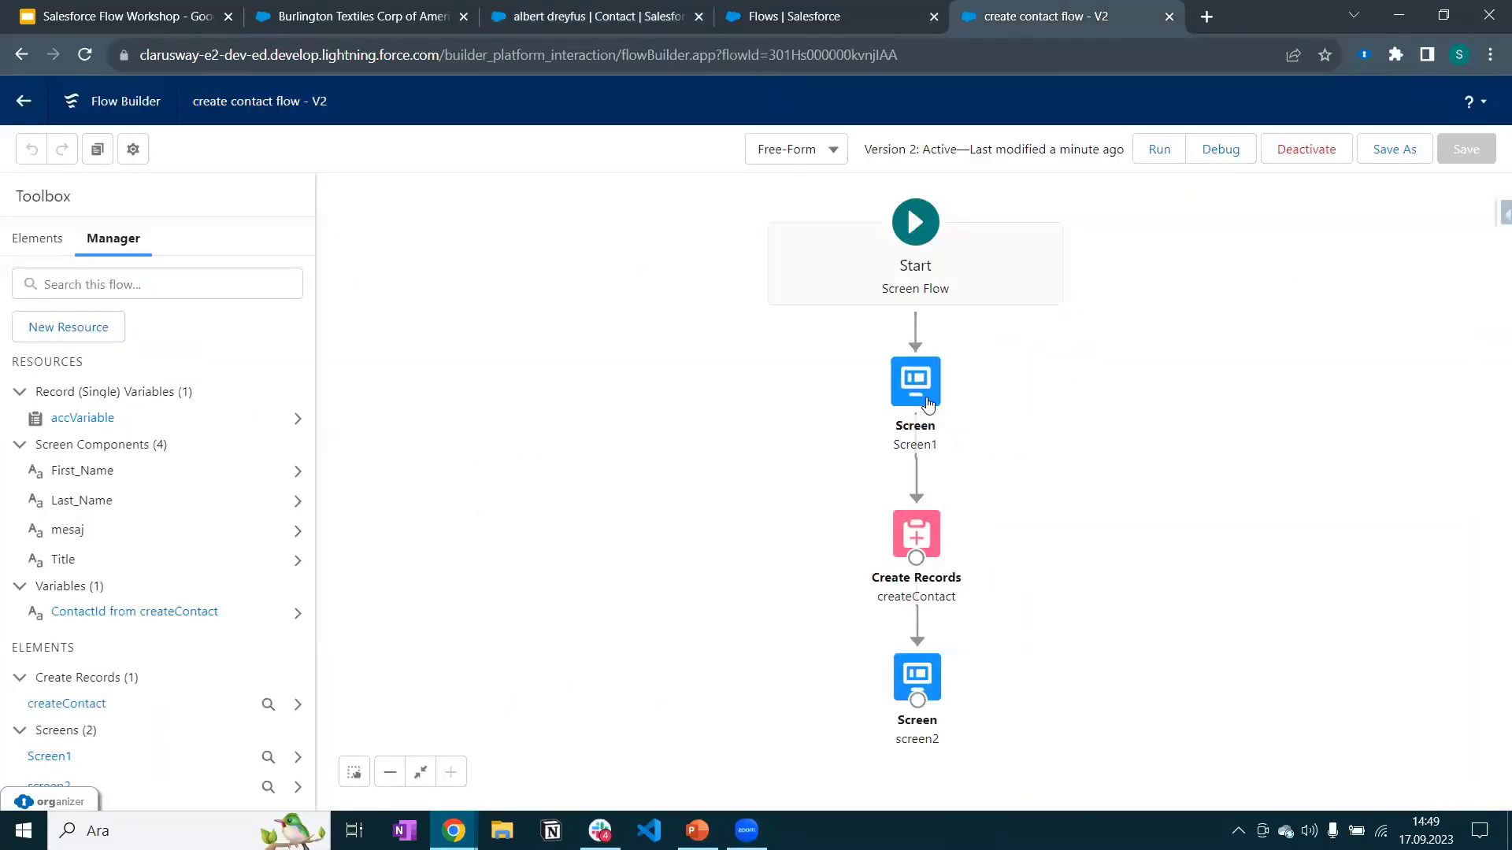
{"action": "double_click", "coordinate": [912, 384]}
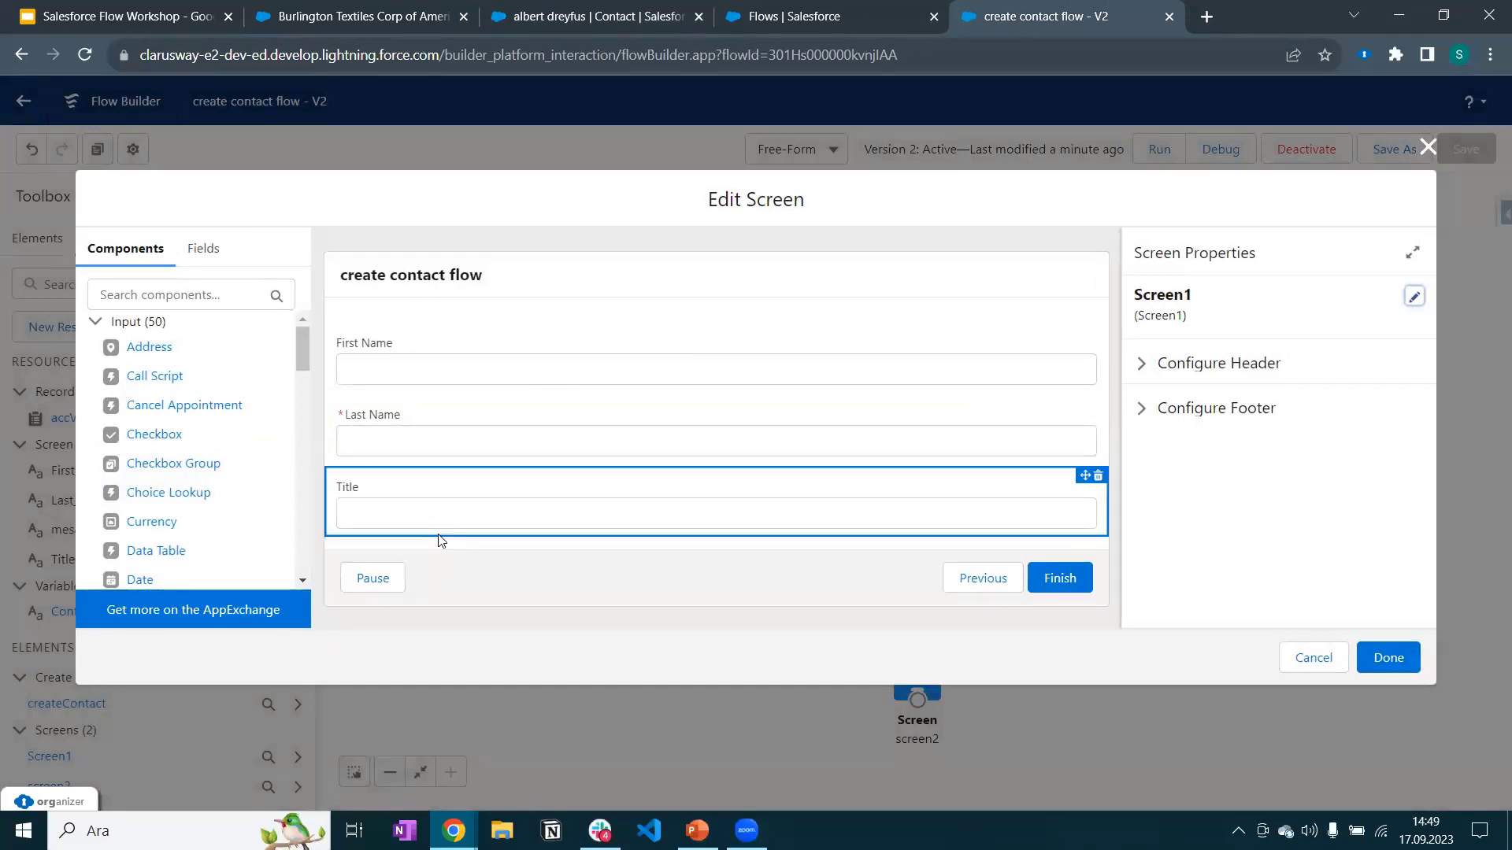
{"action": "scroll", "coordinate": [154, 501], "scroll_direction": "down", "scroll_amount": 2}
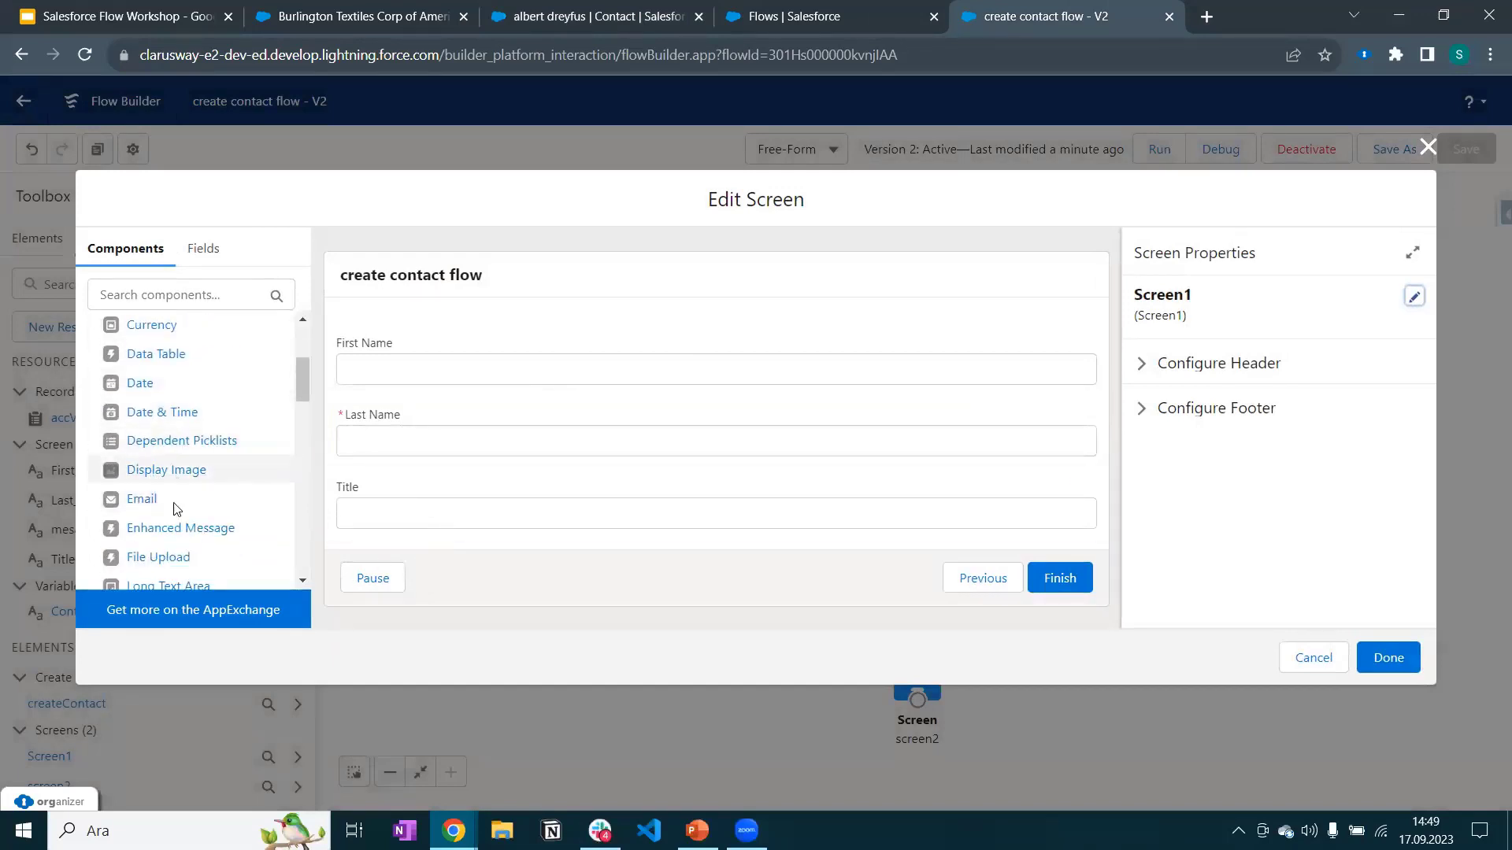
{"action": "scroll", "coordinate": [158, 508], "scroll_direction": "down", "scroll_amount": 2}
{"action": "scroll", "coordinate": [224, 448], "scroll_direction": "down", "scroll_amount": 2}
{"action": "scroll", "coordinate": [197, 481], "scroll_direction": "down", "scroll_amount": 1}
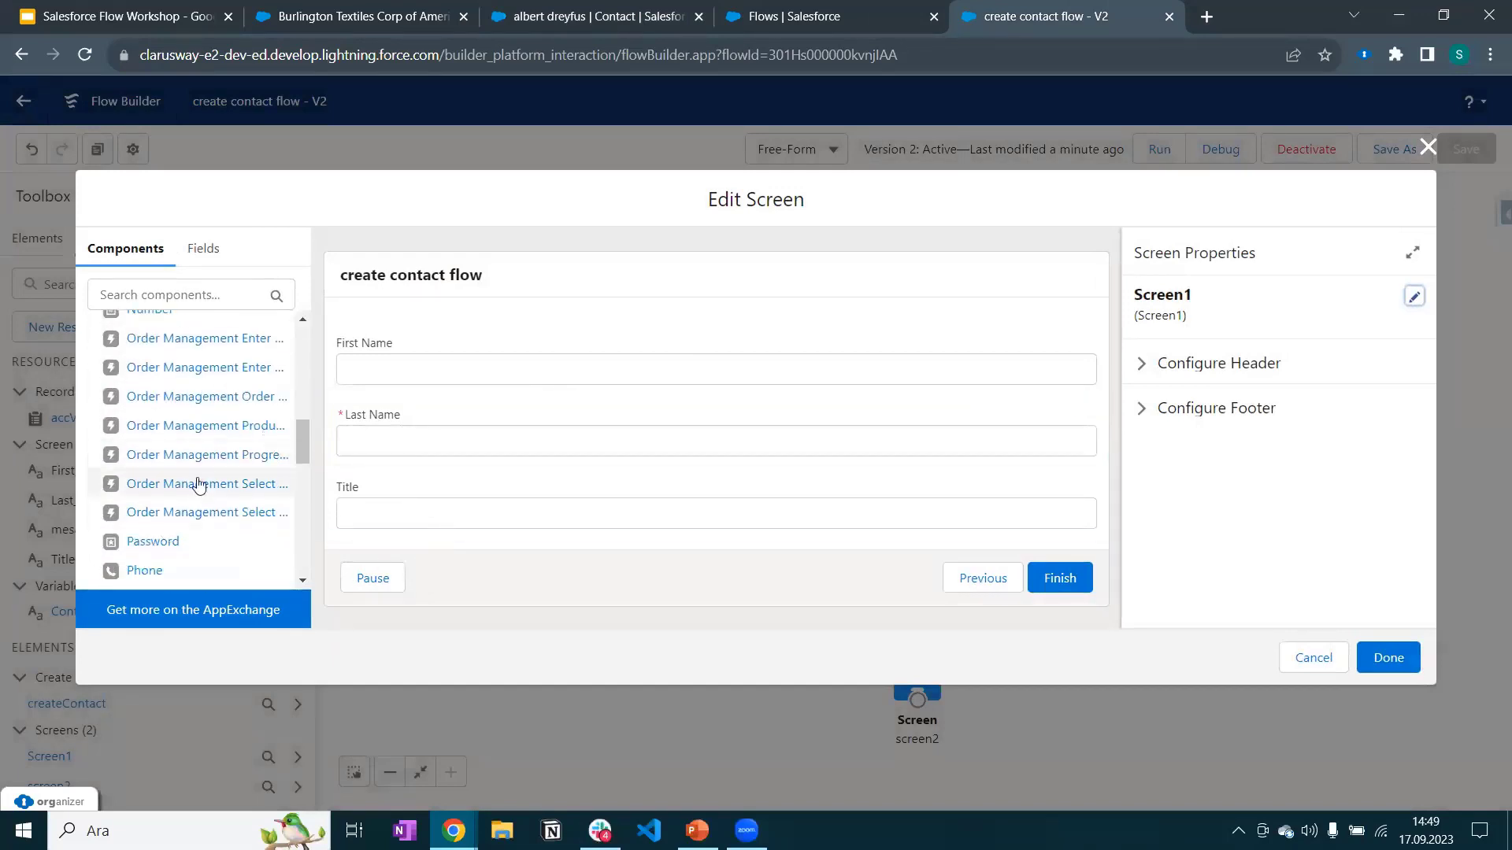
{"action": "scroll", "coordinate": [197, 480], "scroll_direction": "up", "scroll_amount": 6}
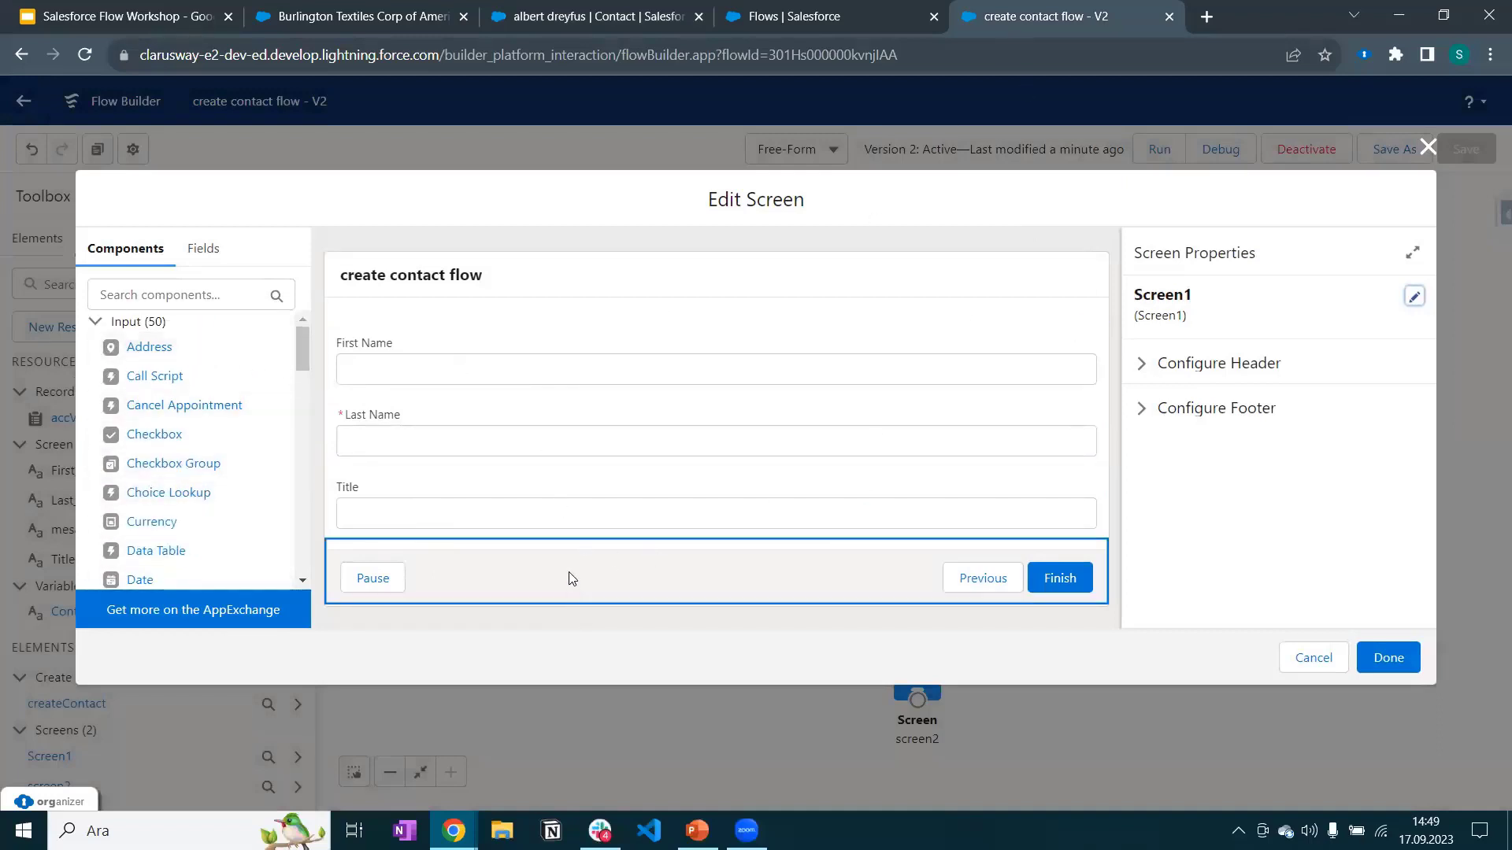
{"action": "left_click", "coordinate": [399, 19]}
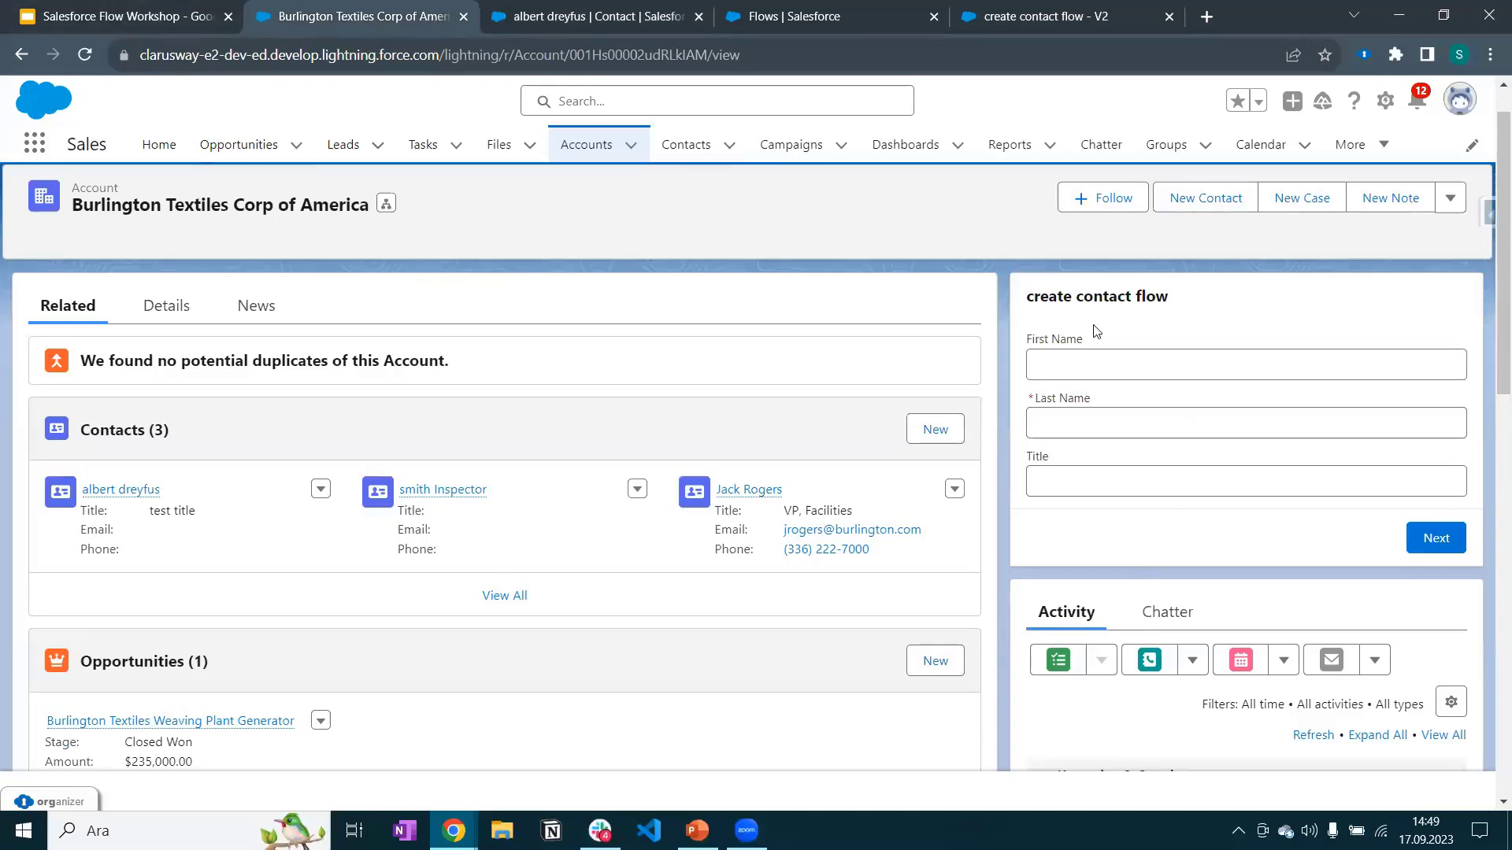
{"action": "left_click", "coordinate": [609, 22]}
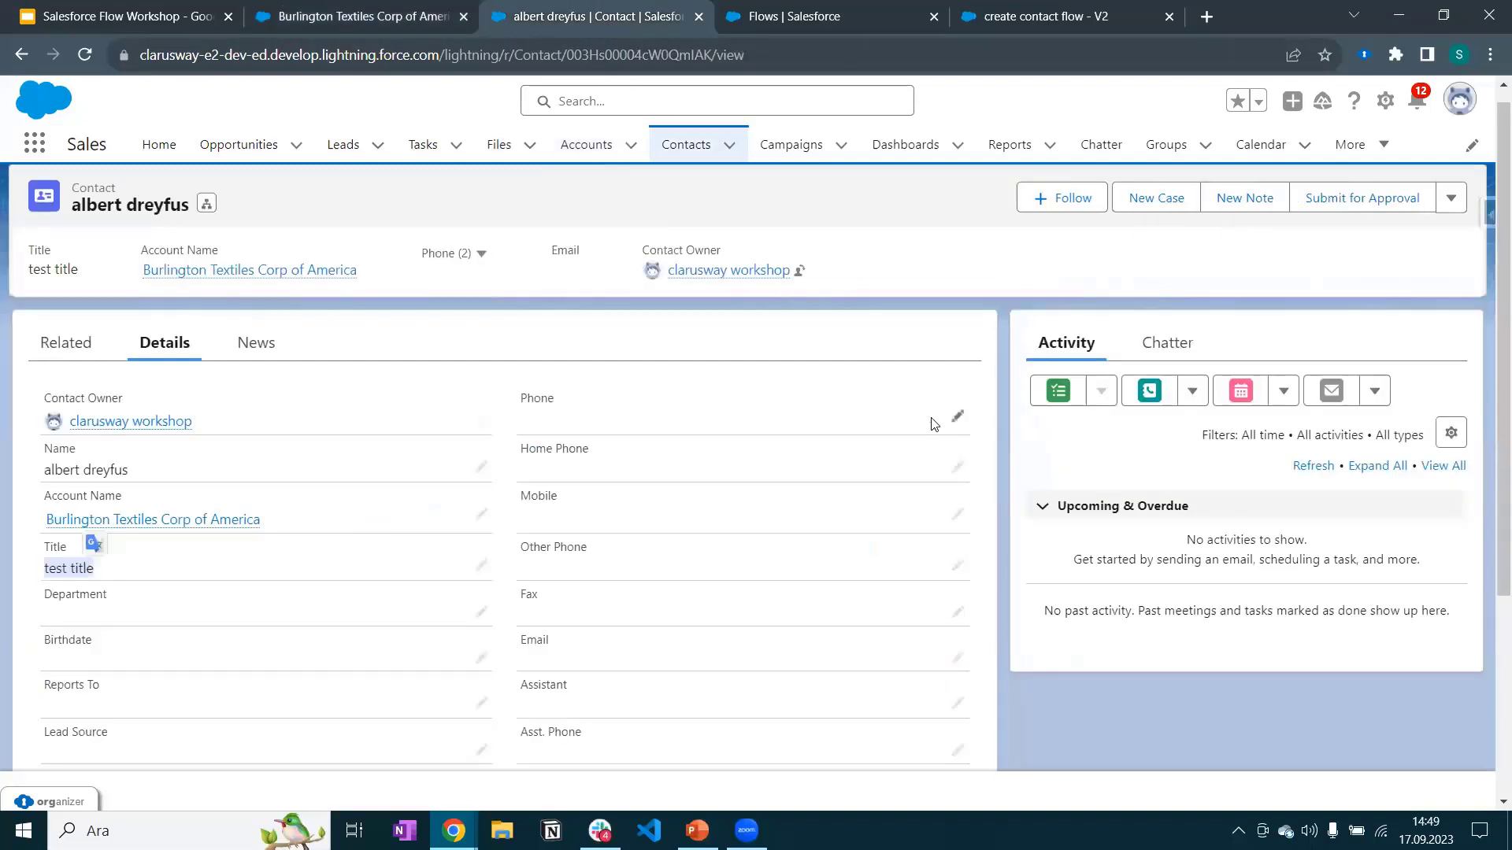